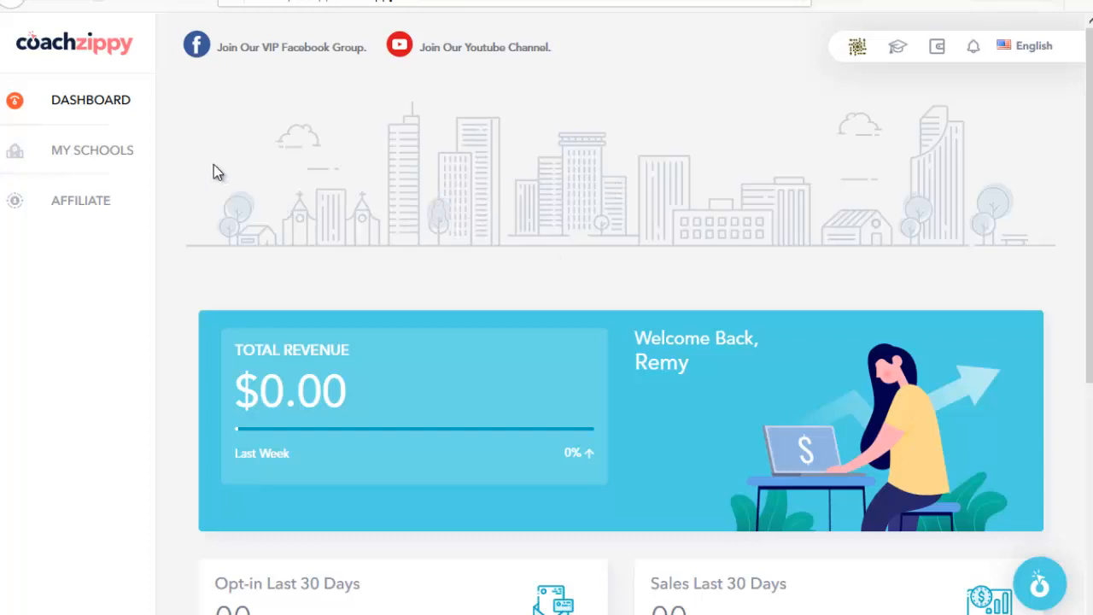
Step: Open the Marketing En Ligne school from My Schools and visit its published website
scroll(494, 273, "down", 4)
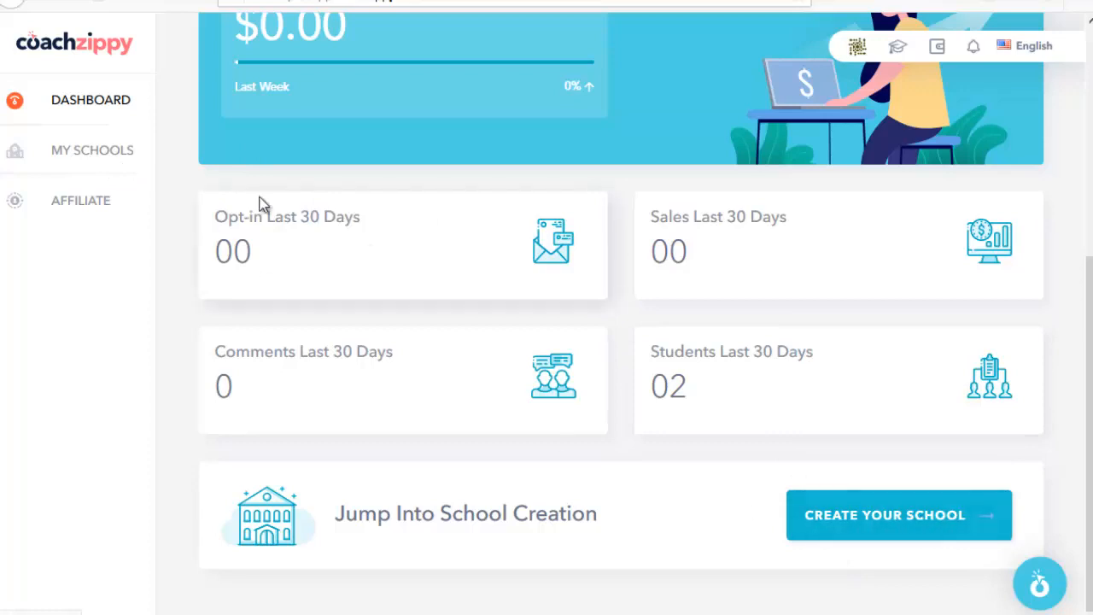
scroll(342, 225, "up", 3)
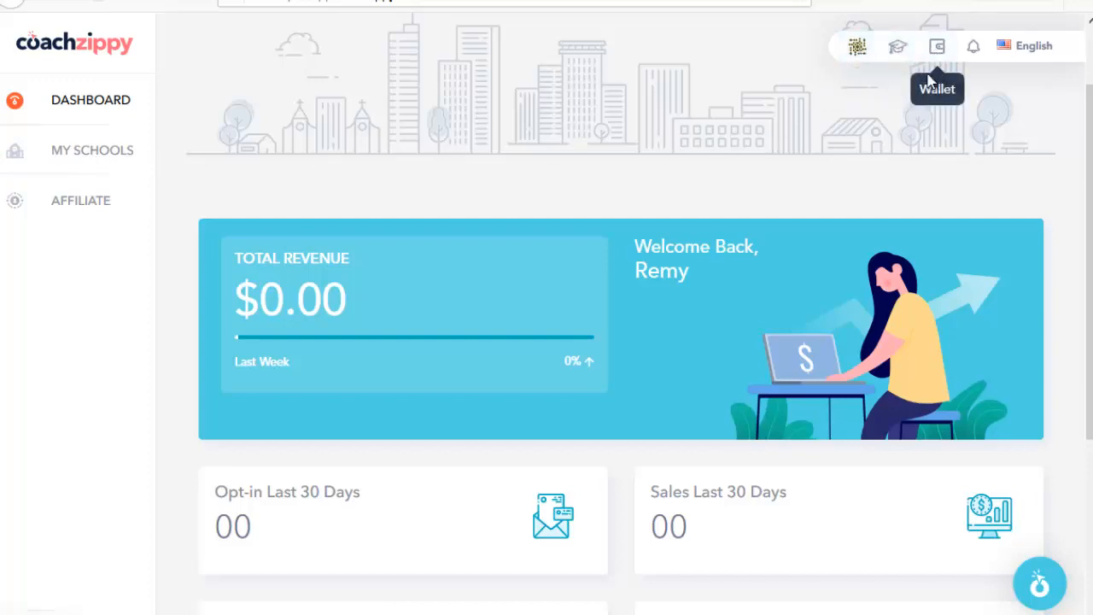
scroll(467, 105, "up", 1)
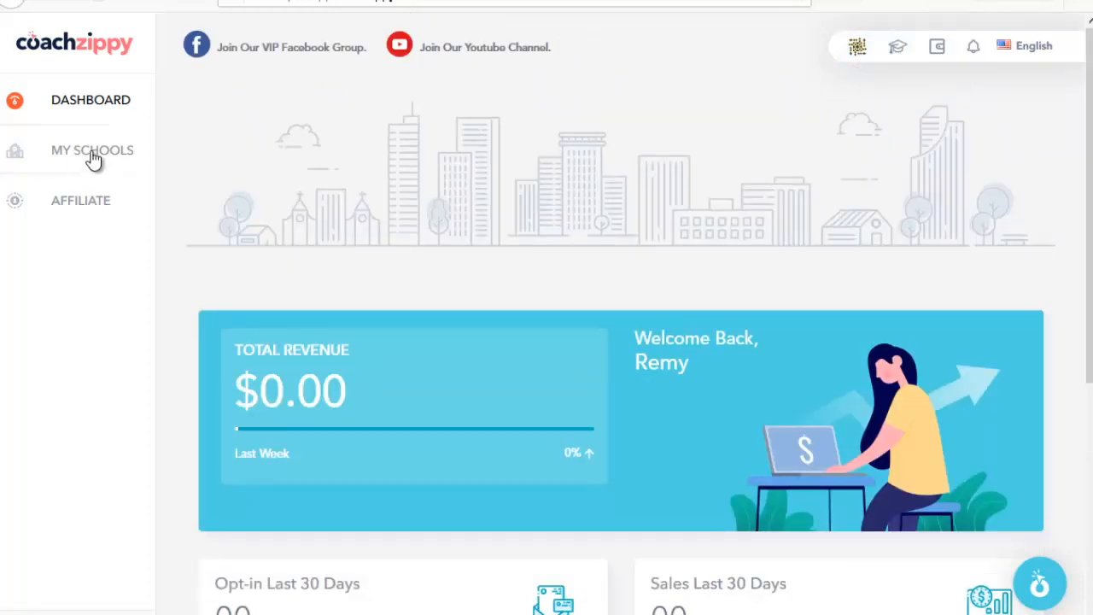
left_click(99, 158)
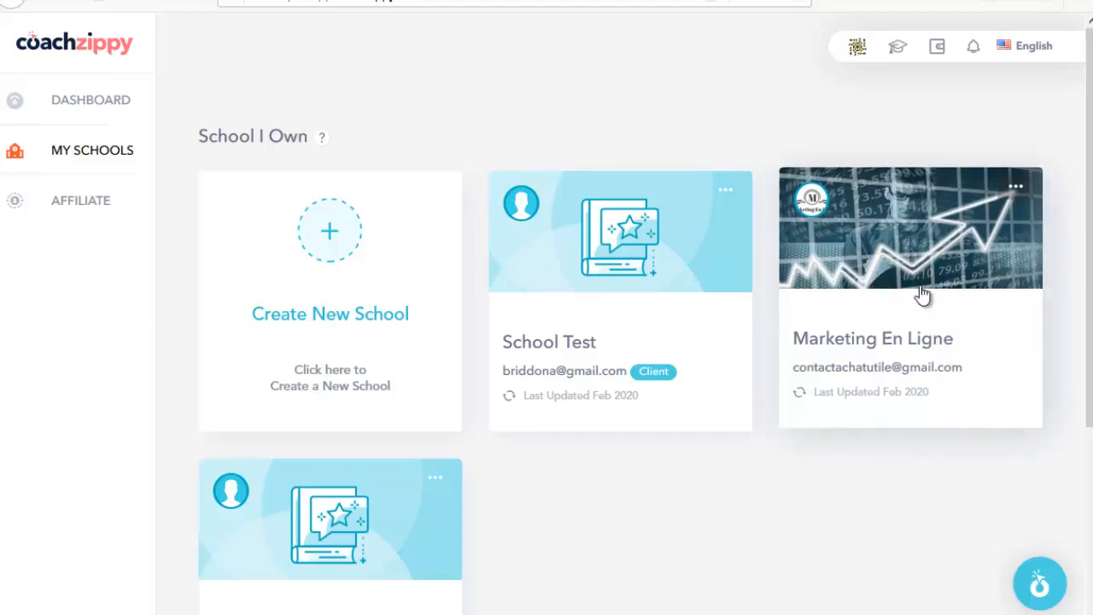
left_click(903, 267)
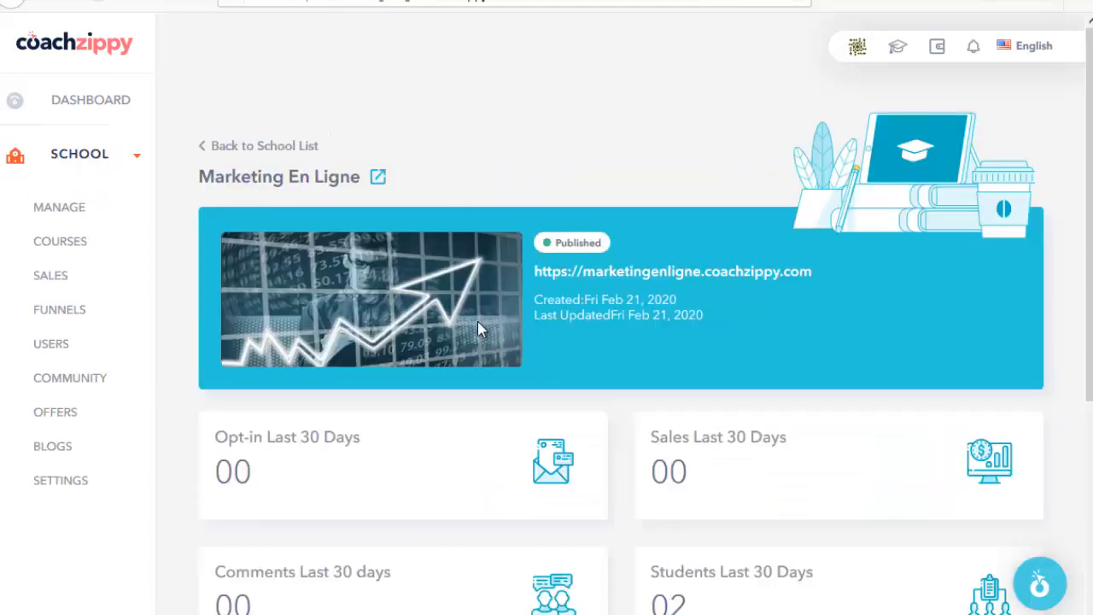
left_click(563, 273)
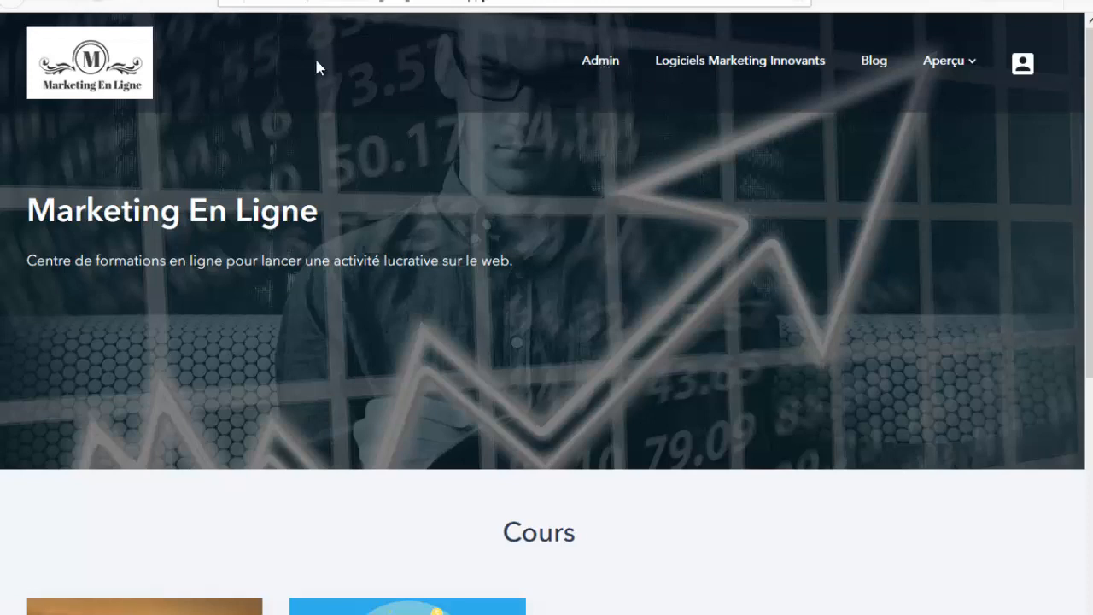
Step: Switch to the visitor-view window and open the Marketing En Ligne blog with its two posts
mouse_move(134, 539)
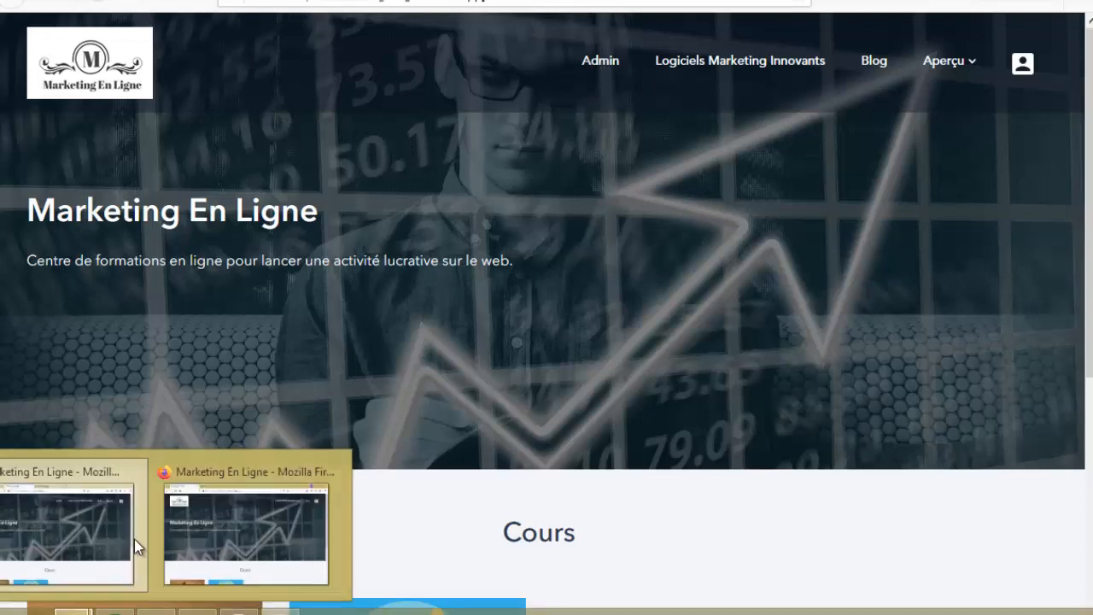
left_click(221, 469)
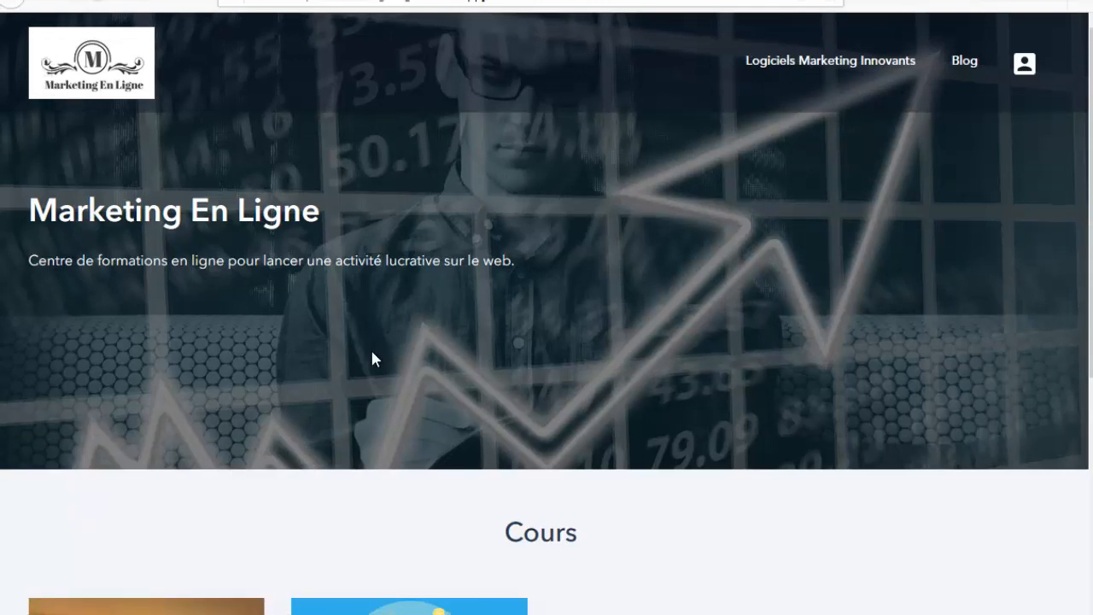
scroll(372, 359, "down", 5)
scroll(495, 427, "up", 5)
scroll(201, 198, "down", 1)
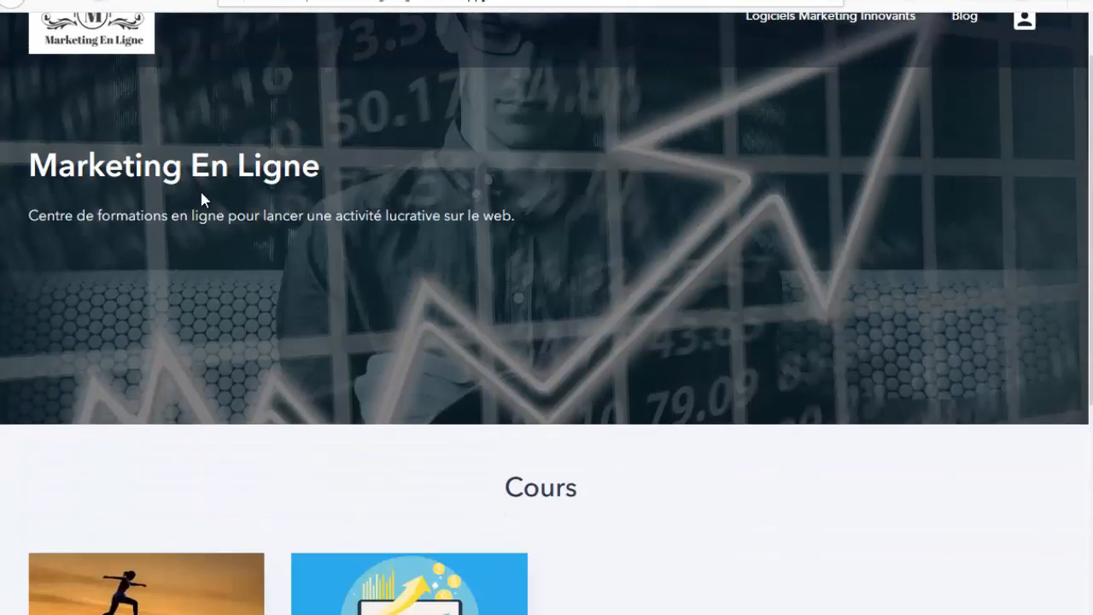
scroll(201, 196, "up", 1)
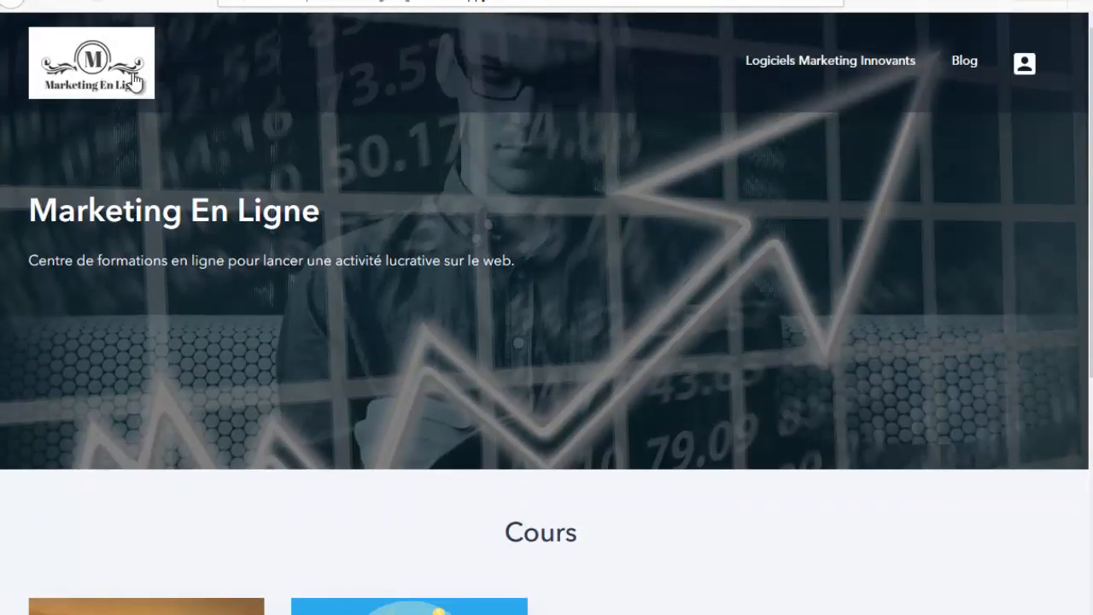
left_click(965, 62)
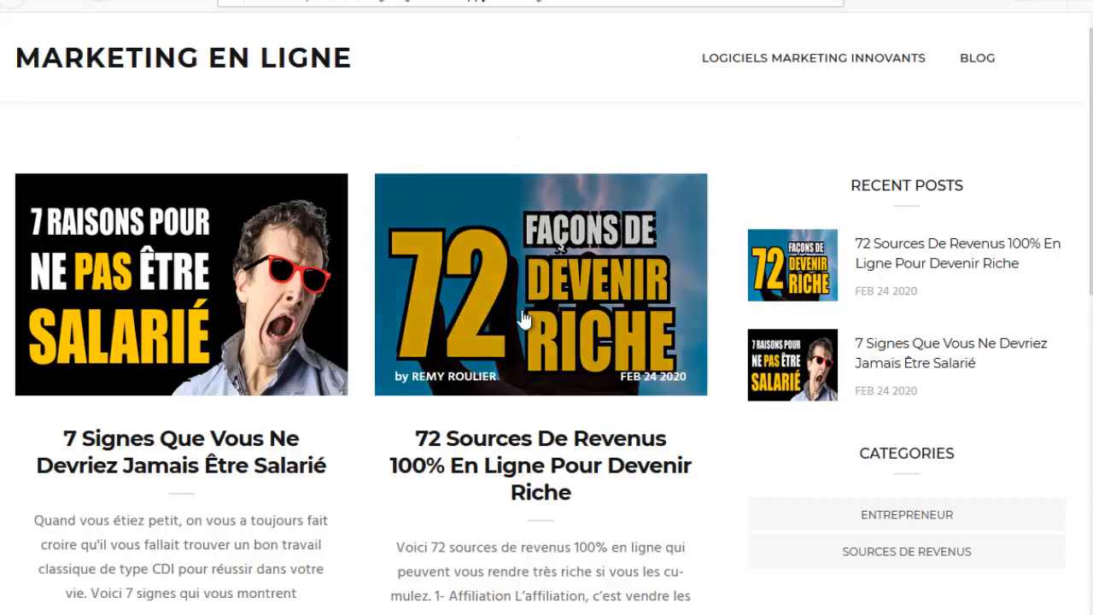
Step: Read through the '72 Sources De Revenus 100% En Ligne Pour Devenir Riche' blog post
scroll(578, 276, "down", 5)
scroll(478, 366, "up", 6)
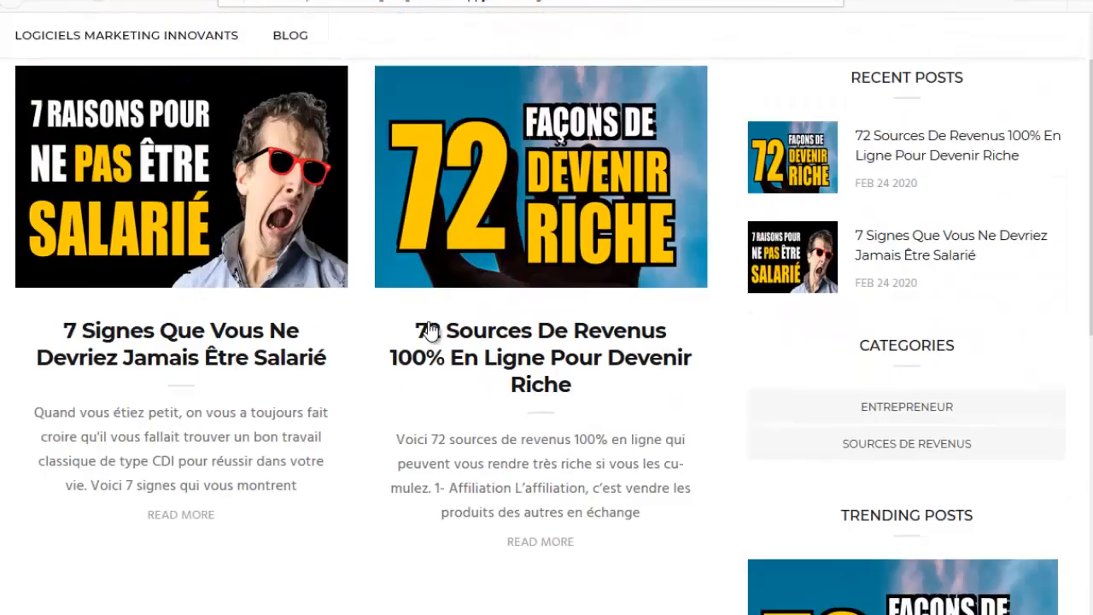
scroll(834, 272, "down", 3)
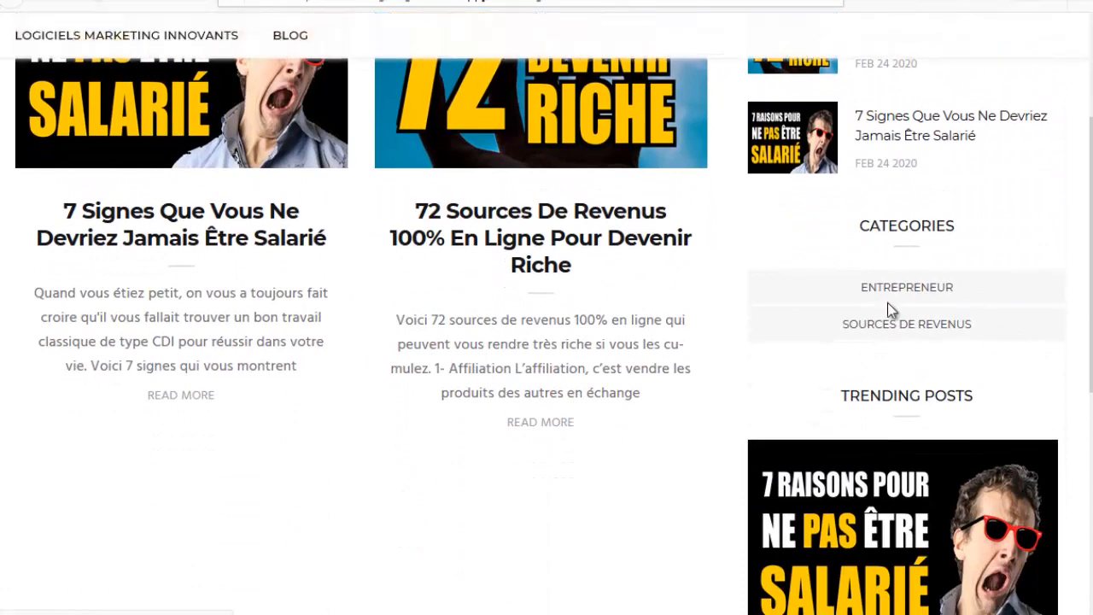
scroll(725, 414, "up", 3)
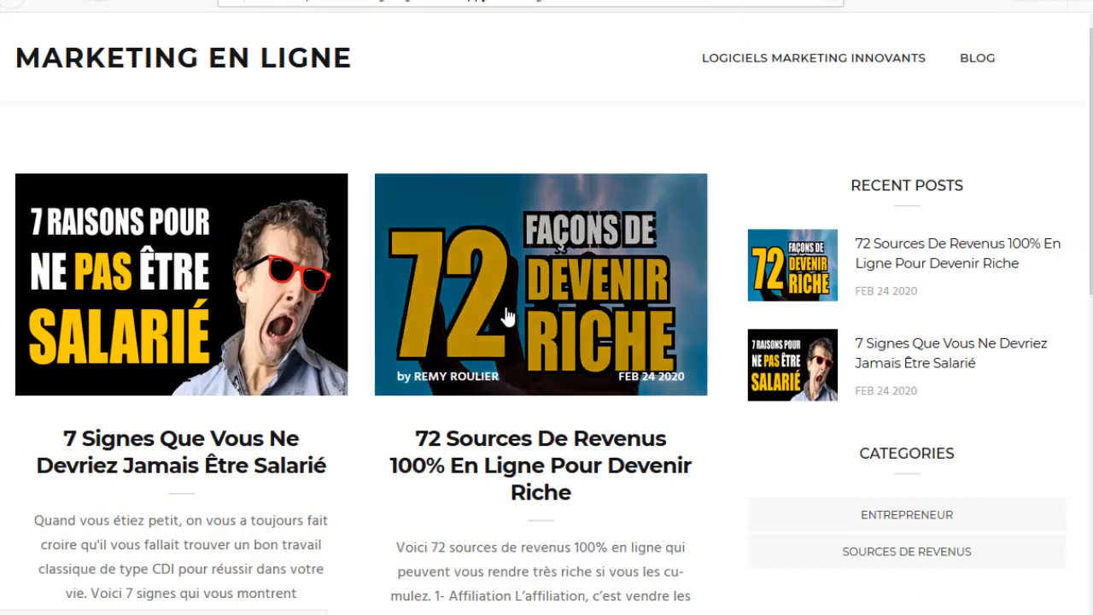
left_click(497, 176)
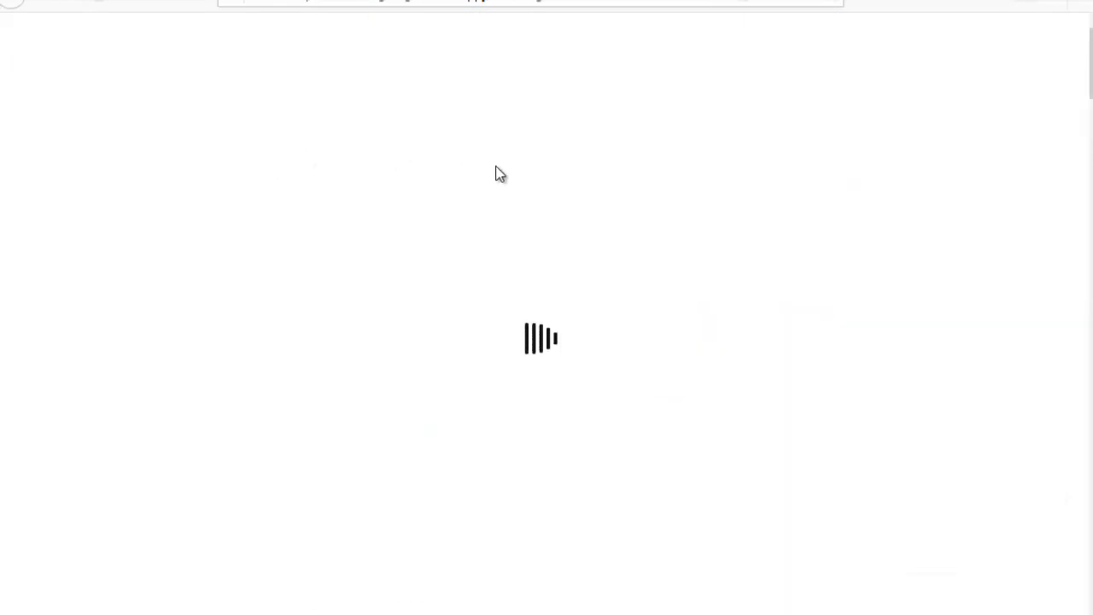
scroll(560, 229, "down", 15)
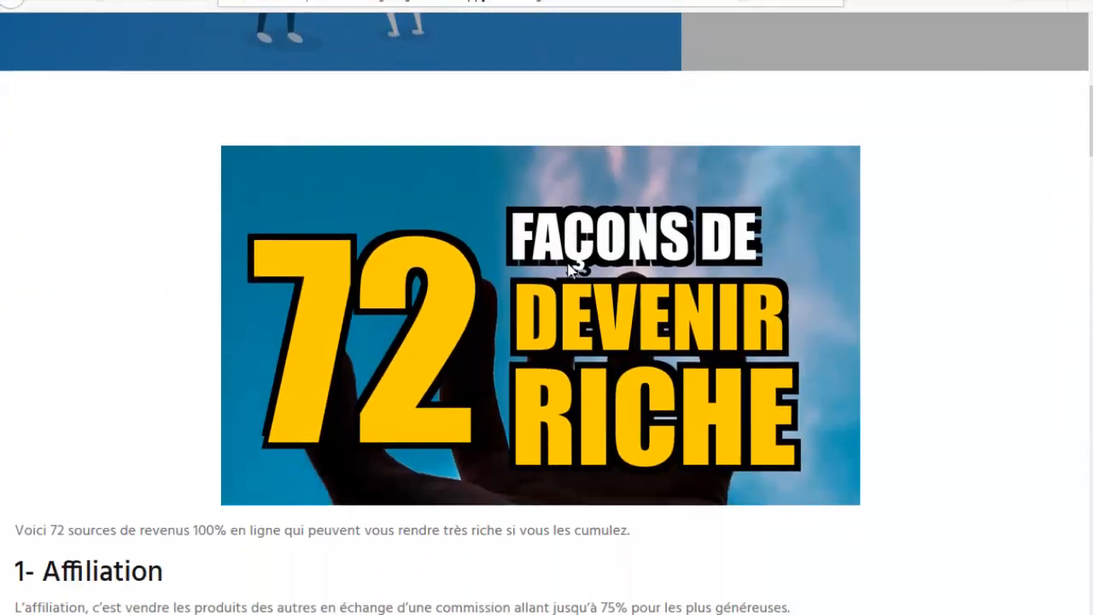
scroll(335, 295, "down", 5)
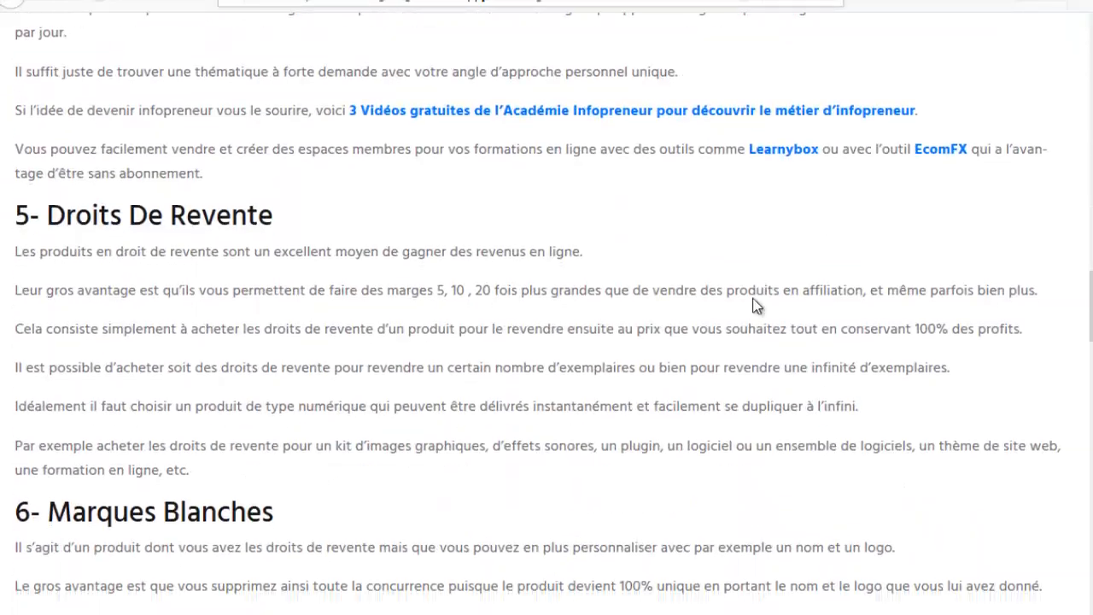
scroll(753, 298, "up", 20)
scroll(759, 298, "up", 4)
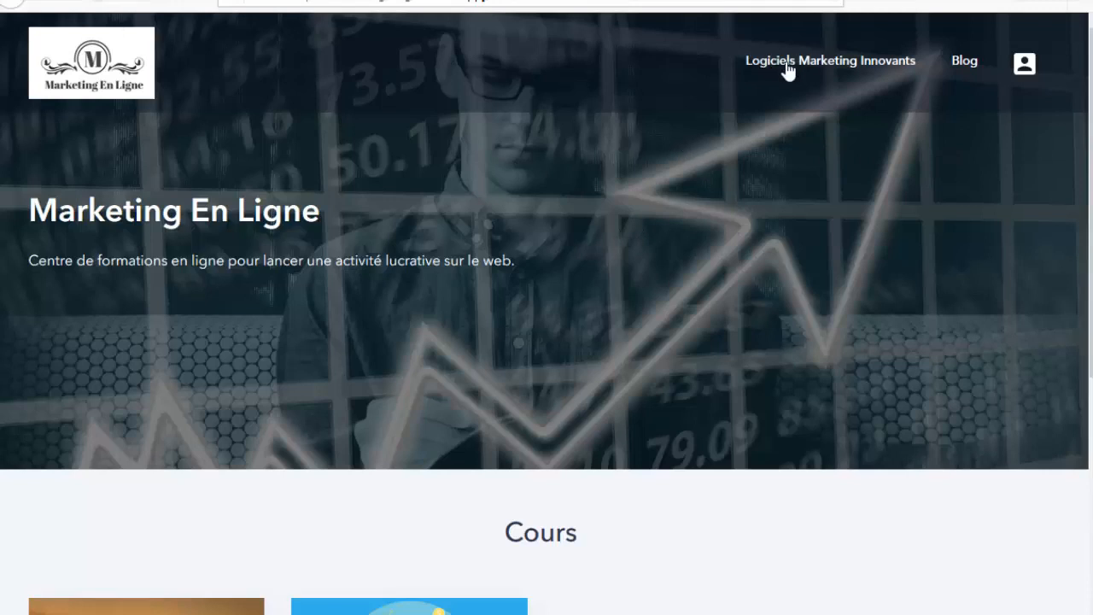
Step: Open the Logiciels Marketing Innovants page and check the visitor login and free sign-up options
left_click(832, 61)
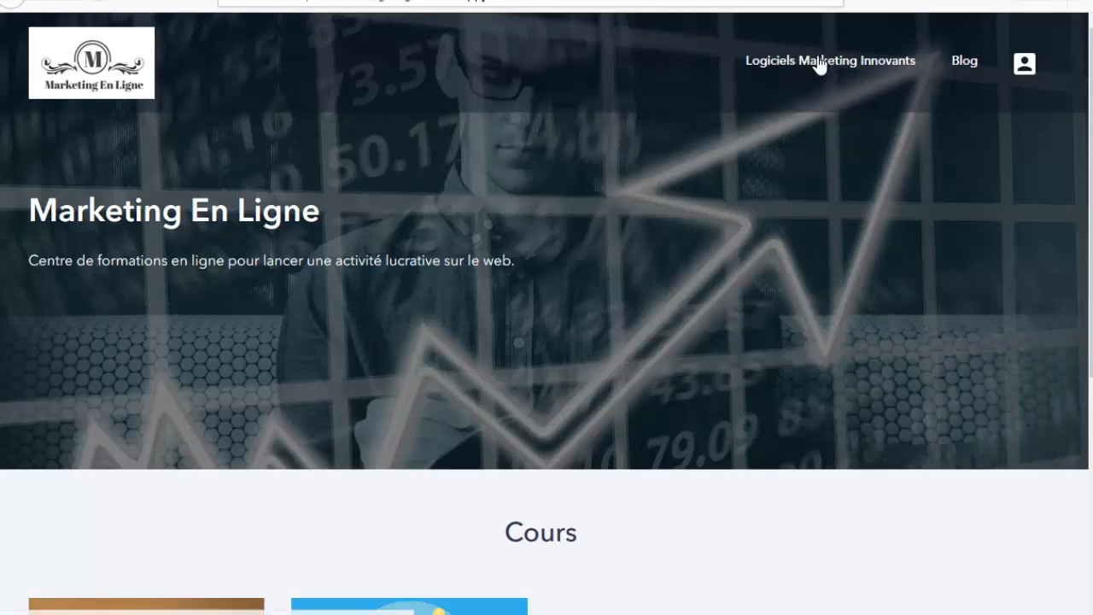
left_click(1024, 66)
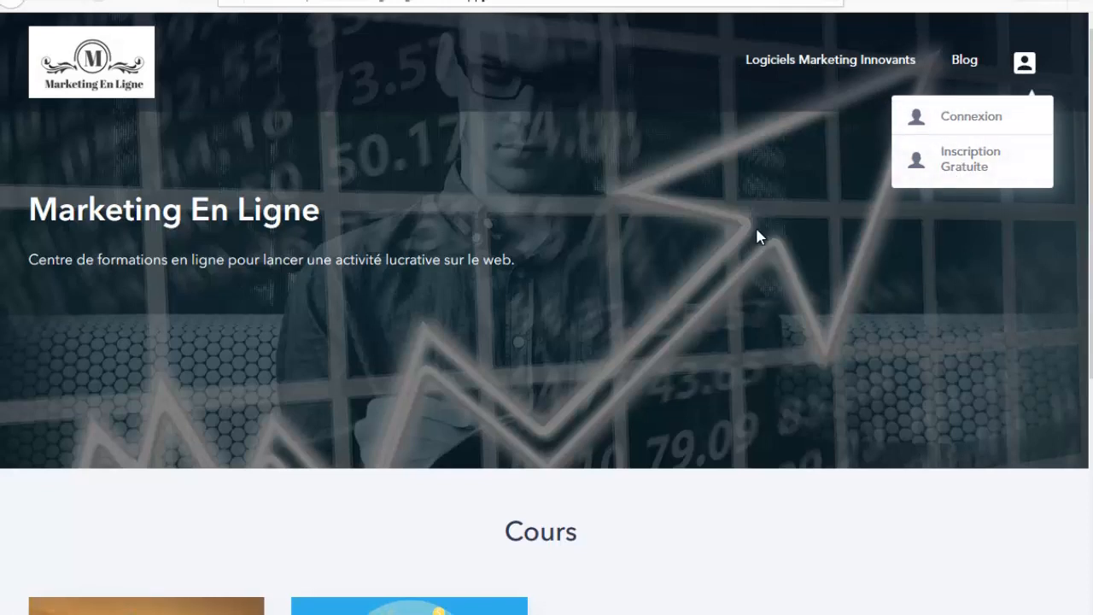
scroll(755, 229, "down", 2)
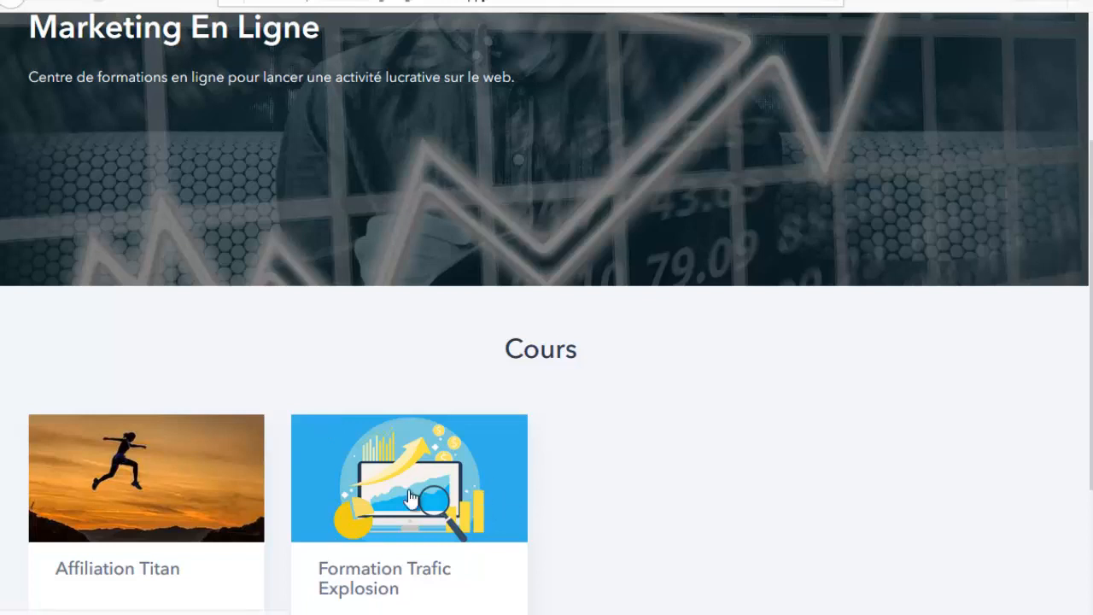
scroll(642, 439, "up", 2)
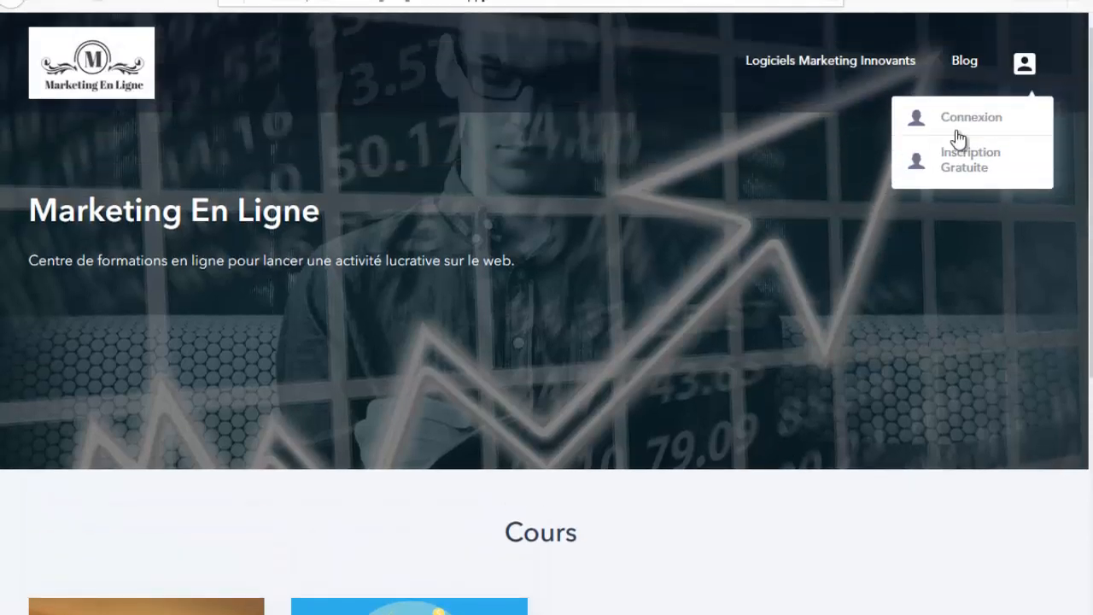
scroll(81, 453, "down", 2)
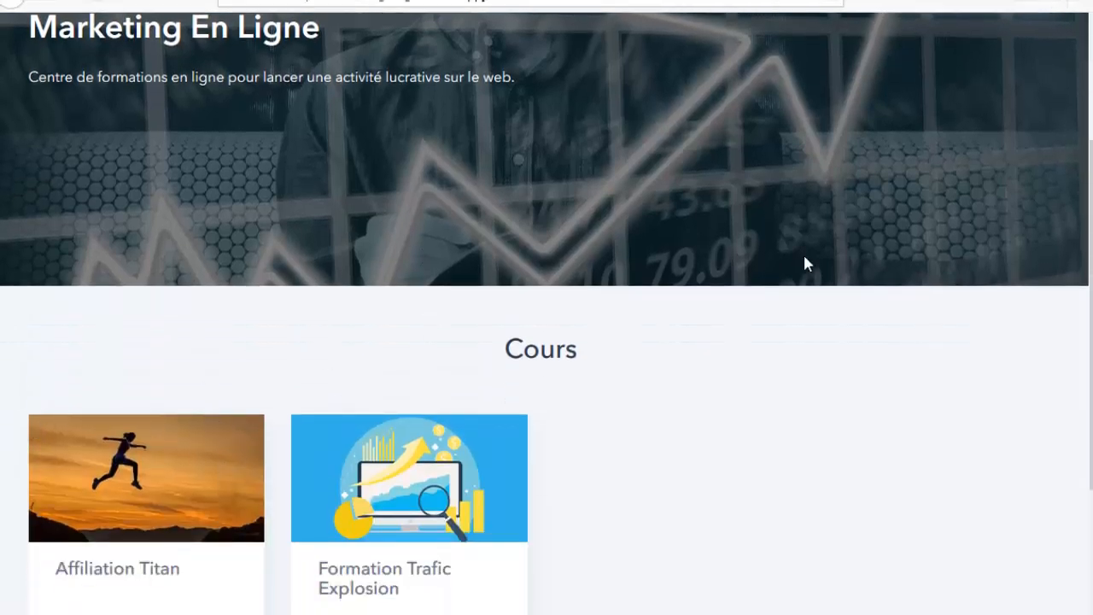
scroll(804, 263, "up", 2)
Step: Scroll down the home page to review the two courses in the Cours section
scroll(493, 373, "down", 2)
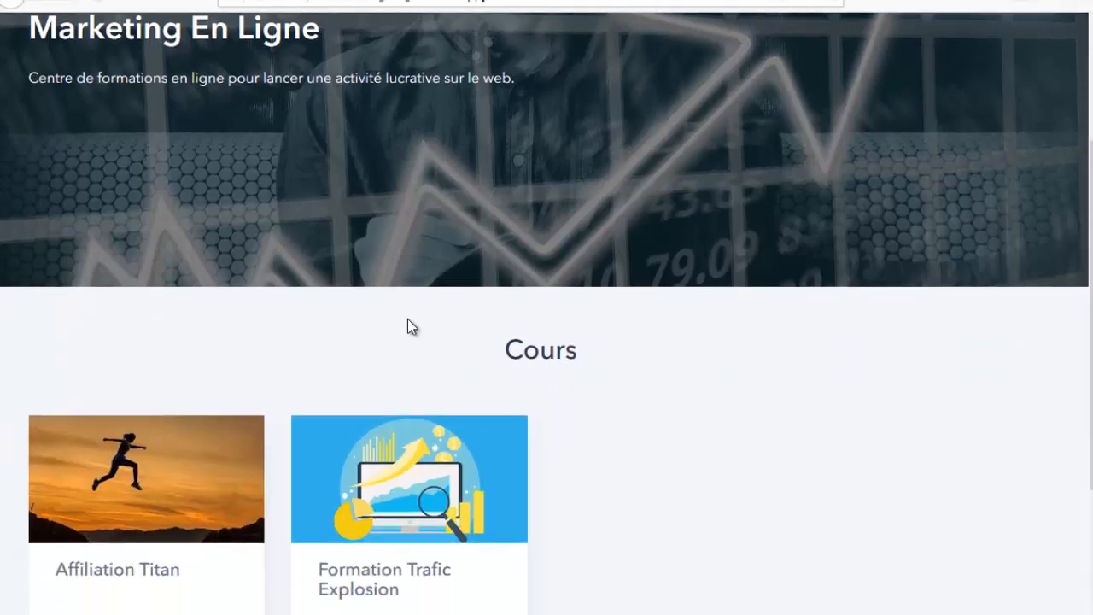
scroll(407, 326, "up", 2)
scroll(535, 366, "down", 3)
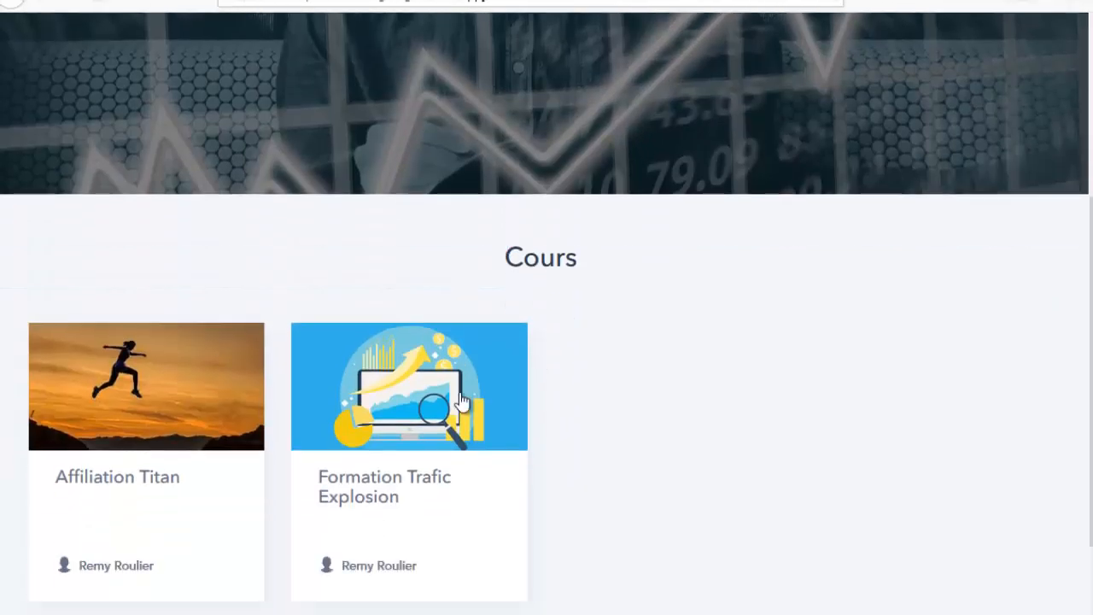
scroll(552, 256, "up", 2)
scroll(302, 339, "down", 1)
scroll(305, 345, "down", 1)
scroll(683, 316, "down", 2)
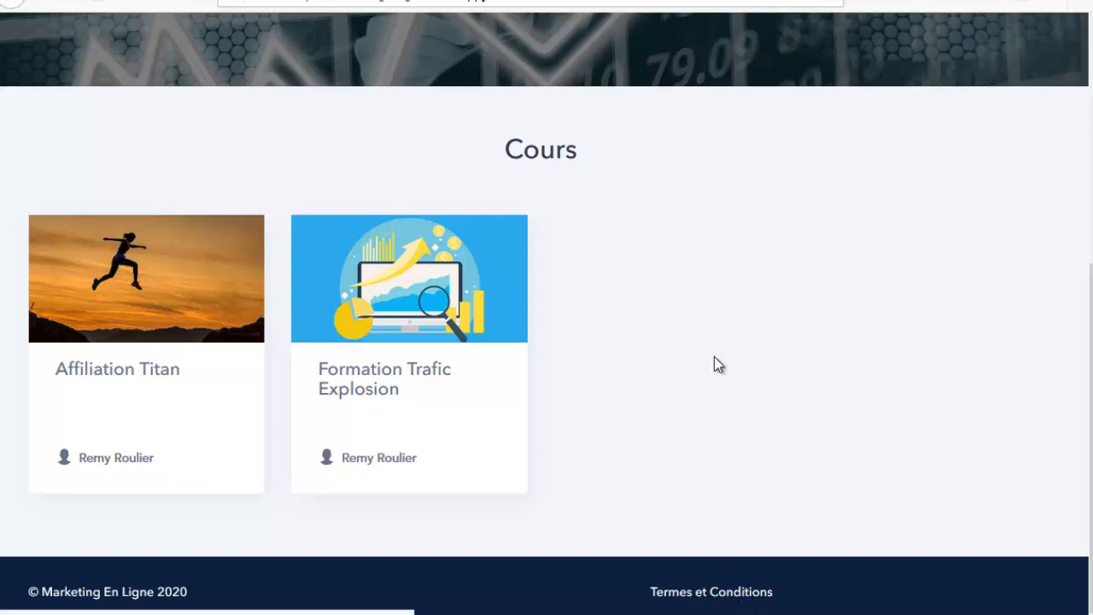
scroll(765, 276, "up", 5)
scroll(765, 276, "down", 3)
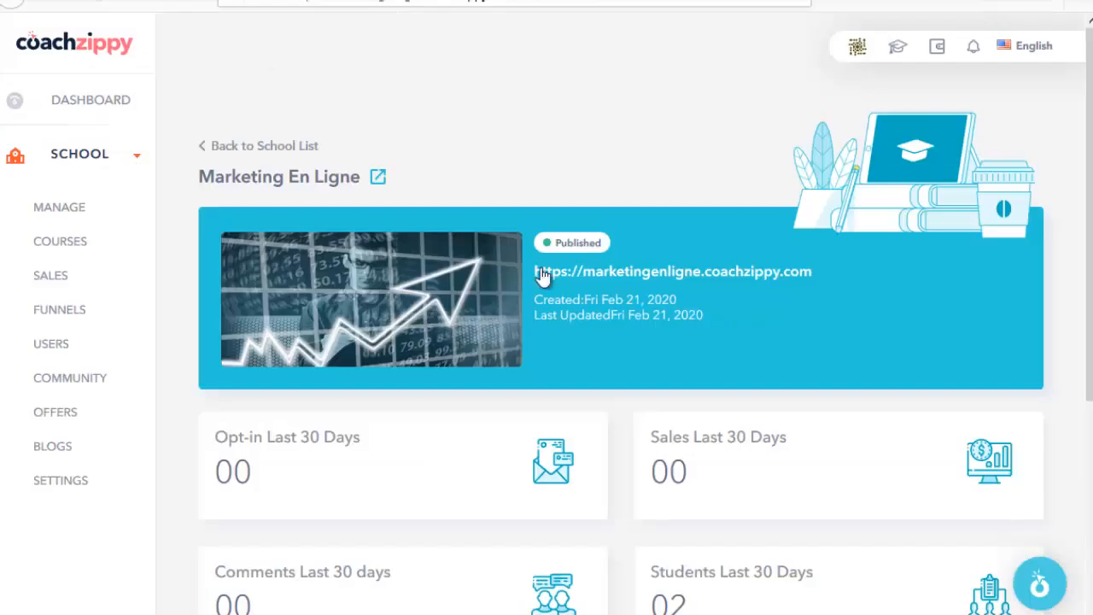
scroll(303, 352, "down", 1)
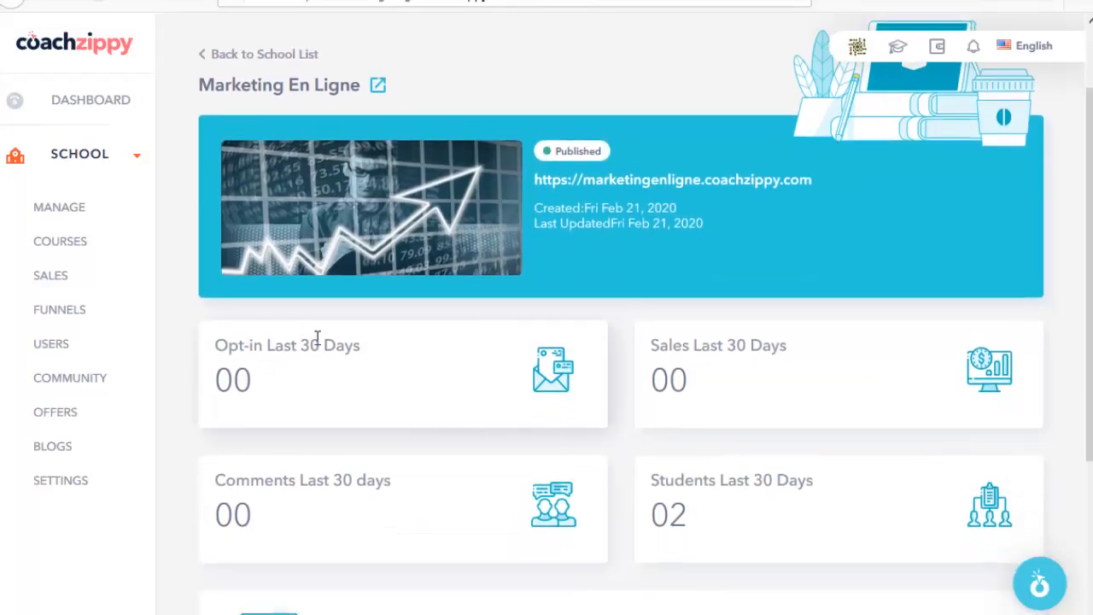
scroll(700, 452, "down", 3)
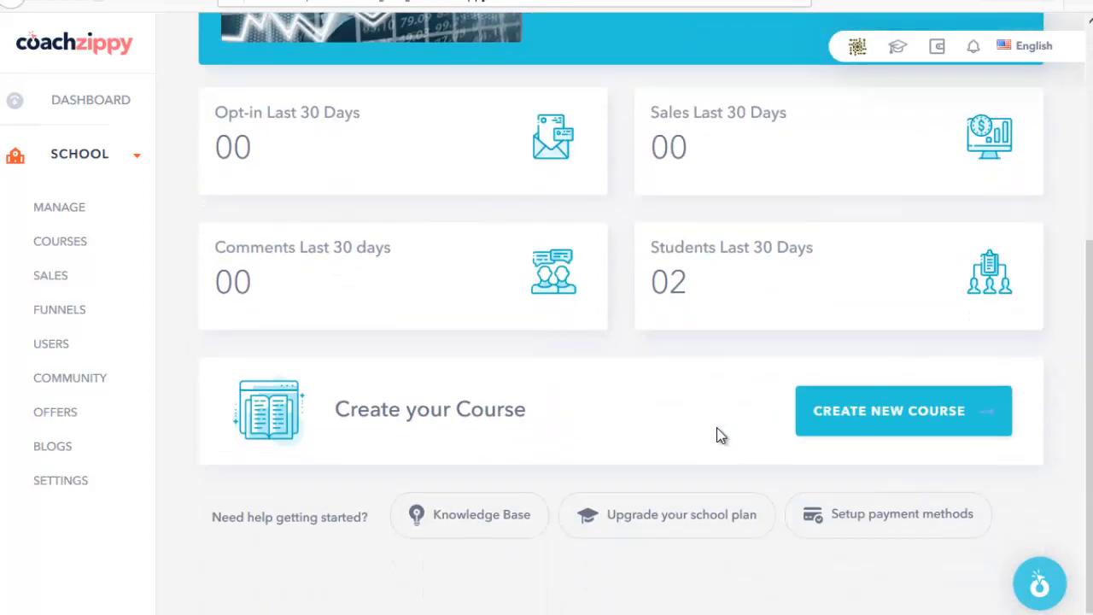
scroll(769, 461, "up", 1)
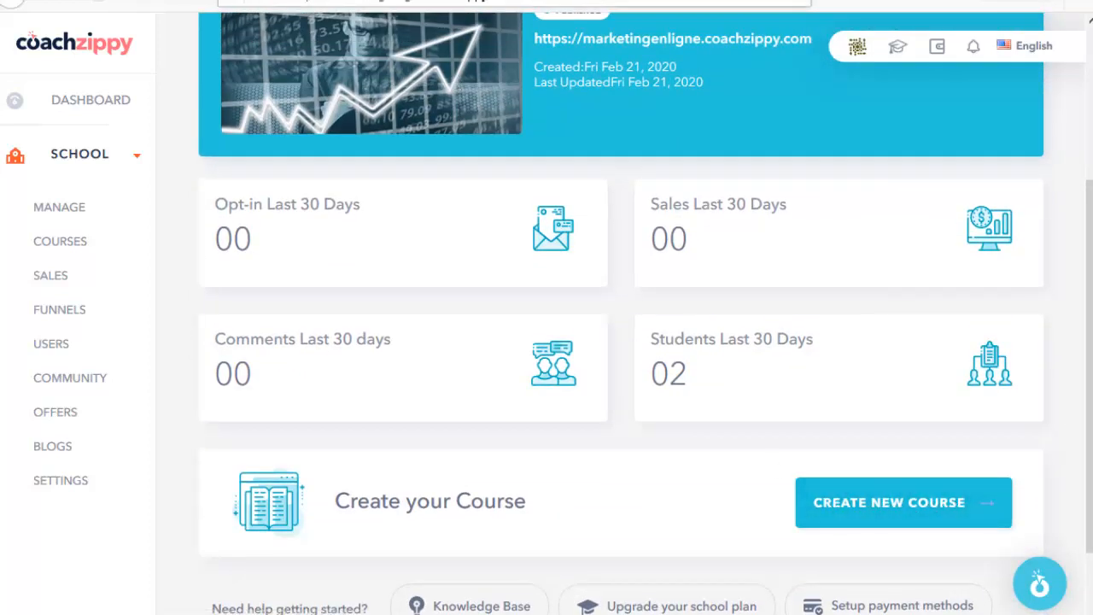
left_click(367, 2)
scroll(393, 272, "down", 3)
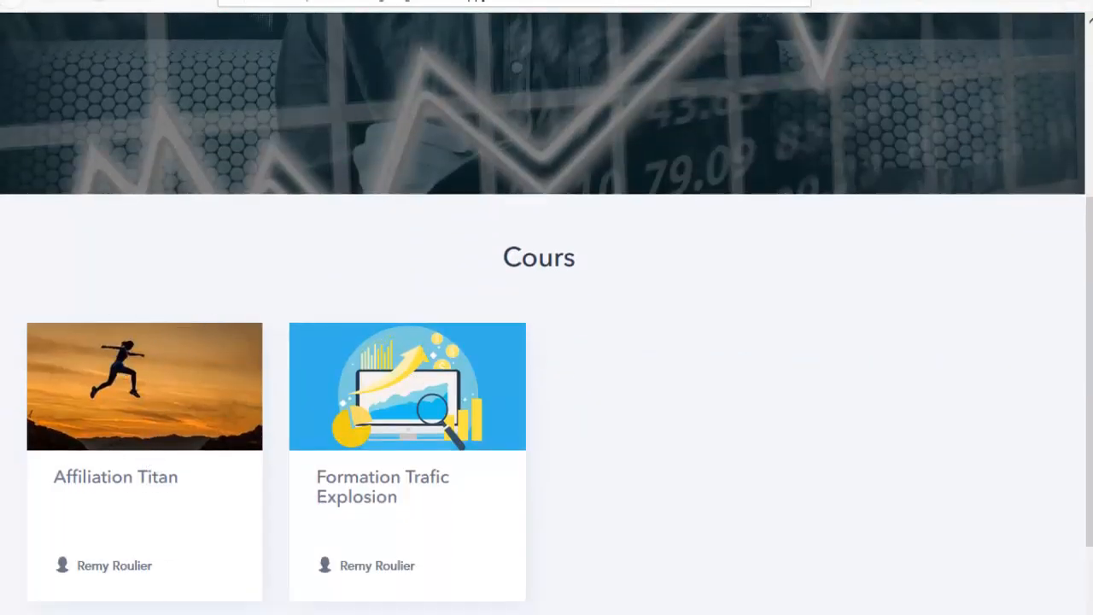
left_click(257, 2)
scroll(373, 266, "up", 3)
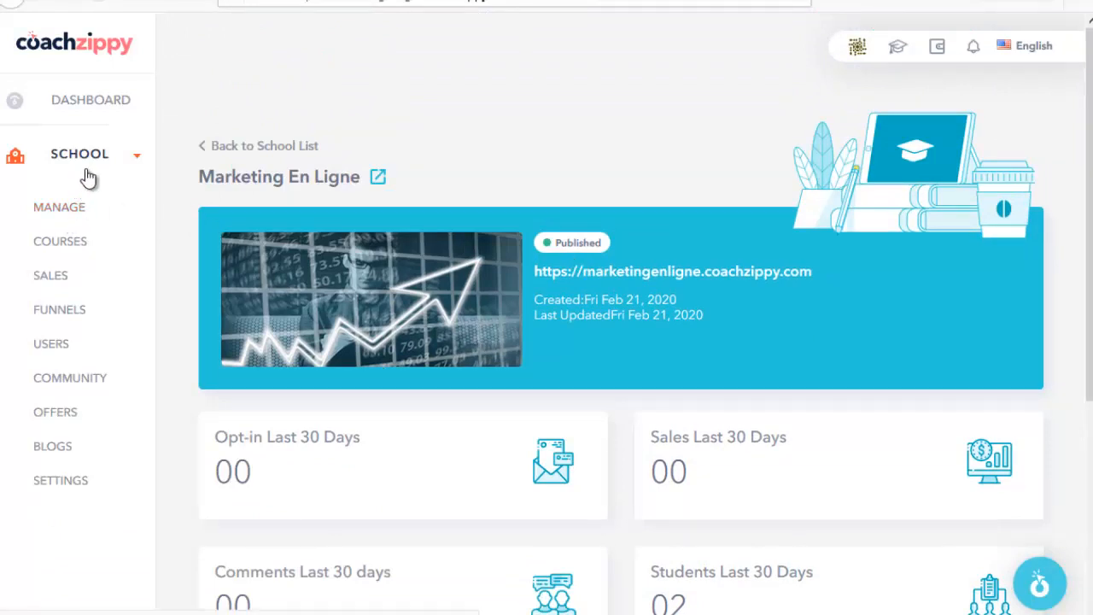
Step: Open the school's Theme settings and scroll to the School Banner section
left_click(76, 218)
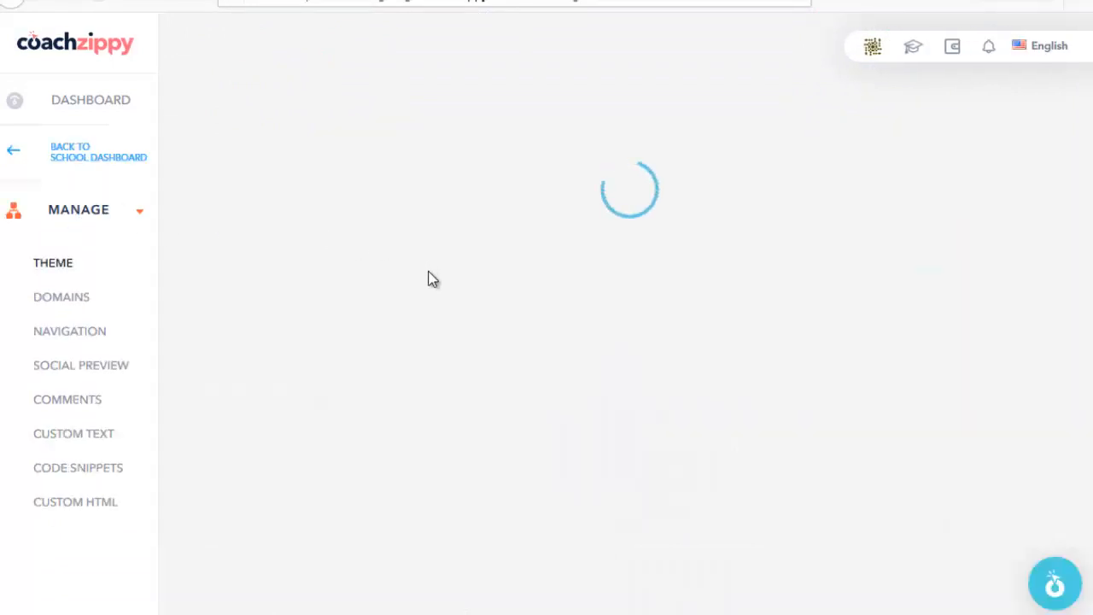
scroll(352, 293, "down", 3)
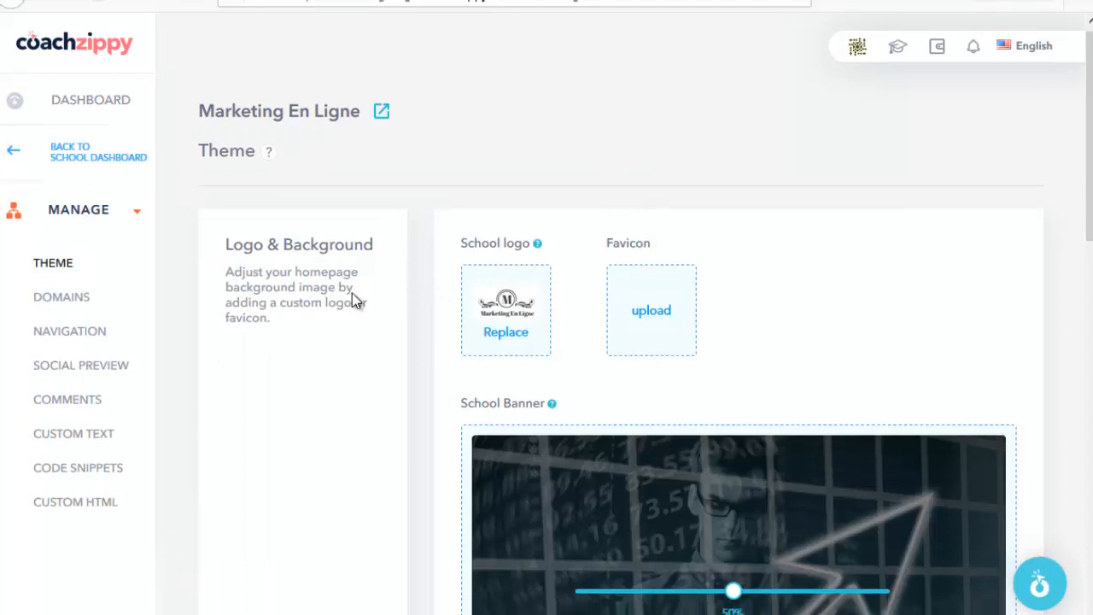
scroll(247, 205, "up", 1)
scroll(290, 256, "up", 1)
scroll(256, 256, "down", 2)
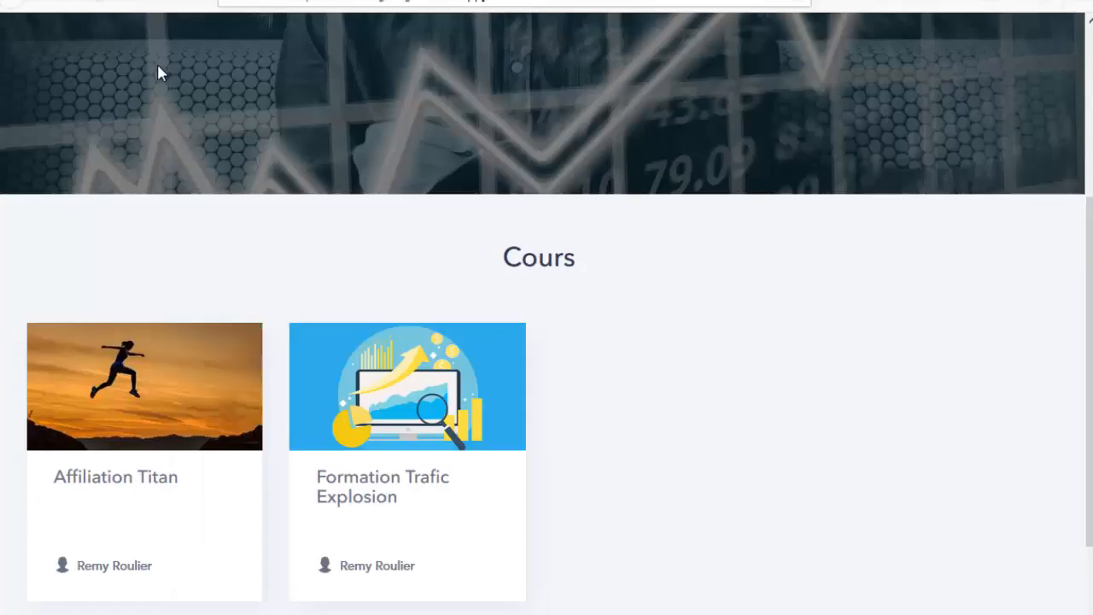
scroll(279, 182, "up", 4)
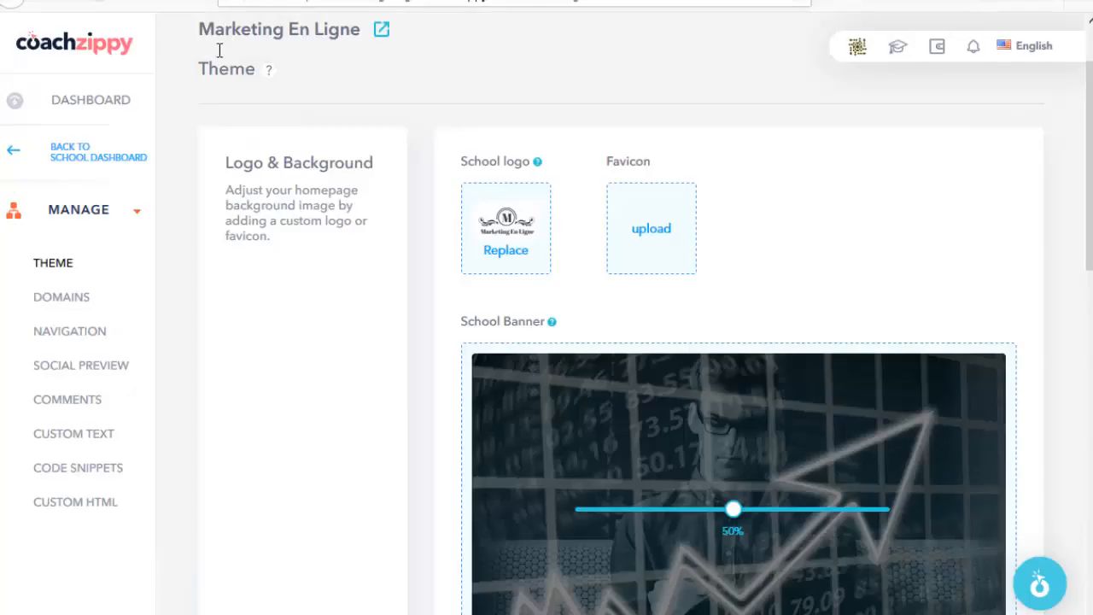
scroll(603, 292, "down", 3)
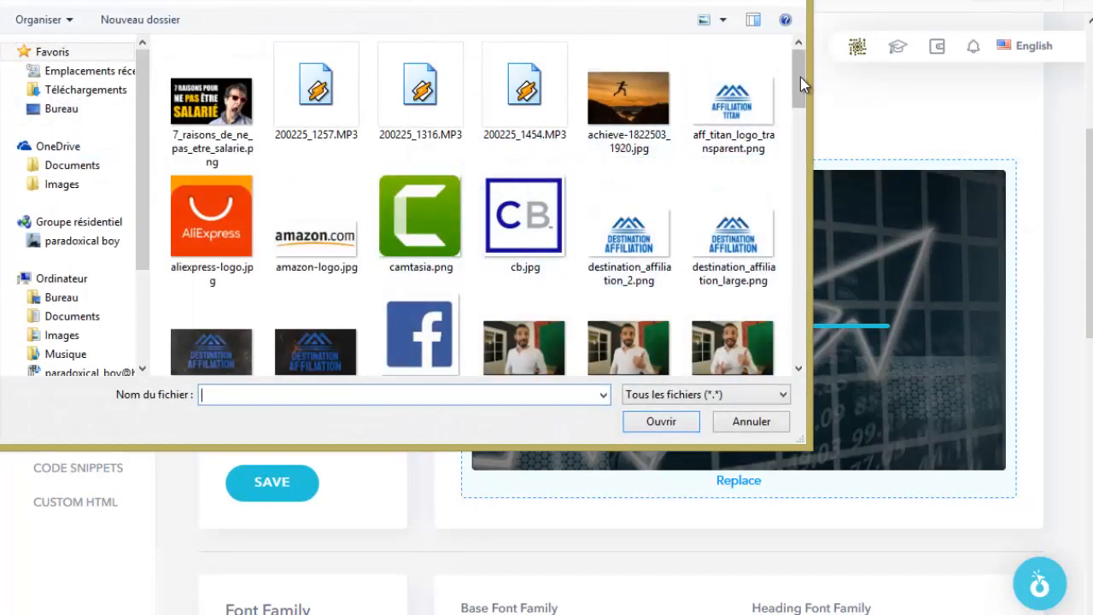
Step: Set achieve-1822503_1920.jpg as the banner, cropped around the runner with more sky, and save
scroll(800, 77, "down", 1)
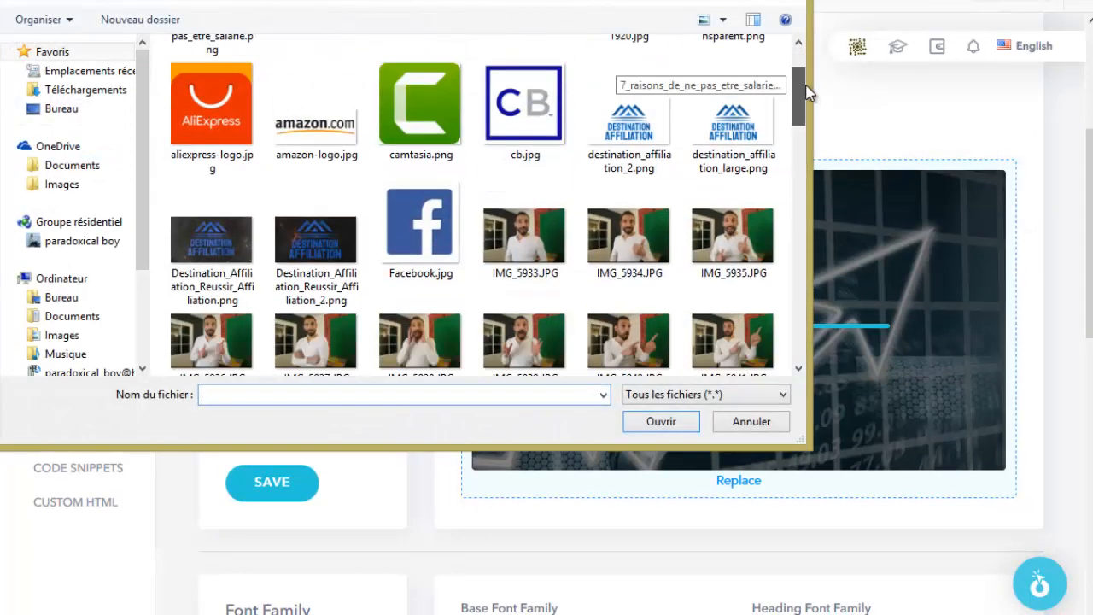
scroll(800, 94, "up", 1)
left_click(628, 101)
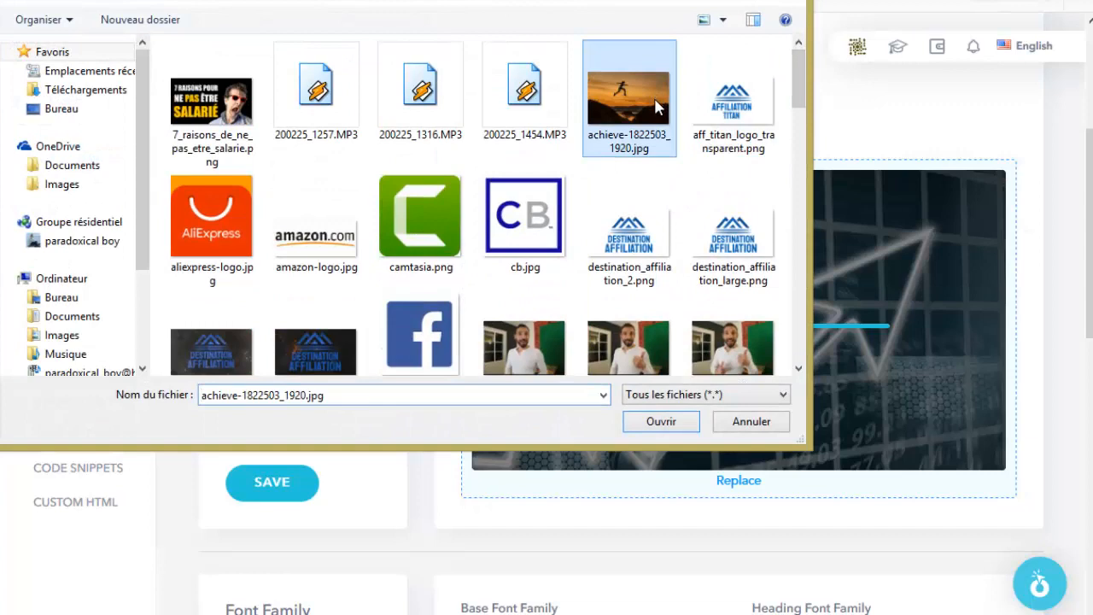
left_click(659, 421)
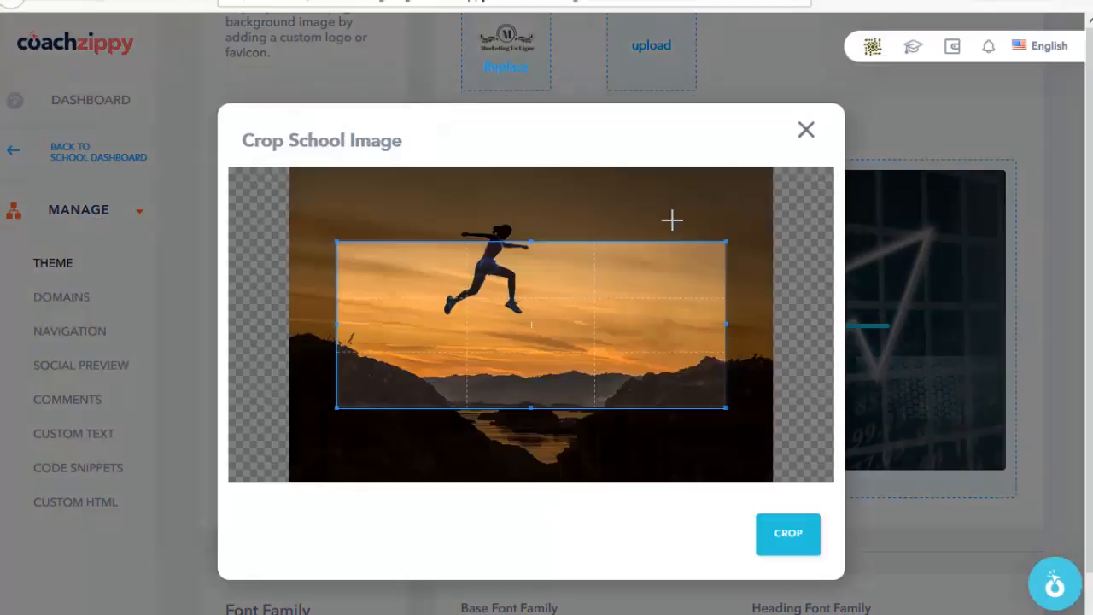
left_click_drag(616, 329, 613, 287)
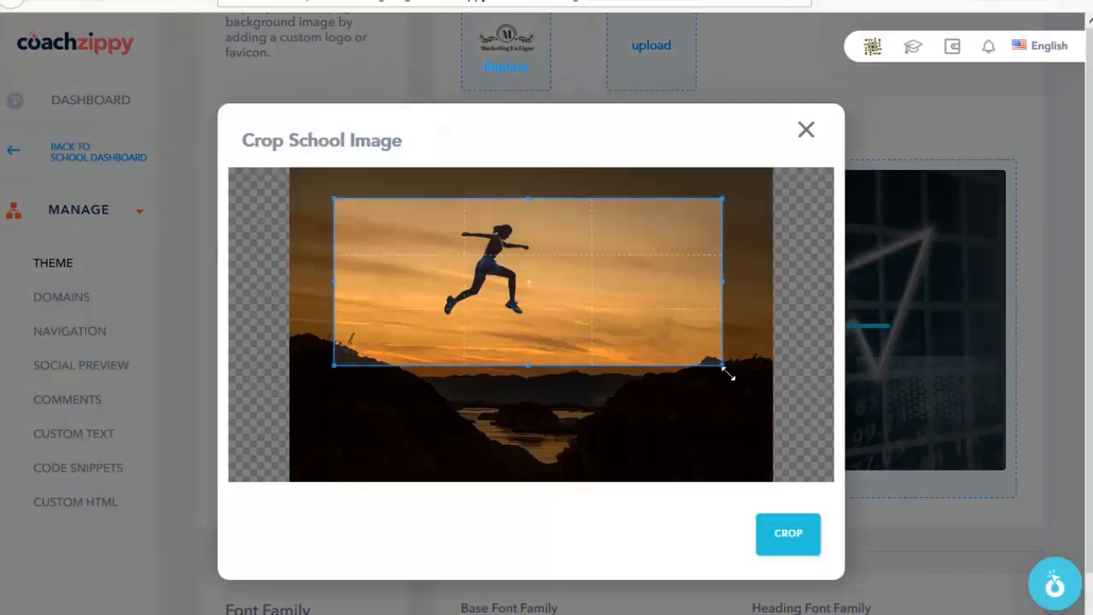
mouse_move(727, 373)
left_mouse_down()
mouse_move(763, 407)
mouse_move(745, 368)
left_mouse_up()
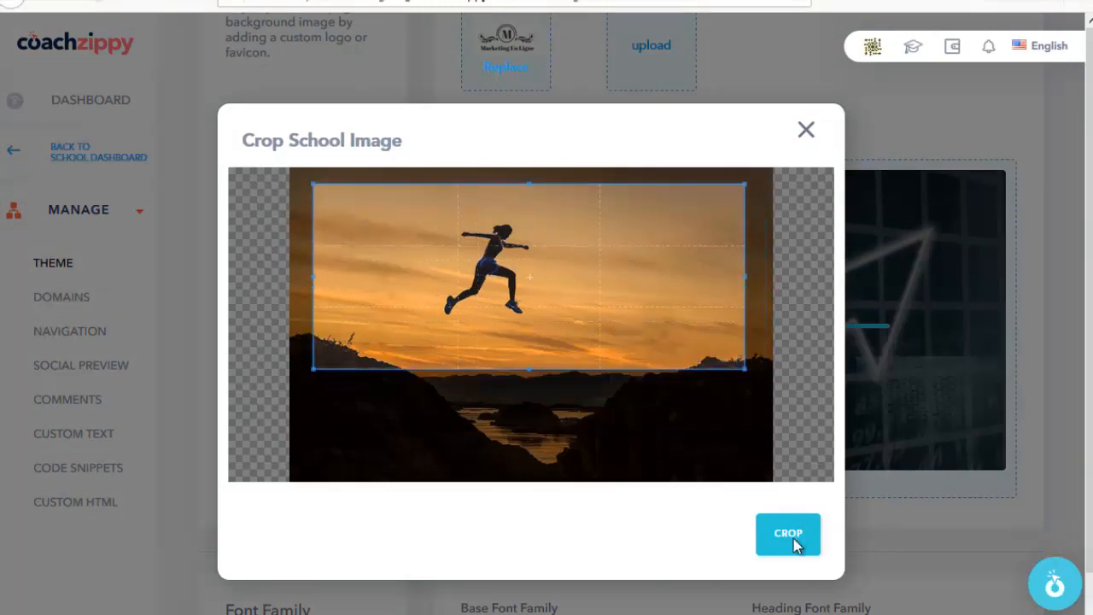
left_click(787, 534)
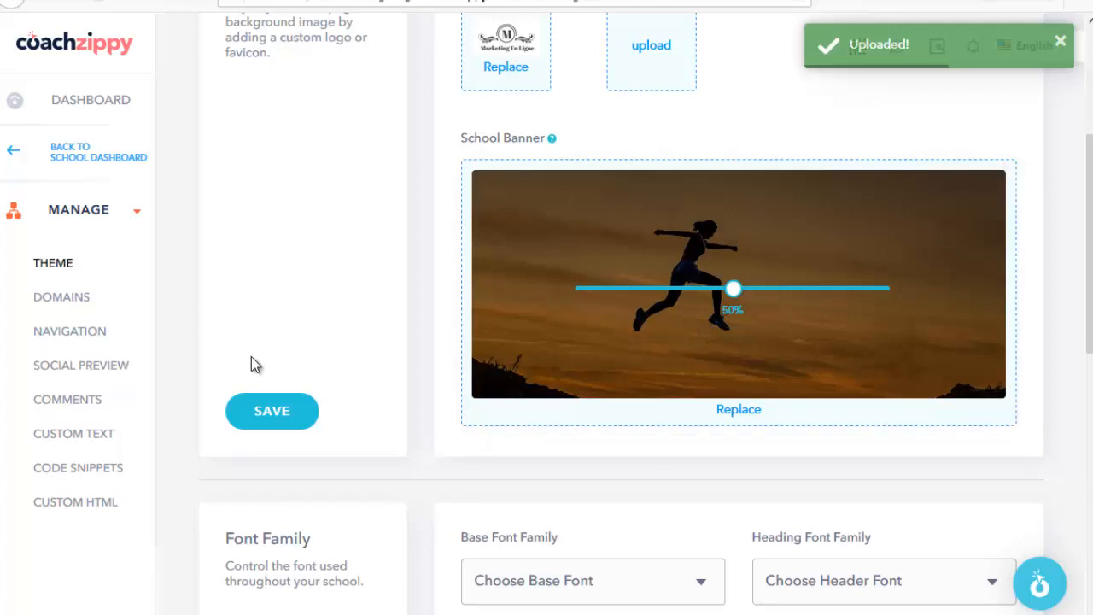
left_click(273, 414)
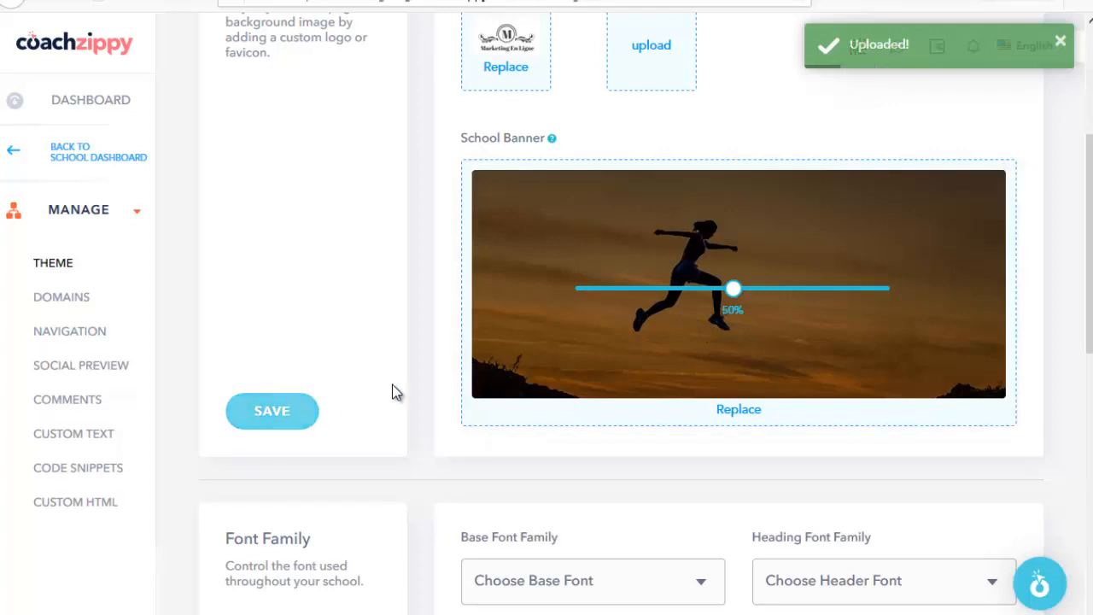
Step: Reload the live school homepage to preview the new runner banner
left_click(355, 1)
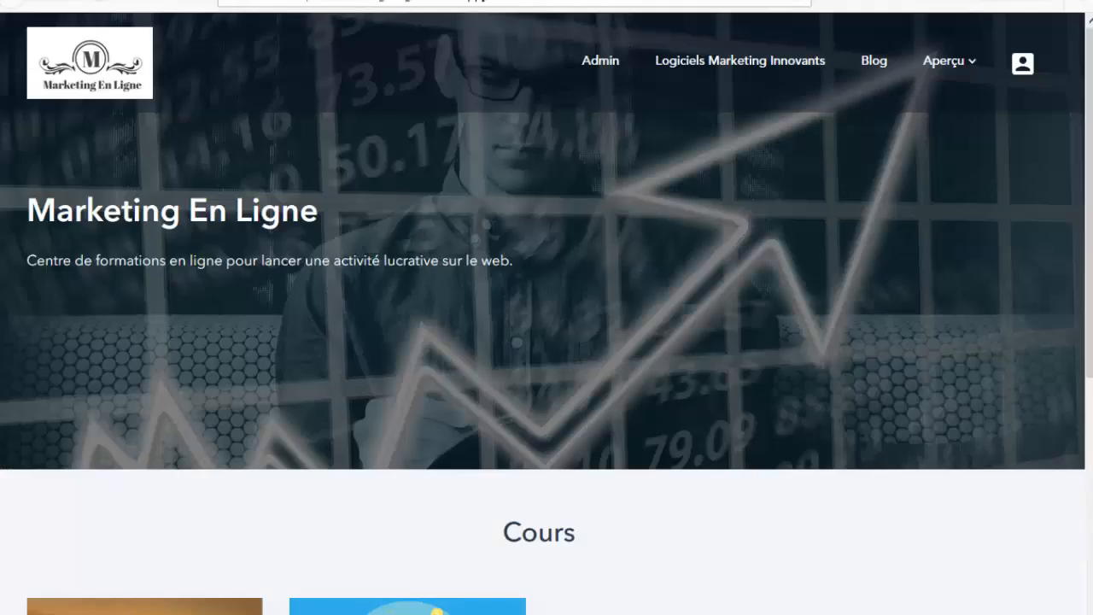
left_click(389, 2)
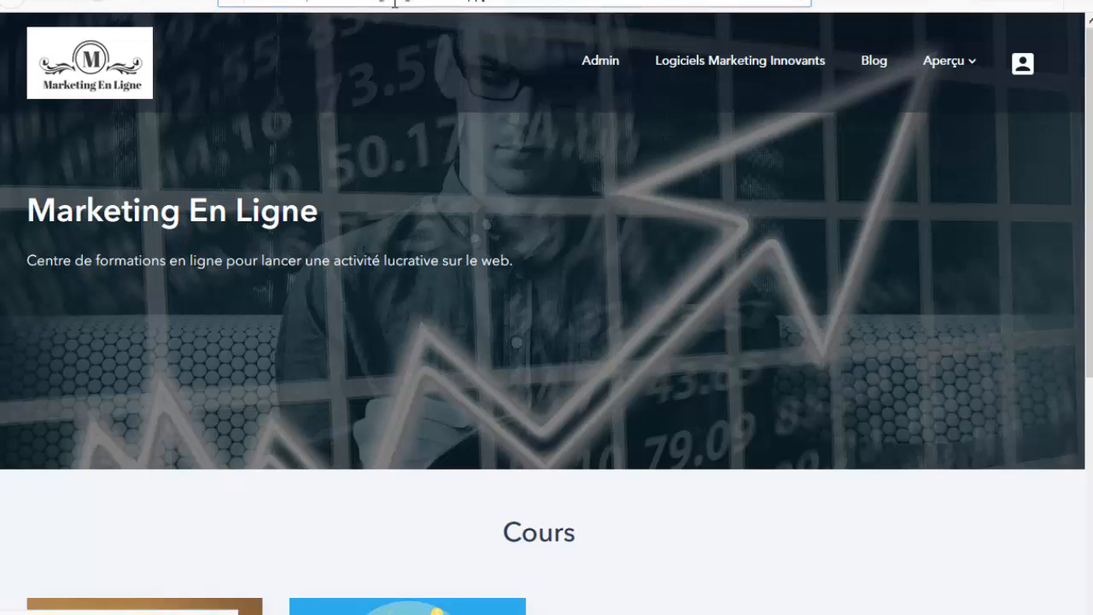
key("Return")
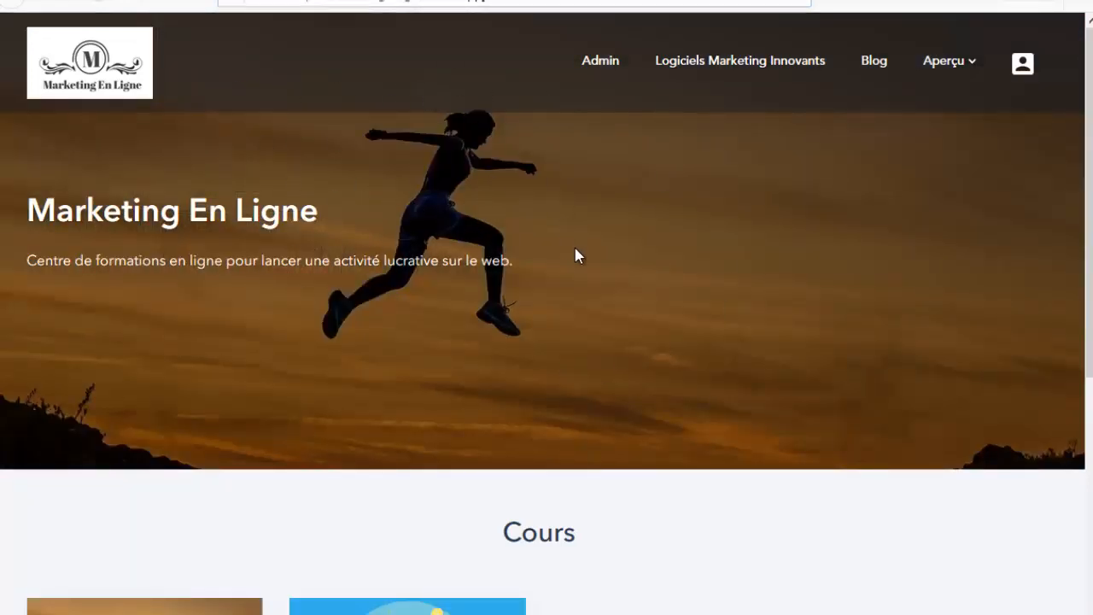
scroll(577, 265, "down", 3)
scroll(586, 290, "up", 3)
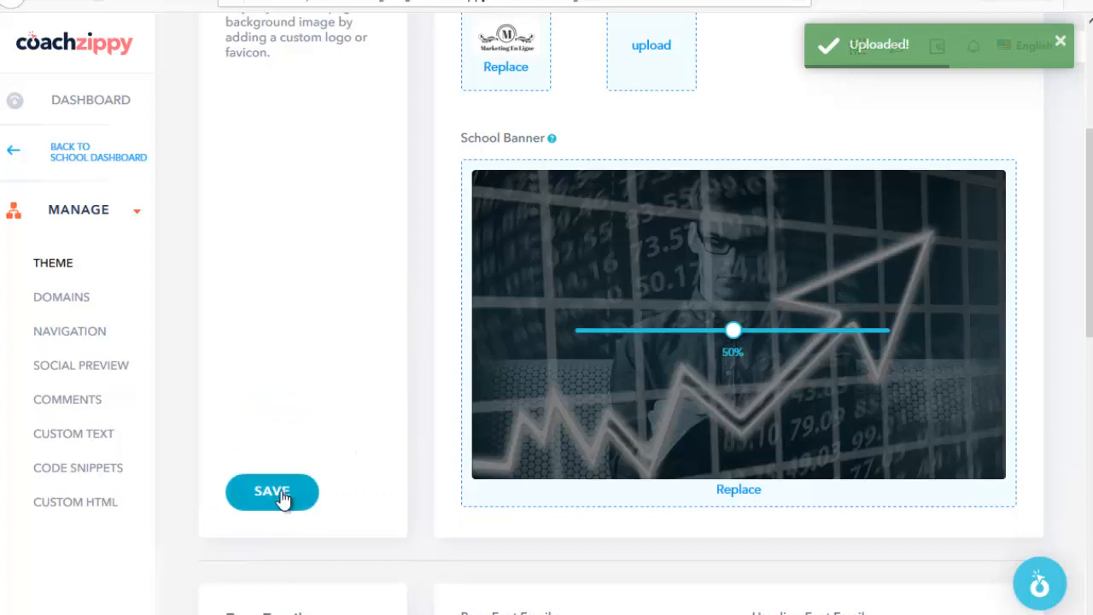
Step: Save the theme with the trading-chart banner restored and Proxima Nova as the schoolwide font
left_click(270, 490)
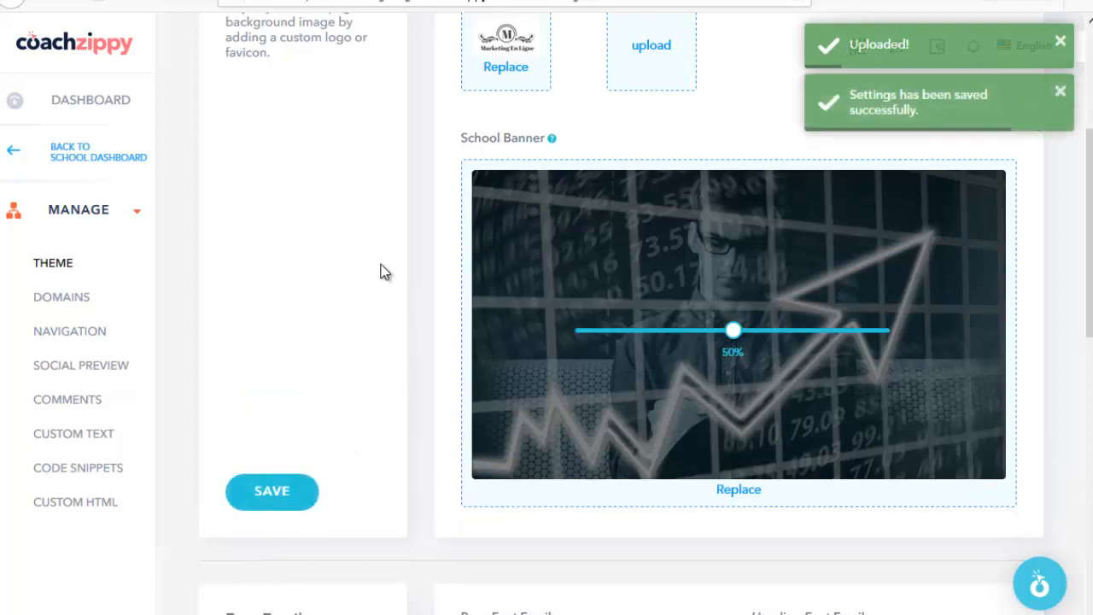
scroll(391, 290, "down", 3)
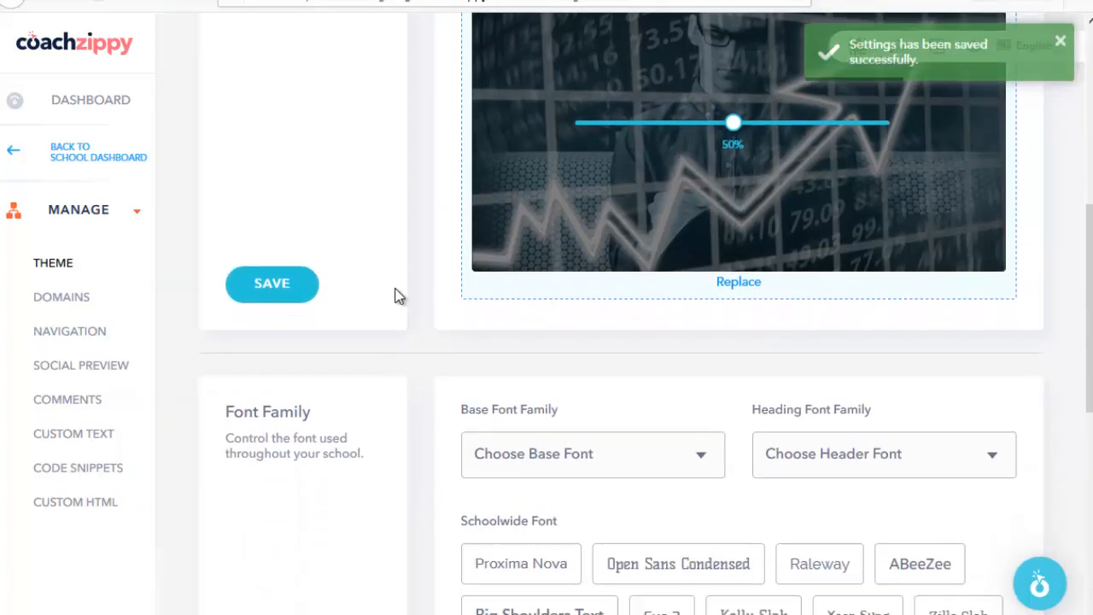
scroll(334, 347, "down", 1)
left_click(512, 404)
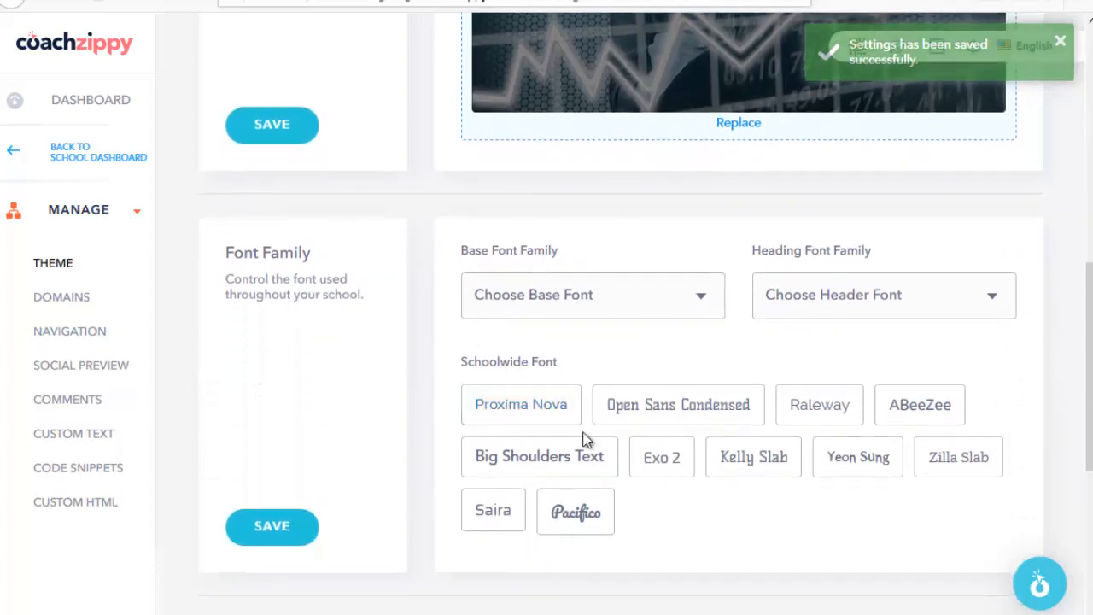
scroll(363, 419, "down", 3)
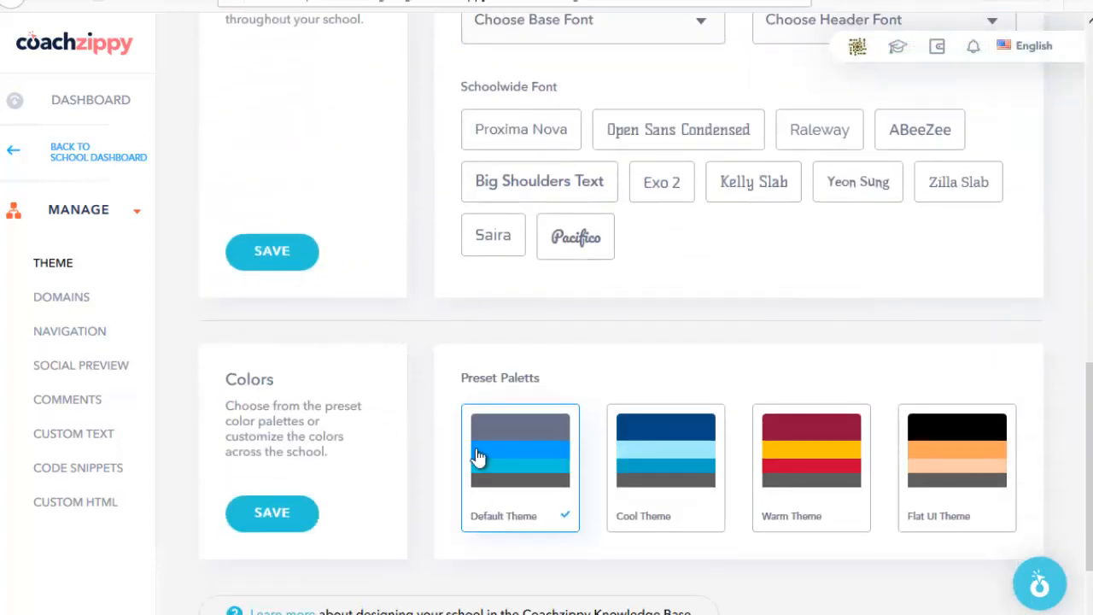
scroll(481, 472, "up", 3)
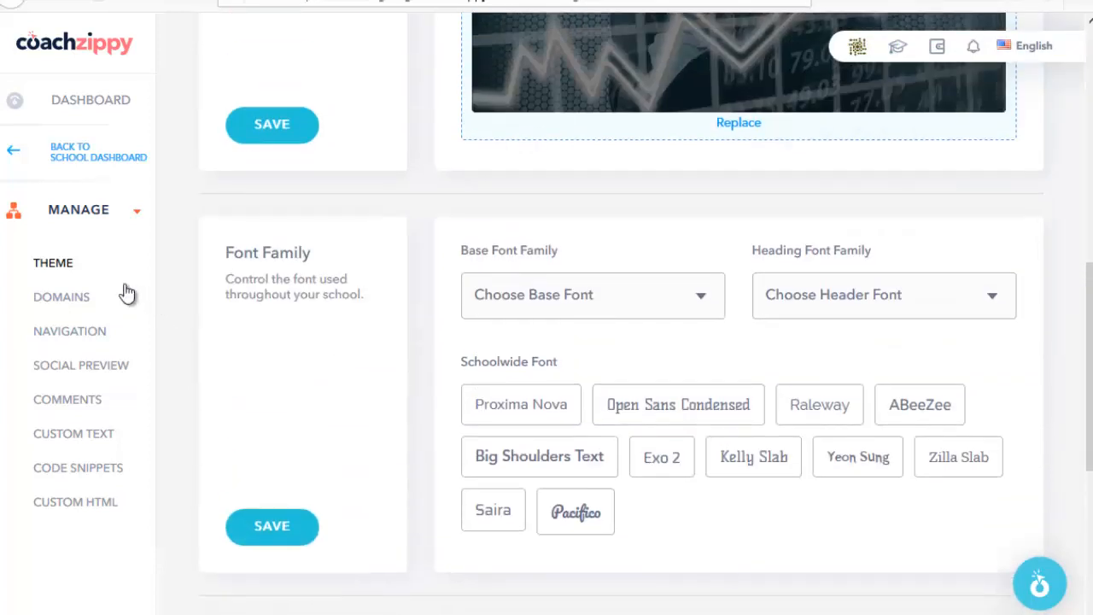
Step: Review the Domains page showing marketingenligne.coachzippy.com as primary and check the live site's chart banner
left_click(62, 299)
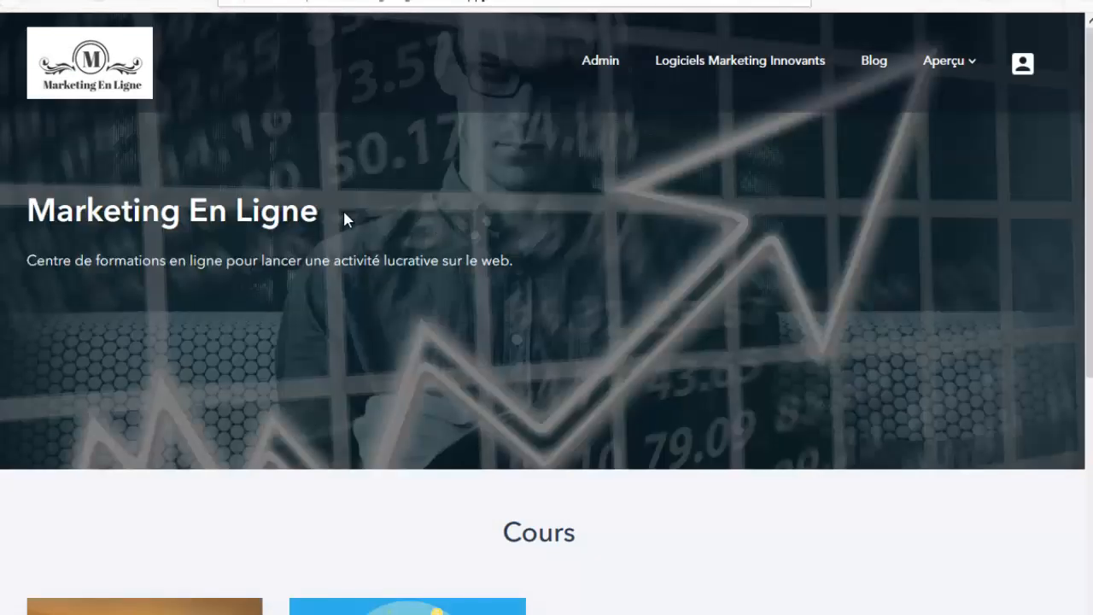
scroll(544, 214, "down", 2)
scroll(558, 225, "up", 2)
scroll(693, 313, "down", 3)
scroll(561, 273, "up", 3)
key("ctrl+shift+Tab")
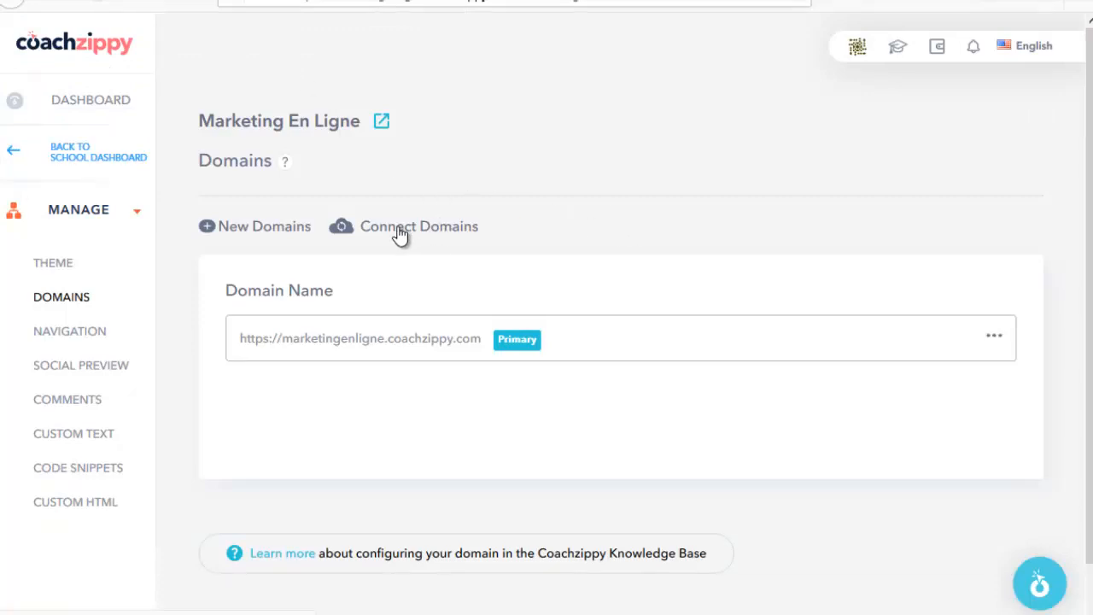
Step: Inspect the Navigation settings' navigation bar links, including the blog link, against the live site
left_click(73, 338)
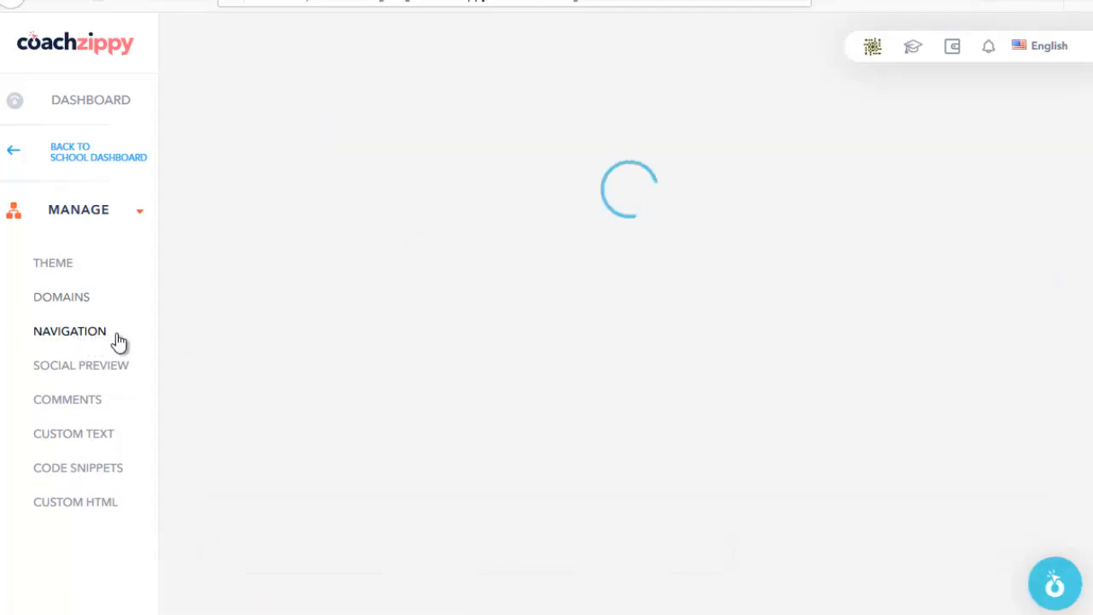
scroll(382, 247, "down", 2)
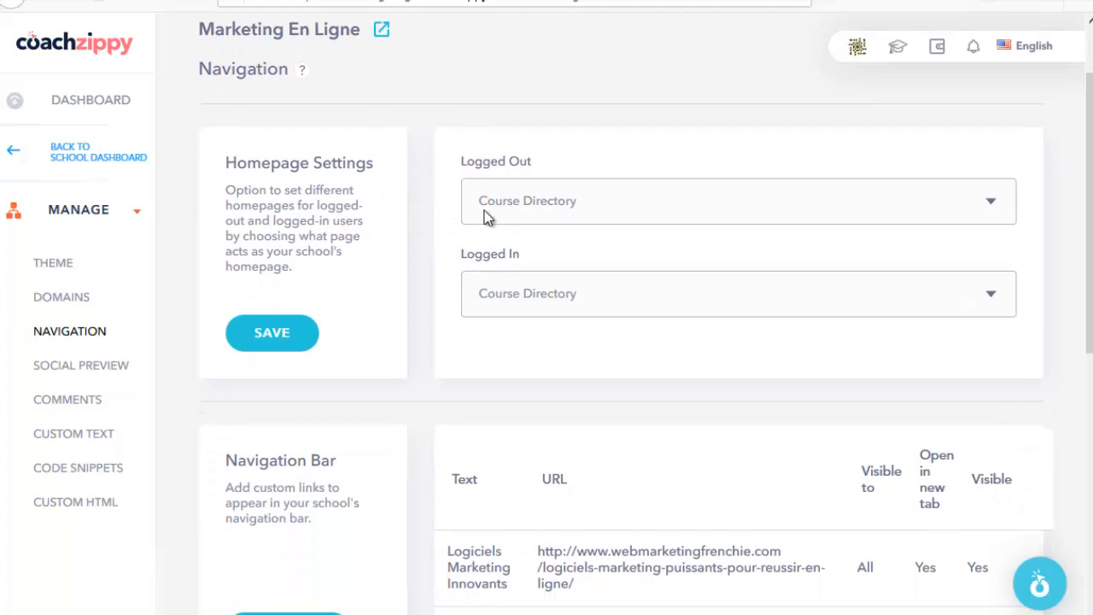
scroll(418, 282, "down", 4)
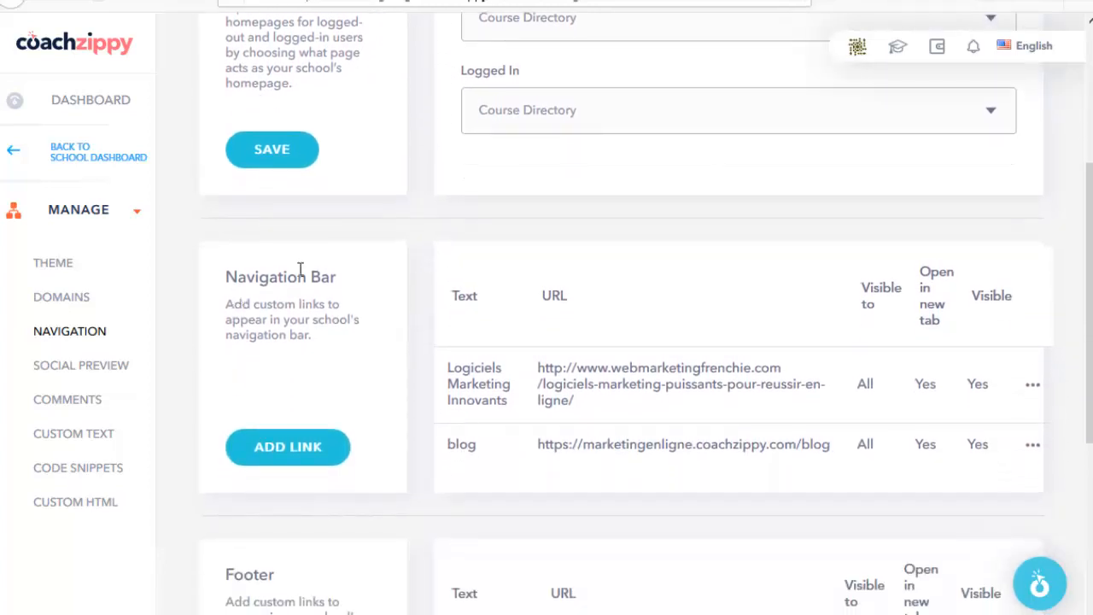
scroll(342, 303, "down", 1)
scroll(359, 315, "down", 1)
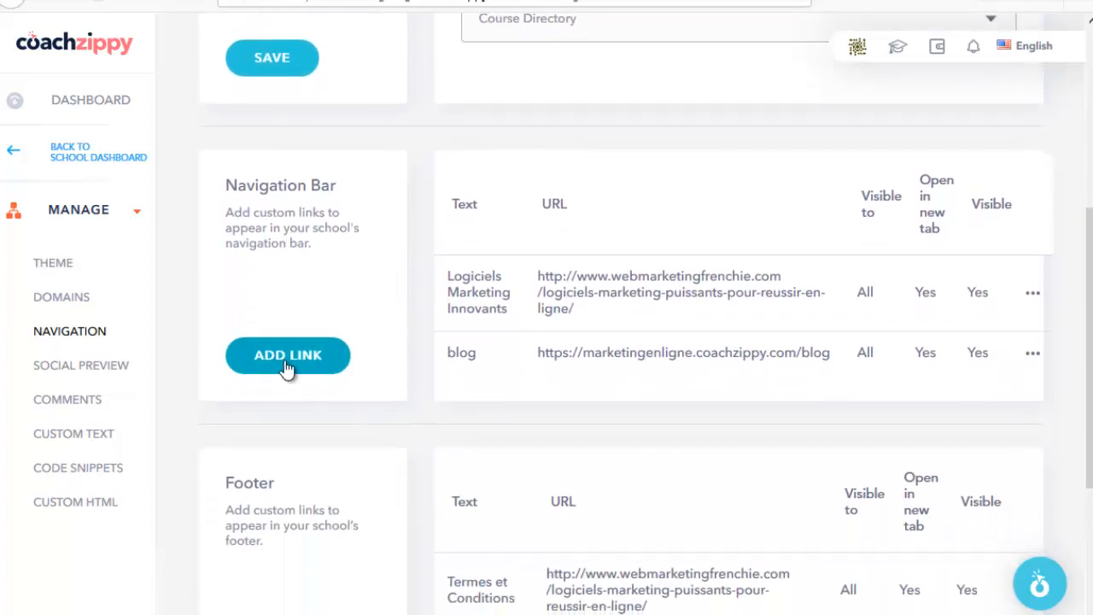
left_click_drag(444, 280, 500, 312)
left_click(453, 284)
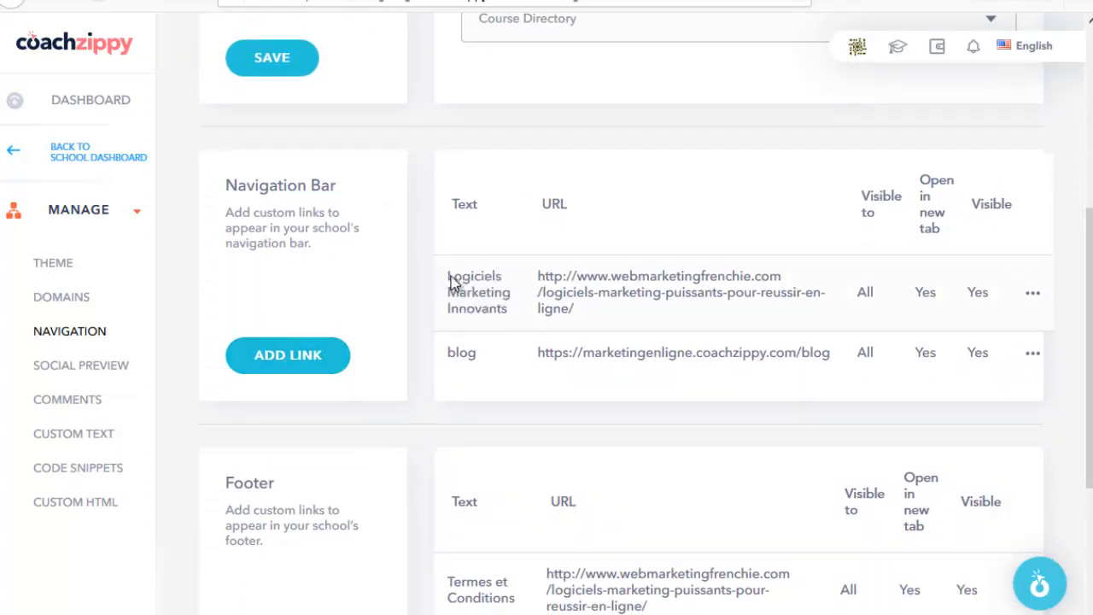
left_click_drag(439, 353, 475, 356)
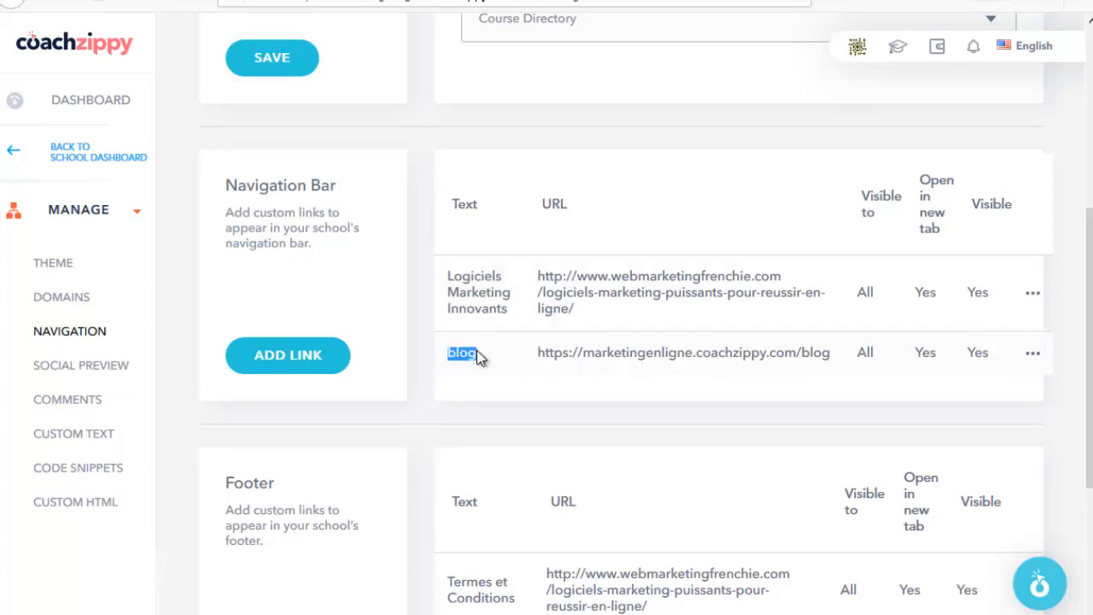
left_click(432, 361)
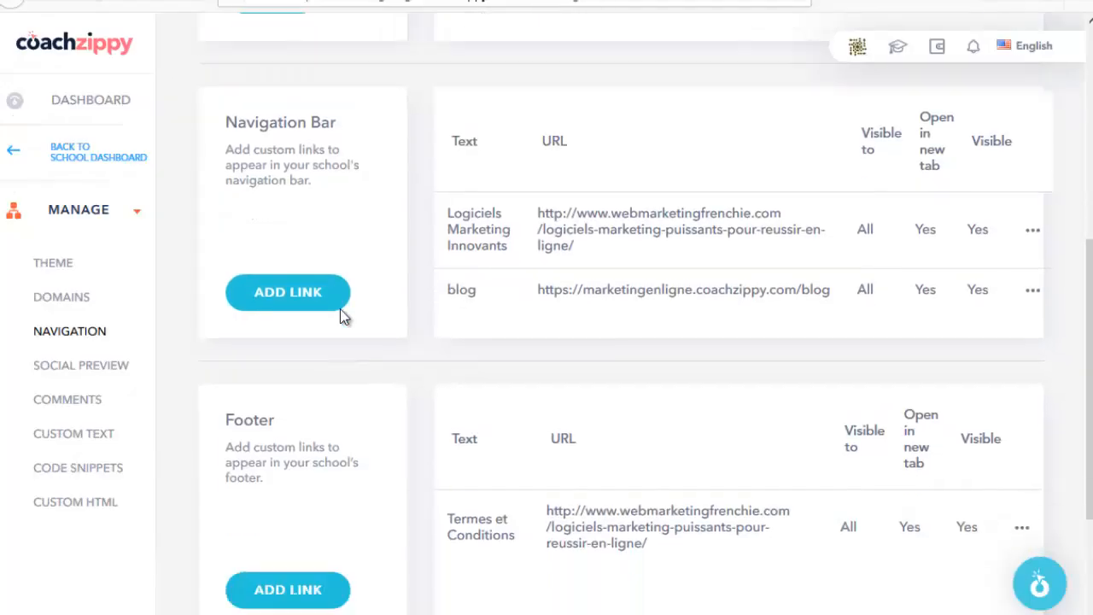
Step: Check the footer links such as Termes et Conditions, then go to Social Preview settings
scroll(266, 331, "down", 2)
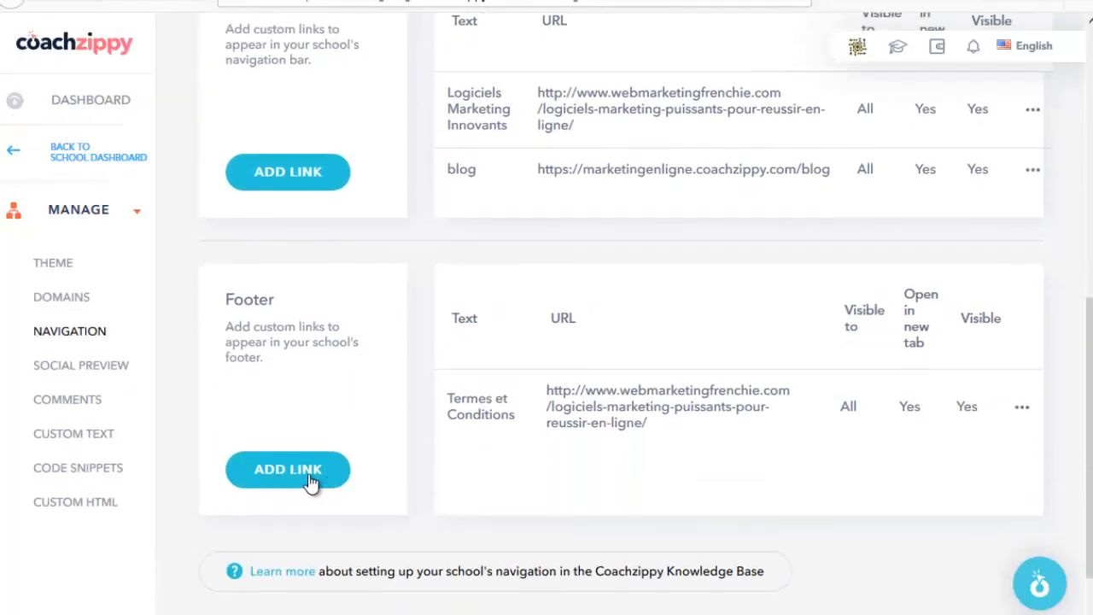
left_click_drag(451, 398, 515, 420)
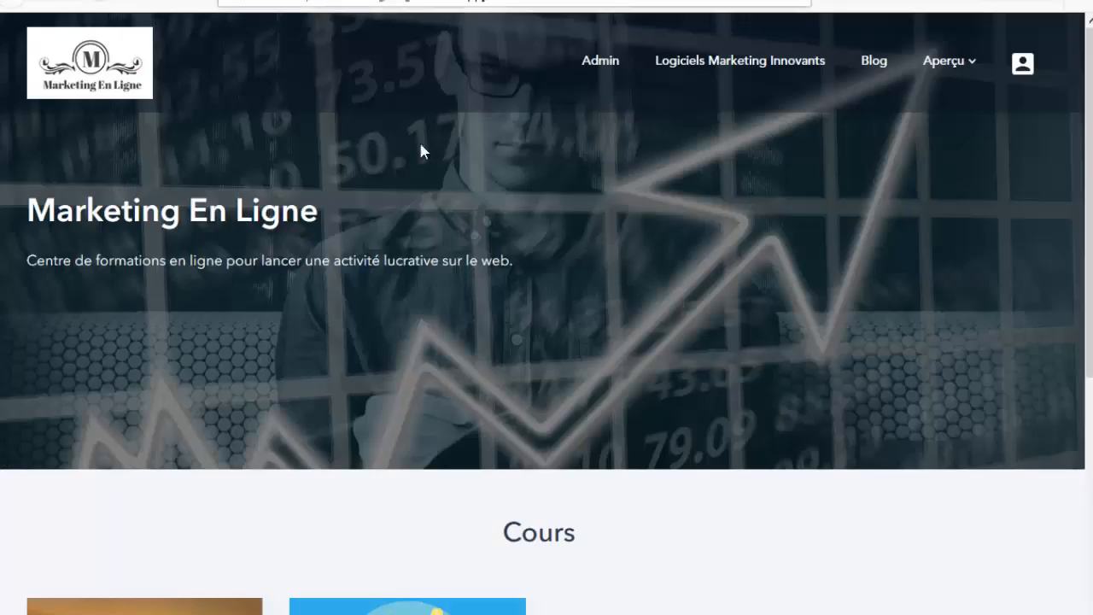
scroll(455, 313, "down", 5)
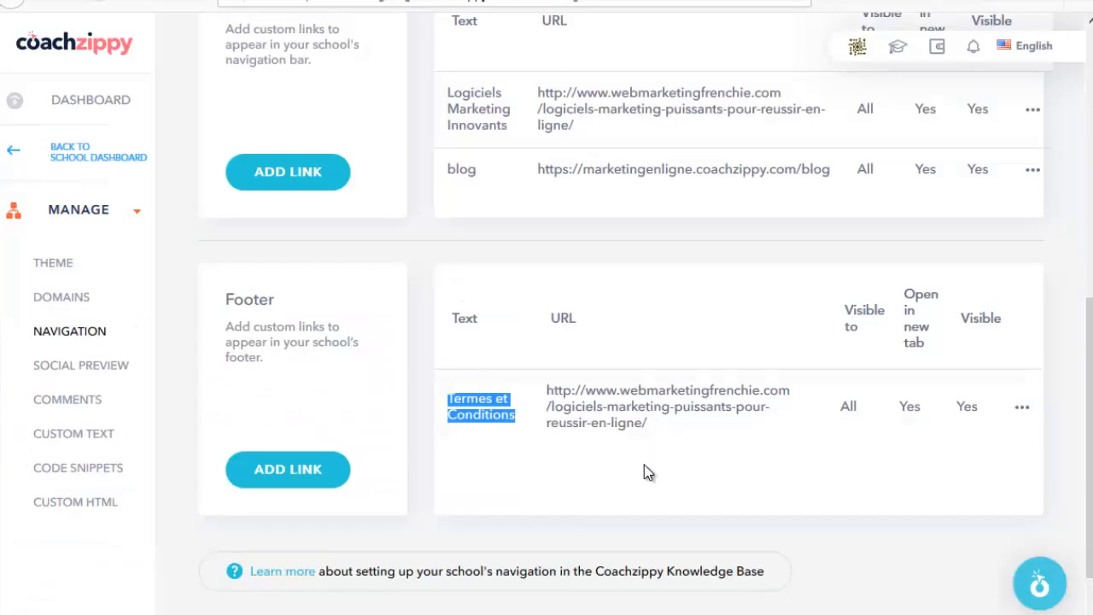
left_click(644, 465)
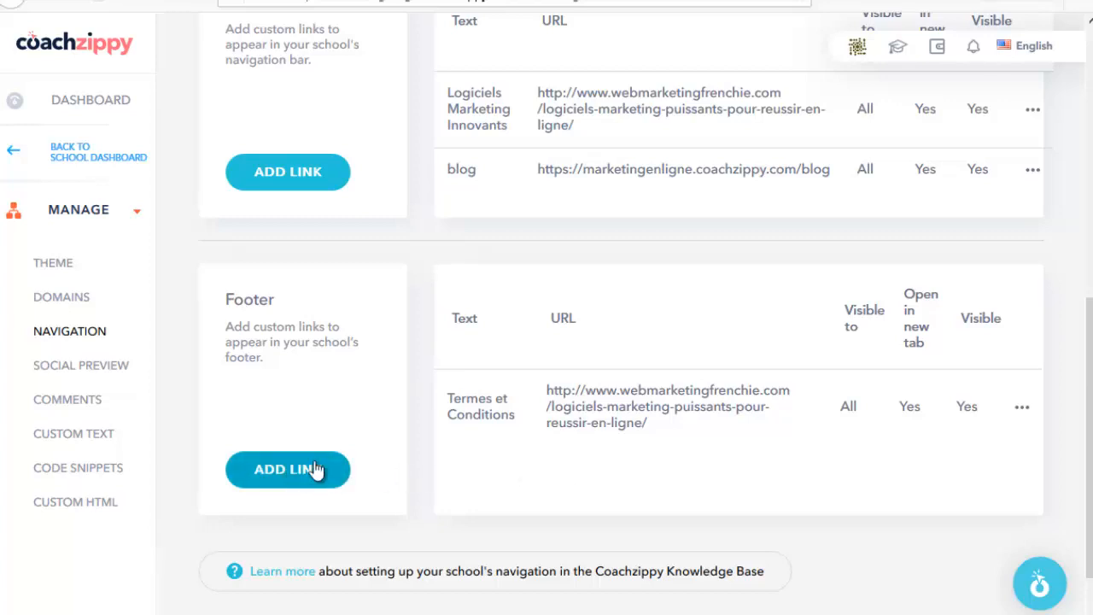
left_click(81, 365)
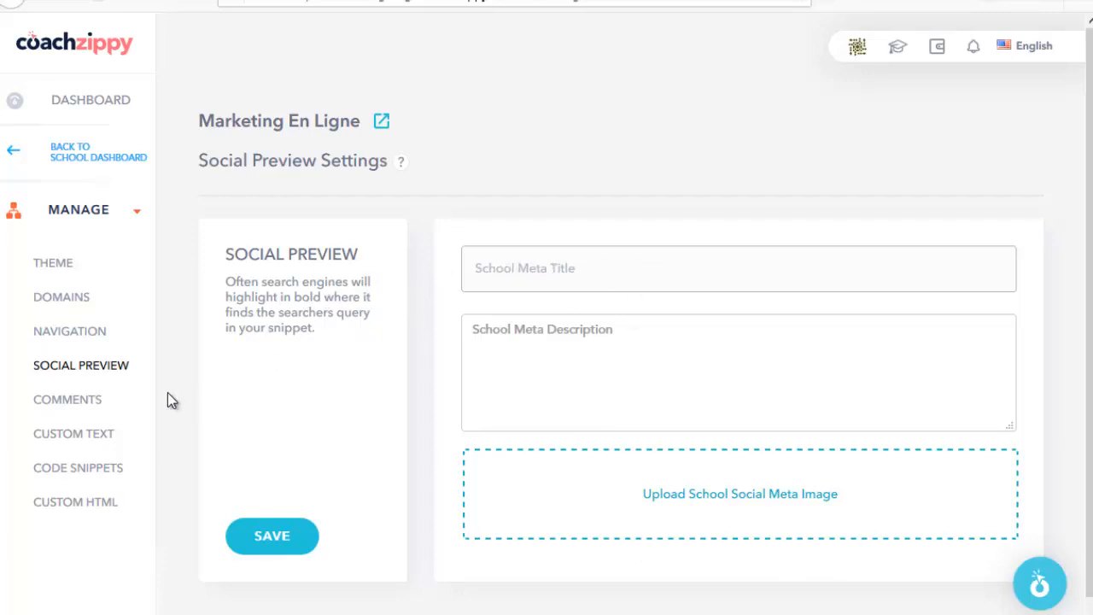
Step: Check the Comments page's Awaiting Moderation and Latest Activity sections for pending comments
left_click(72, 401)
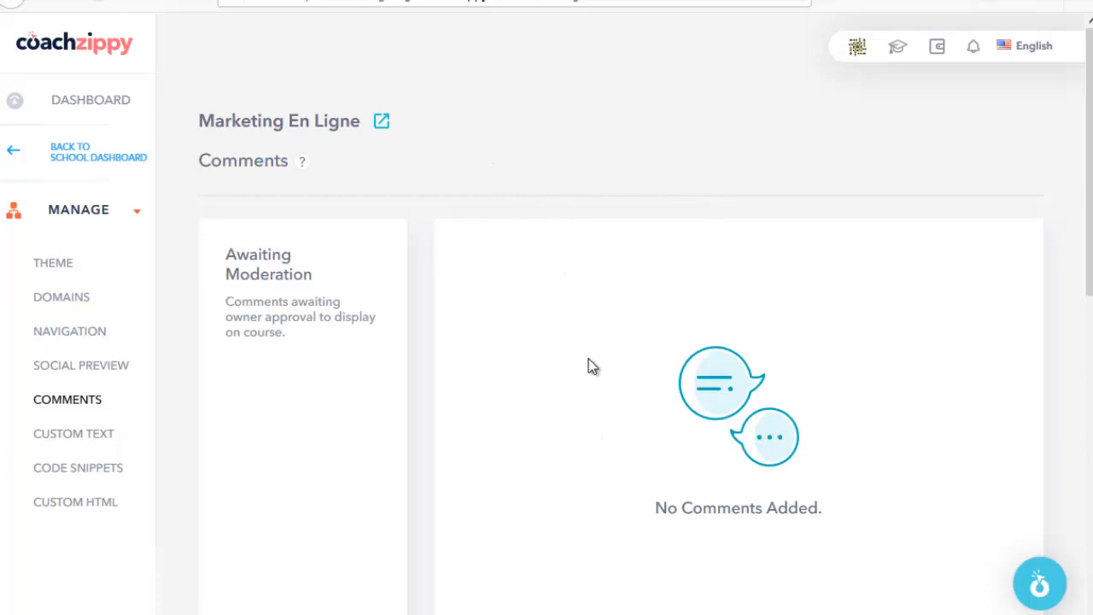
scroll(486, 298, "down", 2)
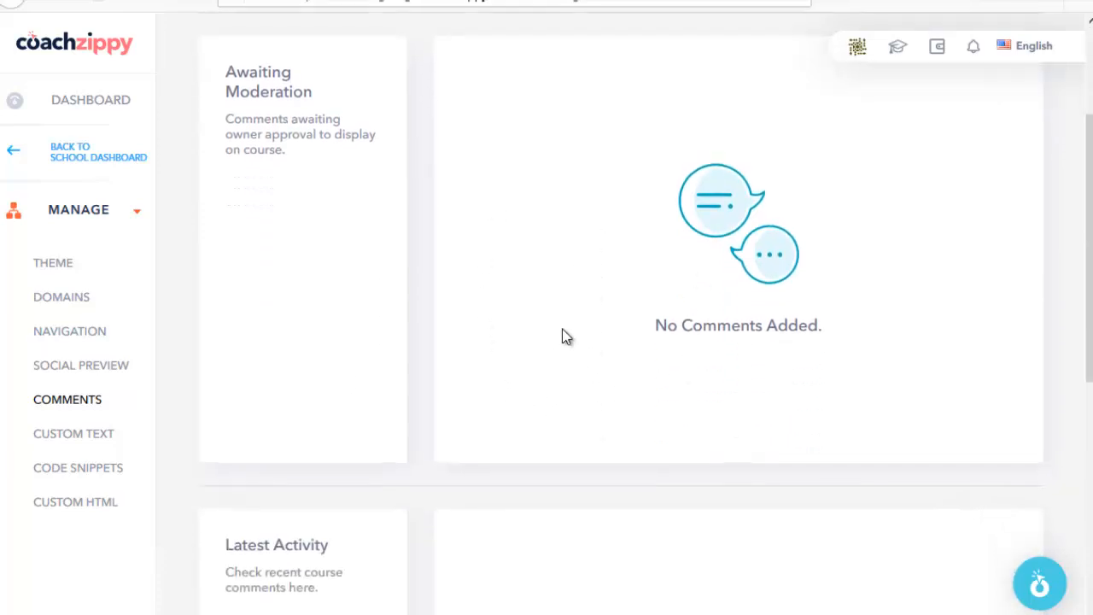
scroll(566, 336, "up", 2)
scroll(602, 367, "down", 4)
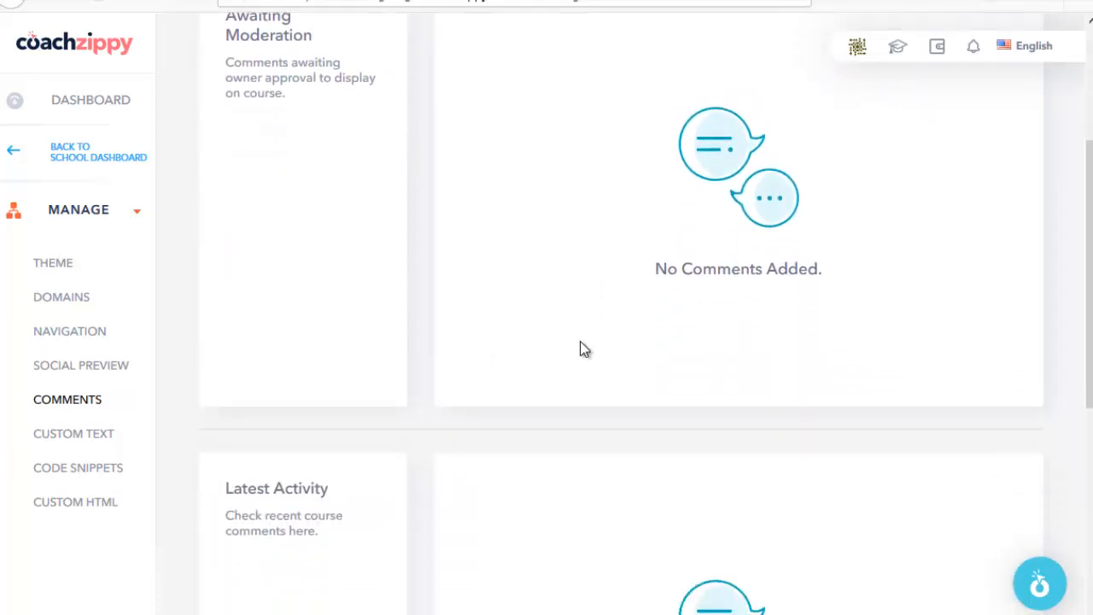
scroll(606, 379, "up", 4)
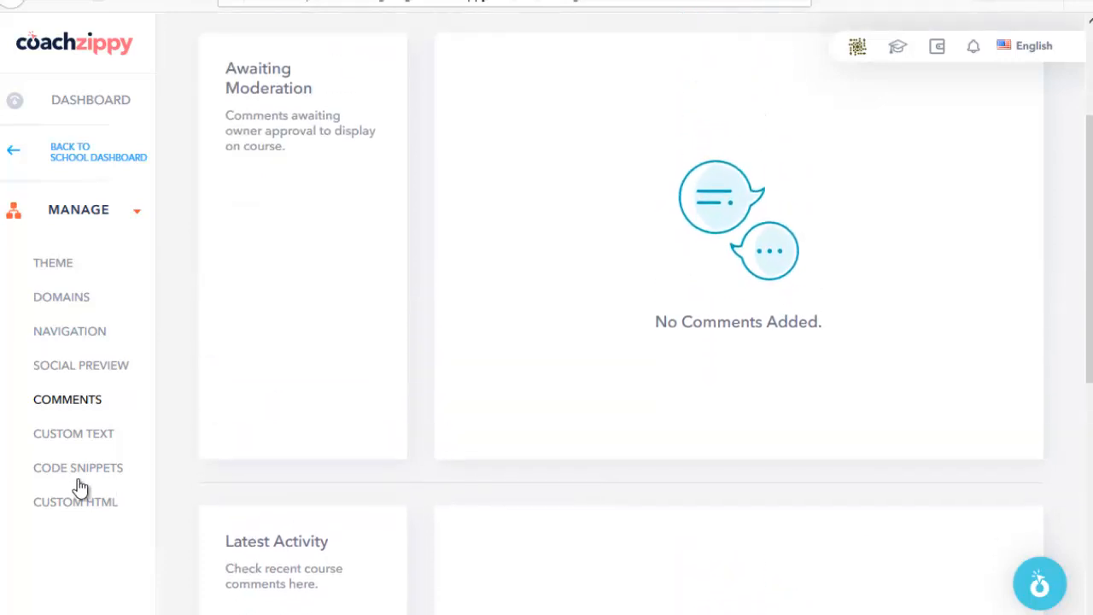
Step: Open the school's Custom Text settings and compare them against the public school website
left_click(87, 435)
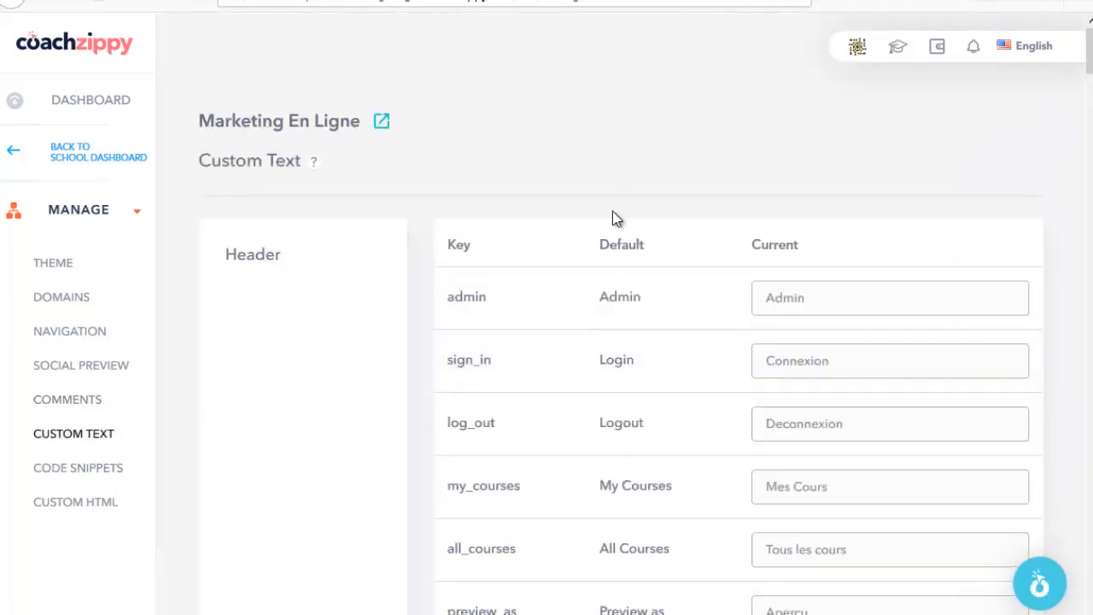
scroll(624, 207, "down", 2)
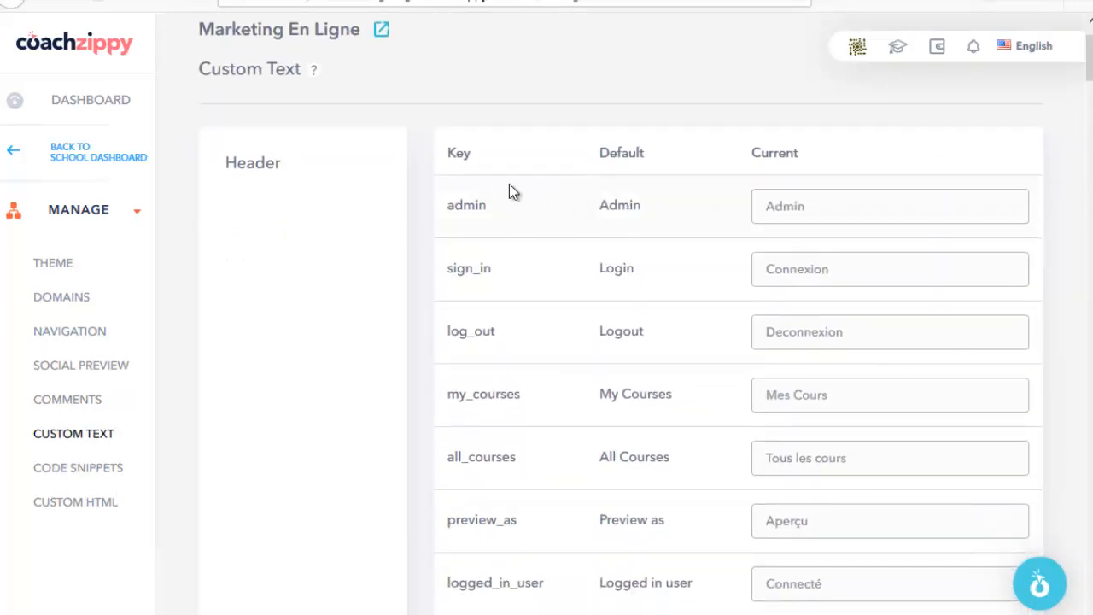
scroll(510, 188, "up", 2)
key("ctrl+Tab")
scroll(491, 225, "up", 5)
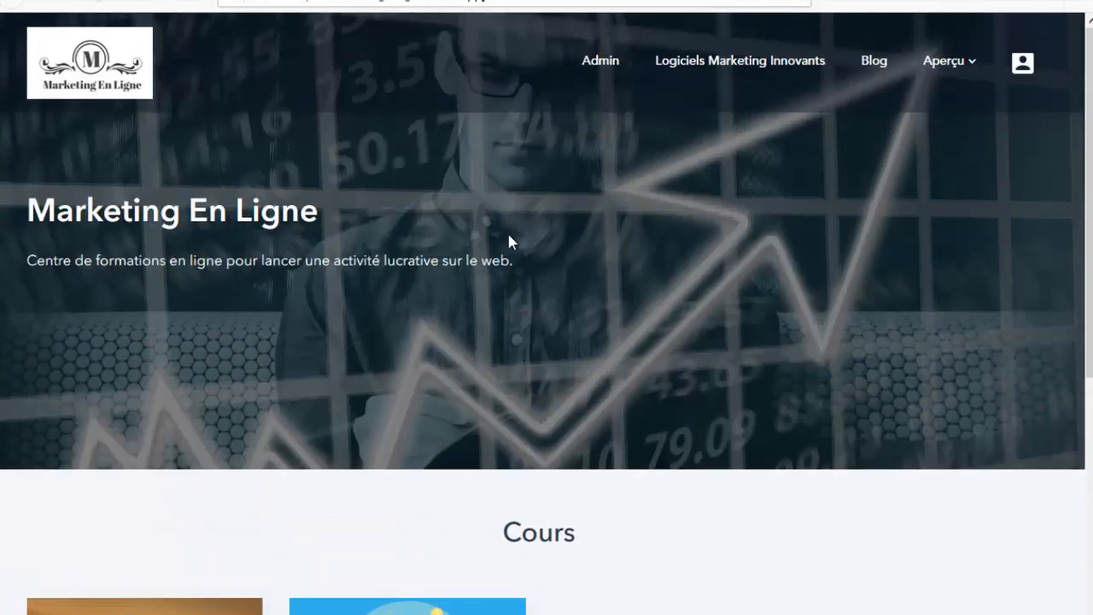
scroll(621, 429, "down", 5)
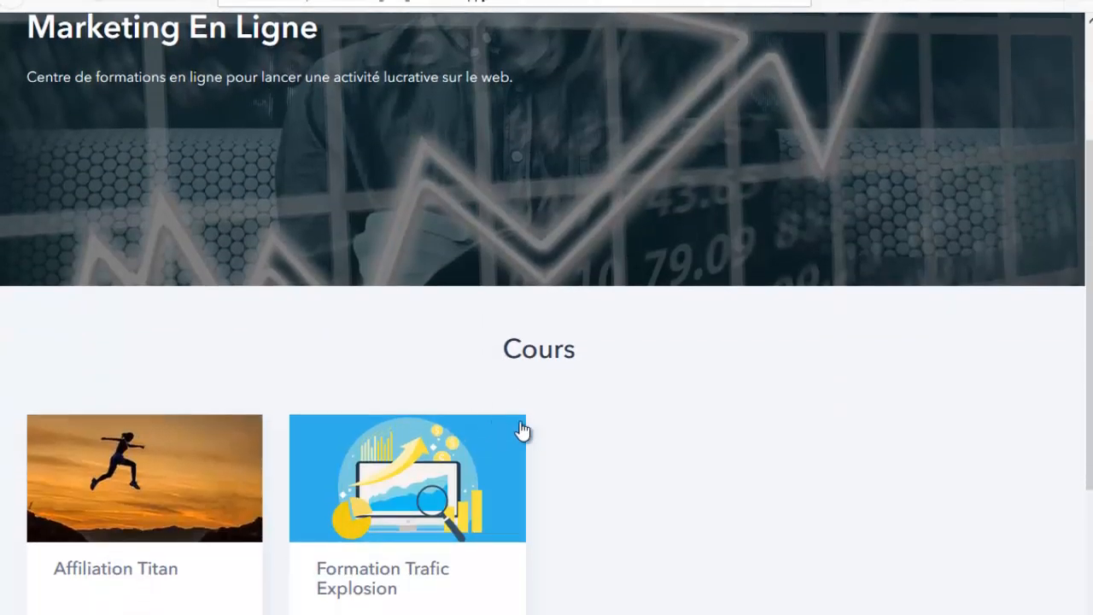
scroll(512, 410, "up", 2)
scroll(558, 399, "up", 3)
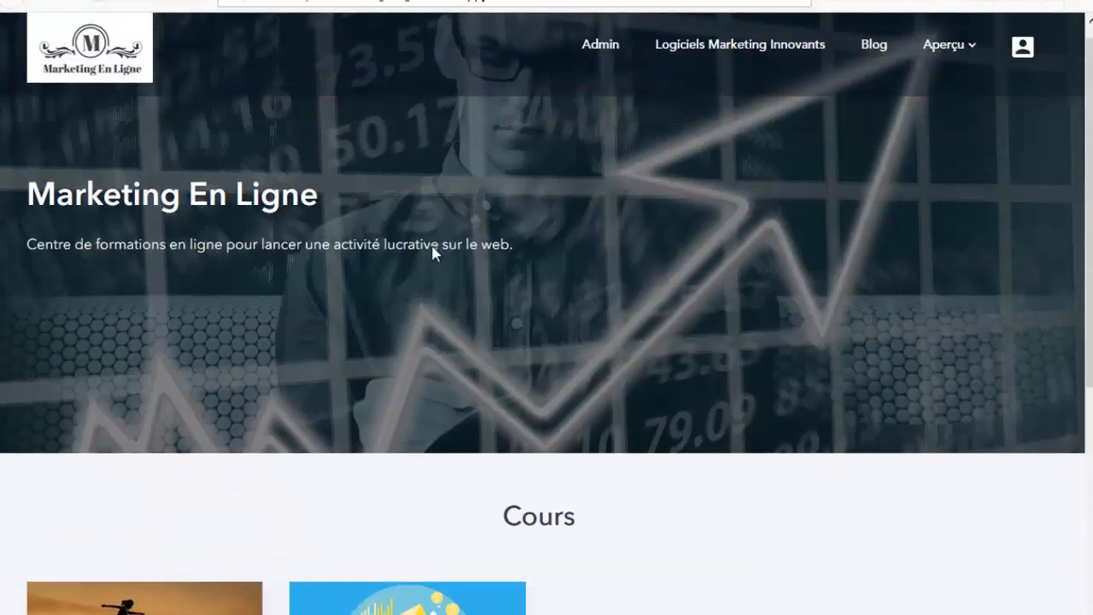
key("ctrl+Tab")
Step: Check the My Courses label's French value, Mes Cours, and the All Courses entry
scroll(844, 273, "down", 2)
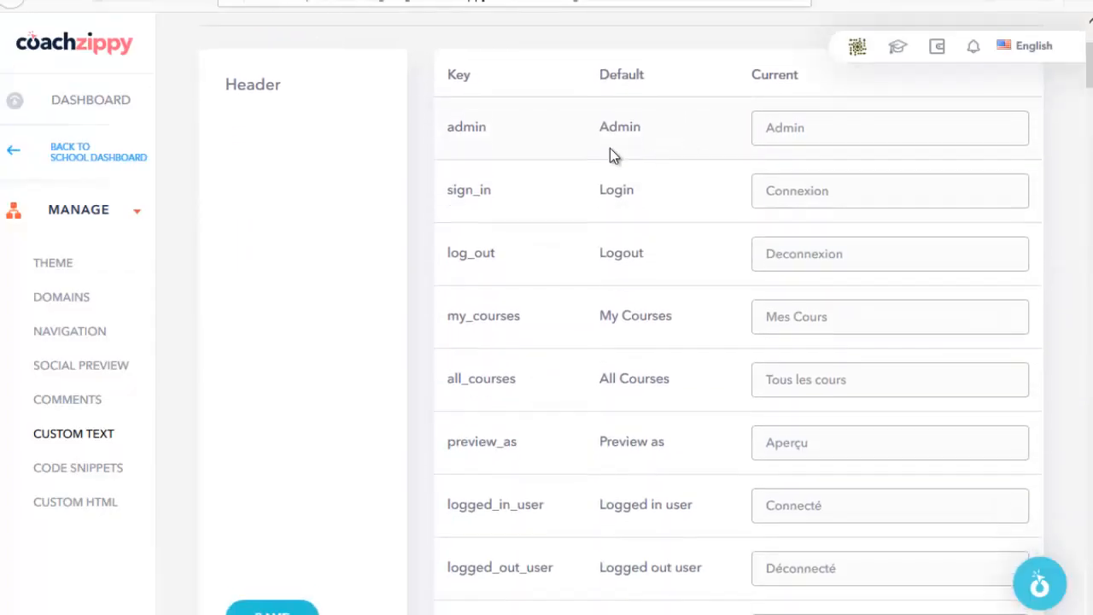
scroll(829, 173, "down", 2)
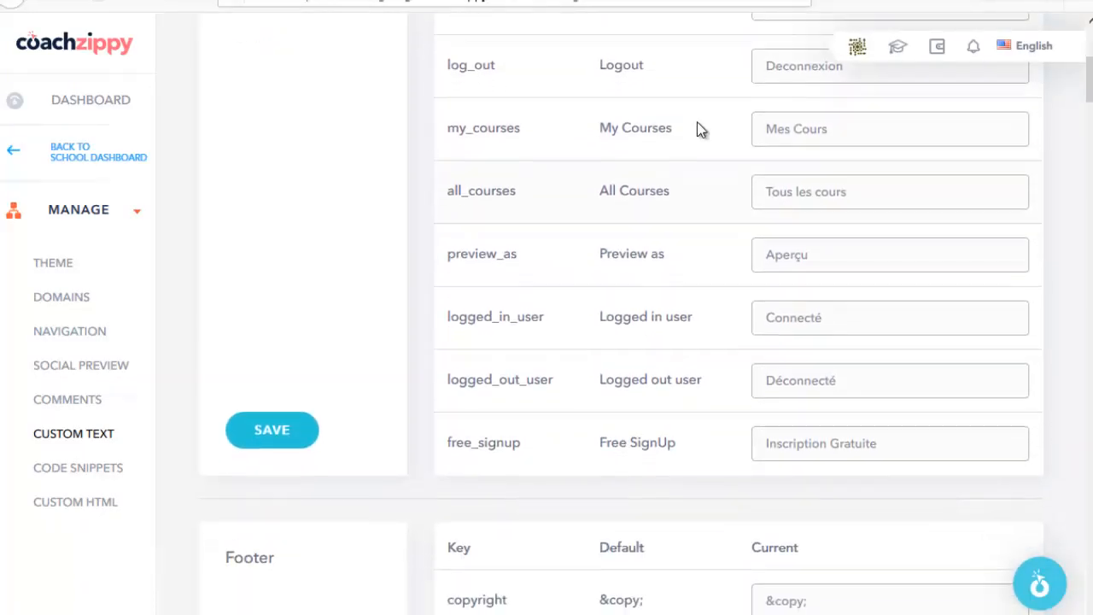
scroll(697, 121, "up", 1)
left_click_drag(613, 210, 674, 214)
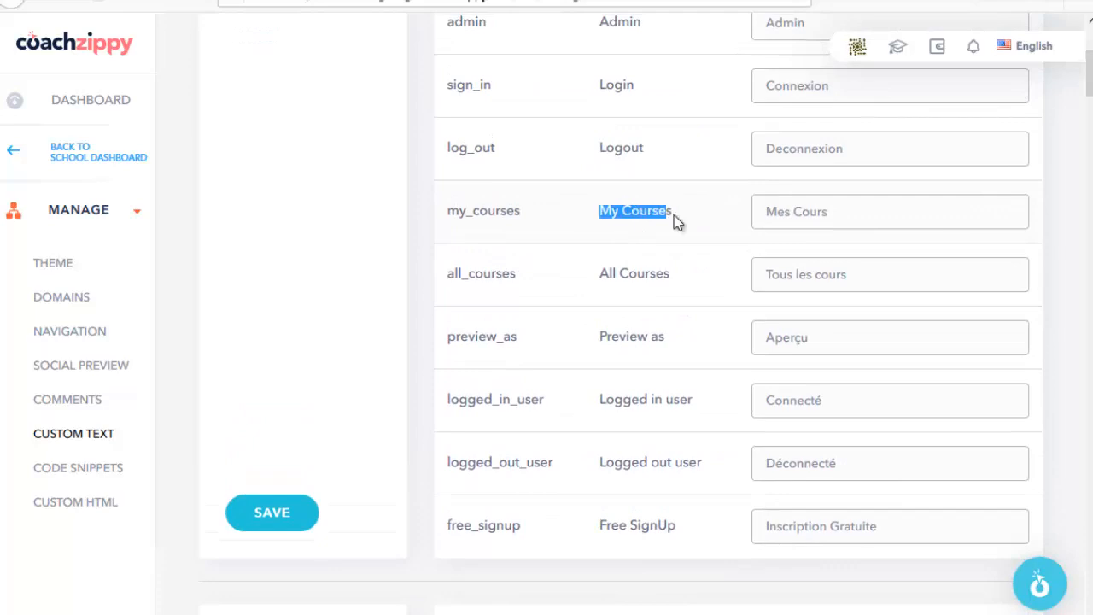
left_click(695, 216)
left_click_drag(768, 214, 866, 212)
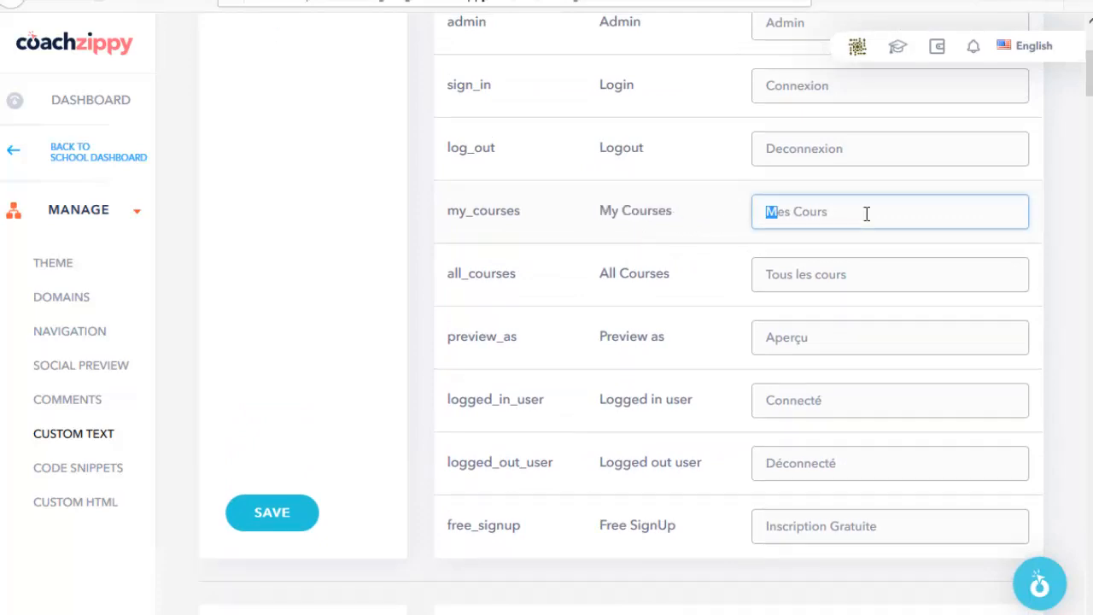
double_click(633, 272)
Step: Scroll through the remaining French custom text translations, ending on the school dashboard
scroll(652, 285, "down", 2)
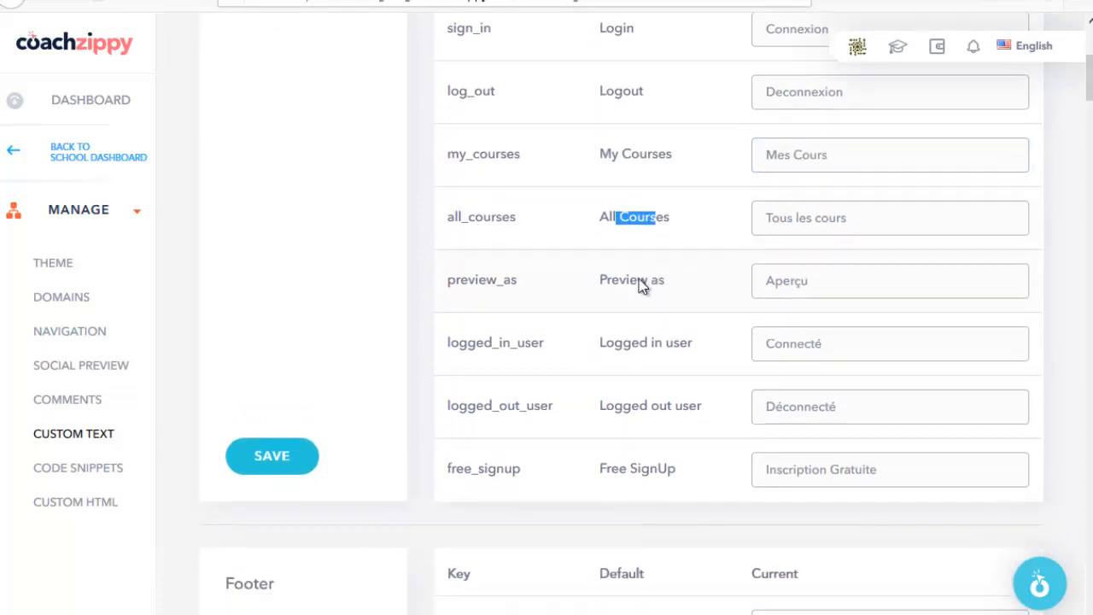
scroll(342, 290, "down", 4)
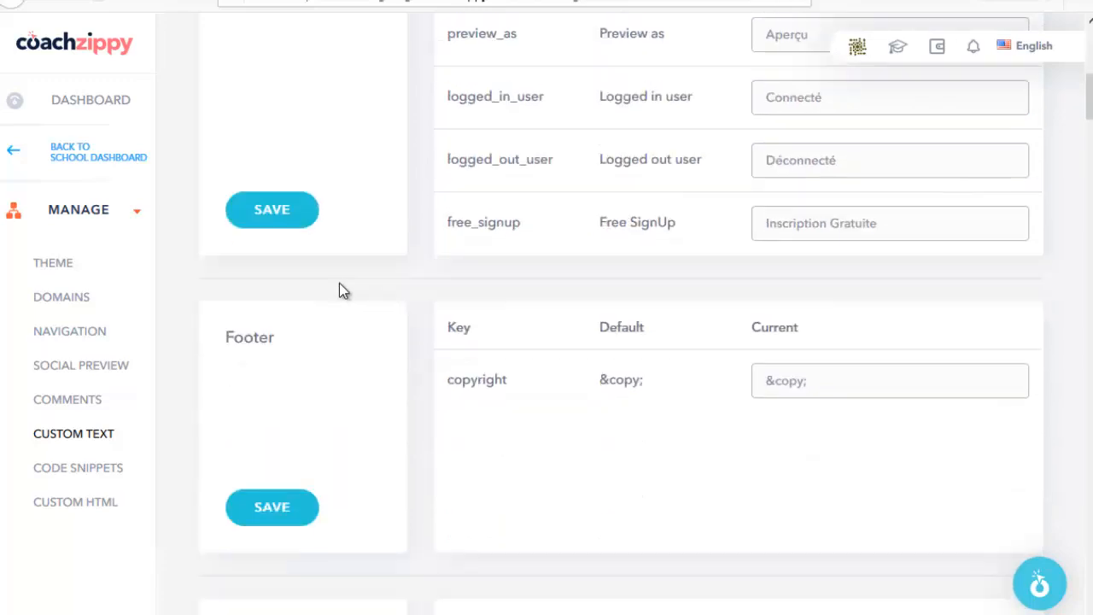
scroll(281, 222, "down", 3)
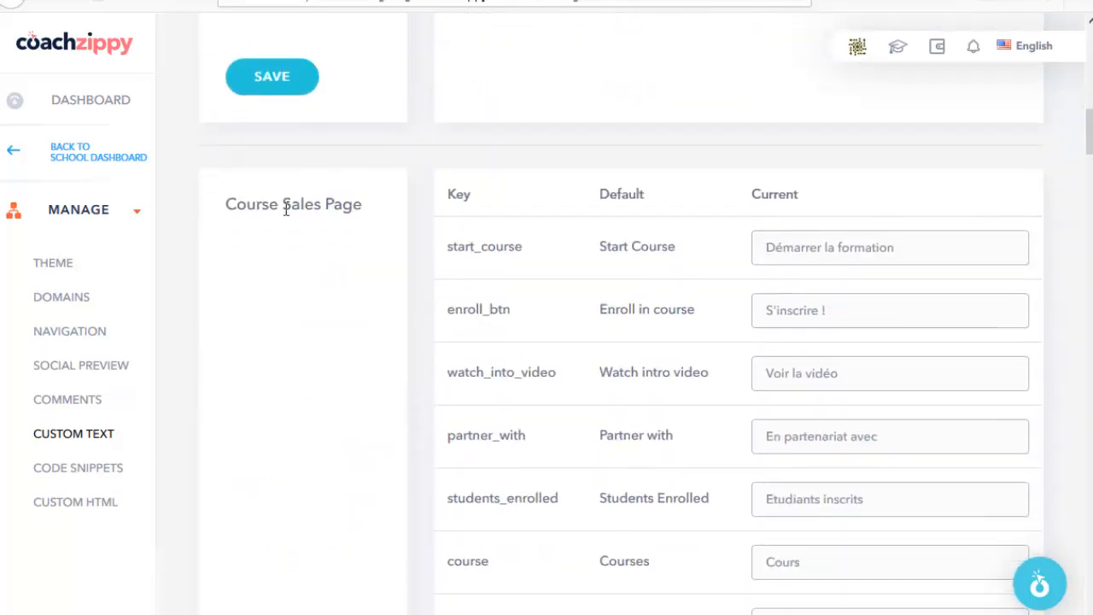
scroll(353, 224, "down", 8)
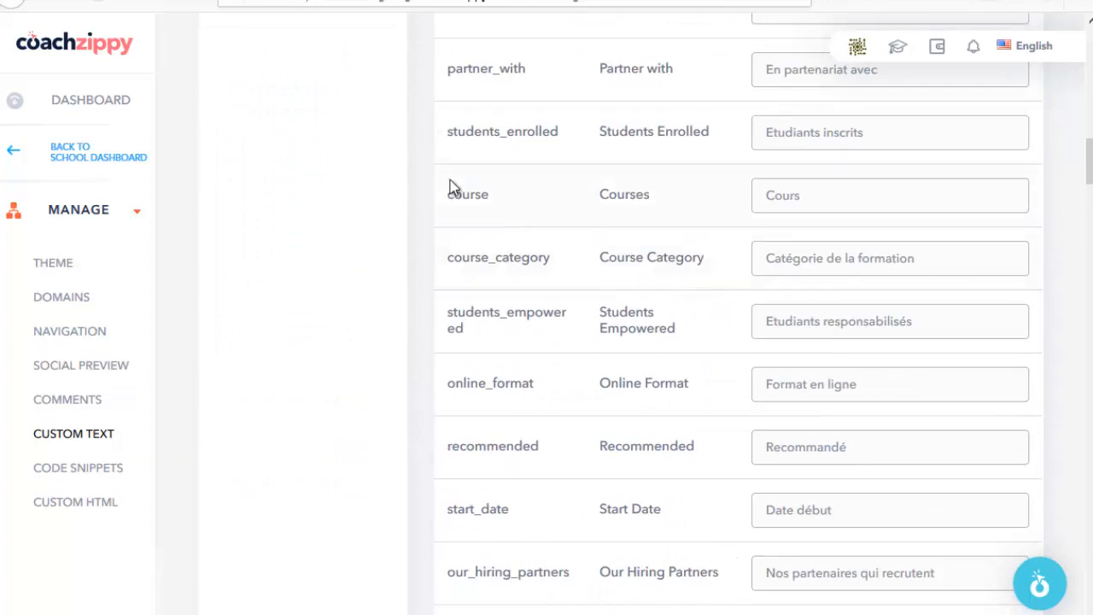
scroll(452, 188, "up", 6)
scroll(651, 220, "down", 8)
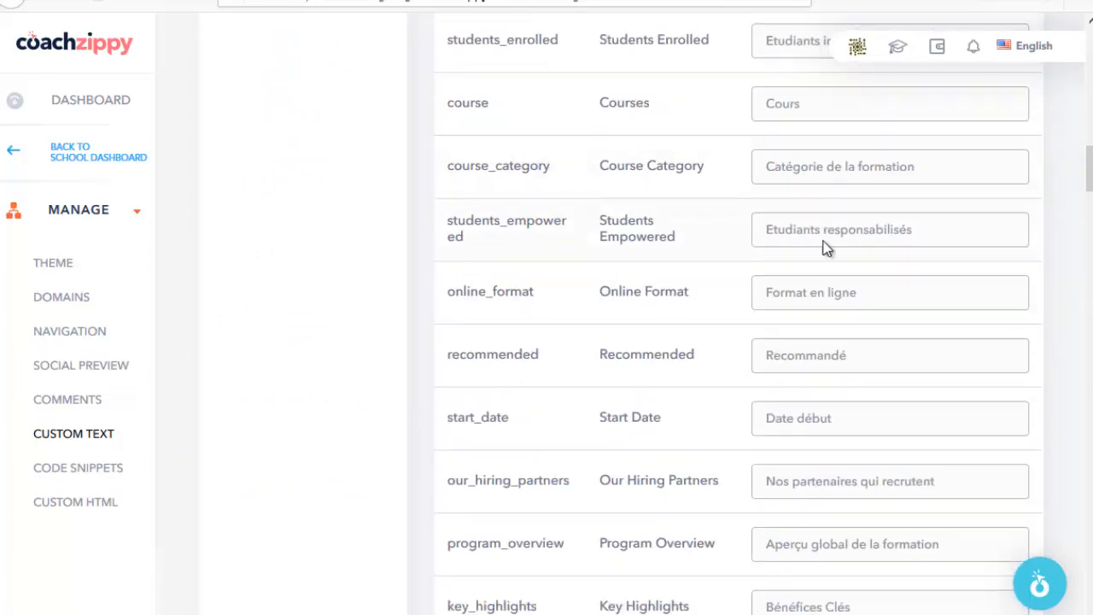
scroll(825, 246, "down", 20)
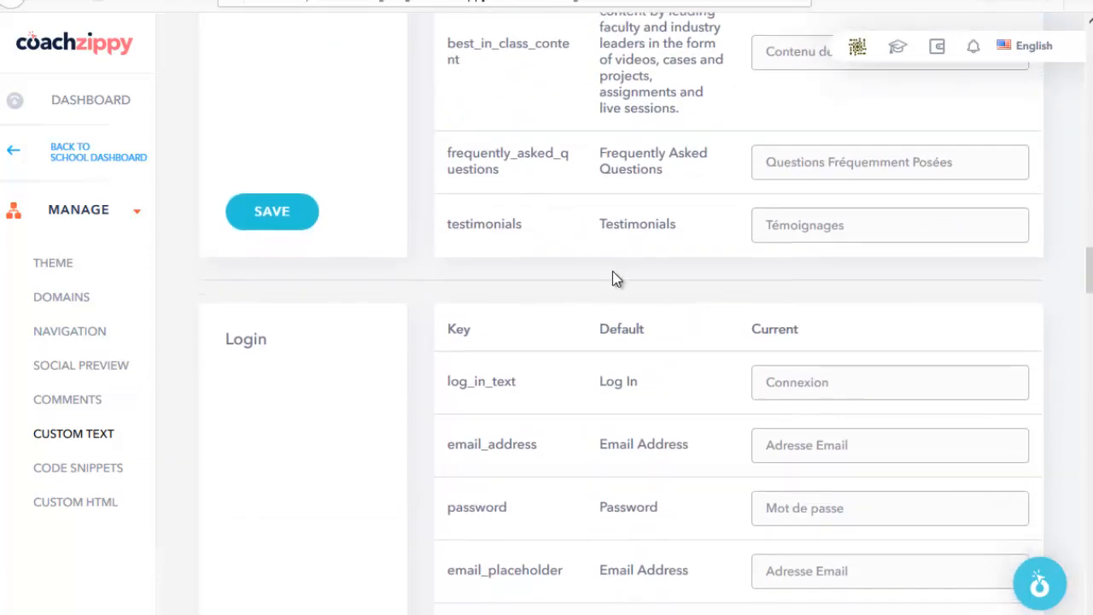
scroll(735, 281, "down", 20)
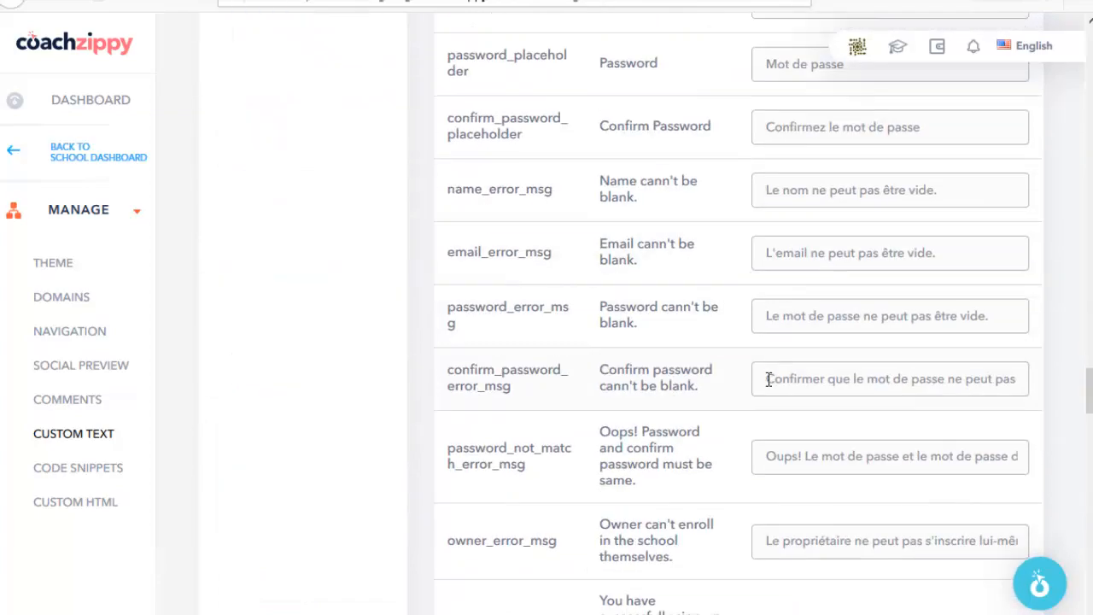
scroll(771, 367, "up", 16)
scroll(773, 373, "down", 20)
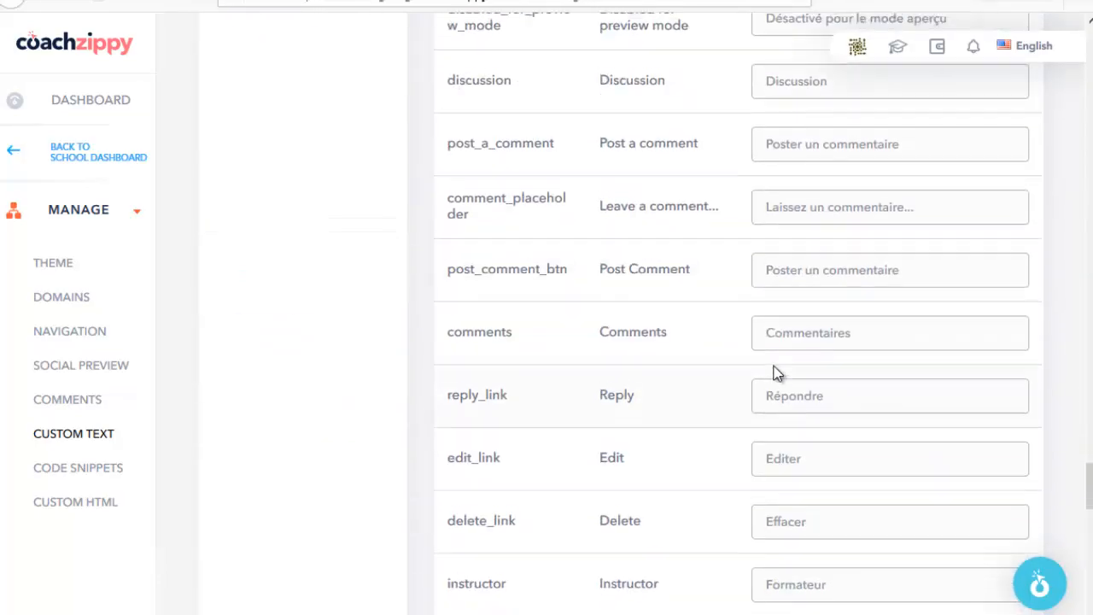
scroll(772, 373, "down", 14)
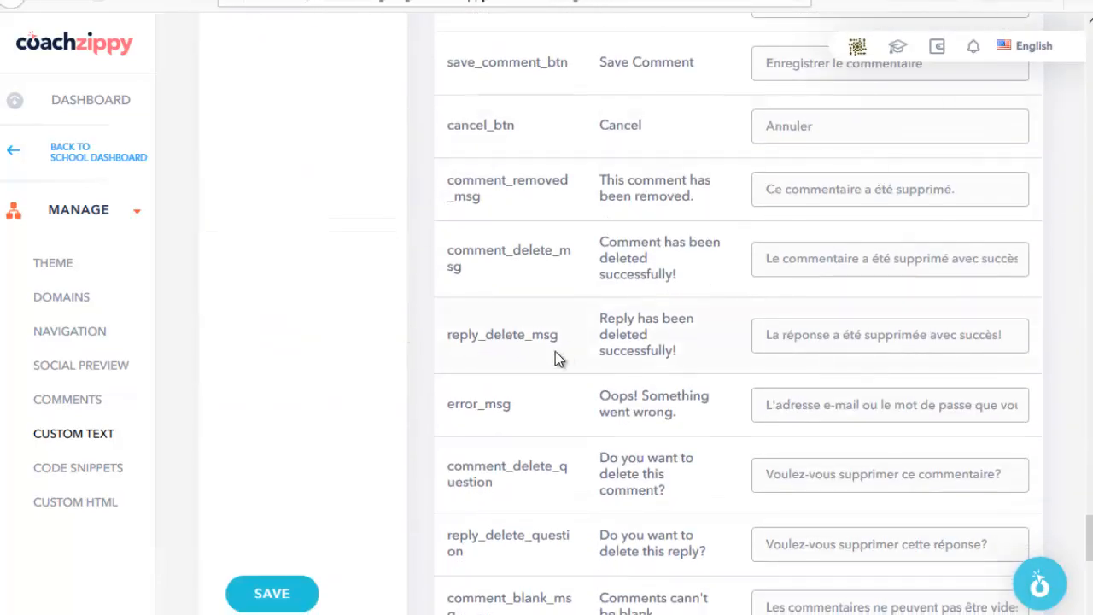
scroll(851, 321, "up", 20)
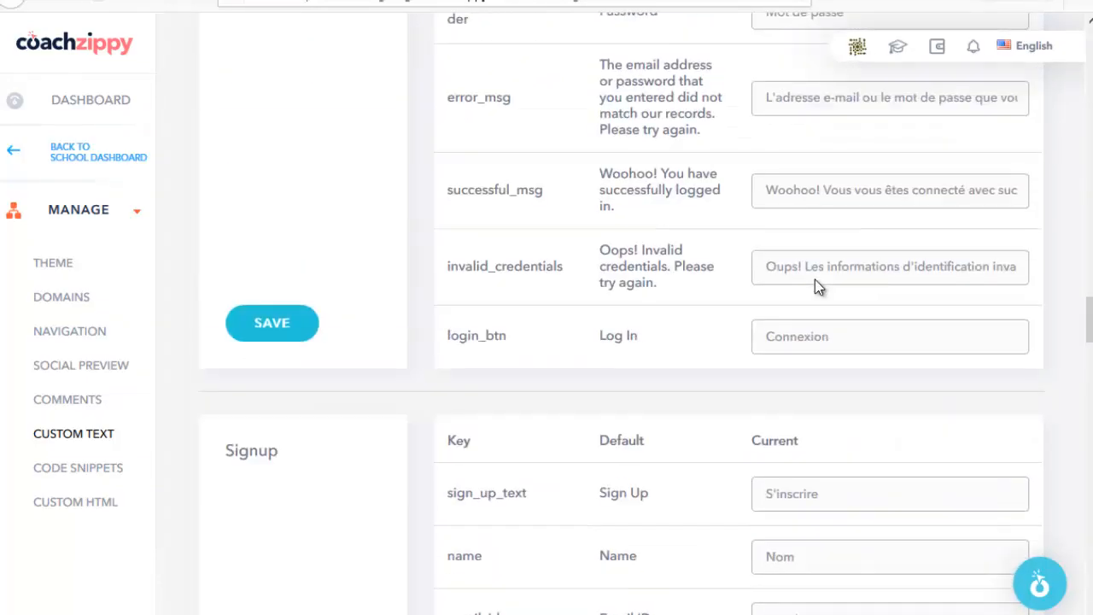
scroll(814, 279, "up", 20)
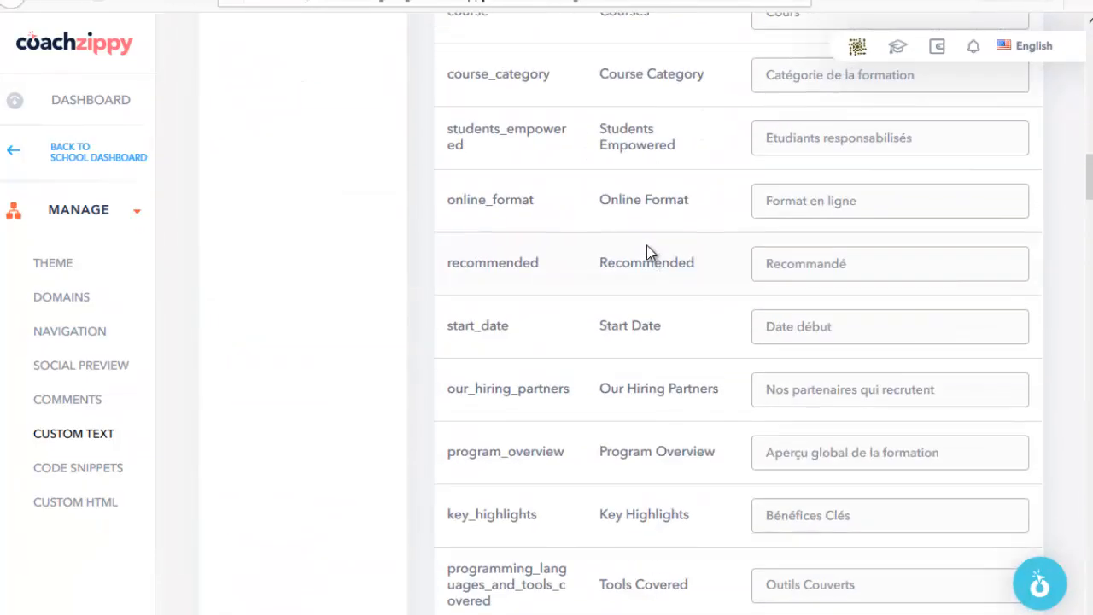
scroll(646, 247, "up", 10)
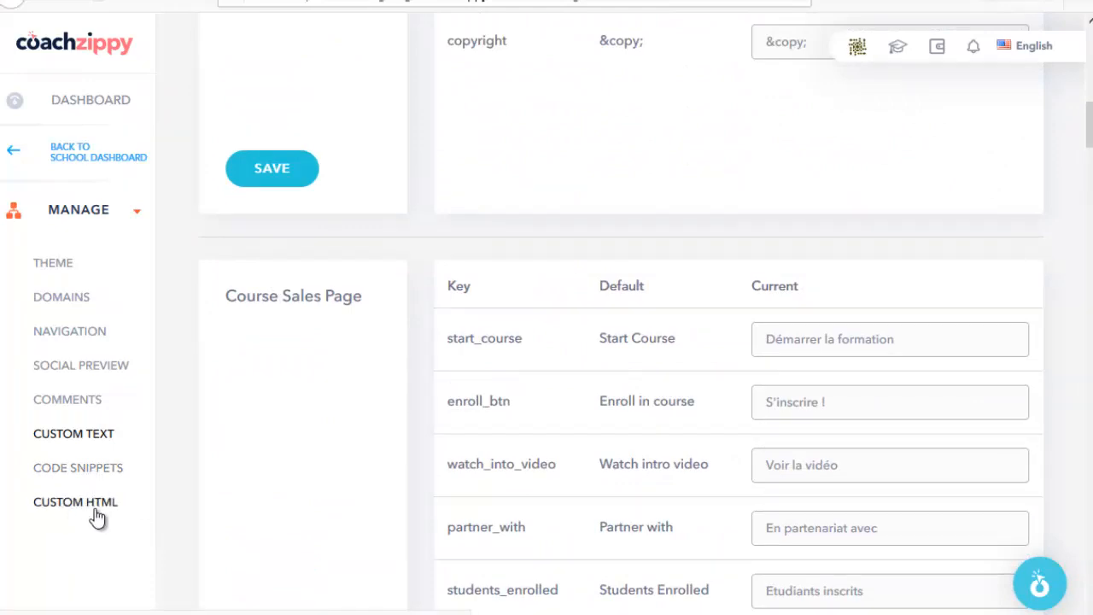
scroll(97, 517, "down", 1)
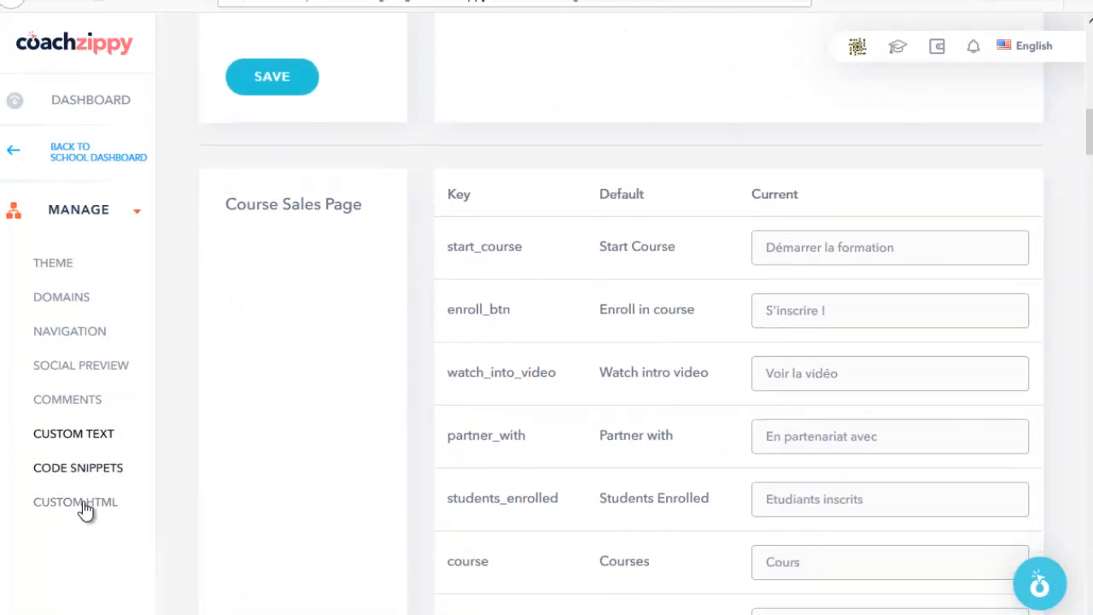
scroll(327, 396, "up", 10)
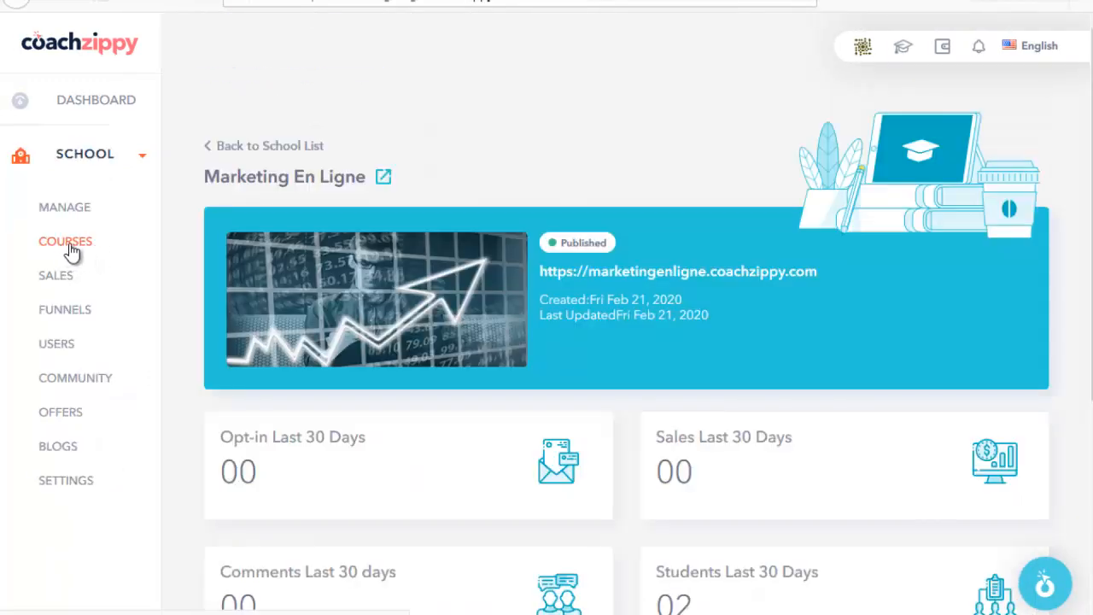
Step: Open the Courses list showing Affiliation Titan and Formation Trafic Explosion
scroll(486, 201, "down", 4)
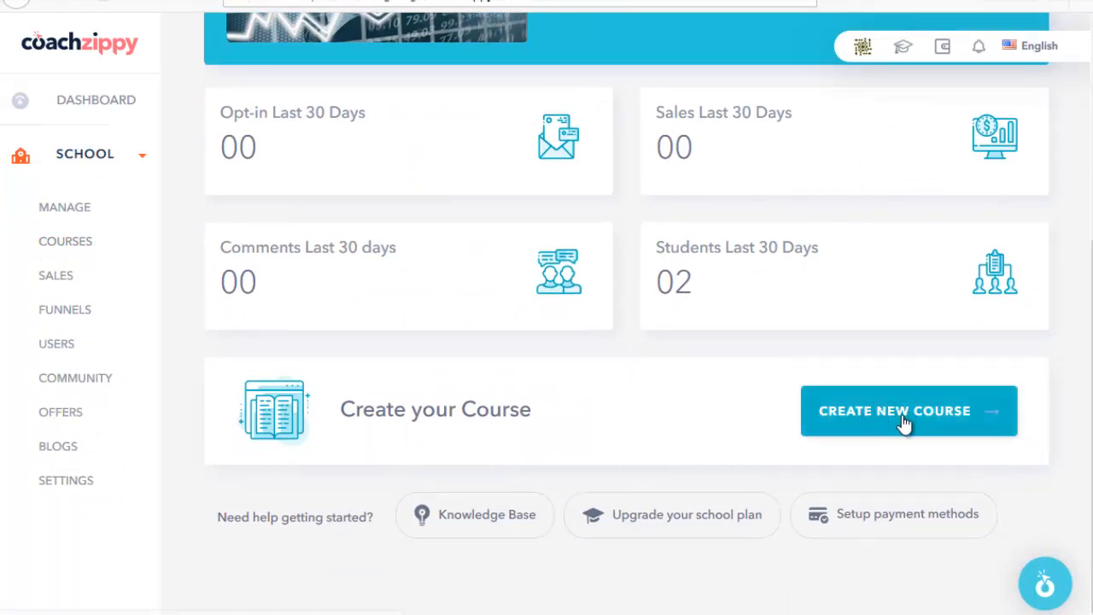
scroll(725, 401, "up", 4)
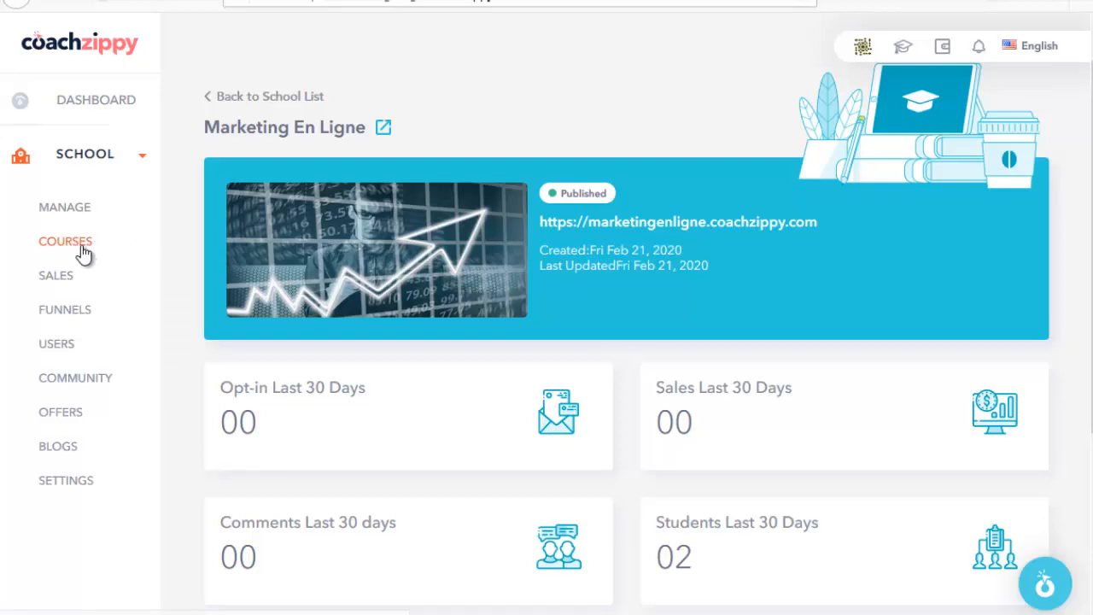
left_click(81, 243)
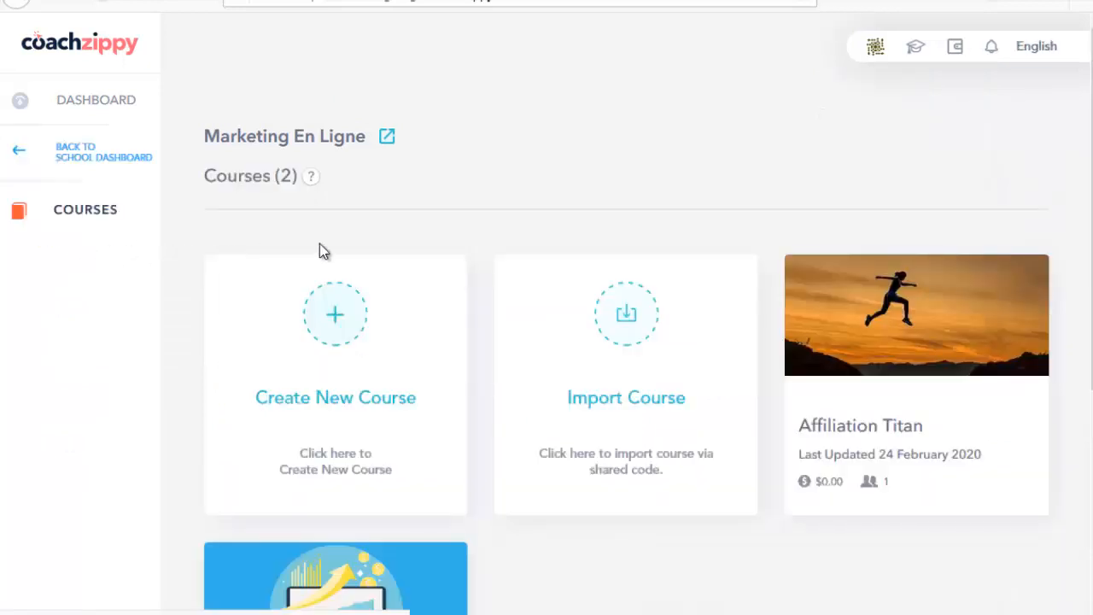
scroll(880, 235, "down", 2)
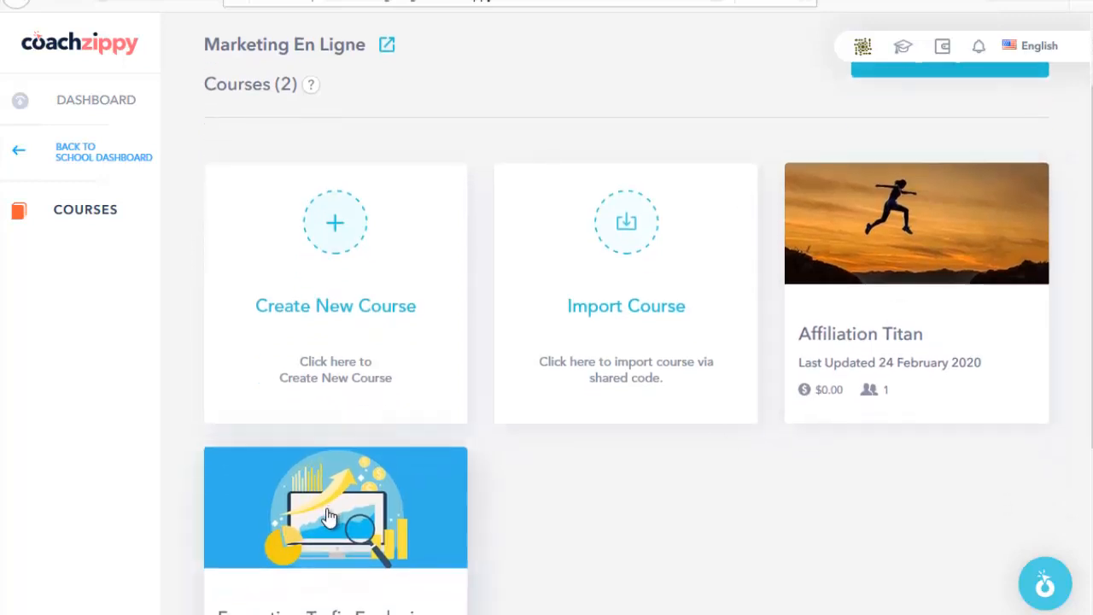
scroll(532, 501, "down", 2)
scroll(430, 446, "up", 4)
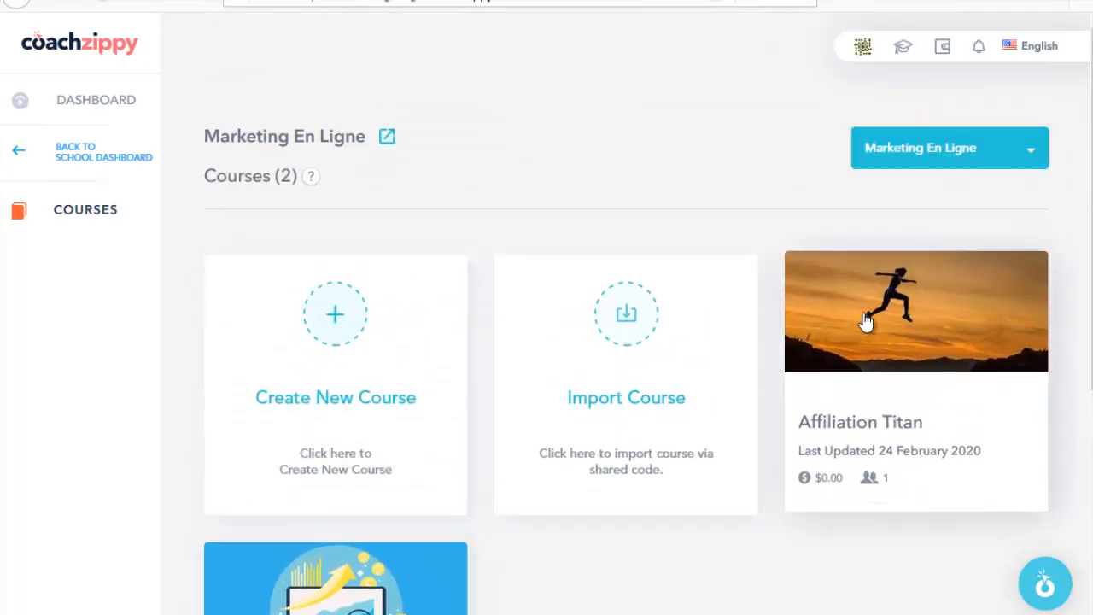
scroll(851, 358, "down", 2)
scroll(421, 425, "up", 2)
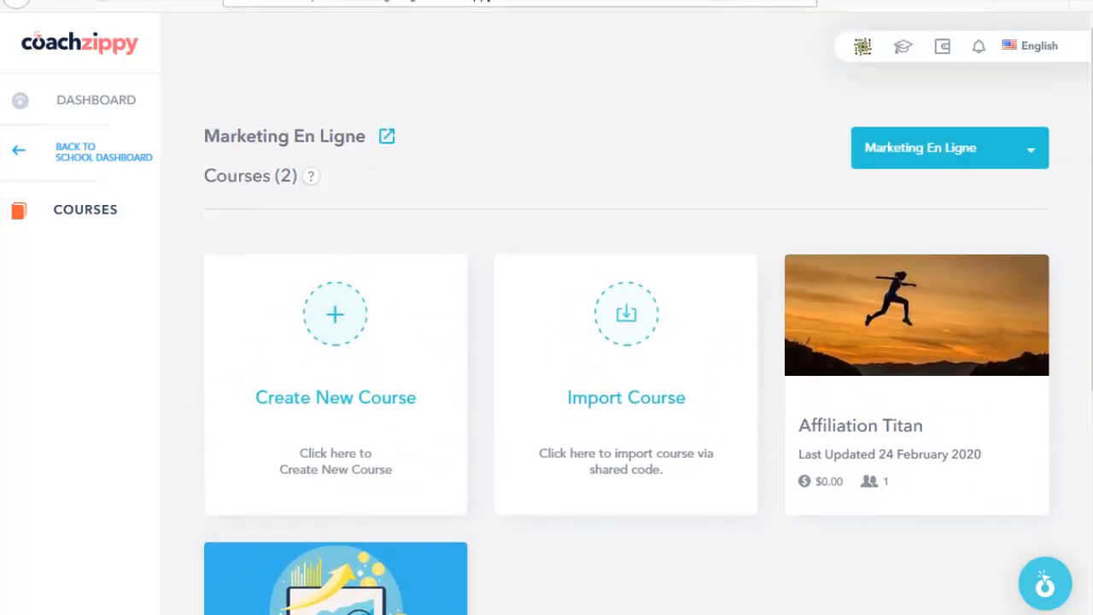
Step: Glance at the school's public courses page, then return to the Courses admin list
left_click(384, 134)
scroll(385, 312, "down", 3)
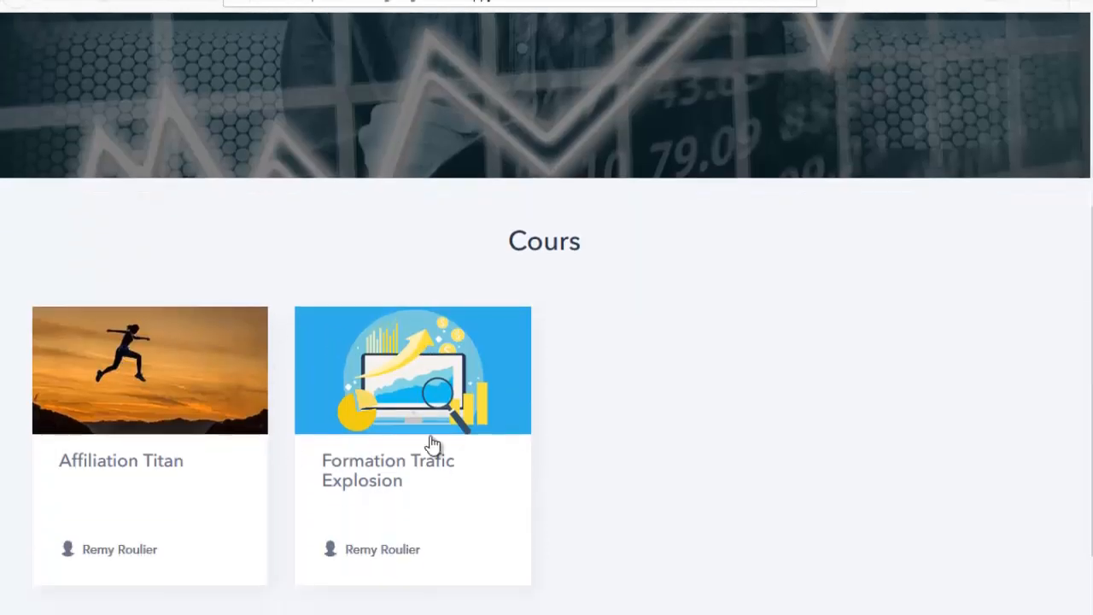
left_click(529, 1)
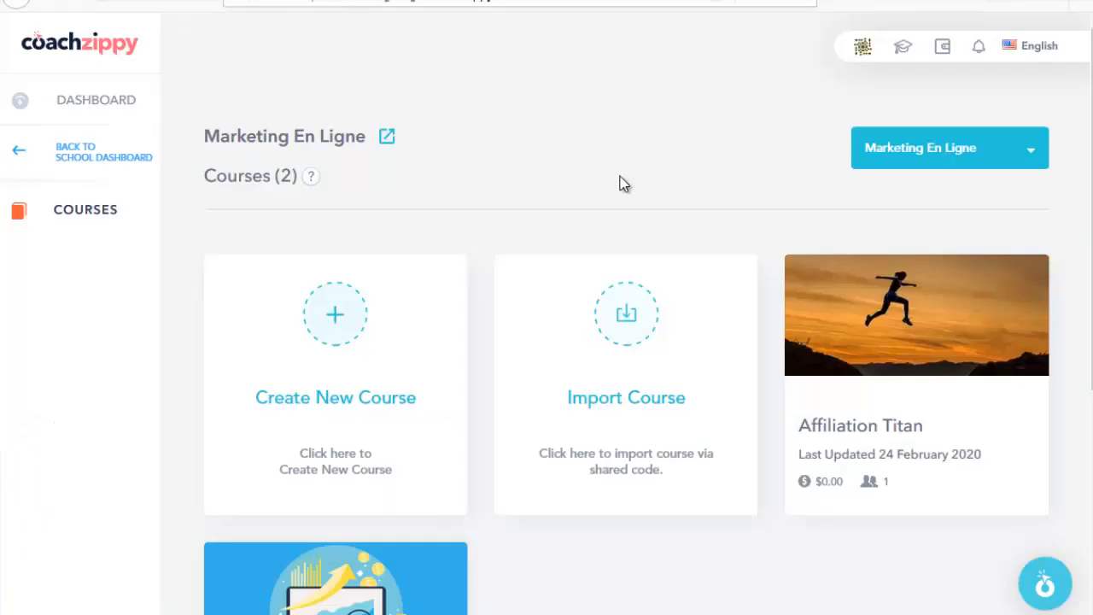
scroll(415, 316, "down", 1)
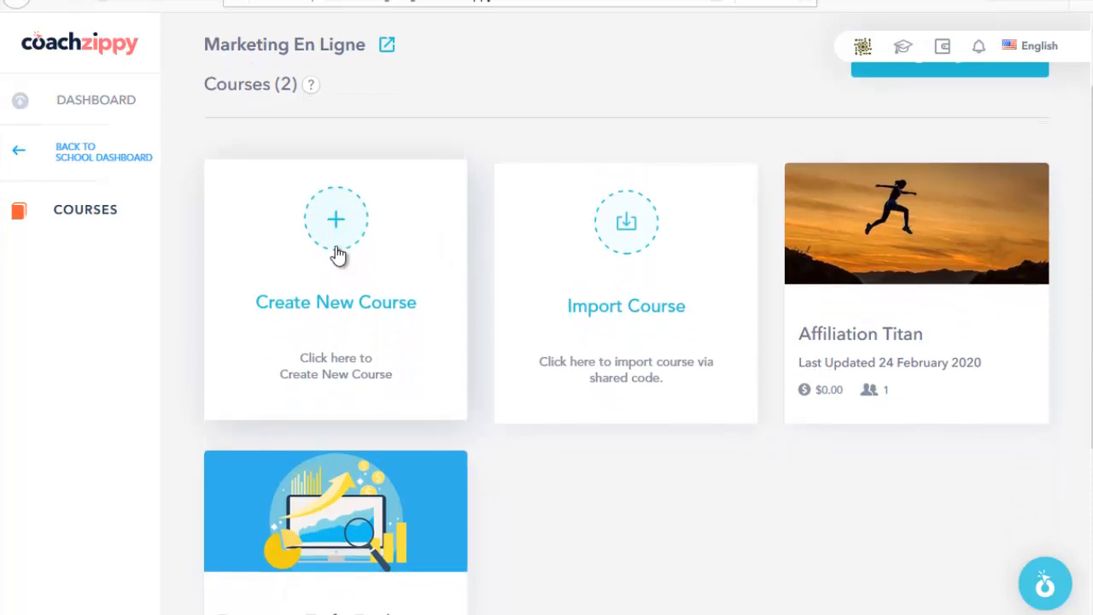
left_click(378, 232)
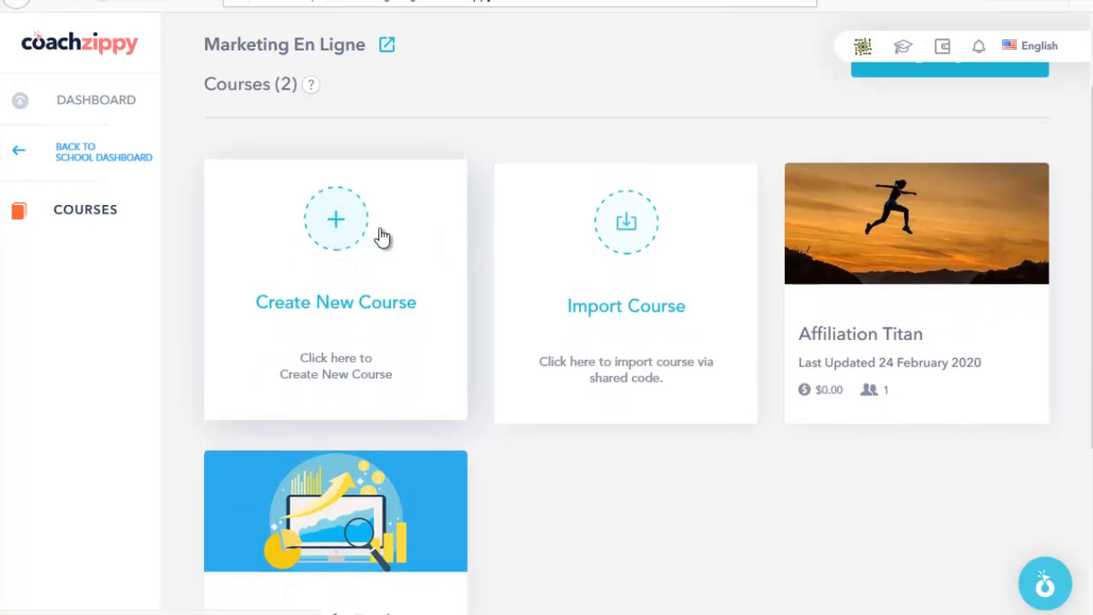
scroll(478, 222, "down", 1)
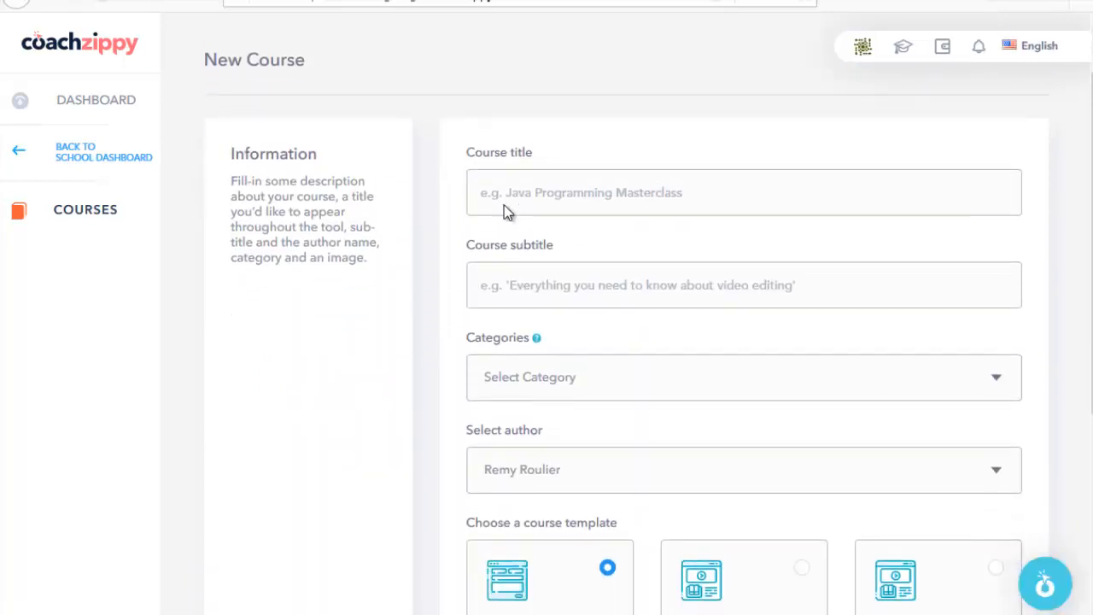
left_click(517, 182)
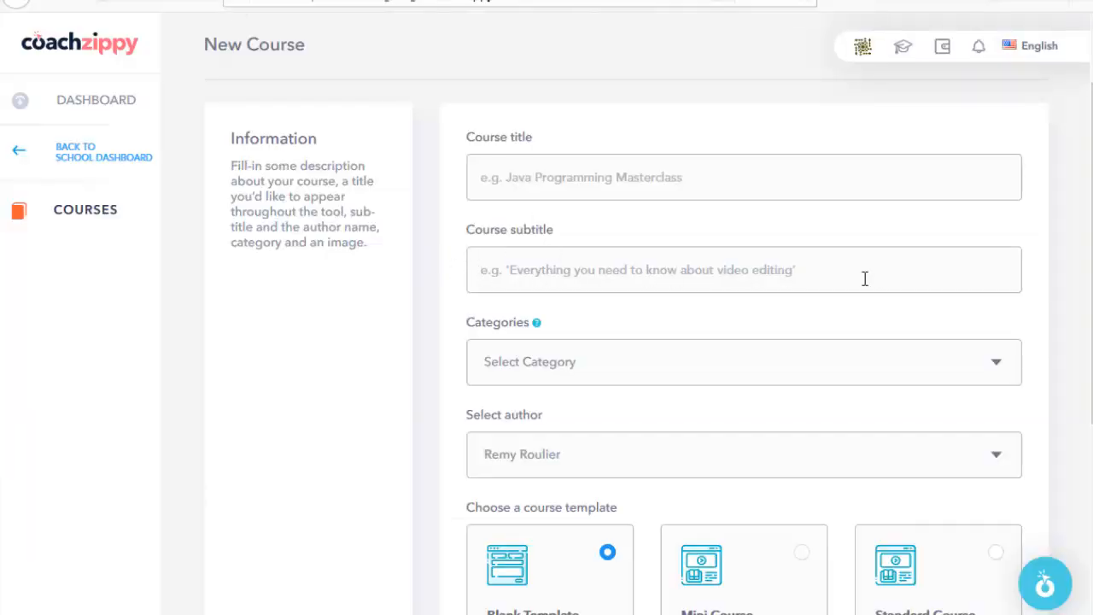
left_click(578, 361)
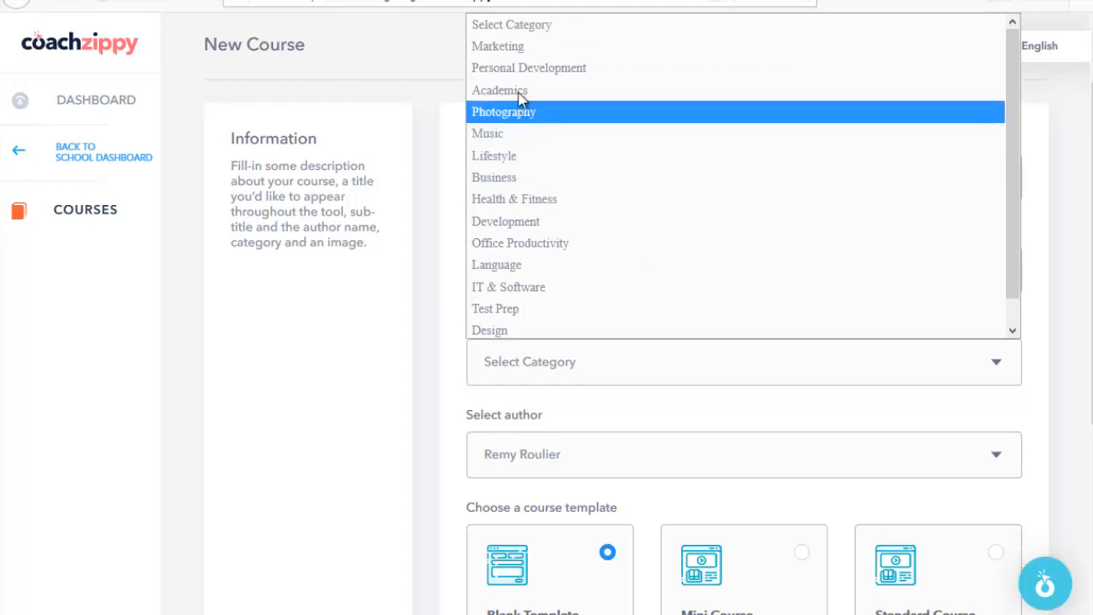
left_click(390, 356)
scroll(551, 374, "down", 1)
left_click(550, 374)
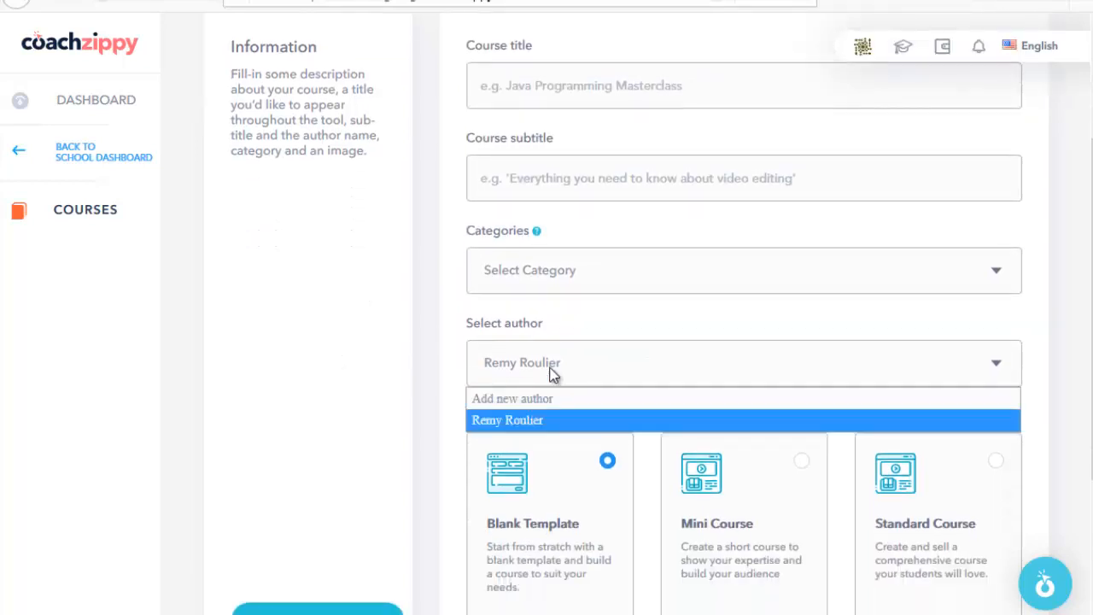
left_click(528, 378)
scroll(420, 373, "down", 2)
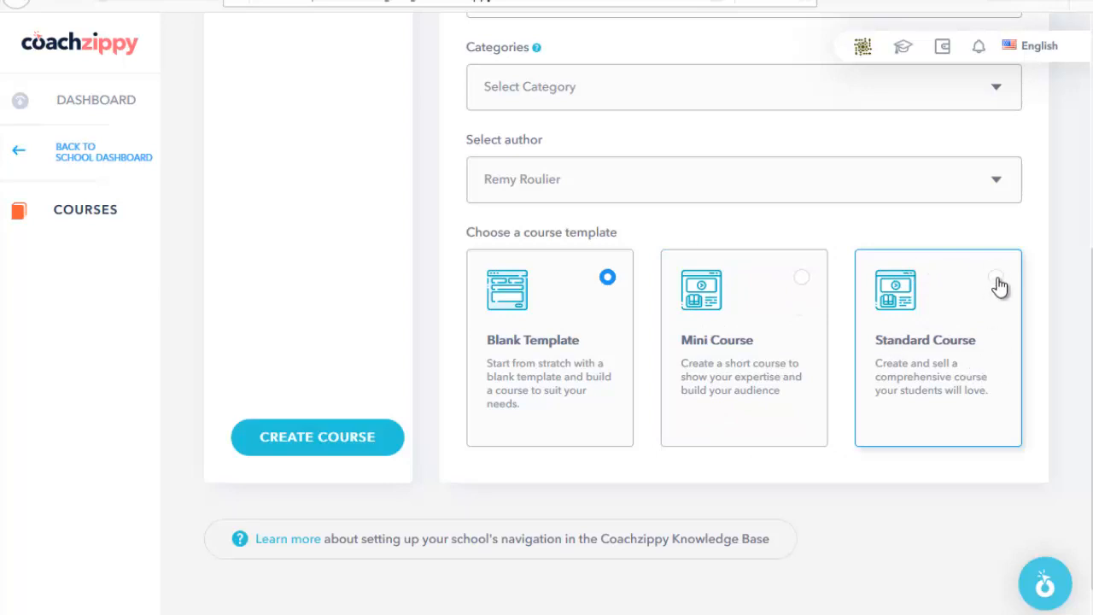
left_click(980, 324)
scroll(456, 487, "up", 1)
scroll(455, 487, "up", 1)
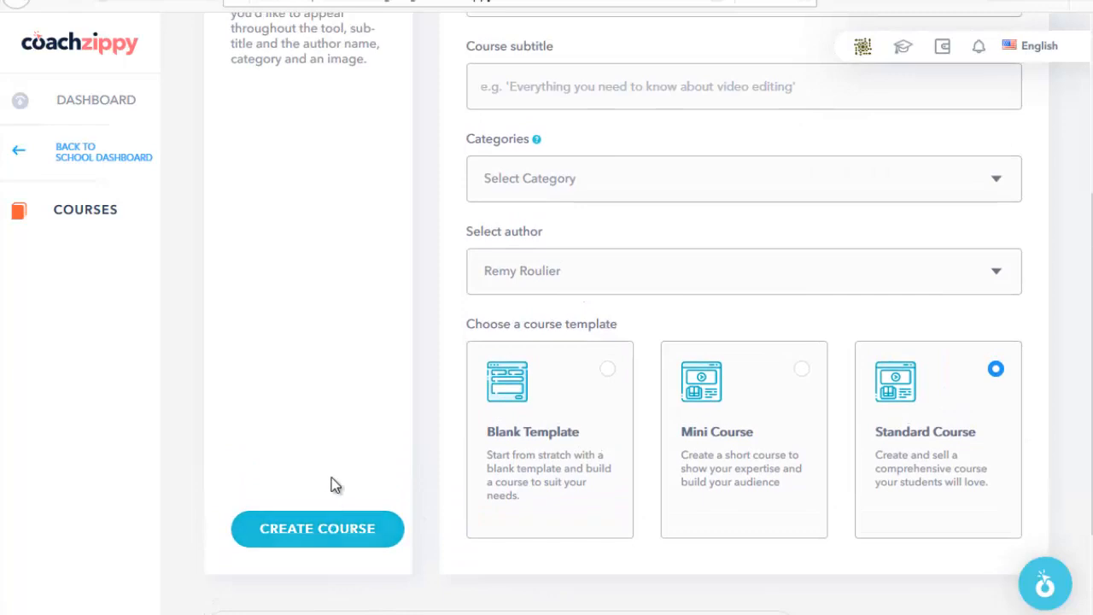
scroll(435, 376, "up", 3)
scroll(363, 336, "down", 1)
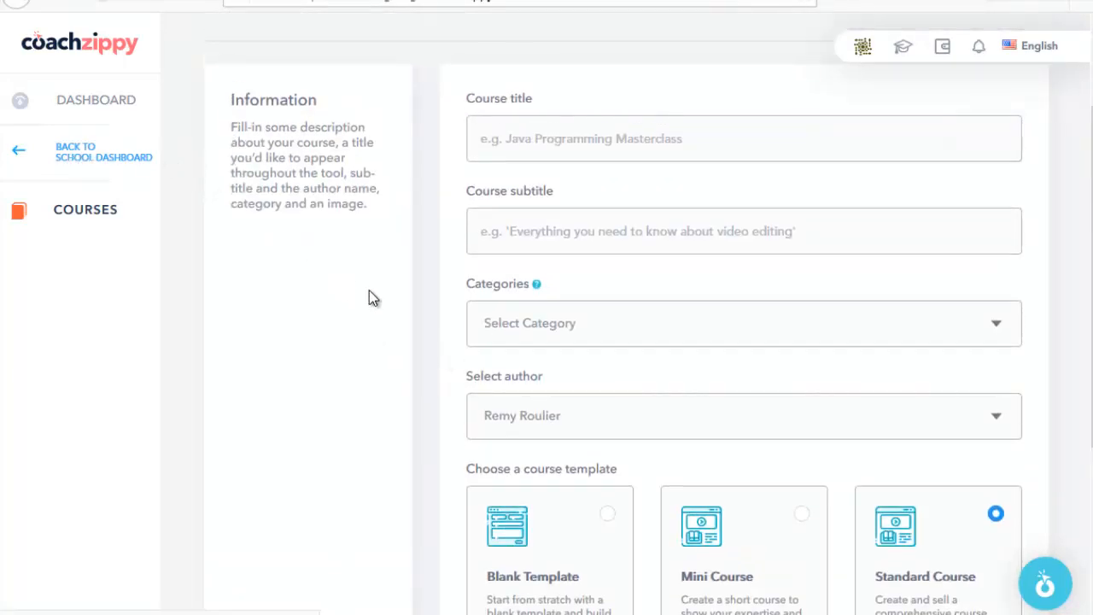
scroll(841, 342, "down", 3)
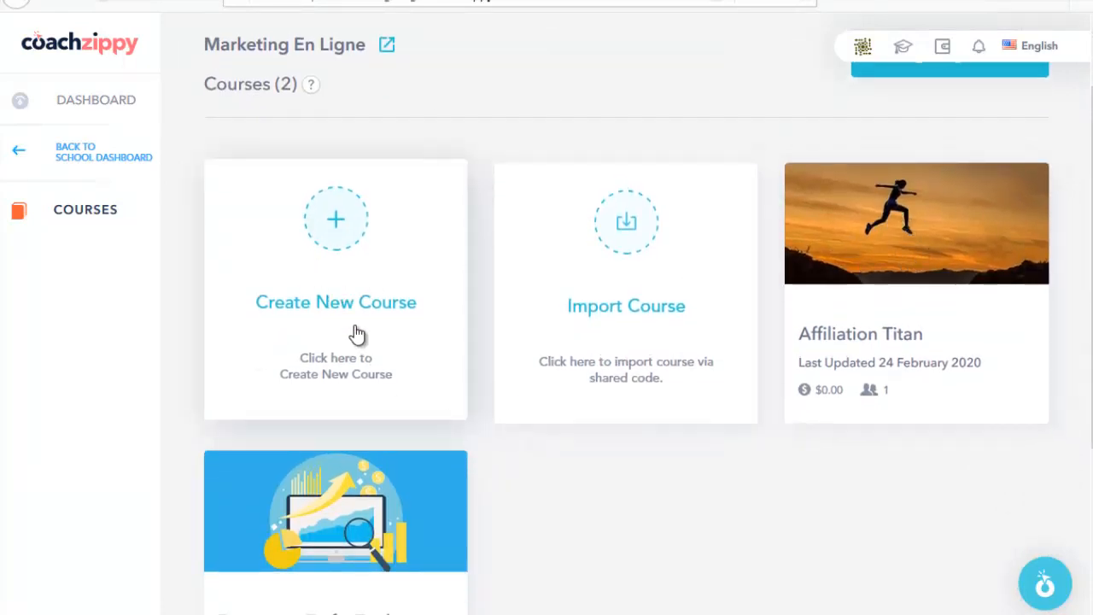
scroll(572, 500, "down", 2)
scroll(547, 490, "down", 2)
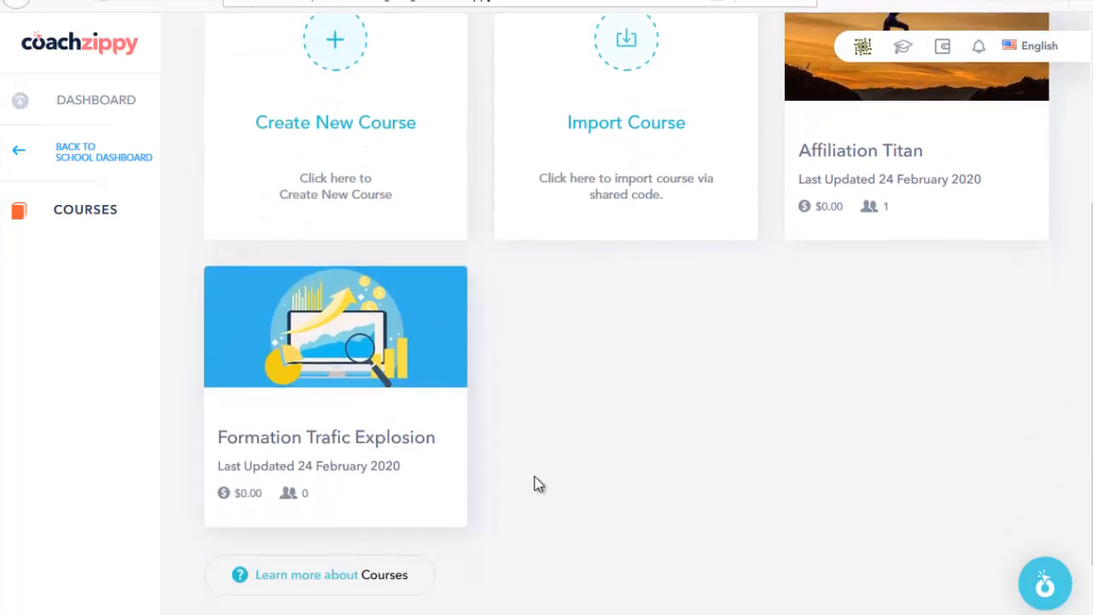
scroll(771, 398, "up", 6)
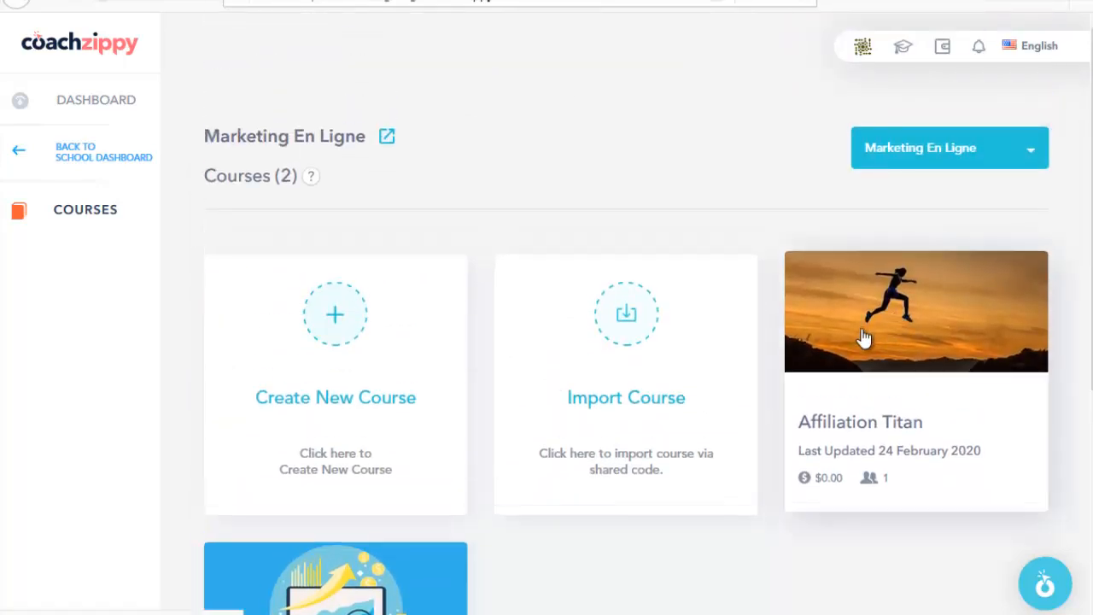
Step: Open Affiliation Titan's Information settings and scroll through the form
left_click(871, 345)
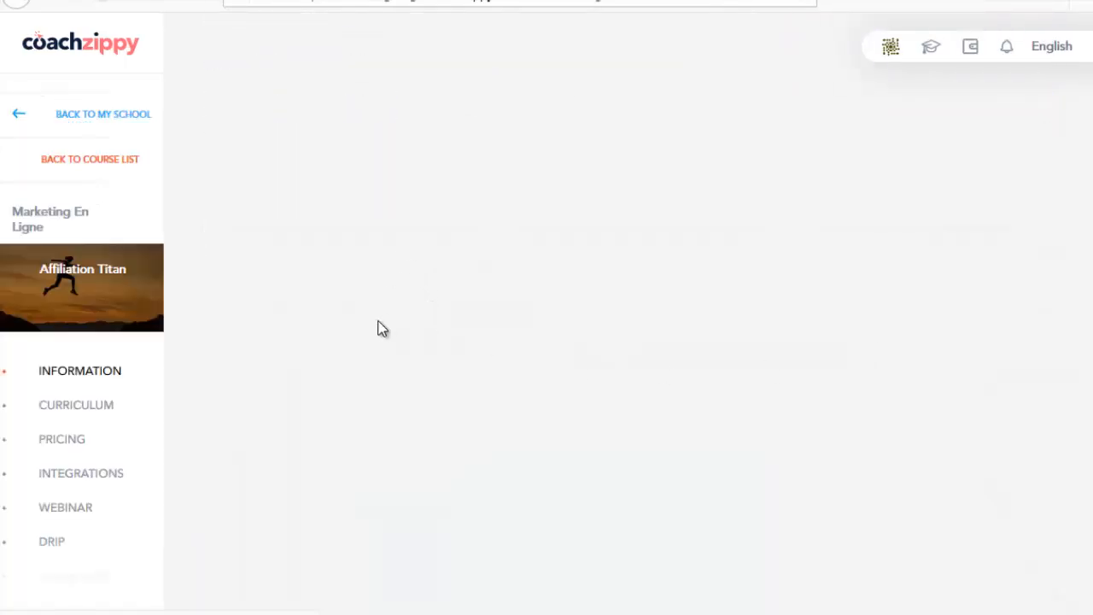
scroll(422, 311, "down", 2)
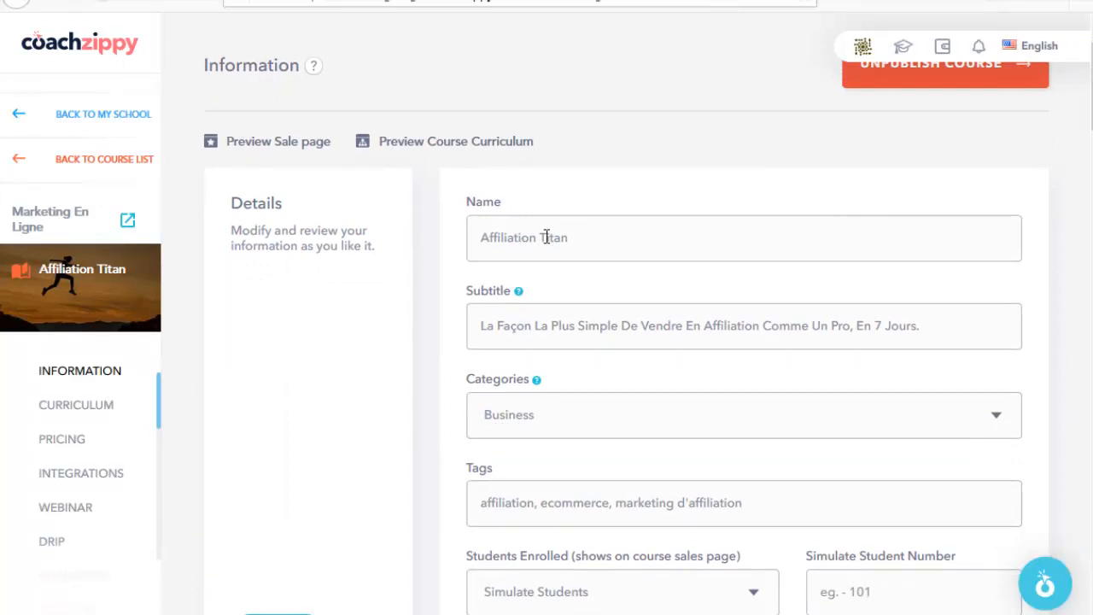
scroll(440, 298, "down", 1)
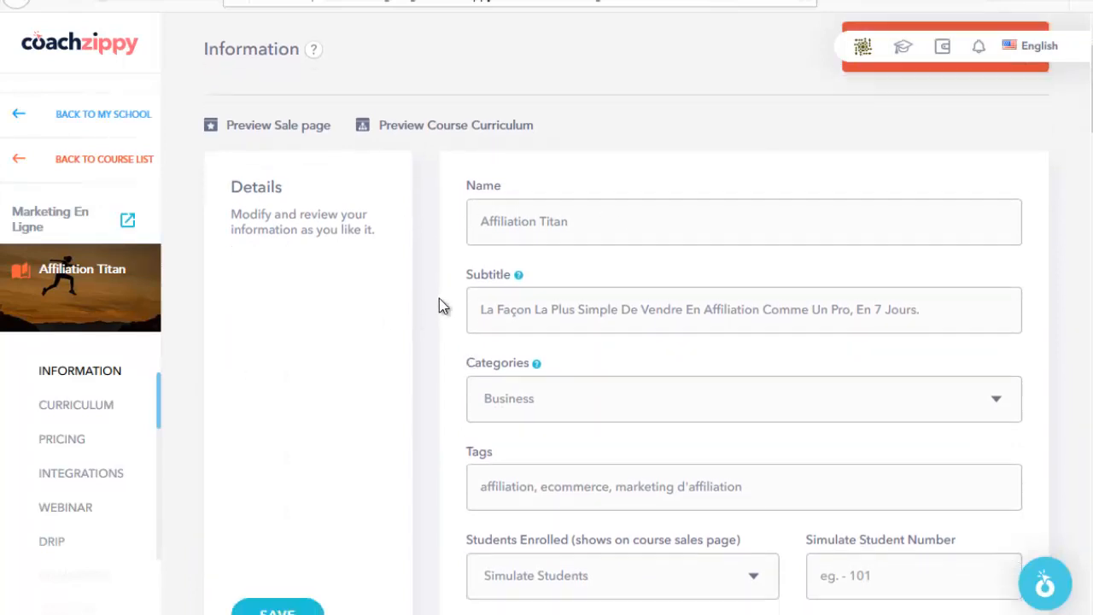
scroll(441, 298, "up", 1)
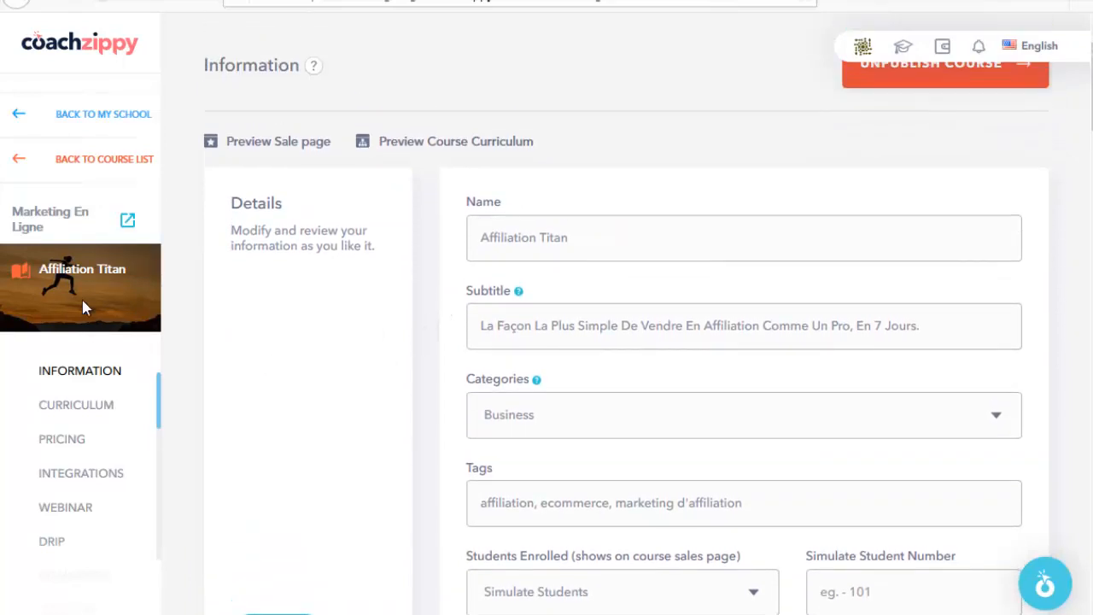
scroll(100, 385, "down", 2)
scroll(101, 409, "up", 3)
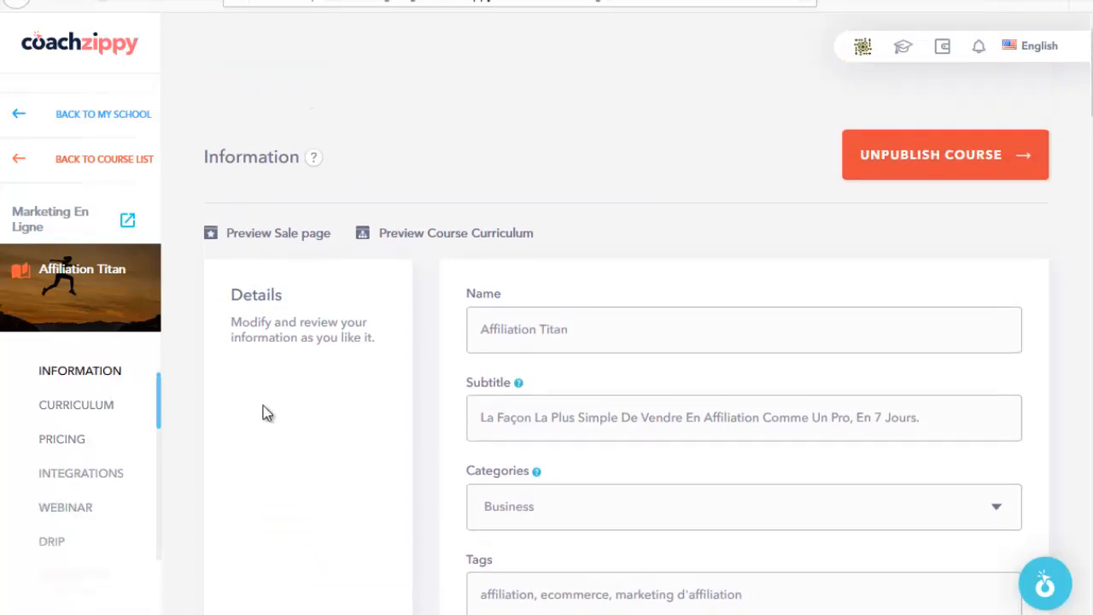
scroll(266, 413, "down", 1)
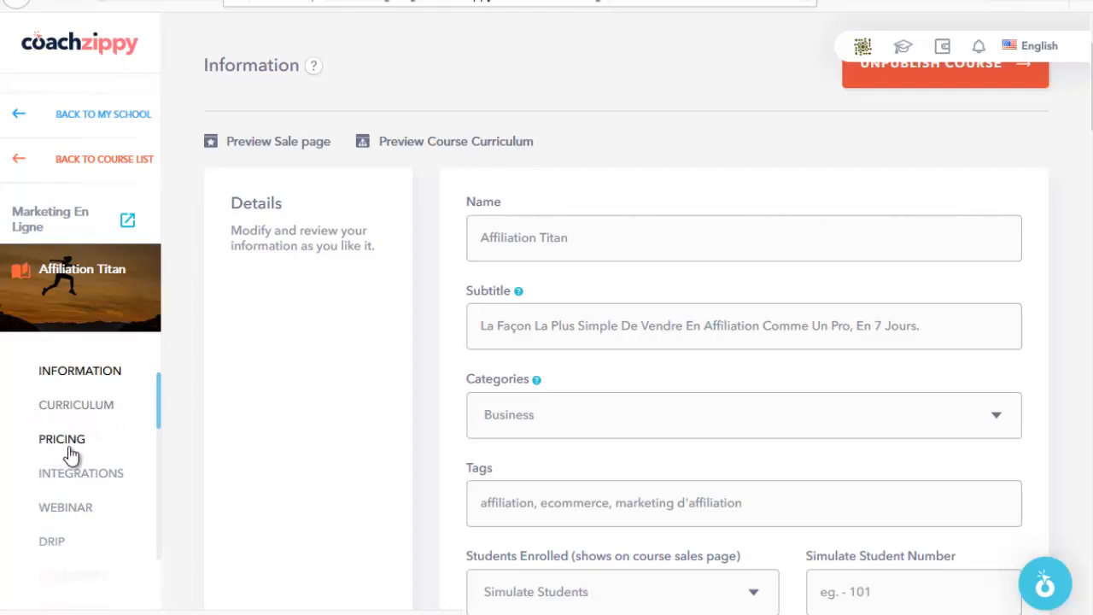
scroll(75, 454, "down", 1)
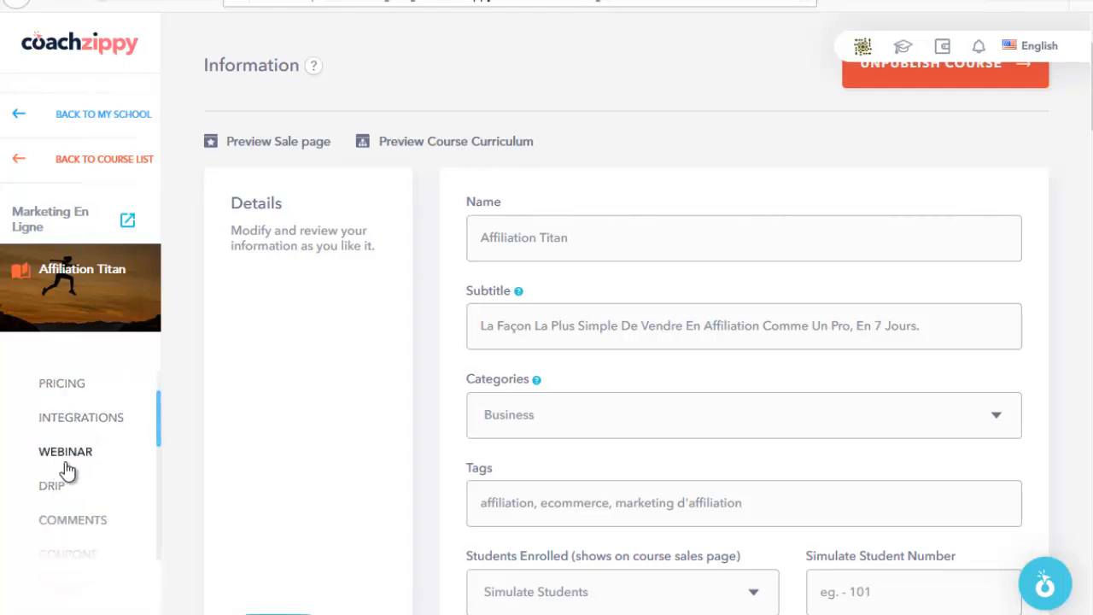
scroll(60, 448, "up", 3)
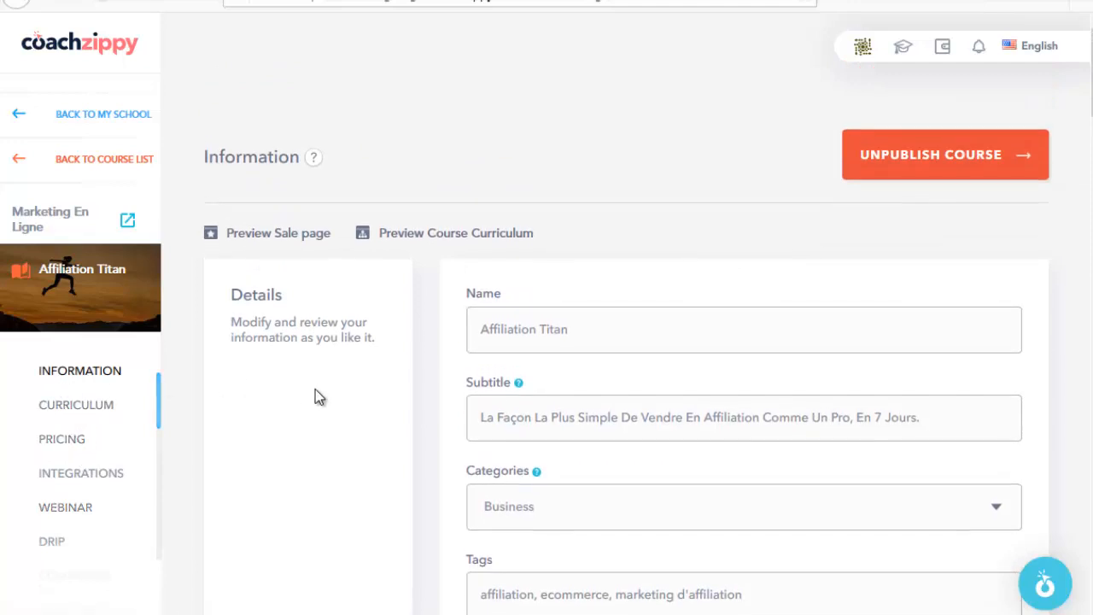
scroll(329, 368, "down", 1)
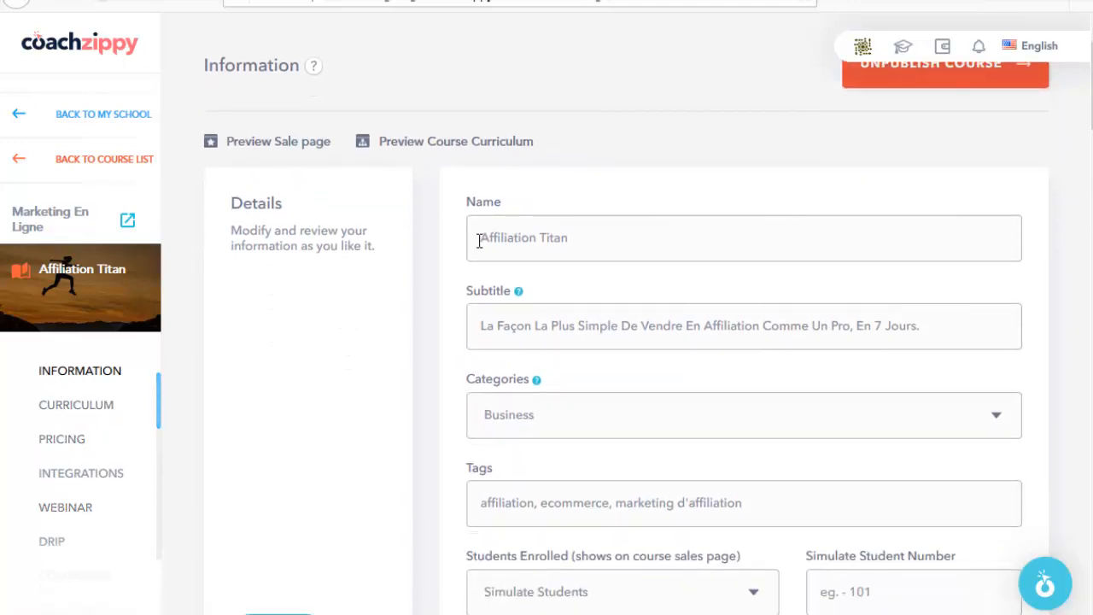
Step: Select the course Name and Subtitle text to check their values
left_click_drag(479, 241, 602, 241)
scroll(453, 271, "down", 1)
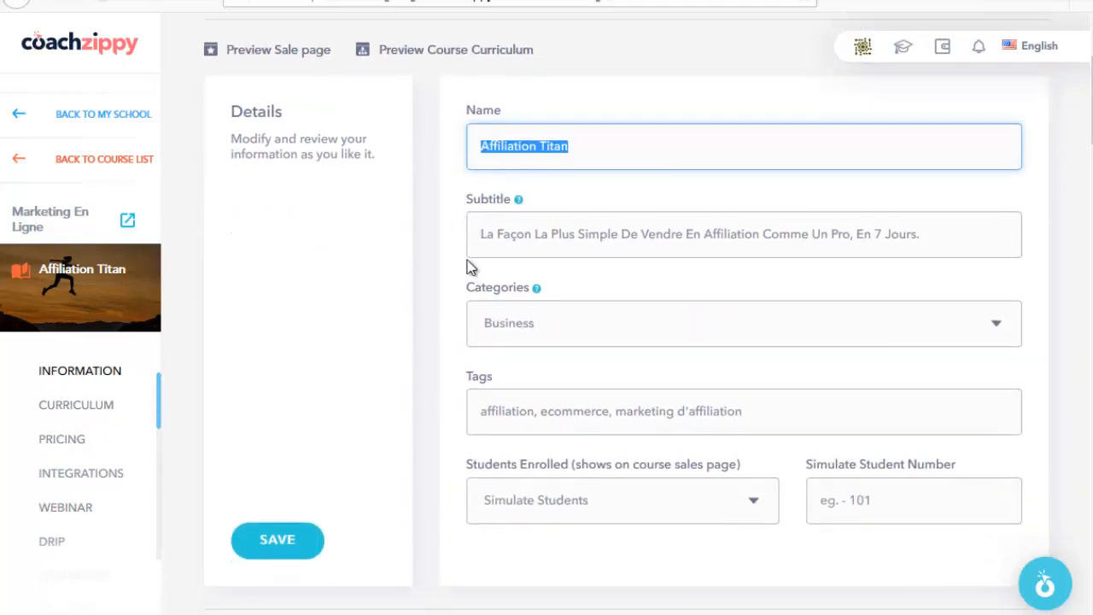
left_click_drag(472, 234, 920, 236)
left_click(939, 236)
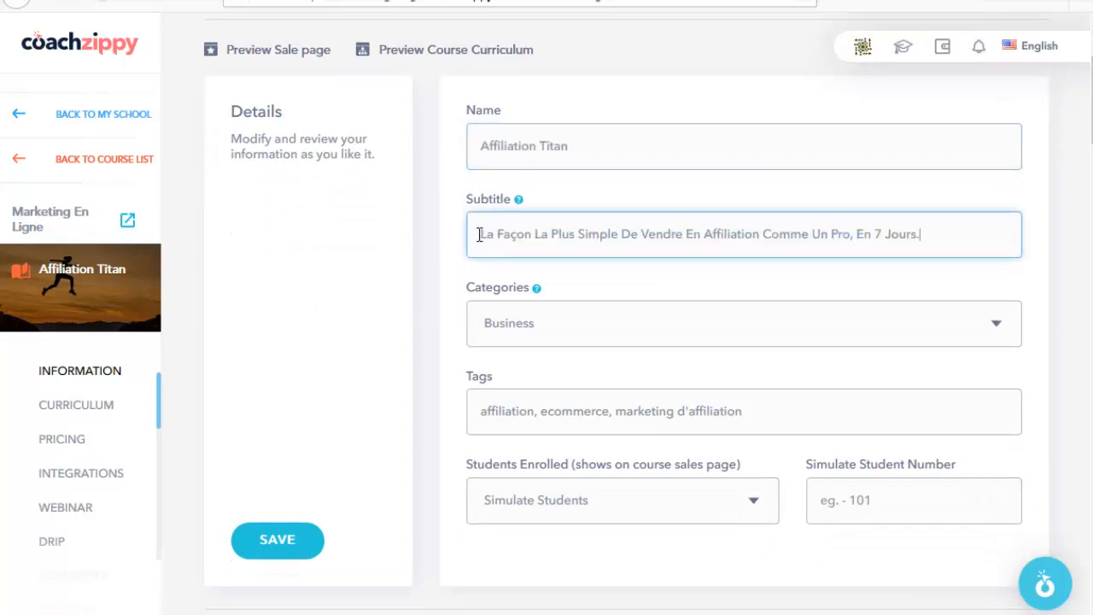
left_click_drag(479, 234, 956, 239)
left_click(651, 244)
Step: Review the Tags field, then bring up the school page's Cours section with both course cards
scroll(418, 251, "down", 2)
left_click_drag(484, 229, 746, 229)
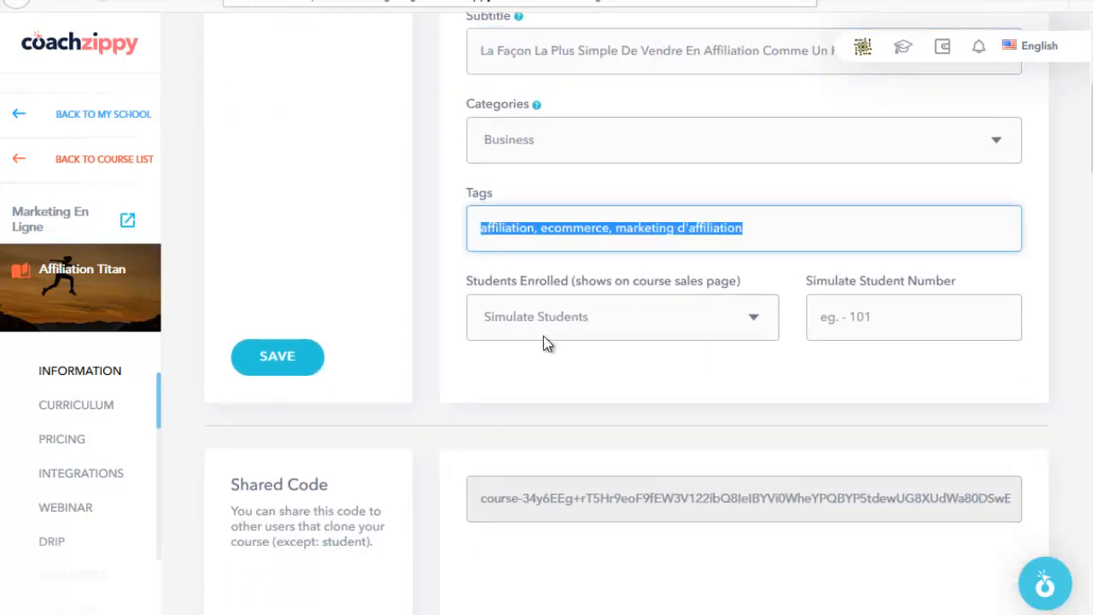
scroll(385, 353, "up", 2)
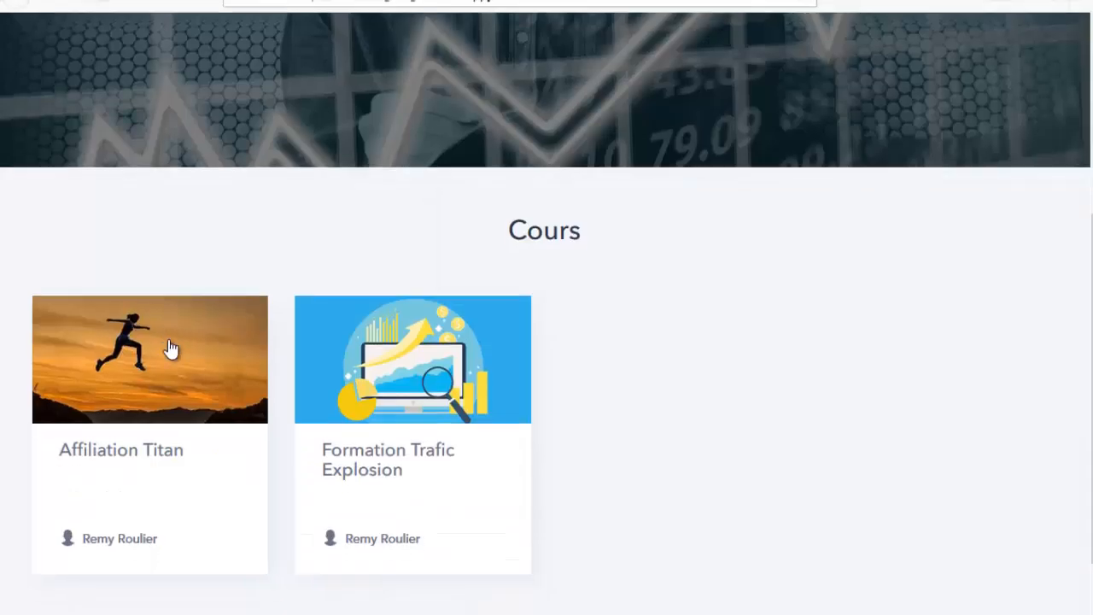
scroll(171, 349, "down", 1)
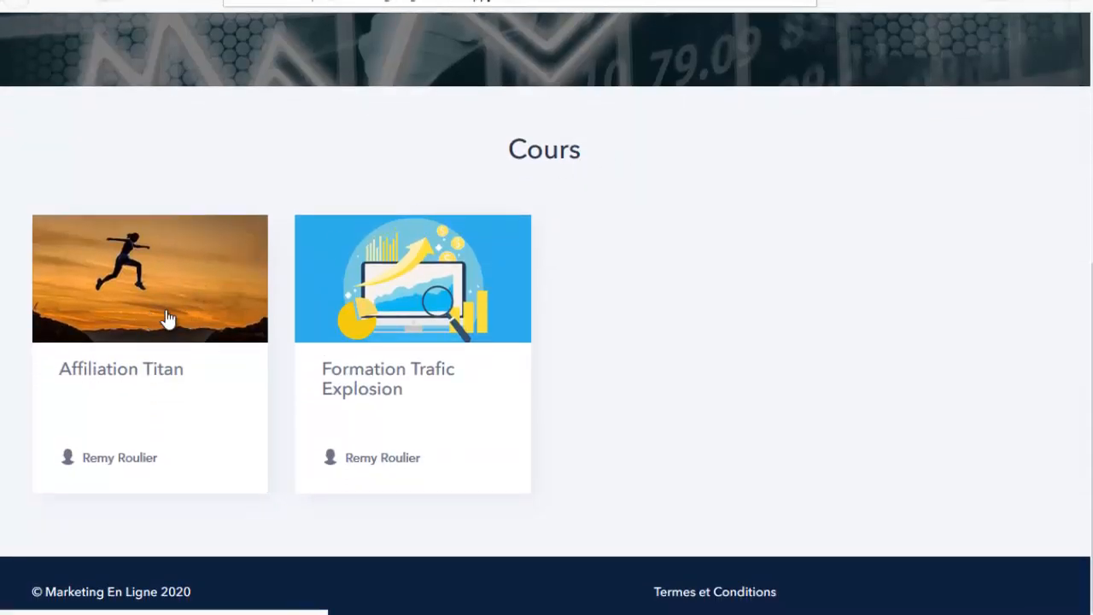
Step: Open the Affiliation Titan sales page and scroll through its overview checklist
left_click(201, 282)
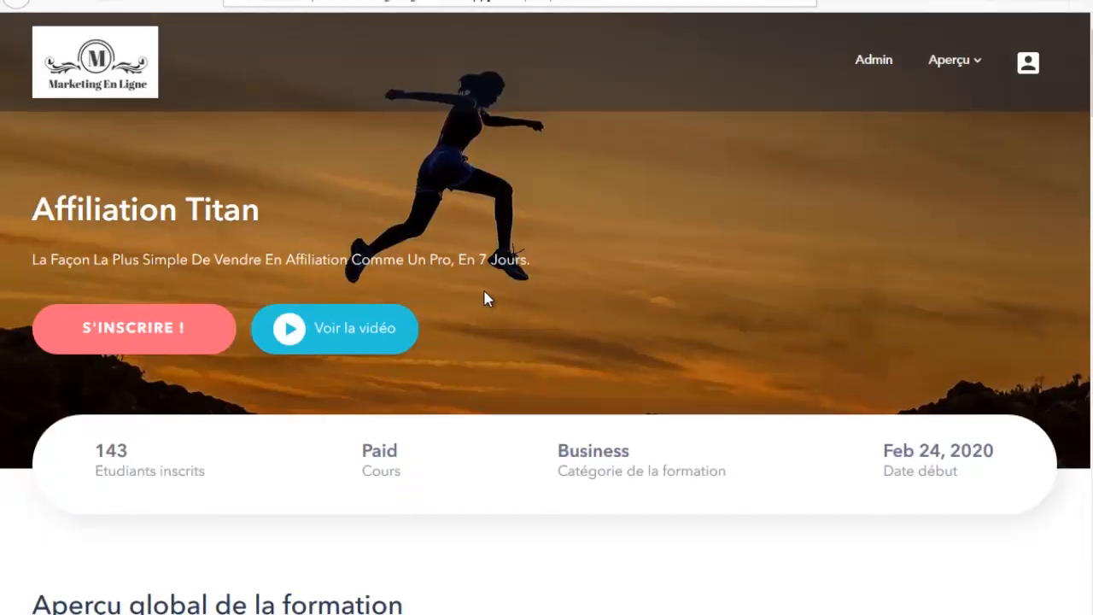
scroll(500, 301, "down", 1)
scroll(126, 218, "up", 1)
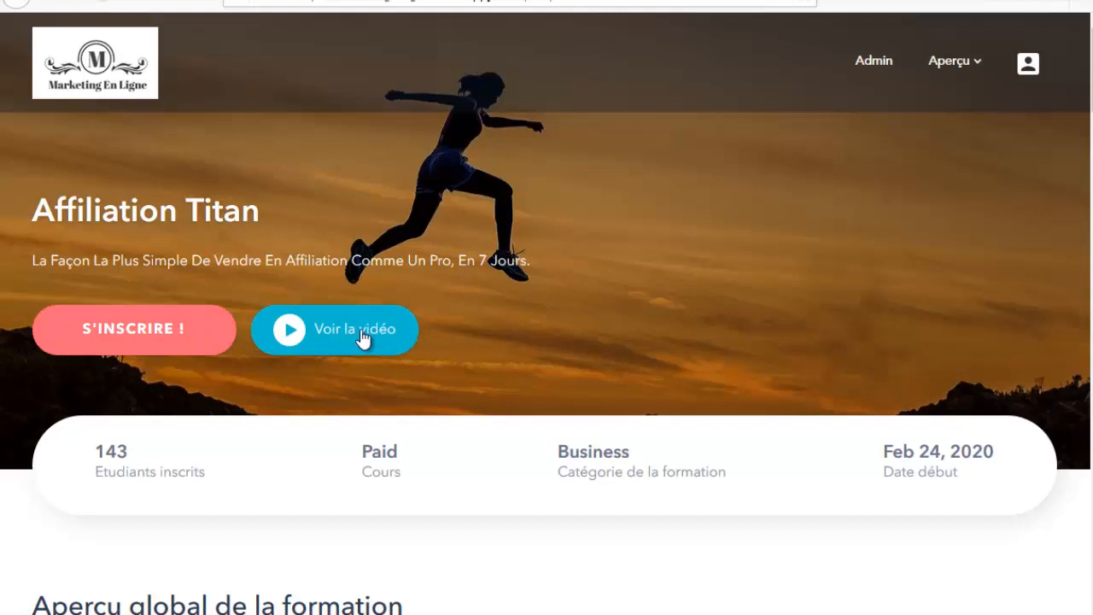
scroll(598, 256, "down", 1)
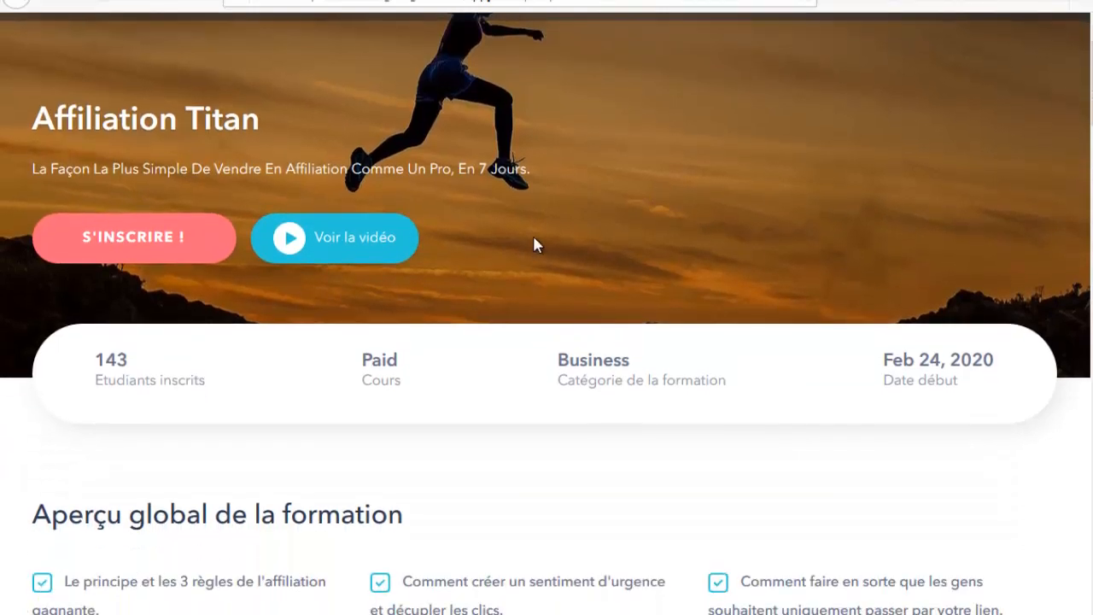
scroll(341, 274, "down", 3)
scroll(517, 142, "down", 3)
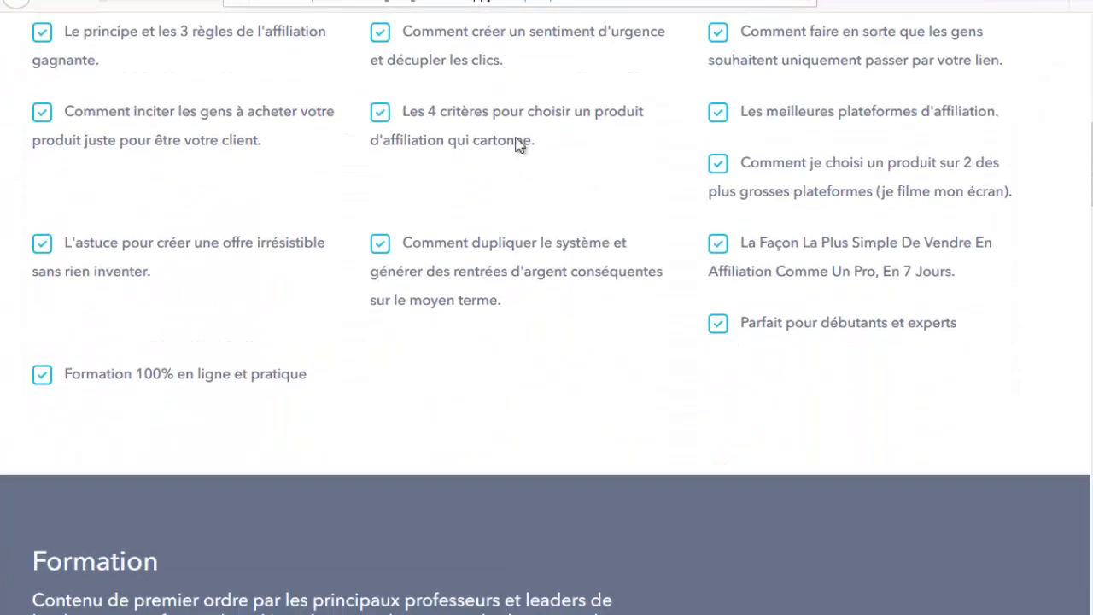
scroll(273, 276, "down", 3)
scroll(414, 445, "down", 4)
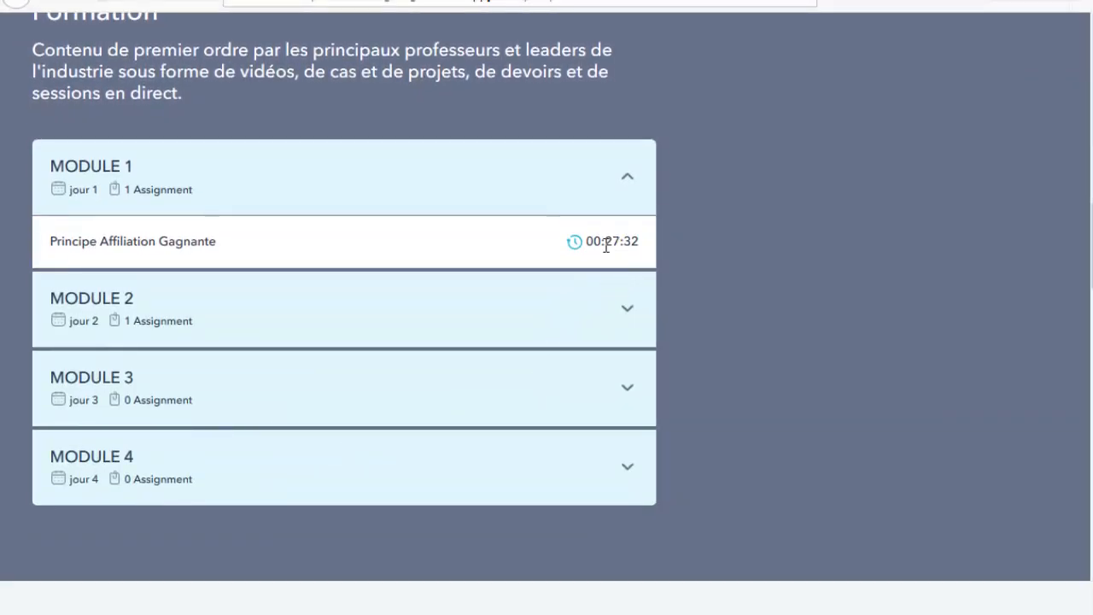
Step: Expand MODULE 2 and MODULE 3 to view their lessons
left_click(632, 315)
left_click(627, 395)
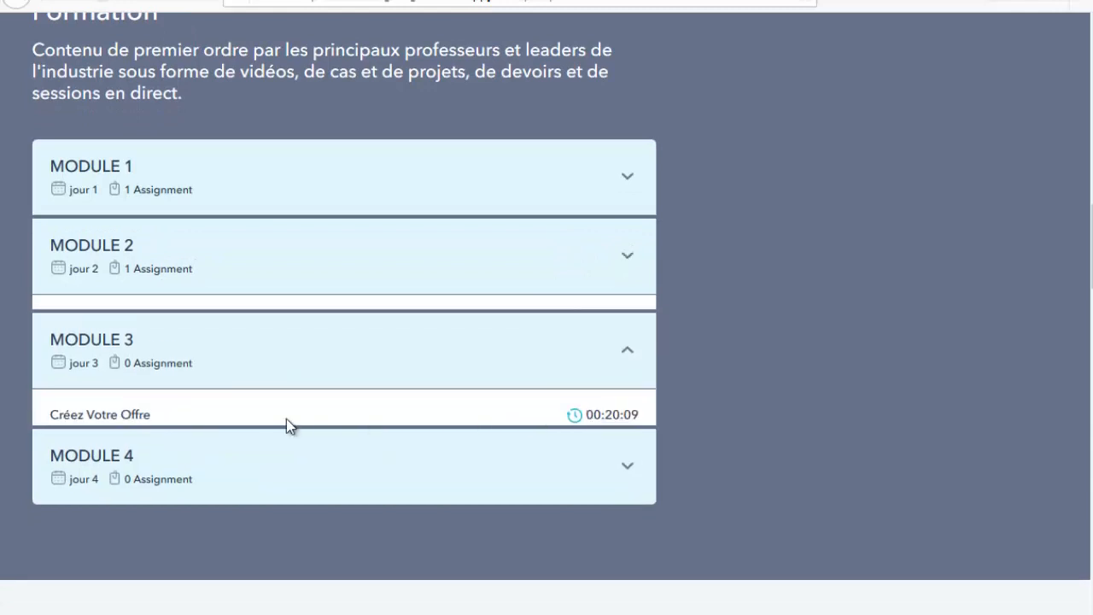
scroll(478, 307, "up", 4)
scroll(553, 362, "up", 8)
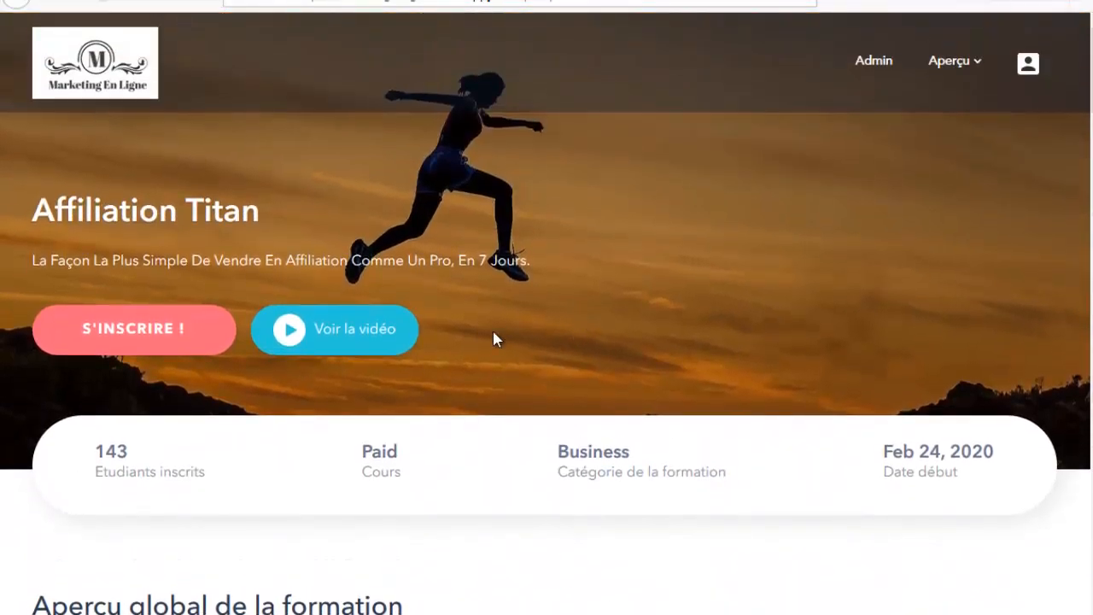
Step: Play the Voir la vidéo promotional clip, then close it and return to the course form
left_click(362, 337)
left_click(549, 327)
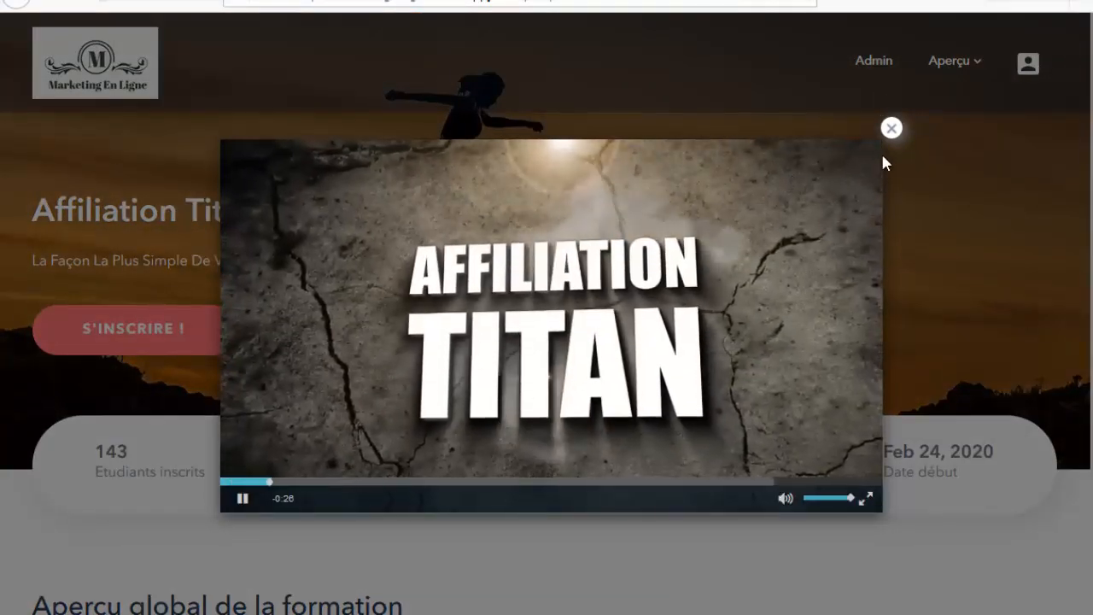
left_click(890, 129)
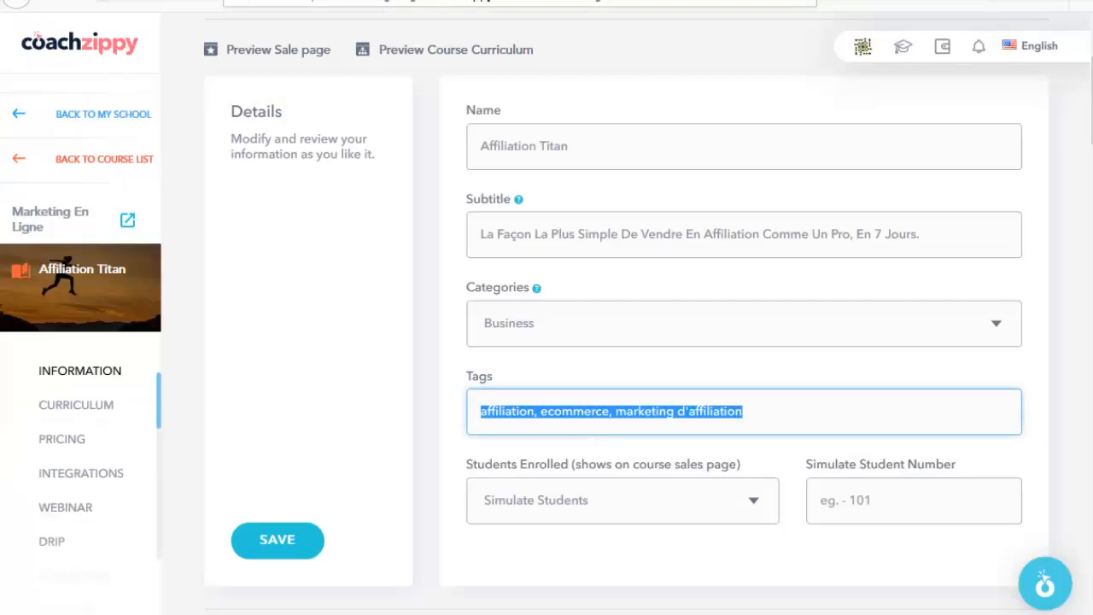
left_click(456, 478)
Step: Compare the Simulate Students enrollment setting with the sales page's 143 Etudiants inscrits figure
scroll(466, 488, "down", 2)
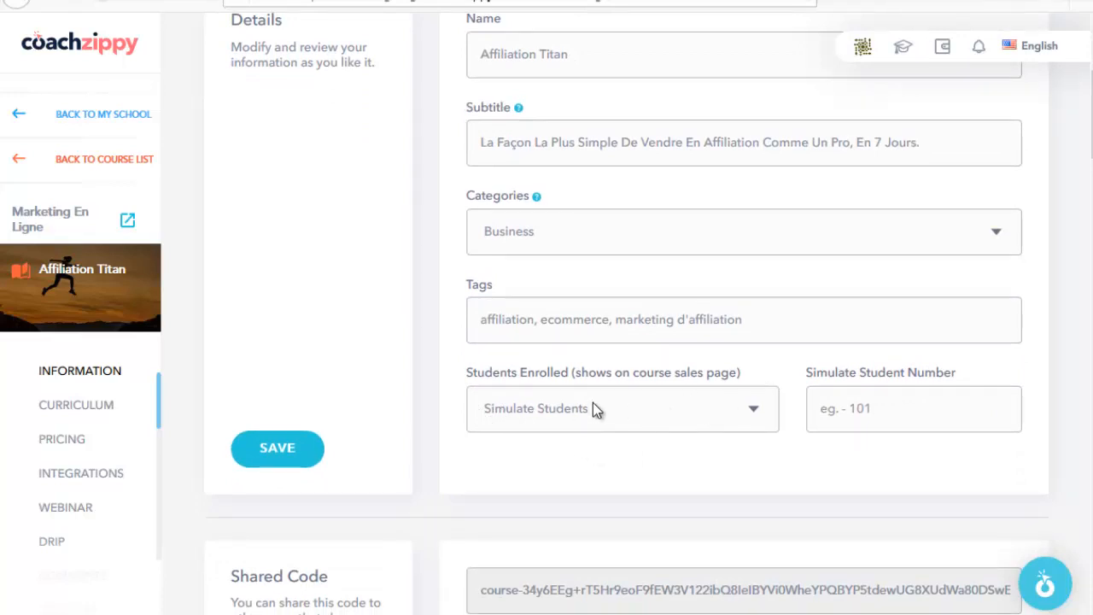
scroll(595, 410, "up", 2)
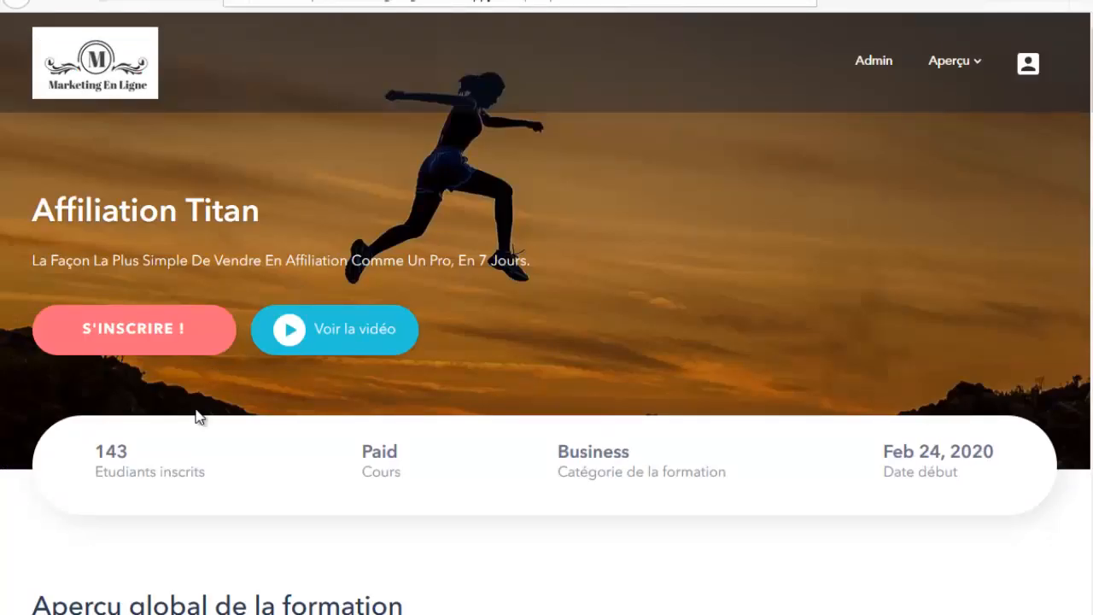
scroll(187, 426, "down", 1)
left_click_drag(135, 361, 101, 360)
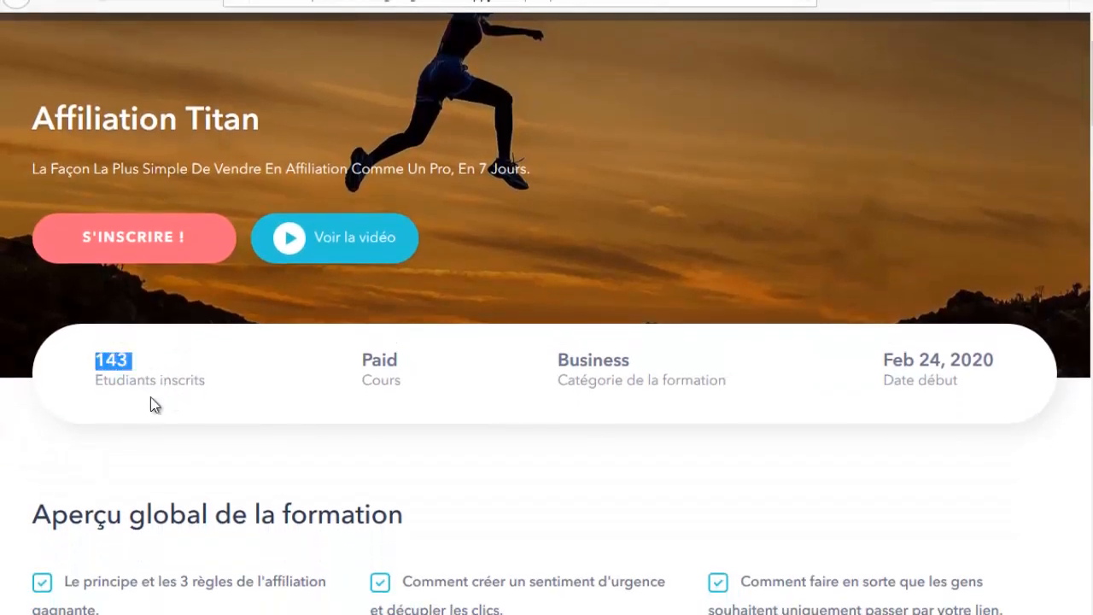
left_click(124, 361)
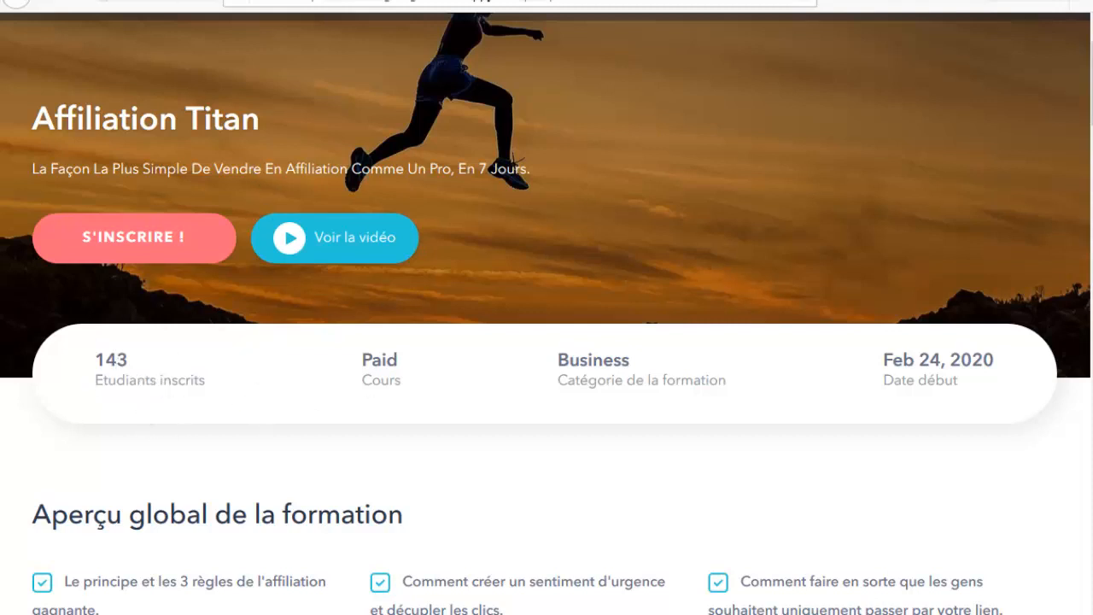
key("ctrl+w")
Step: Inspect the Branding course image and 0:29 promo video, raising the image overlay from 32% to 38%
scroll(398, 366, "down", 10)
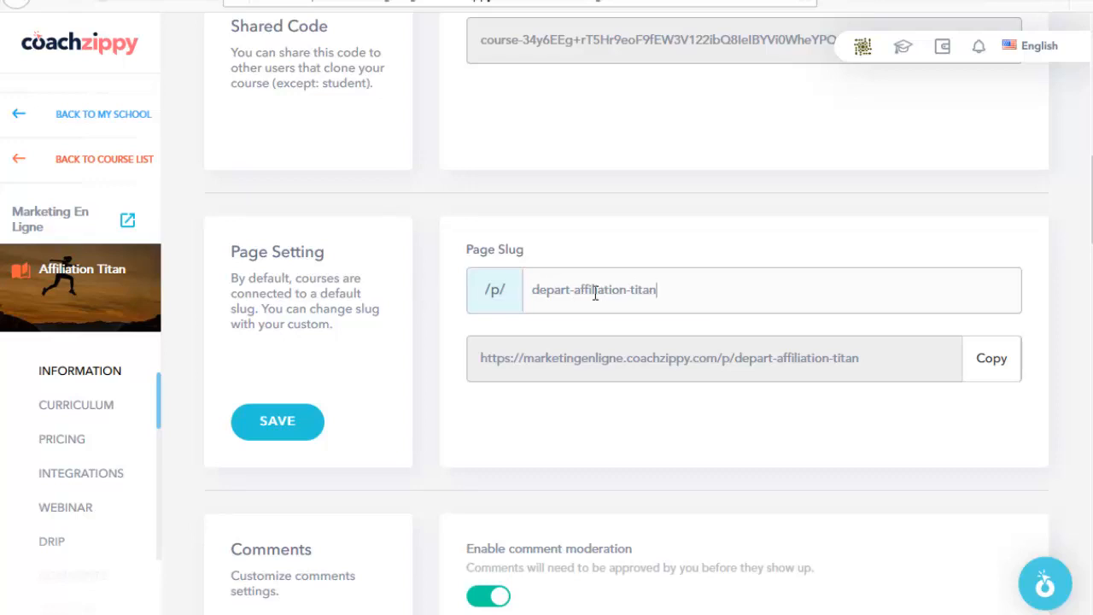
scroll(402, 275, "down", 4)
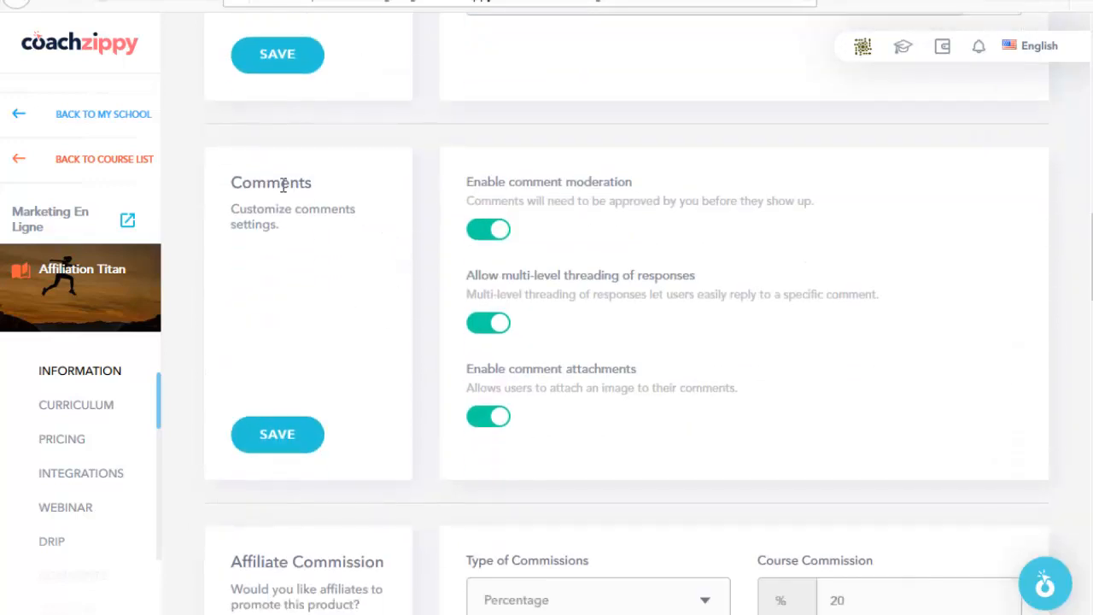
scroll(383, 131, "down", 1)
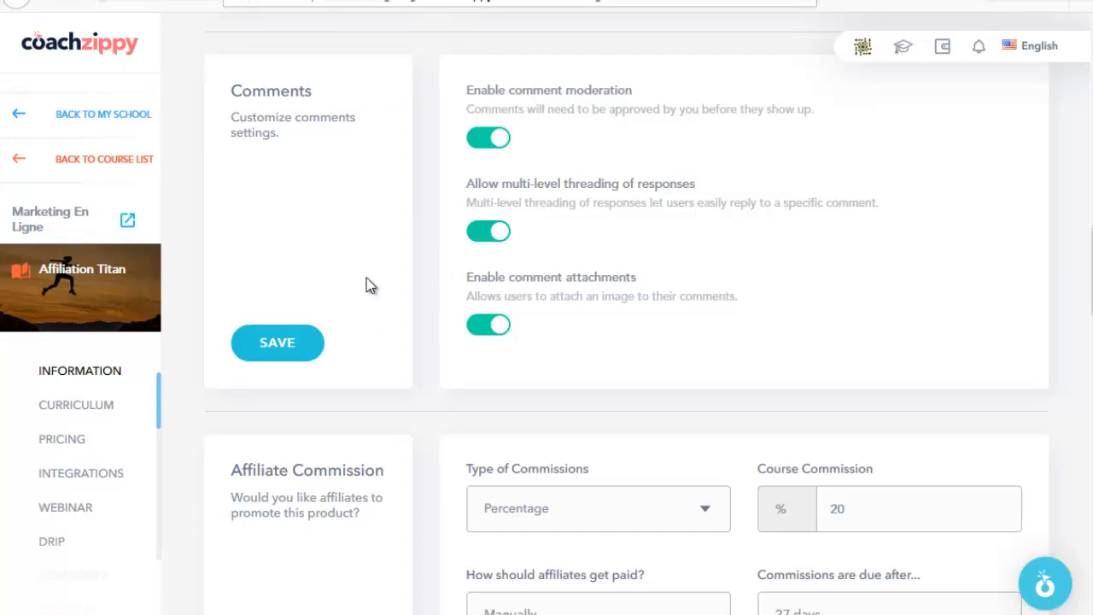
scroll(376, 291, "down", 4)
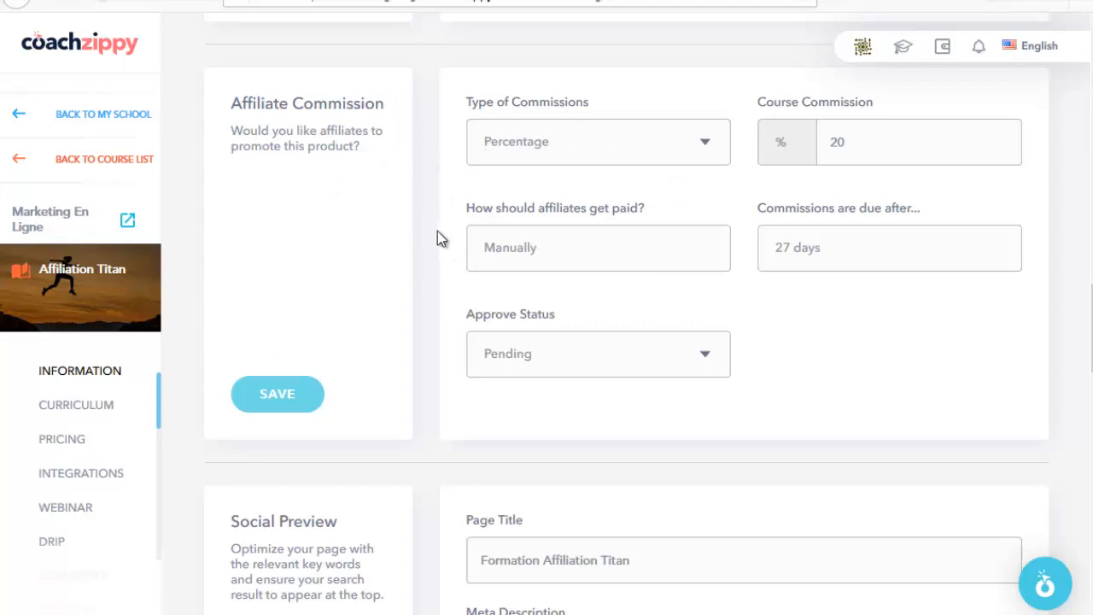
scroll(457, 290, "down", 3)
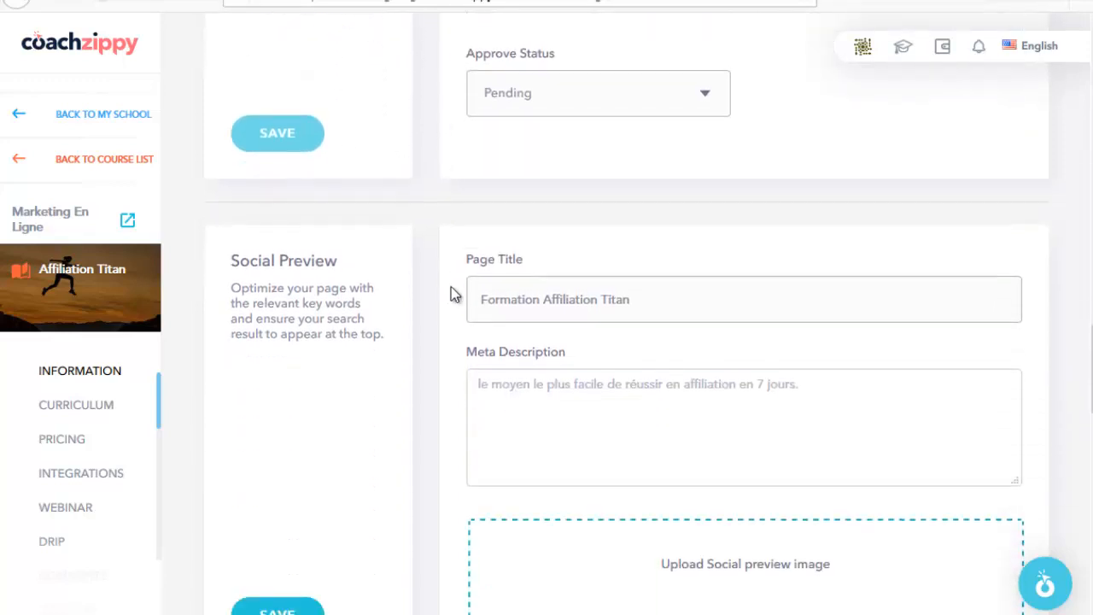
scroll(451, 295, "down", 2)
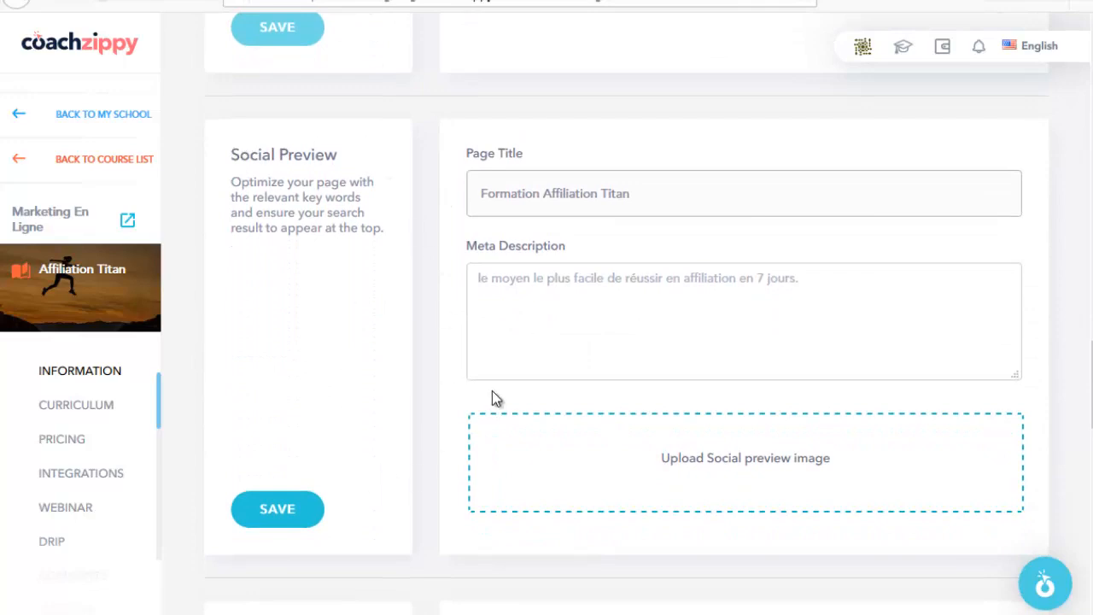
scroll(493, 399, "down", 1)
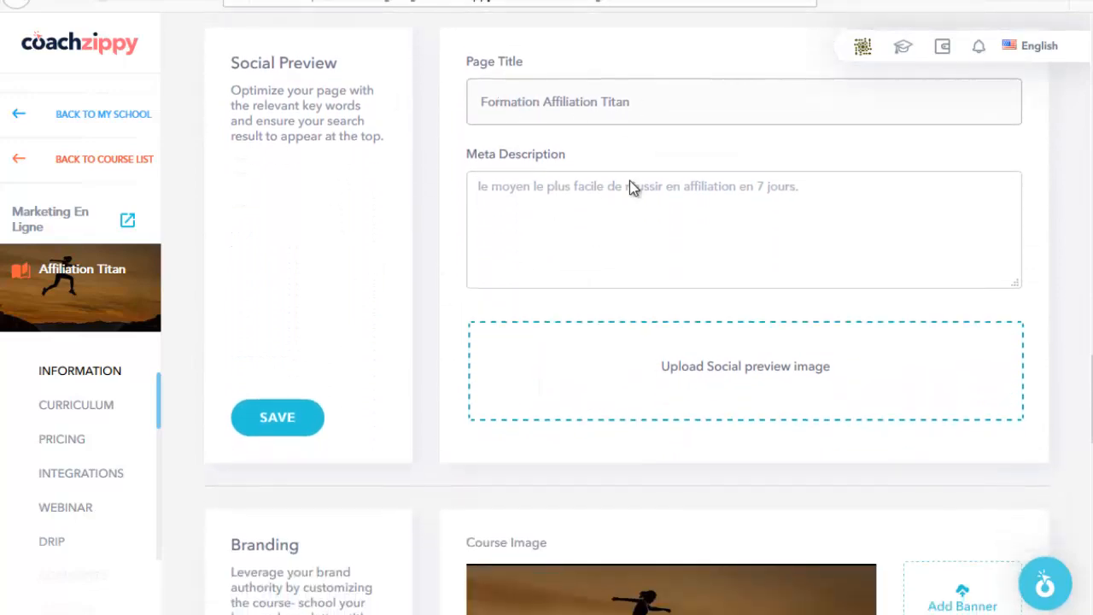
scroll(415, 358, "down", 4)
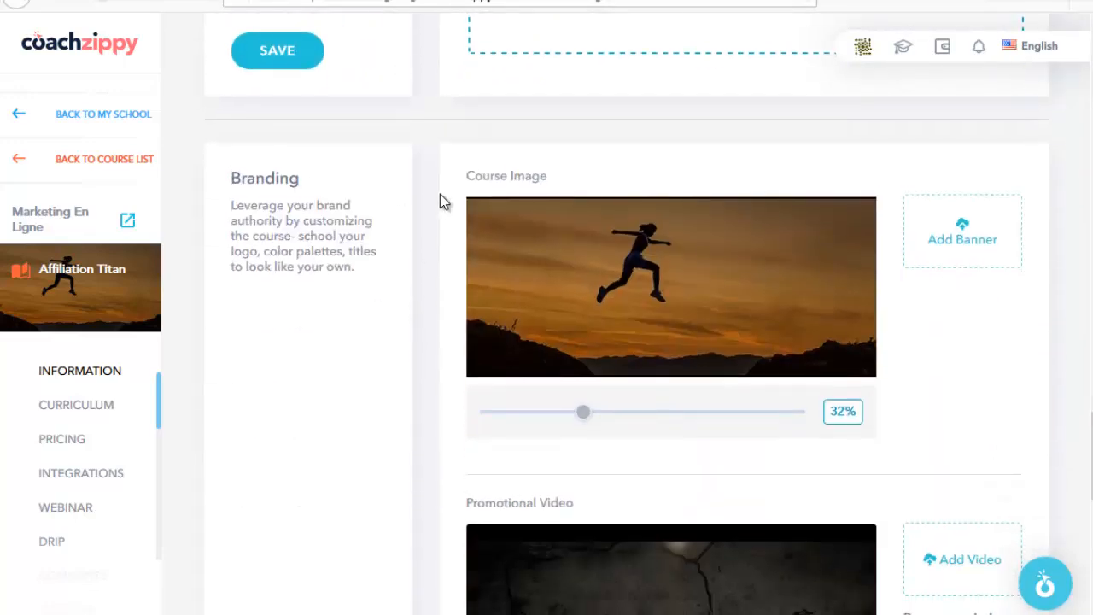
scroll(437, 304, "down", 1)
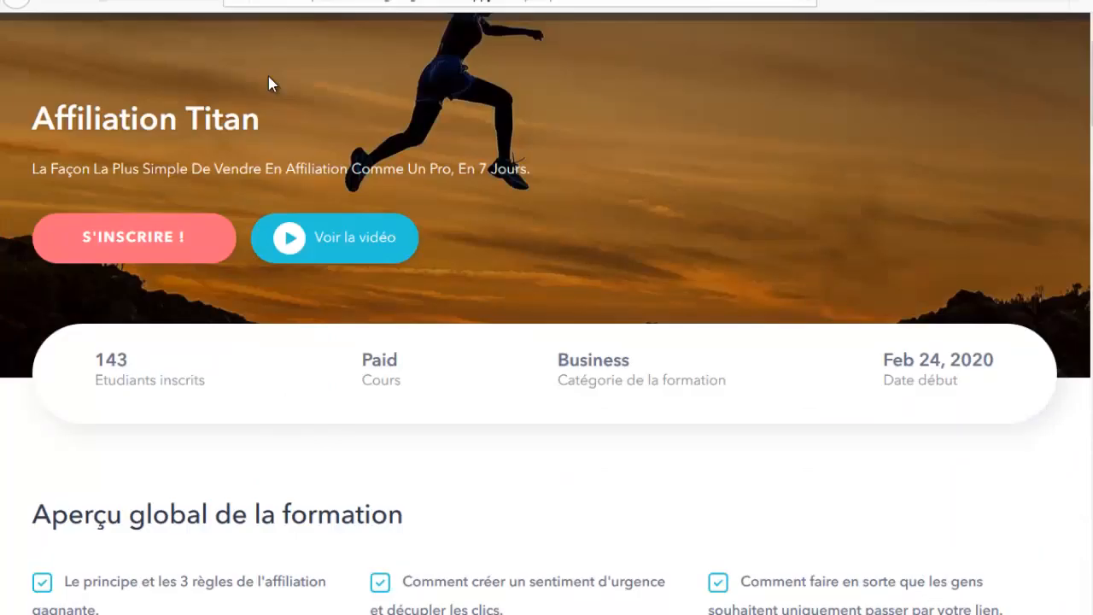
scroll(268, 83, "up", 1)
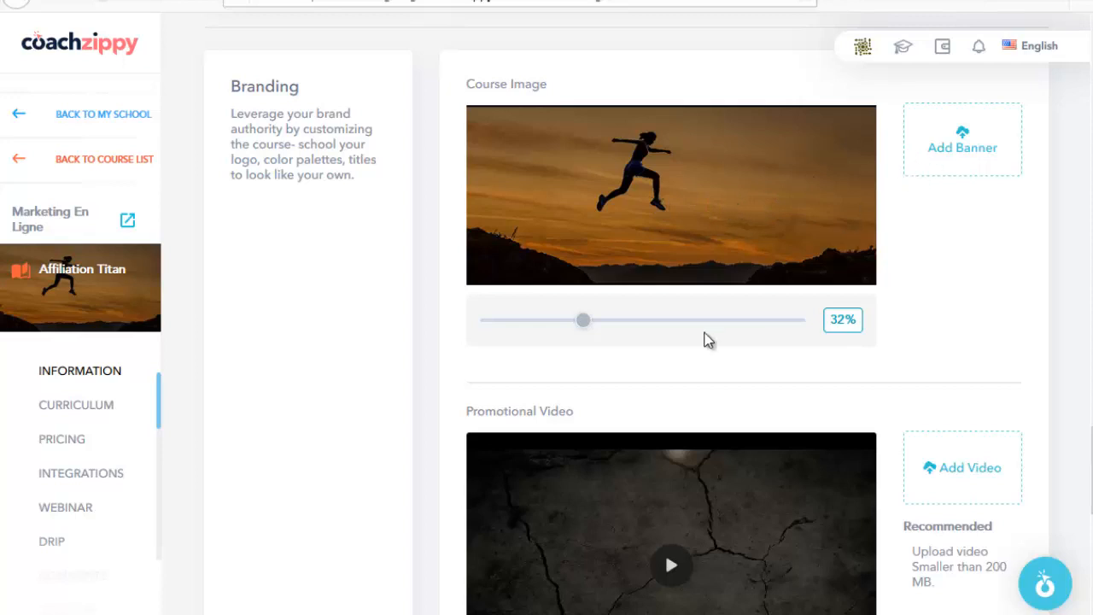
mouse_move(587, 331)
left_mouse_down()
mouse_move(734, 332)
mouse_move(546, 331)
mouse_move(613, 332)
mouse_move(603, 329)
left_mouse_up()
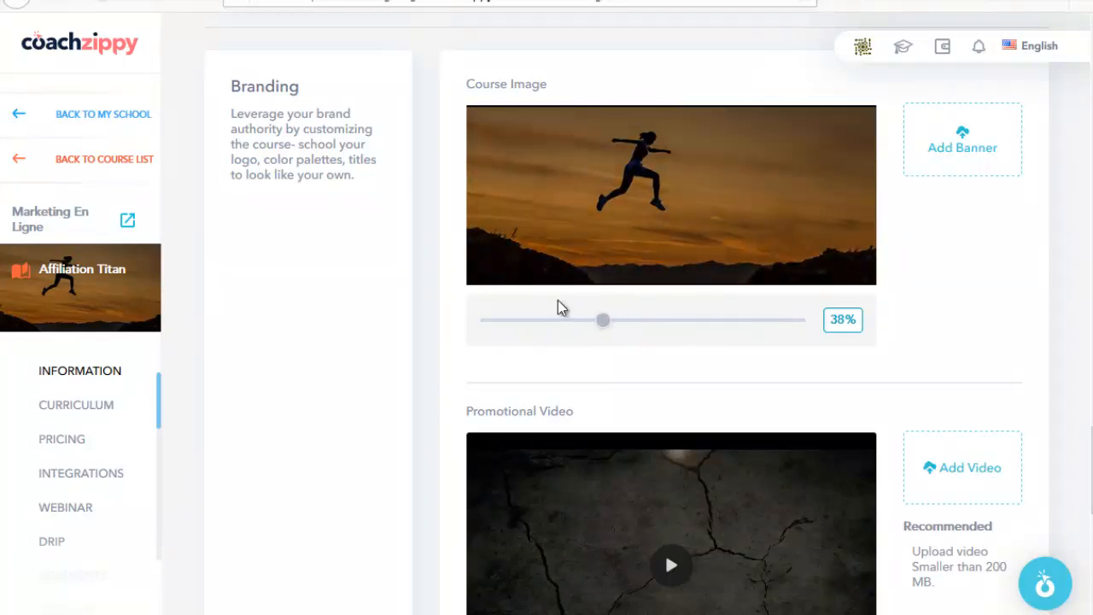
scroll(540, 242, "down", 3)
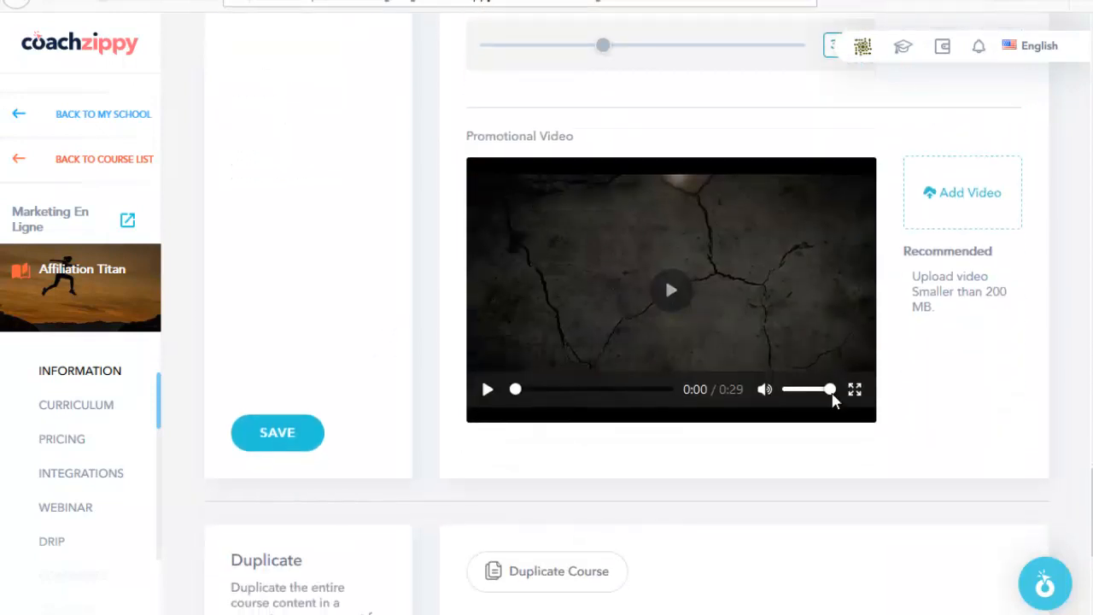
Step: Cancel an Add Video upload, then play and close the promo video on the public course page
left_click(955, 190)
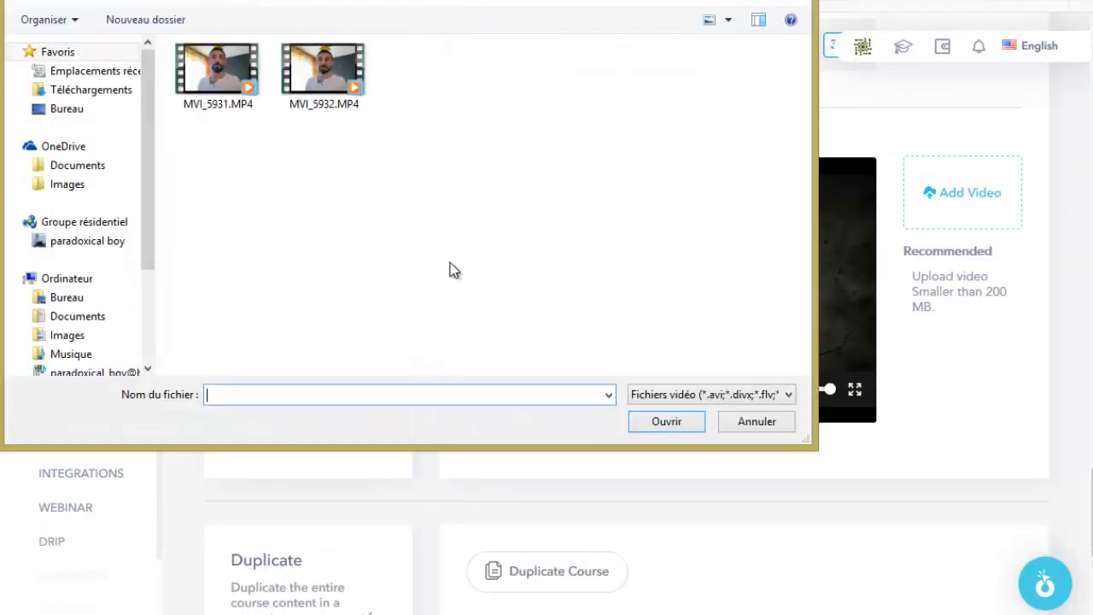
left_click(751, 431)
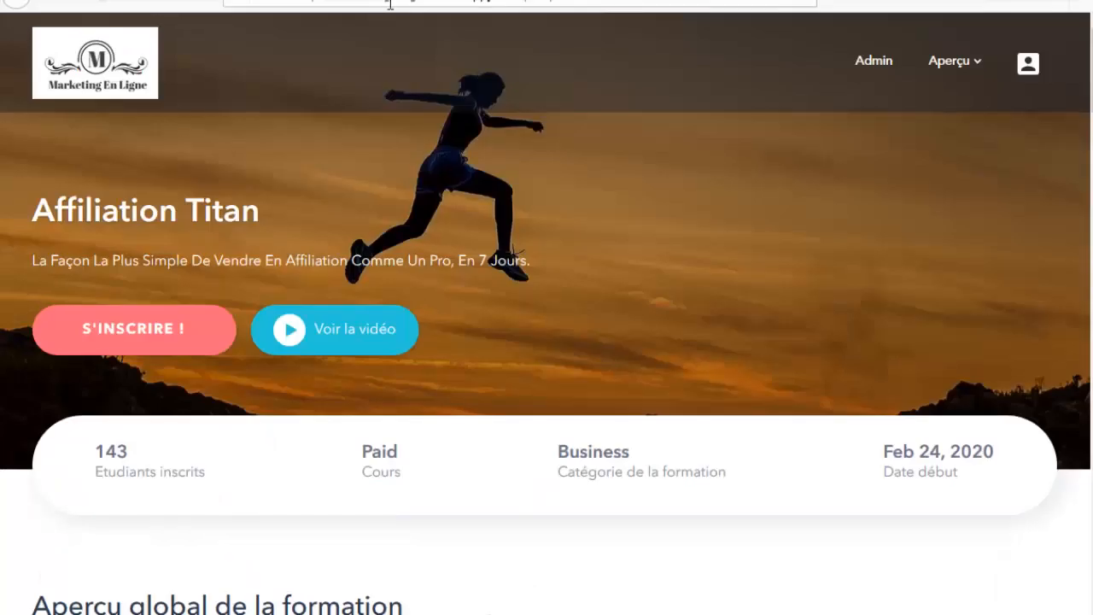
scroll(475, 312, "down", 1)
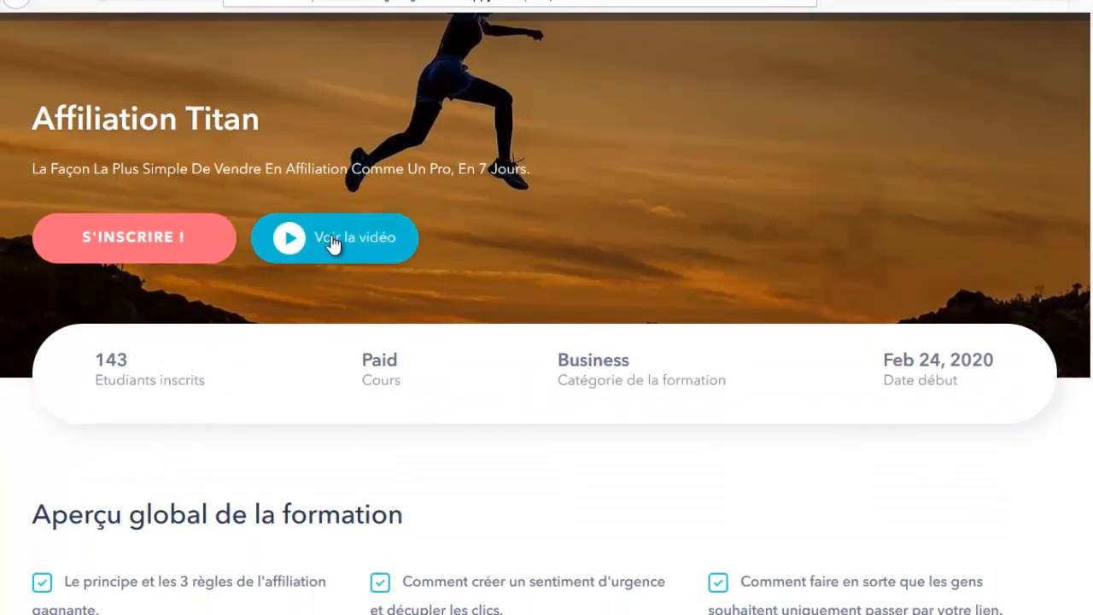
left_click(332, 239)
left_click(465, 386)
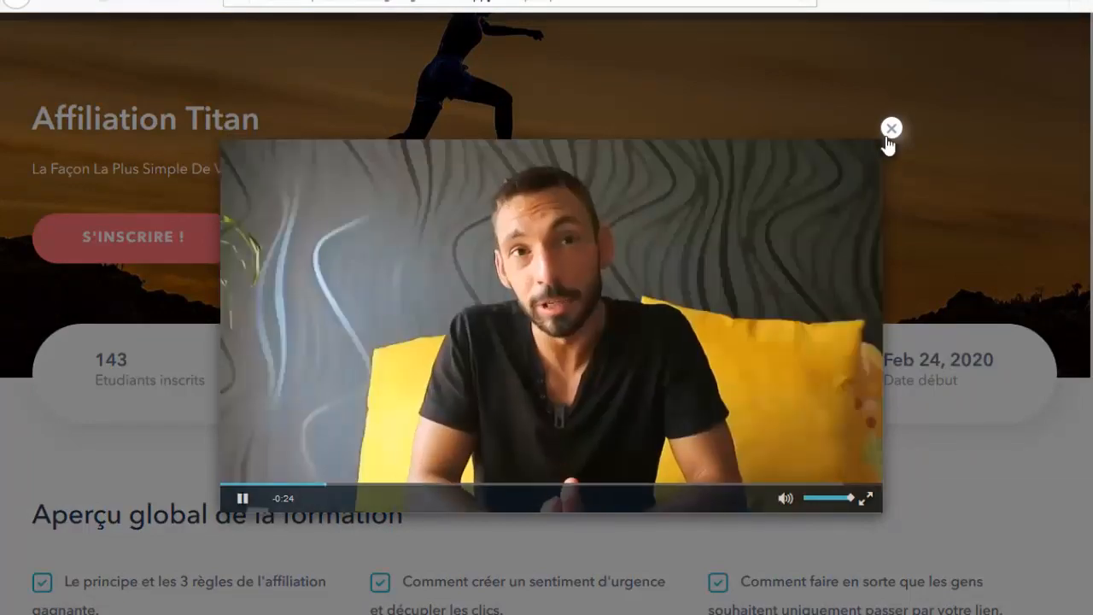
left_click(892, 128)
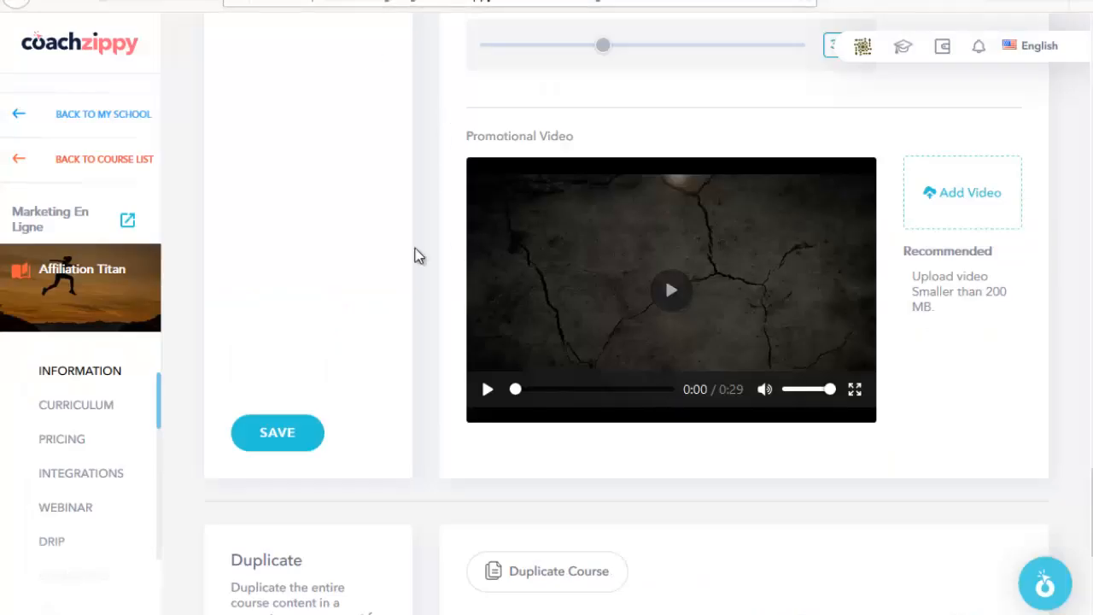
scroll(321, 324, "down", 2)
scroll(324, 320, "down", 3)
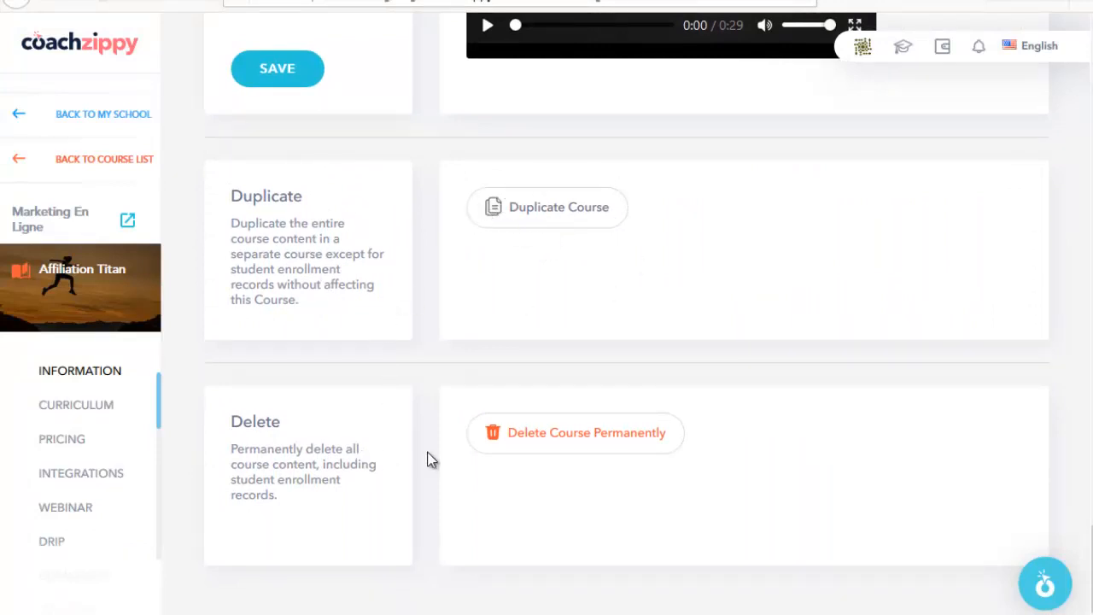
Step: Open the Curriculum page and scroll through Modules 1 to 4 and their lectures
left_click(87, 409)
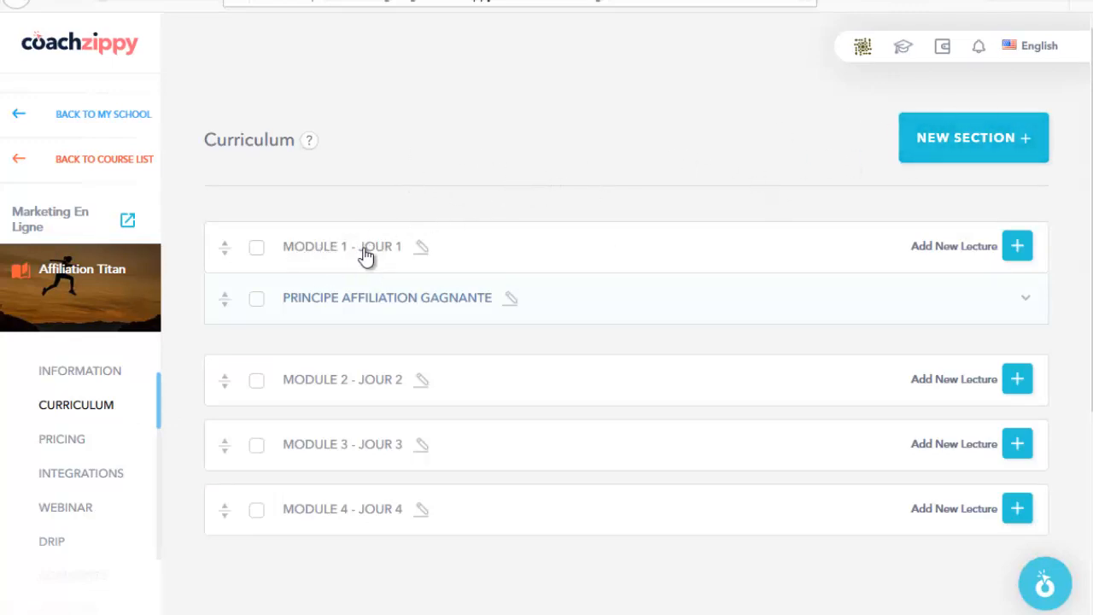
scroll(980, 196, "down", 1)
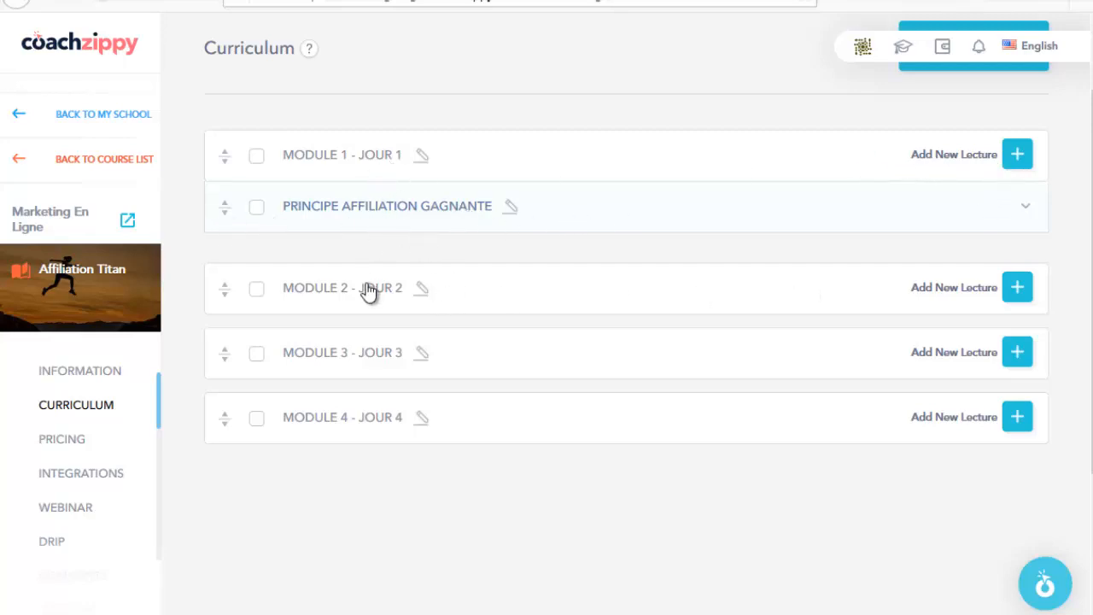
scroll(368, 293, "down", 1)
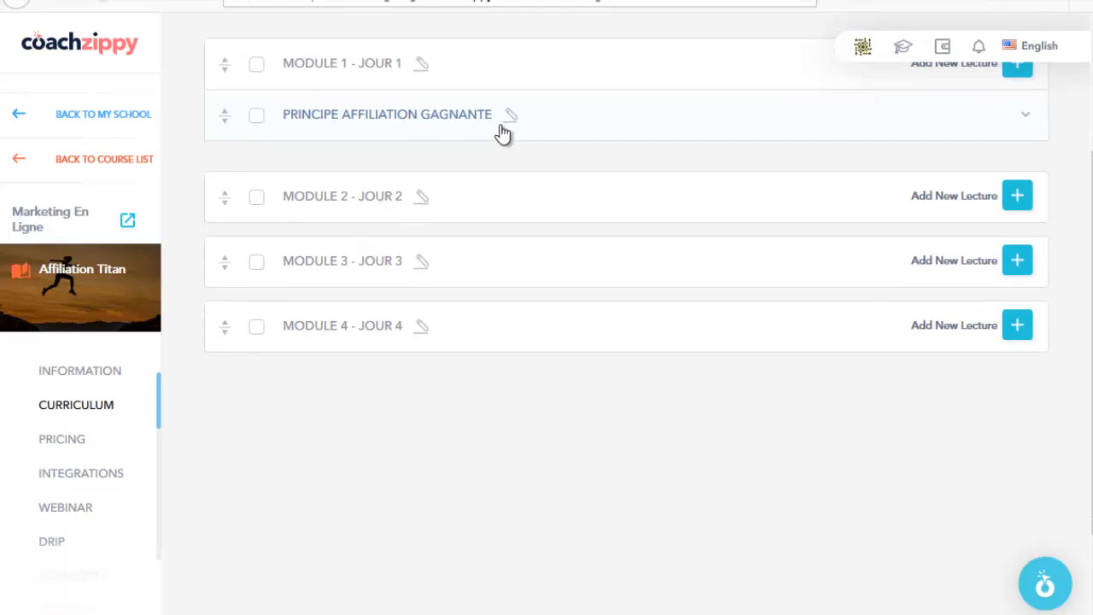
scroll(654, 122, "up", 2)
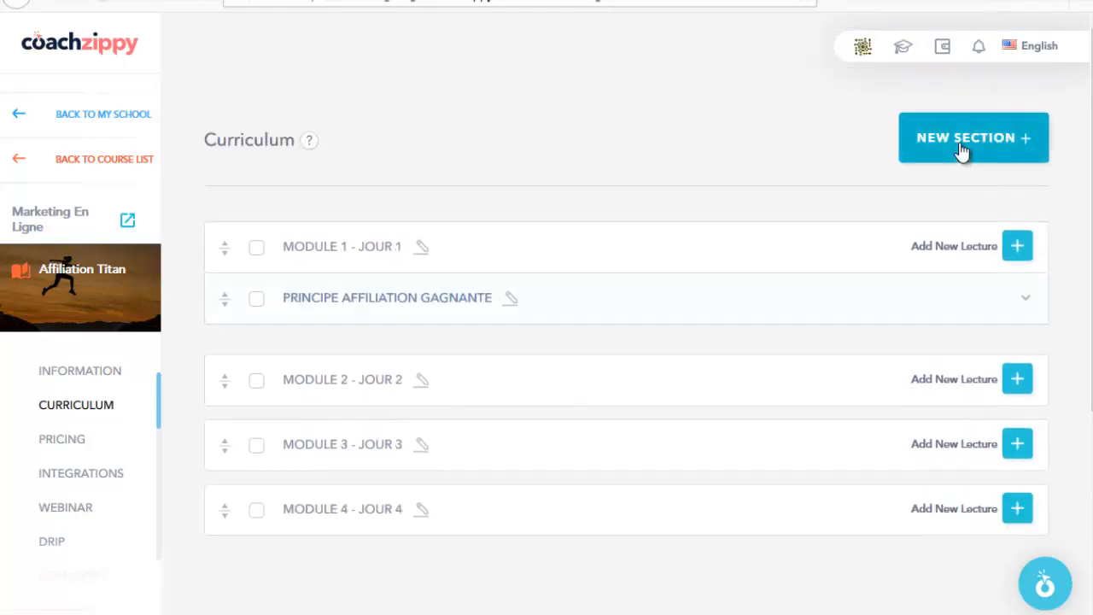
Step: Create a new curriculum section titled MODULE 5 with duration jour 5
left_click(961, 149)
left_click(422, 229)
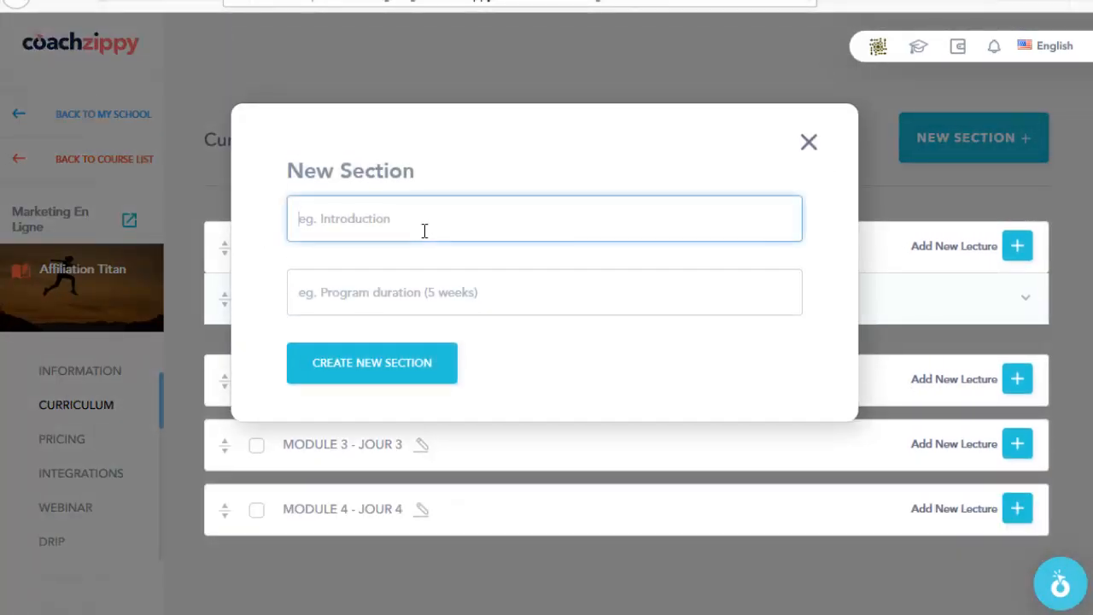
type("MODULE 5")
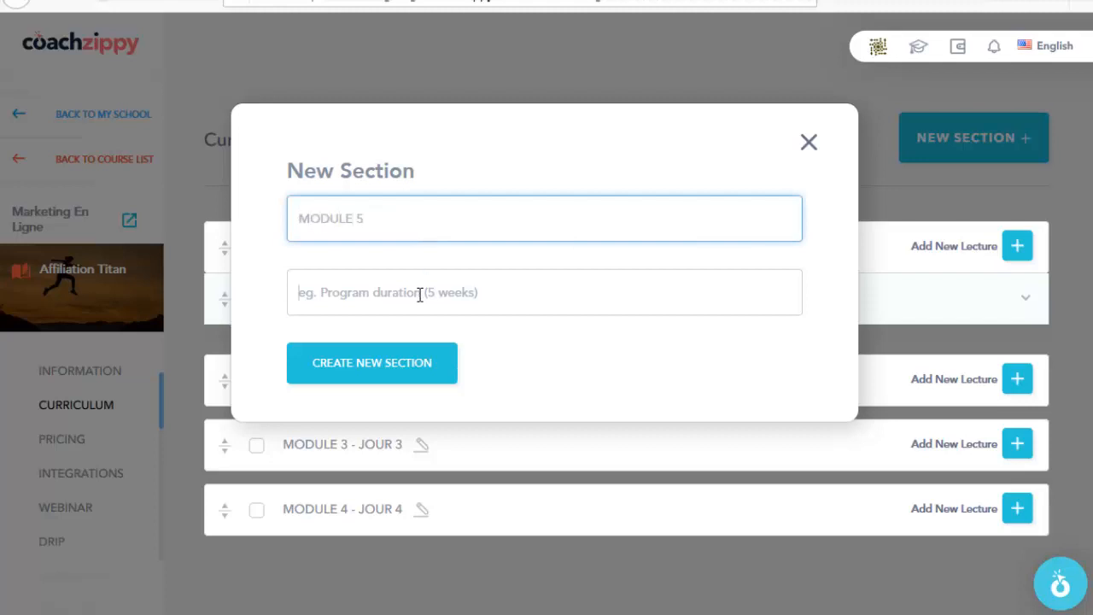
left_click(419, 295)
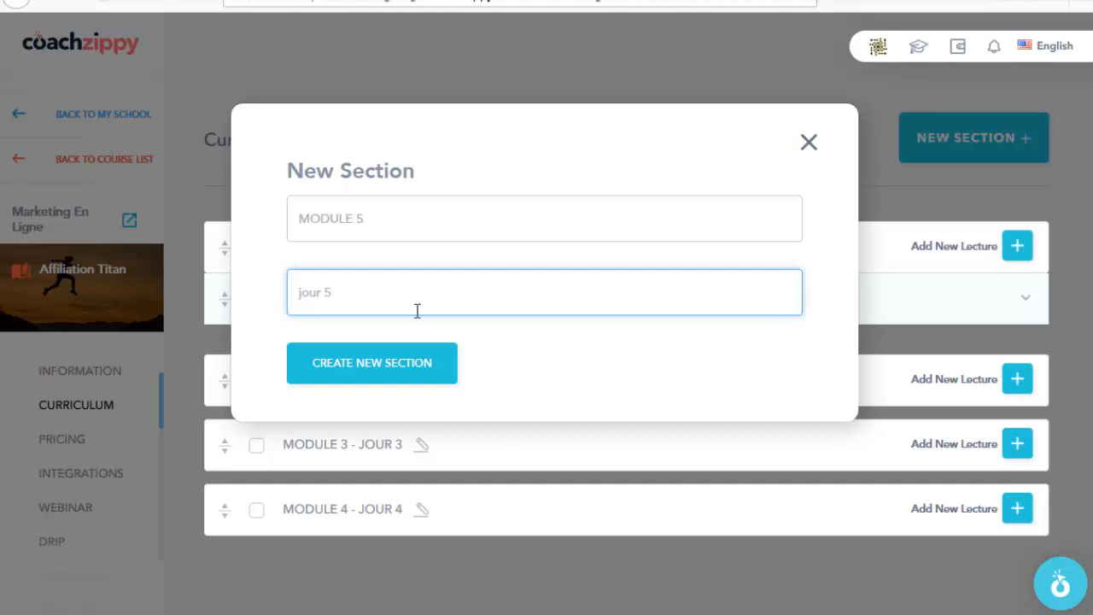
left_click(408, 364)
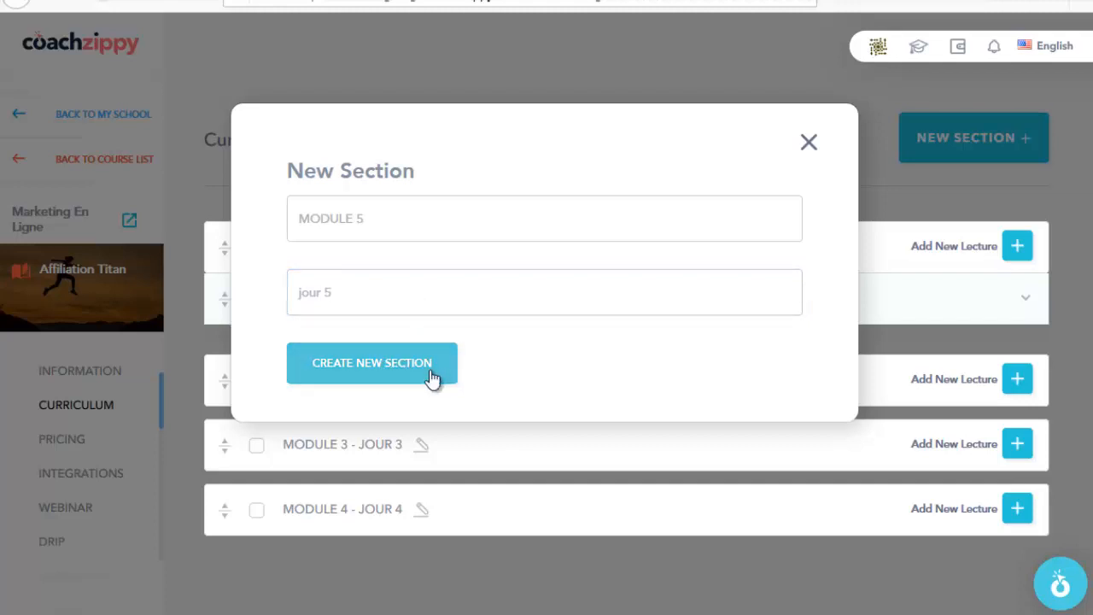
scroll(592, 316, "down", 4)
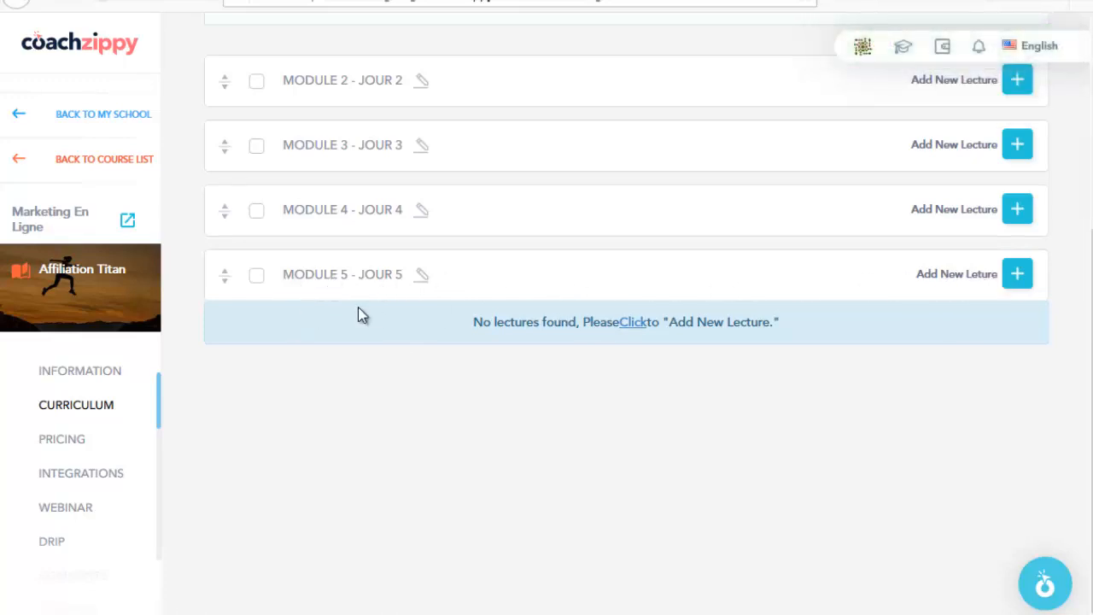
Step: Add a lecture named COURS TEST under MODULE 5 - JOUR 5
left_click(1020, 279)
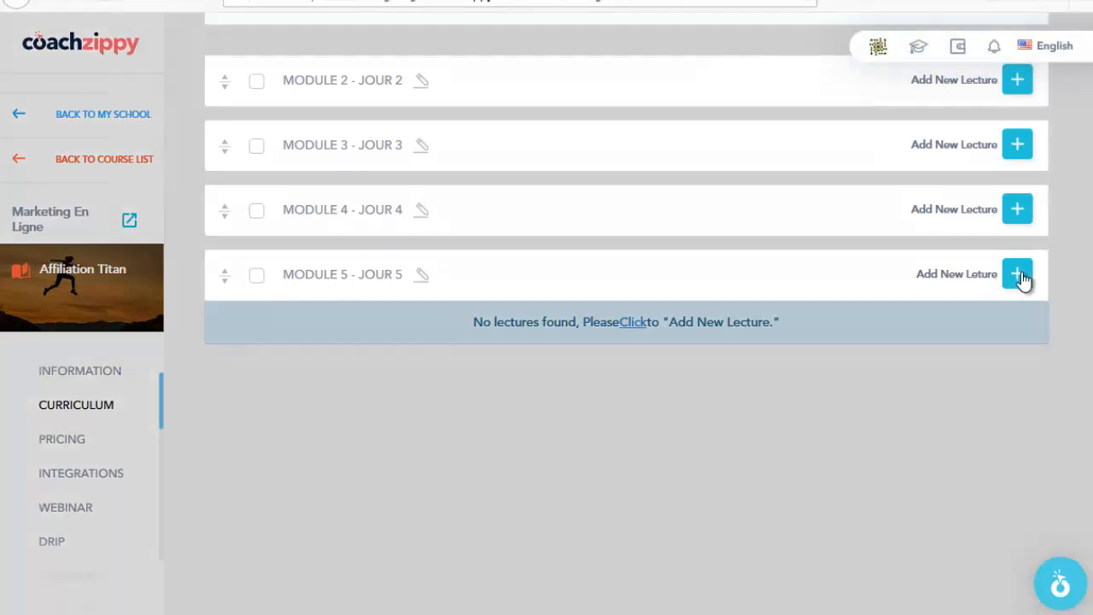
left_click(370, 224)
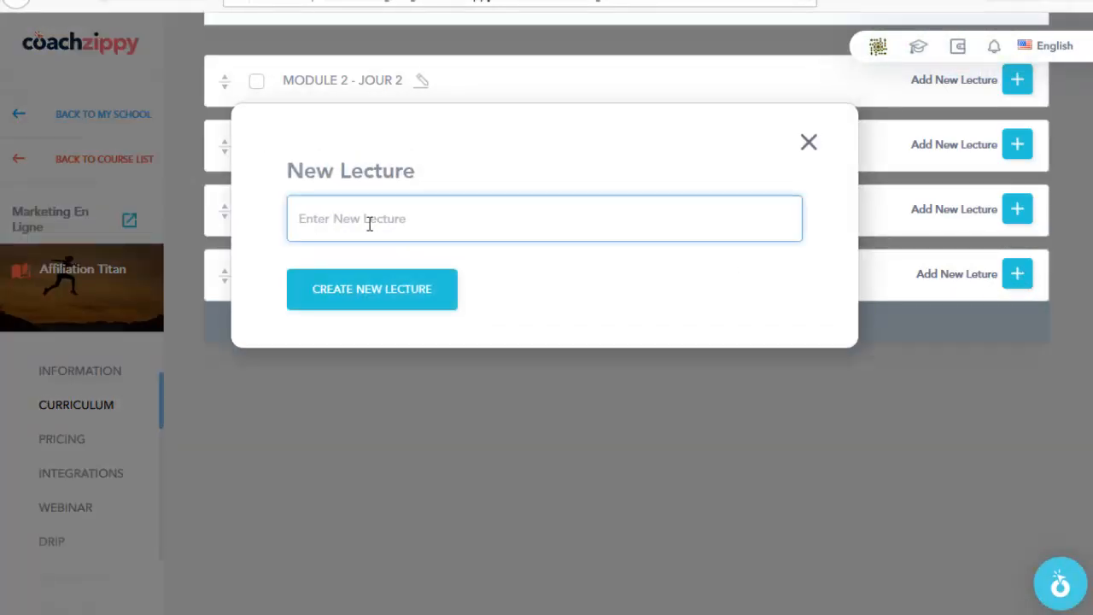
type("cours test")
left_click(367, 291)
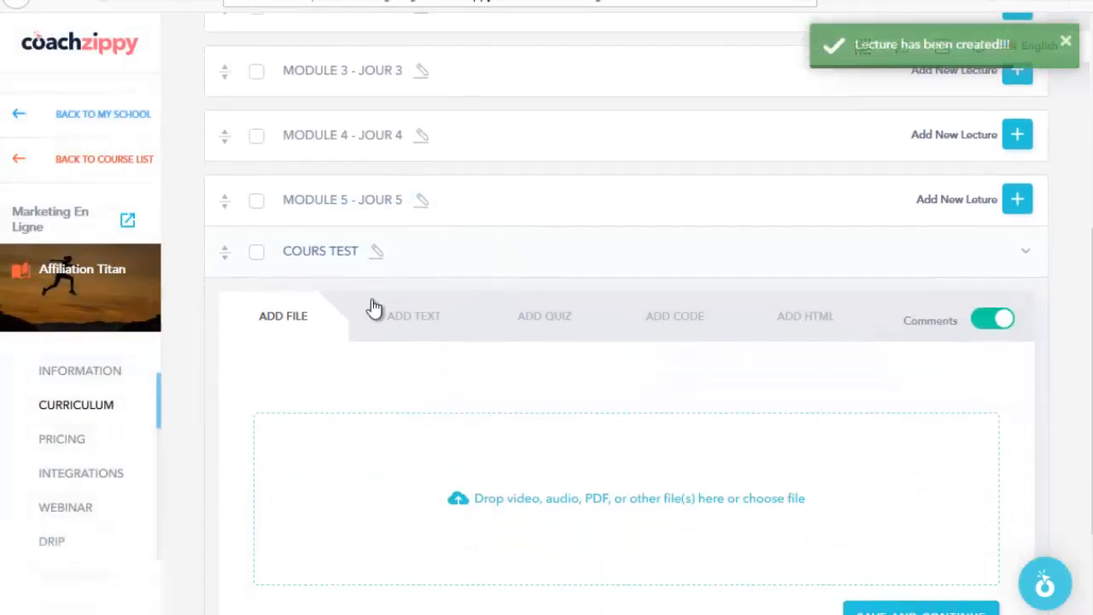
scroll(436, 261, "down", 1)
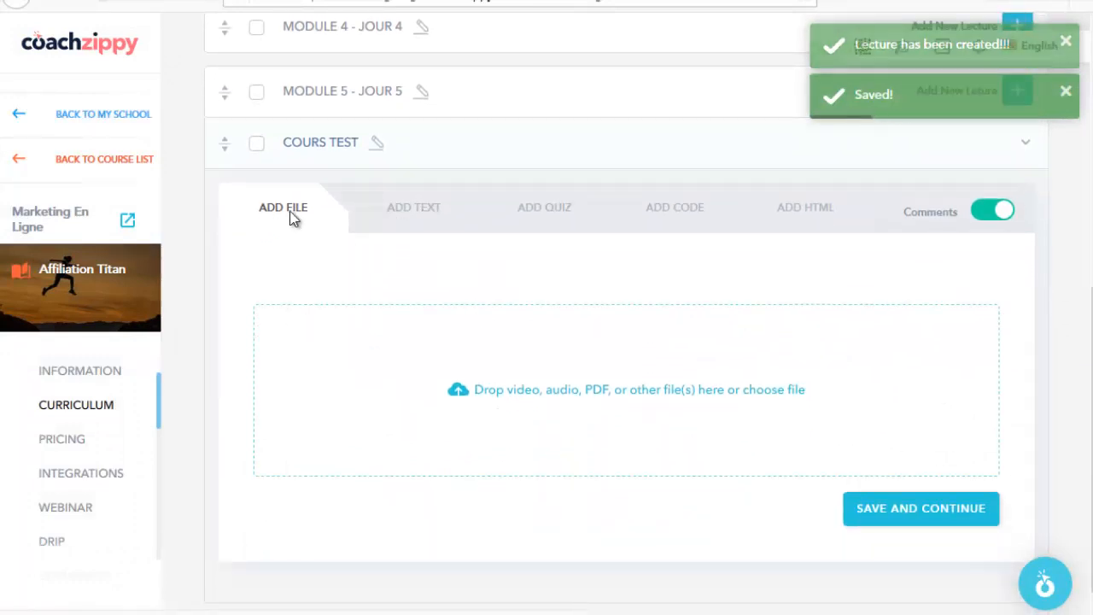
Step: Try the lecture's ADD FILE, ADD TEXT and ADD QUIZ options without adding any content
left_click(523, 396)
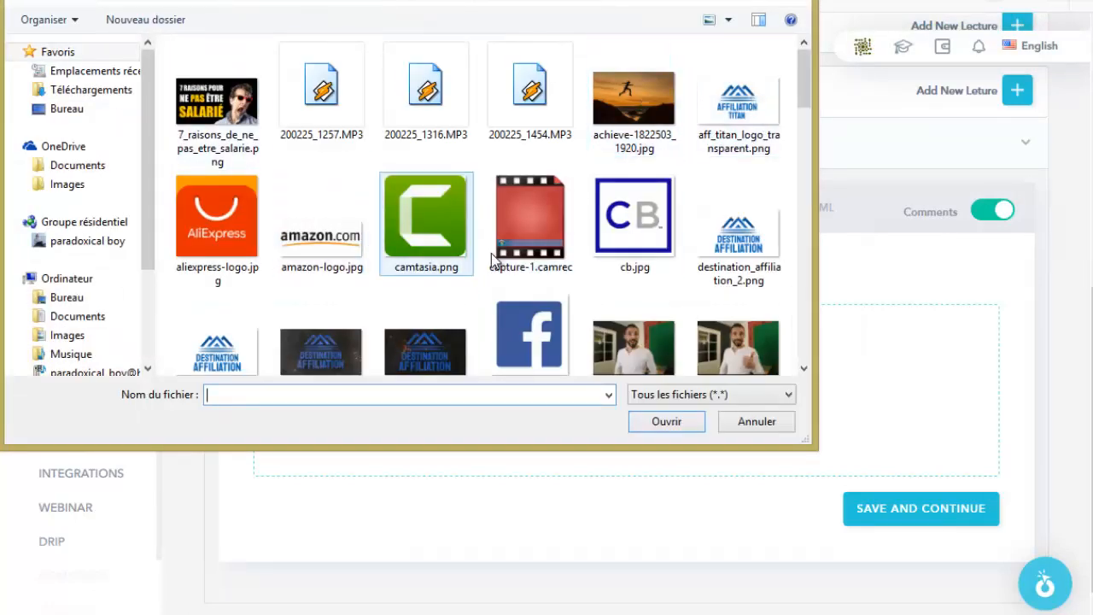
left_click(756, 423)
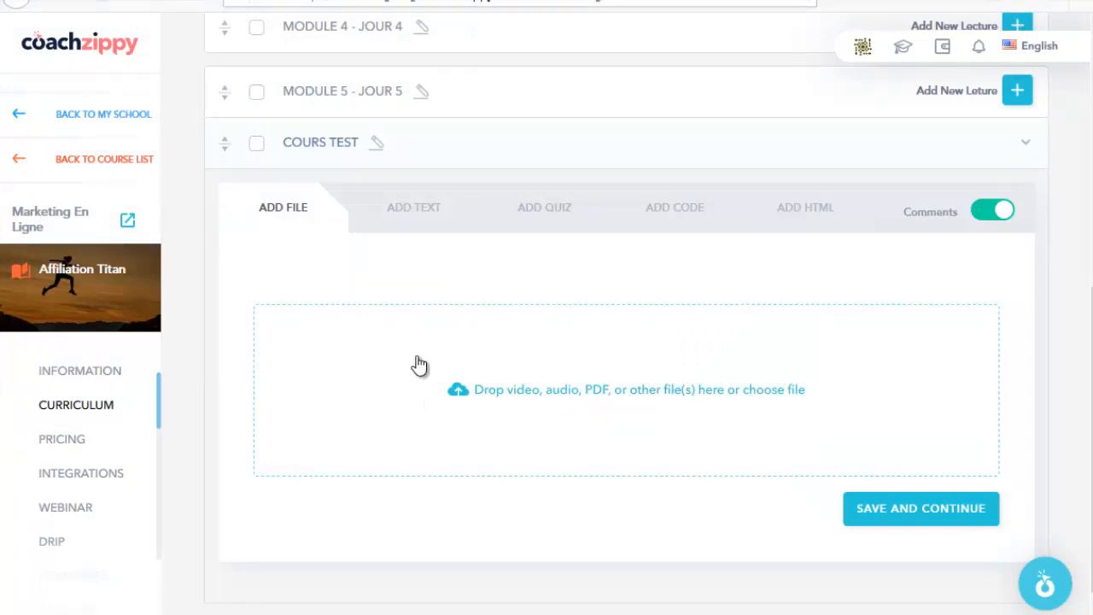
left_click(441, 224)
scroll(454, 397, "down", 1)
left_click(378, 320)
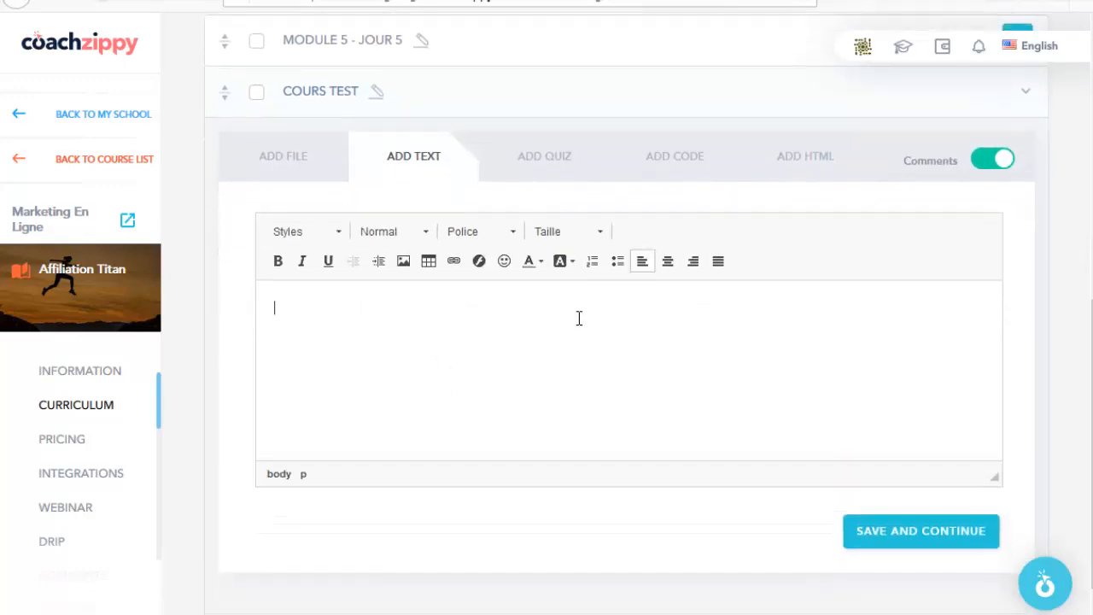
left_click(548, 166)
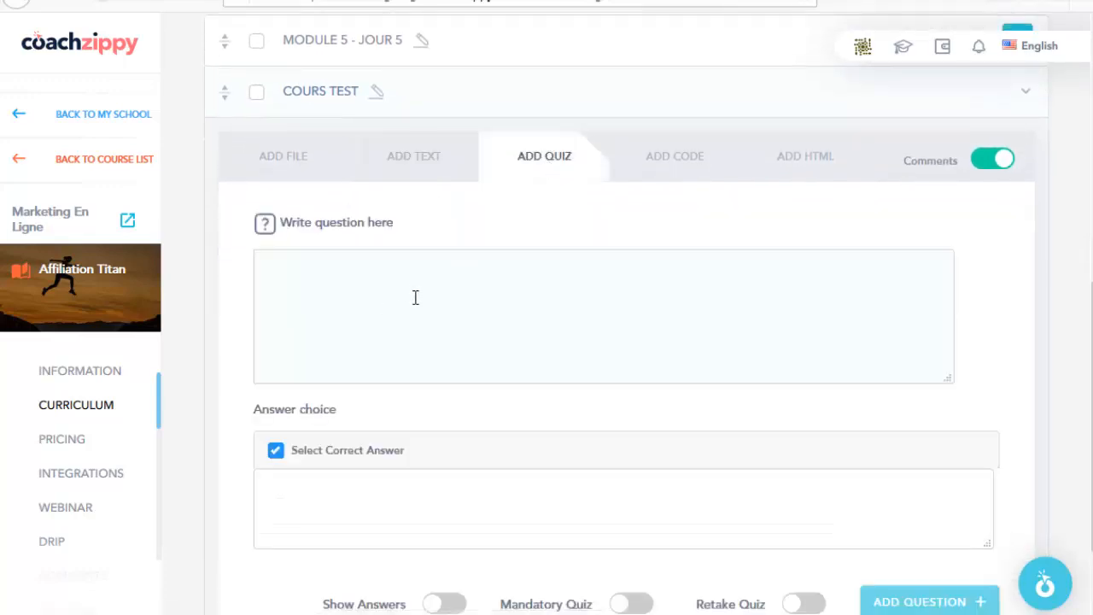
scroll(418, 385, "down", 2)
scroll(629, 303, "up", 3)
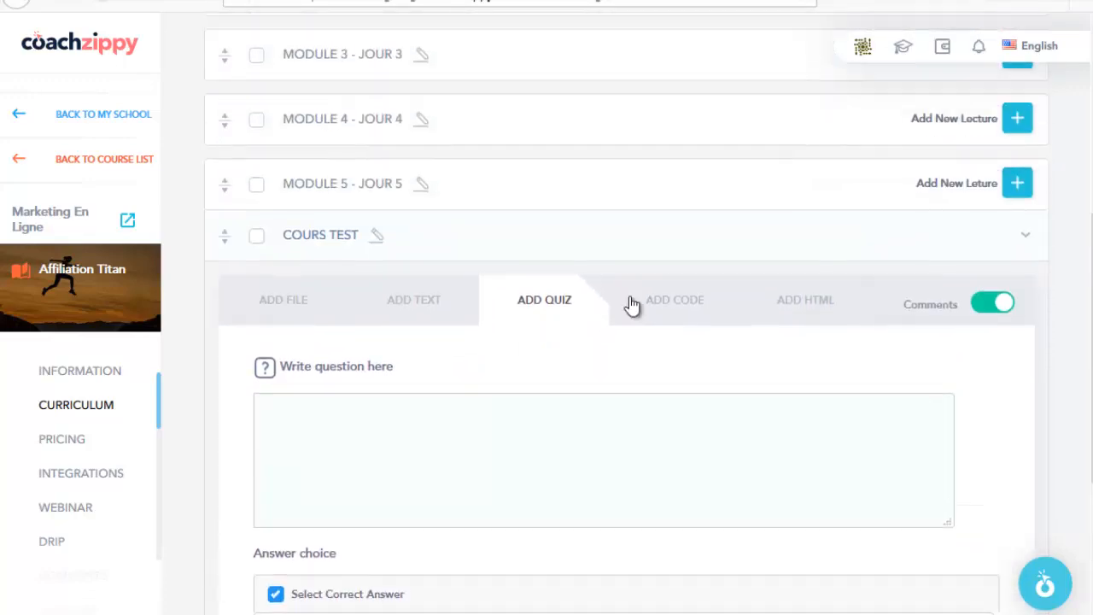
scroll(453, 256, "up", 2)
scroll(454, 256, "up", 1)
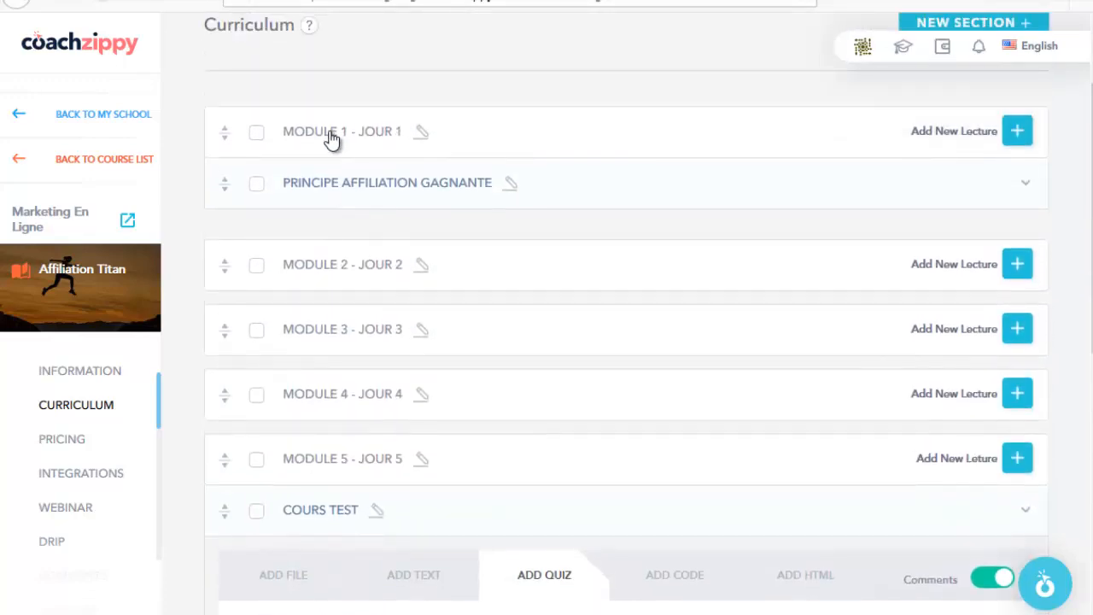
Step: Expand the PRINCIPE AFFILIATION GAGNANTE lecture and look over its contents
left_click(1024, 183)
scroll(644, 239, "down", 4)
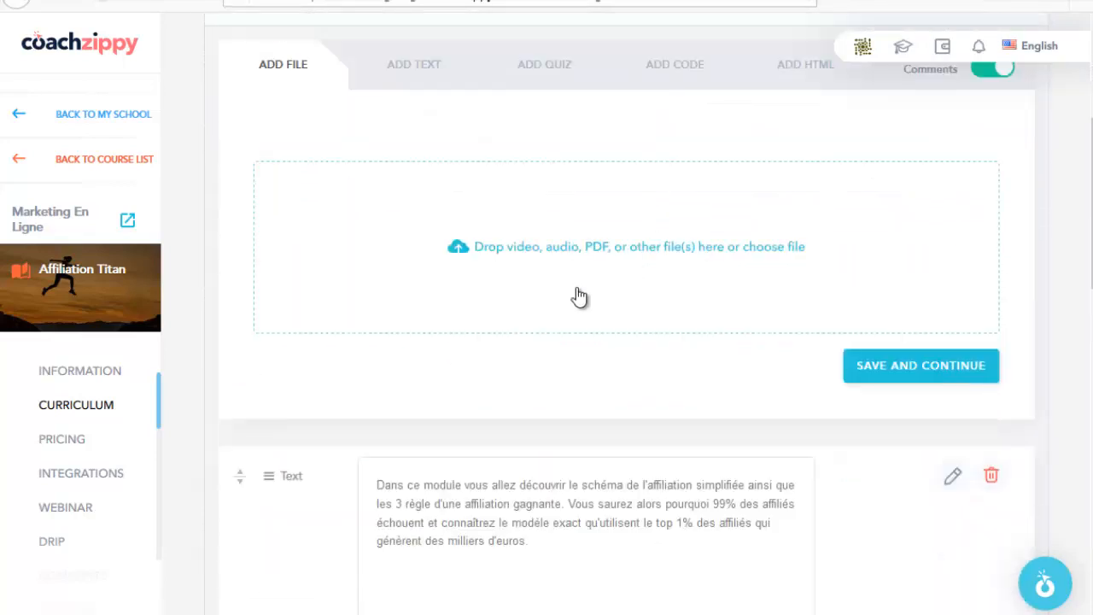
scroll(521, 328, "down", 2)
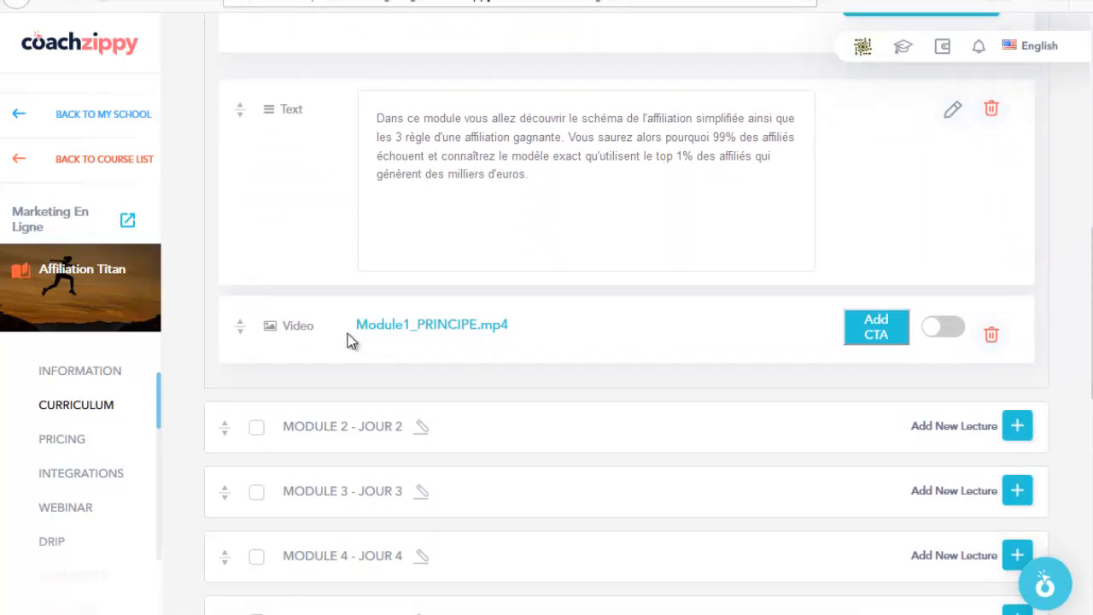
scroll(551, 350, "up", 2)
scroll(552, 357, "up", 1)
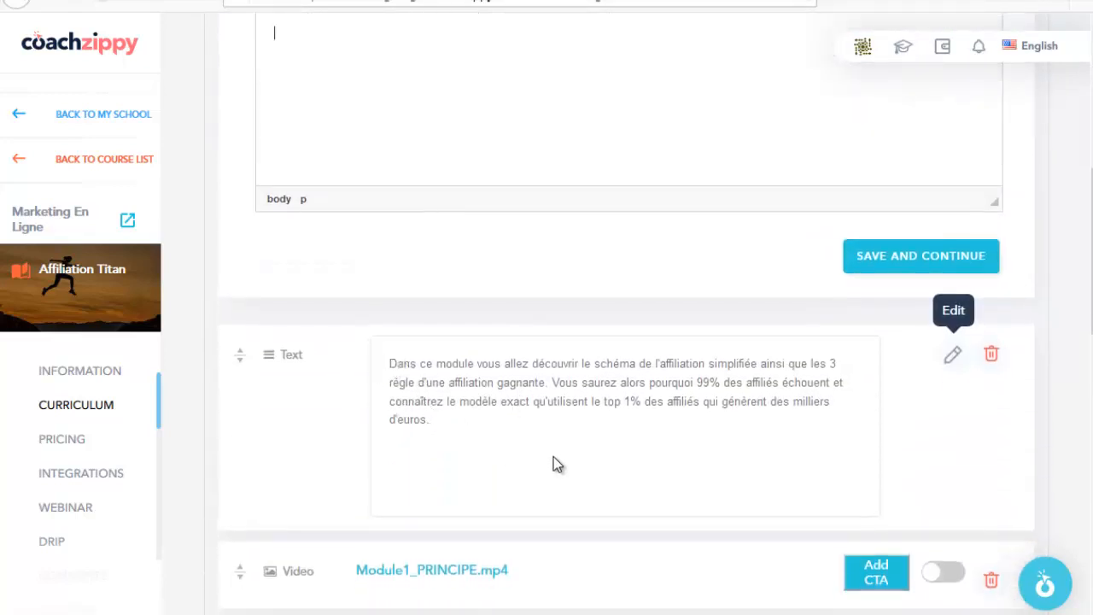
scroll(553, 458, "down", 1)
scroll(524, 436, "up", 3)
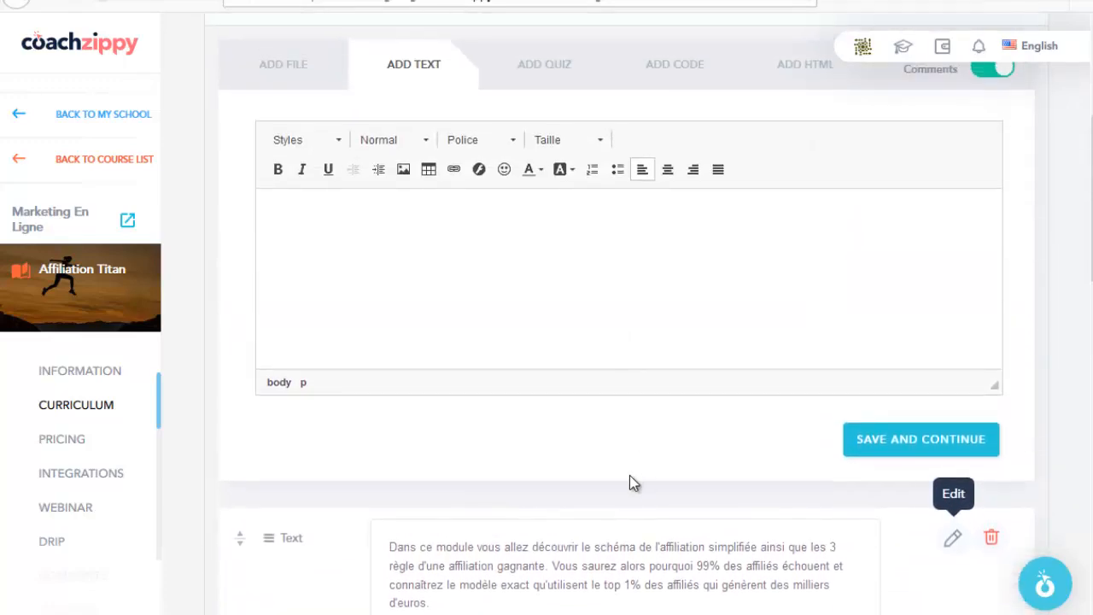
Step: Review the lecture's quiz question on why 99% of affiliates fail, answered 'Ils manquent de budget'
left_click(544, 64)
scroll(385, 166, "down", 4)
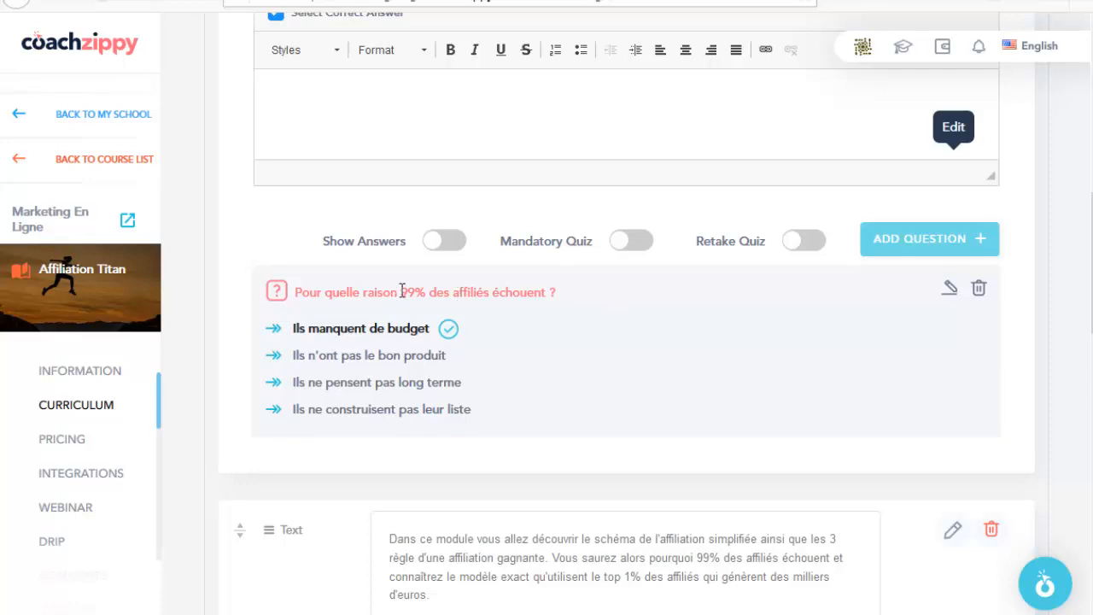
scroll(649, 214, "up", 5)
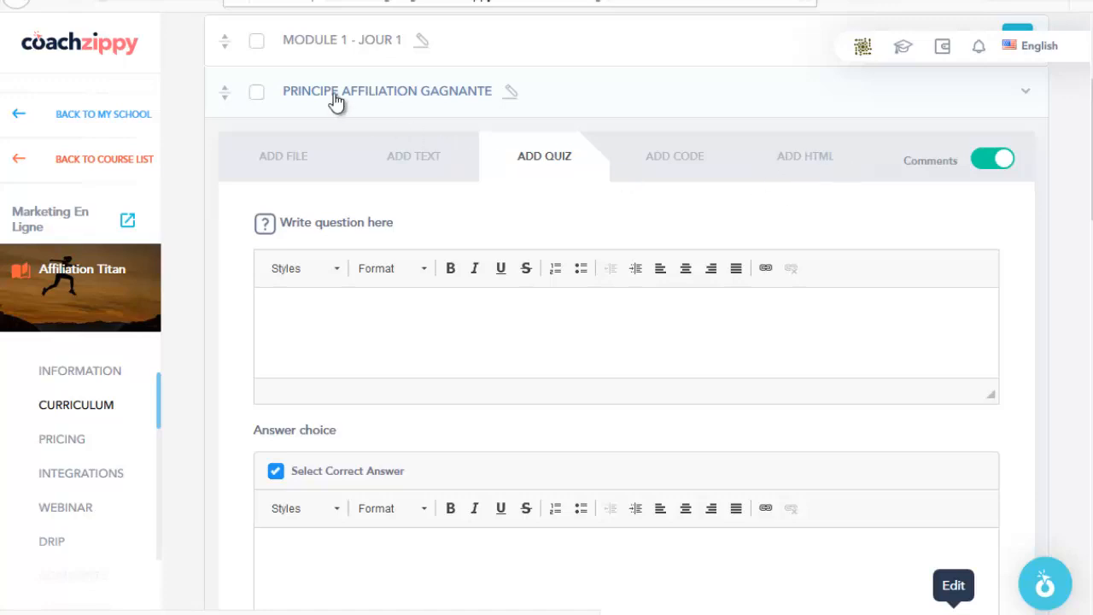
scroll(537, 261, "down", 12)
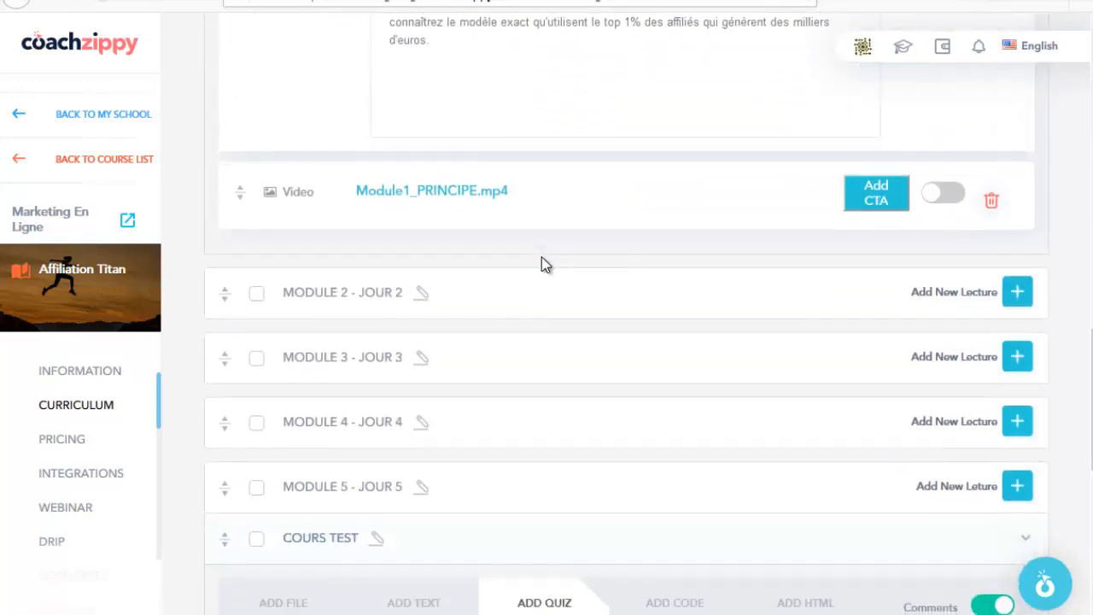
scroll(541, 263, "down", 5)
Step: Delete the COURS TEST lecture, selected together with MODULE 5 - JOUR 5
scroll(545, 260, "up", 1)
left_click(256, 145)
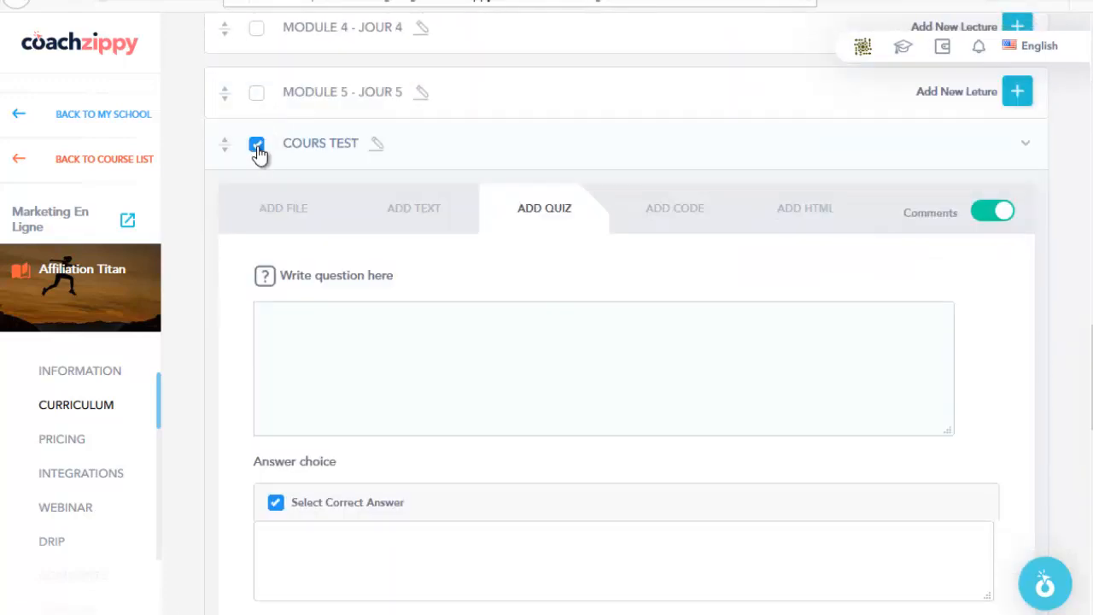
left_click(256, 95)
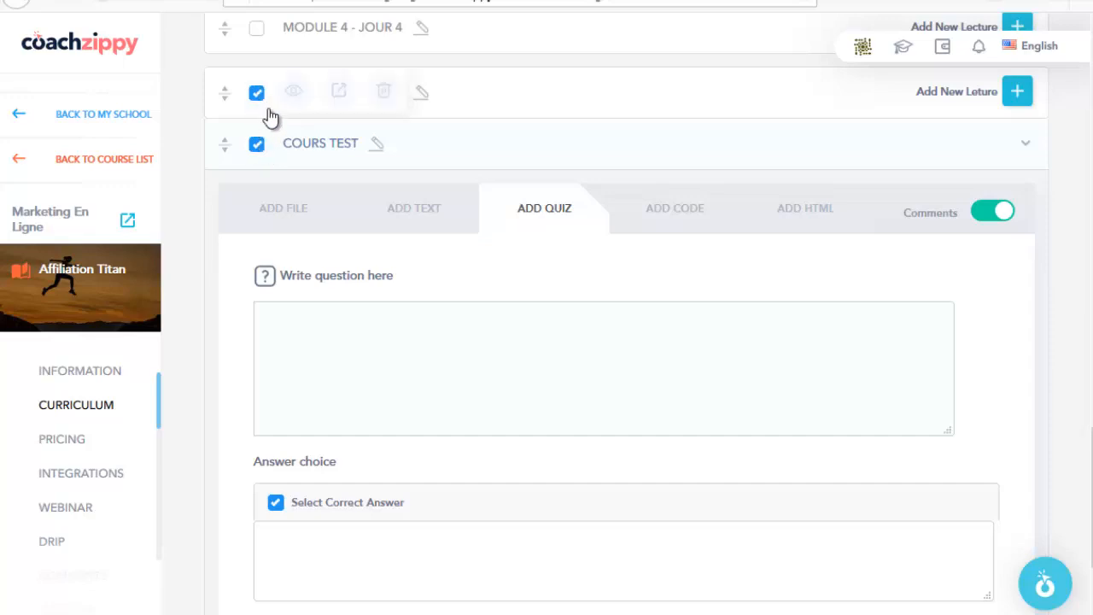
left_click(383, 92)
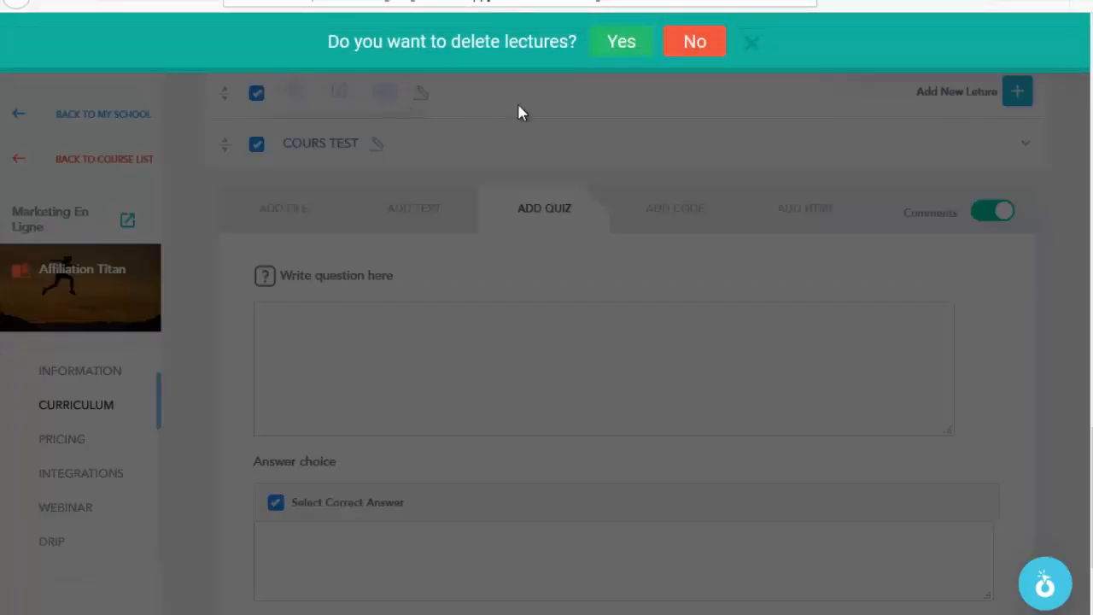
left_click(621, 42)
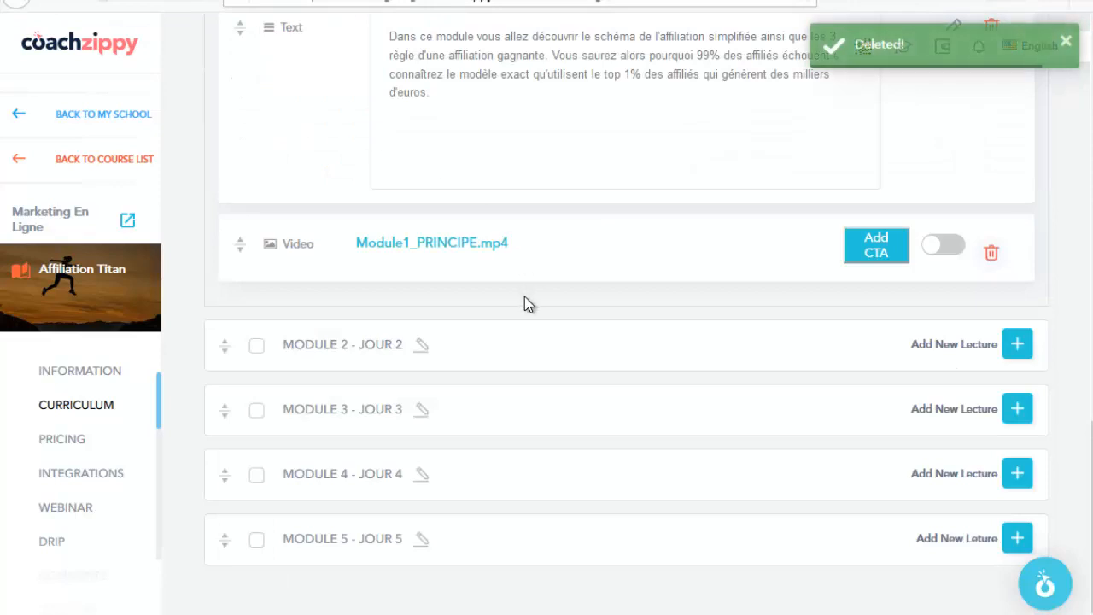
Step: Delete the now-empty MODULE 5 - JOUR 5 section so the curriculum ends at Module 4
left_click(256, 540)
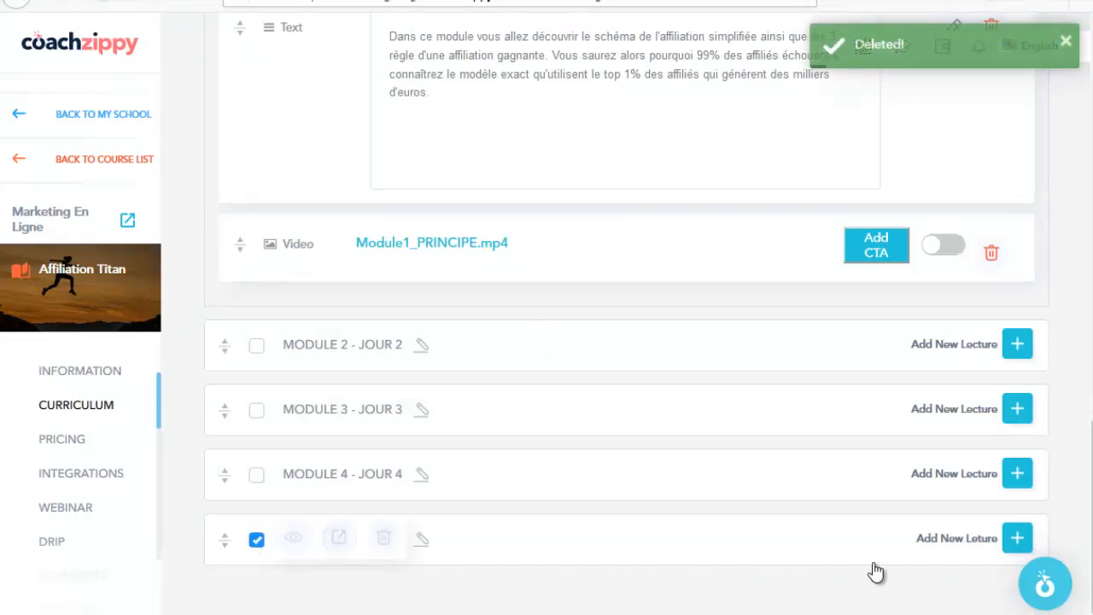
left_click(383, 537)
left_click(620, 42)
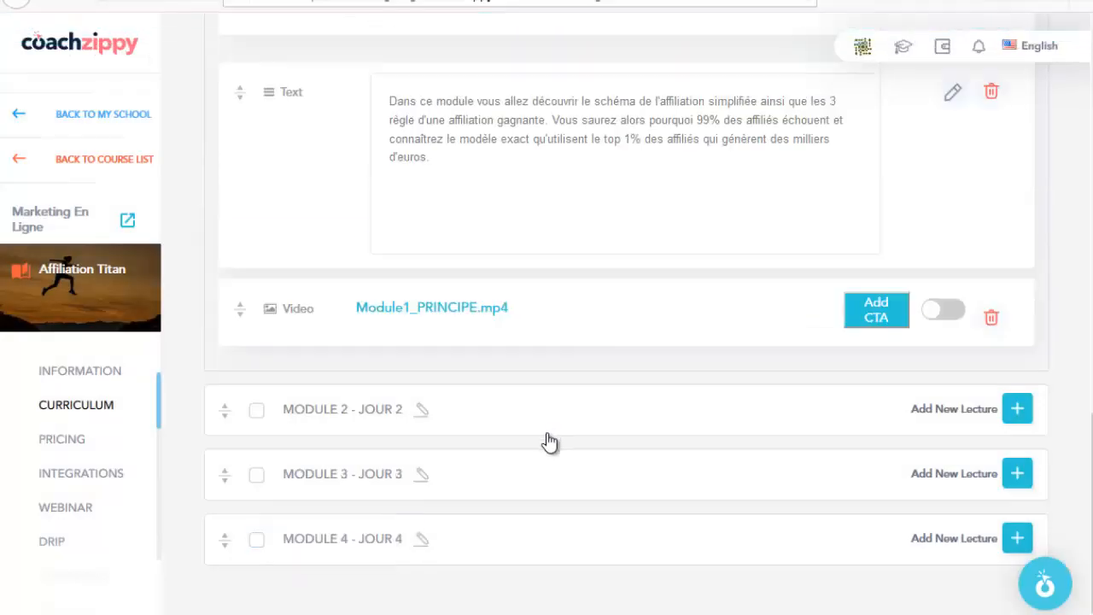
Step: Collapse the PRINCIPE AFFILIATION GAGNANTE lecture and look over the remaining curriculum
scroll(488, 532, "up", 10)
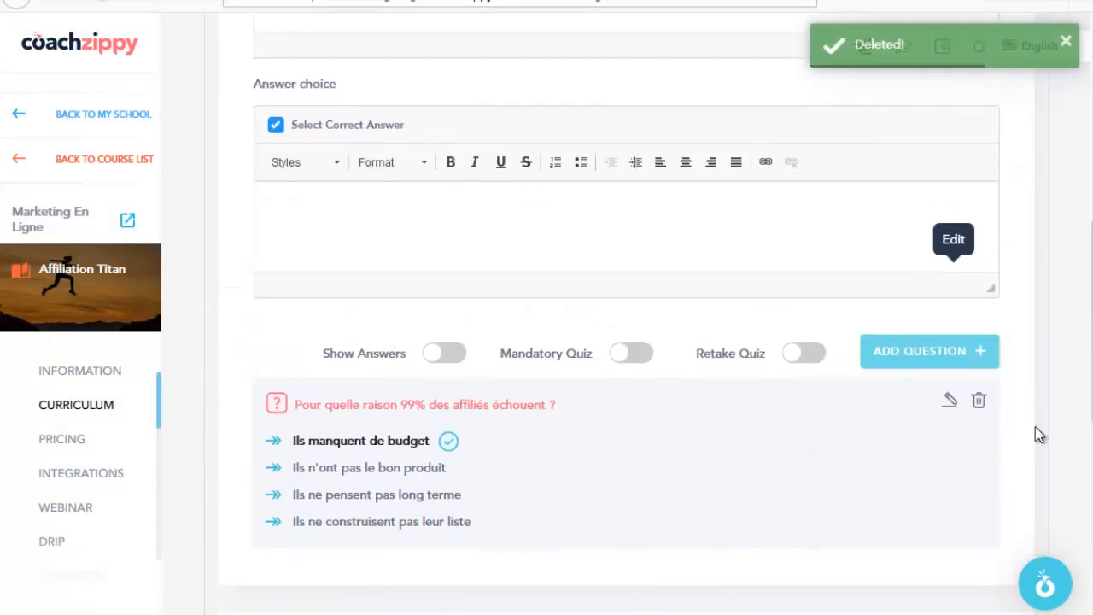
scroll(861, 308, "up", 6)
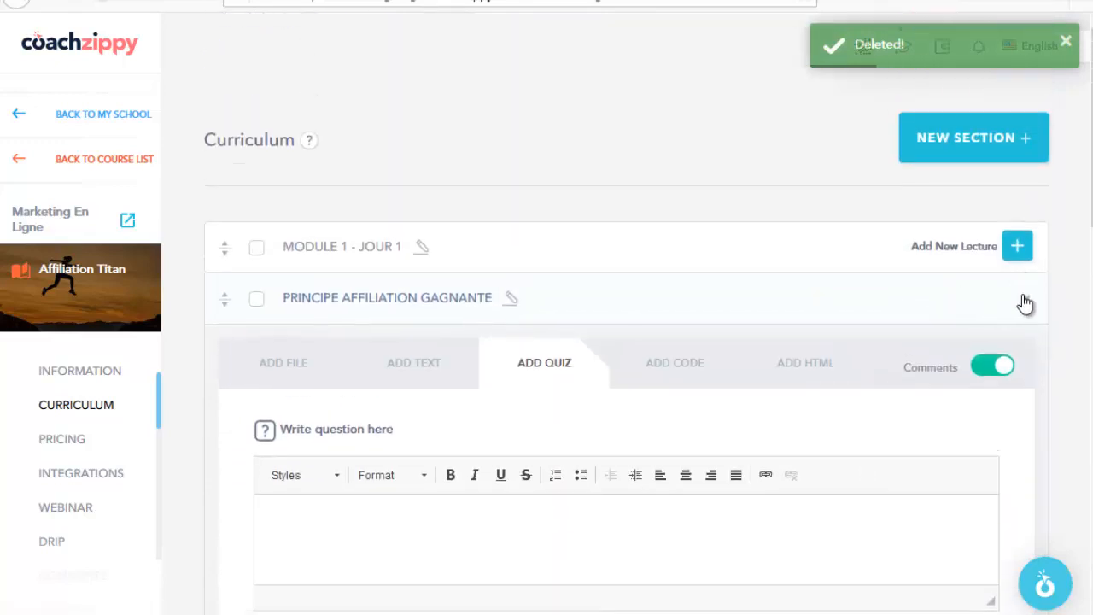
left_click(1025, 303)
scroll(313, 211, "down", 2)
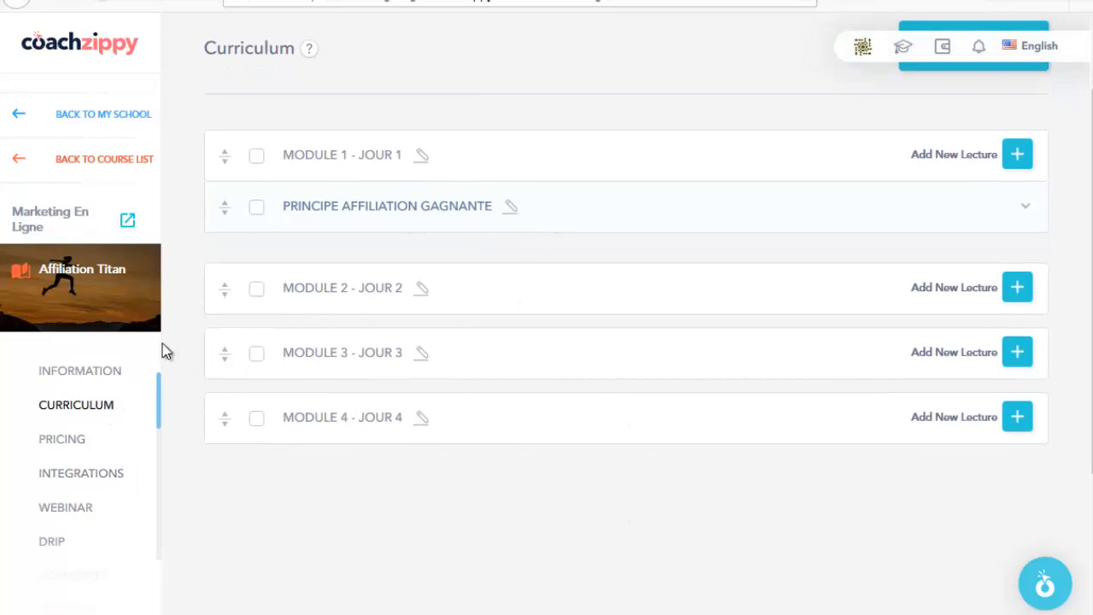
scroll(122, 418, "down", 1)
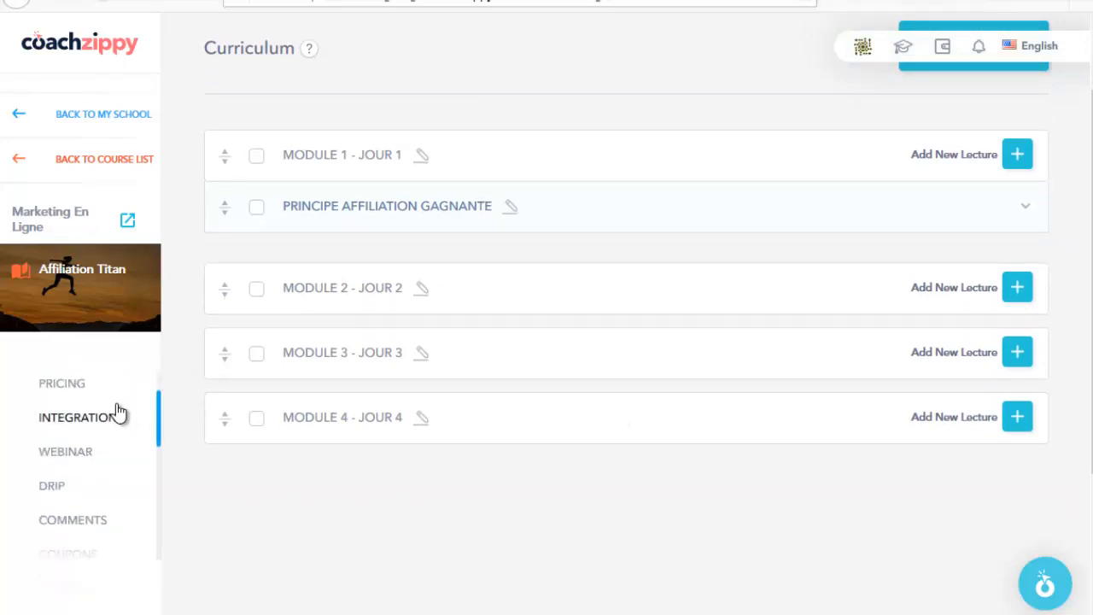
scroll(117, 427, "up", 3)
Step: Start a trial one-time purchase plan on the Pricing page with Euro as currency
left_click(68, 453)
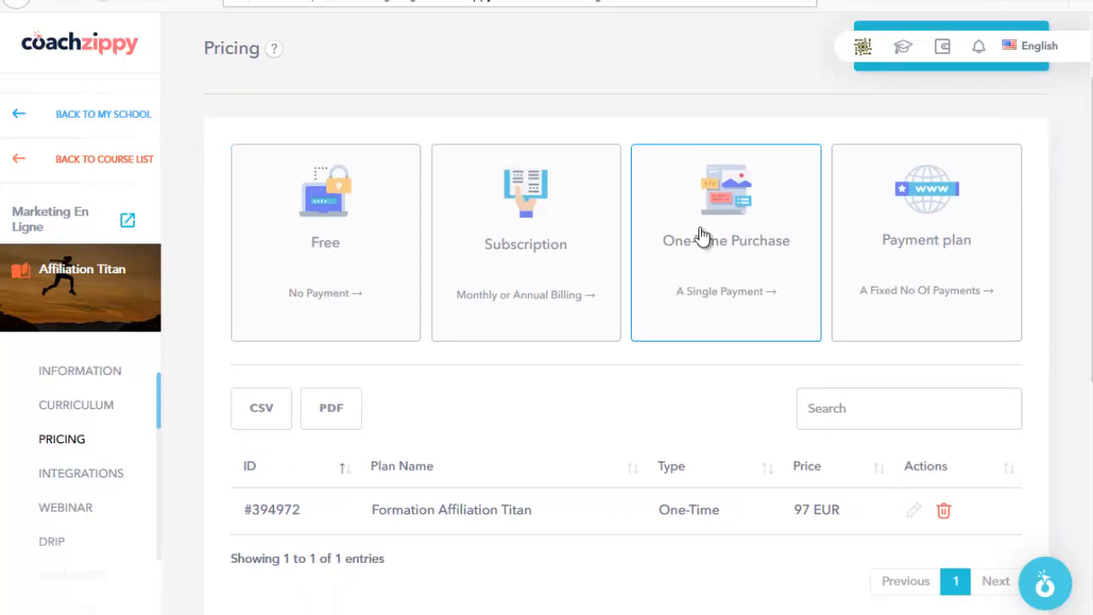
left_click(724, 258)
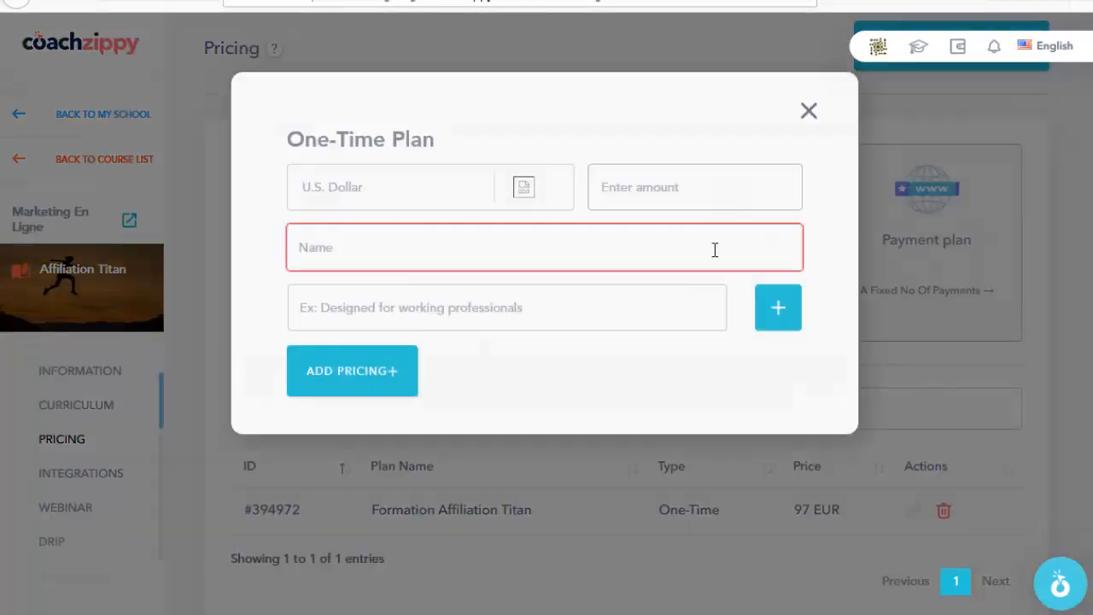
left_click(519, 219)
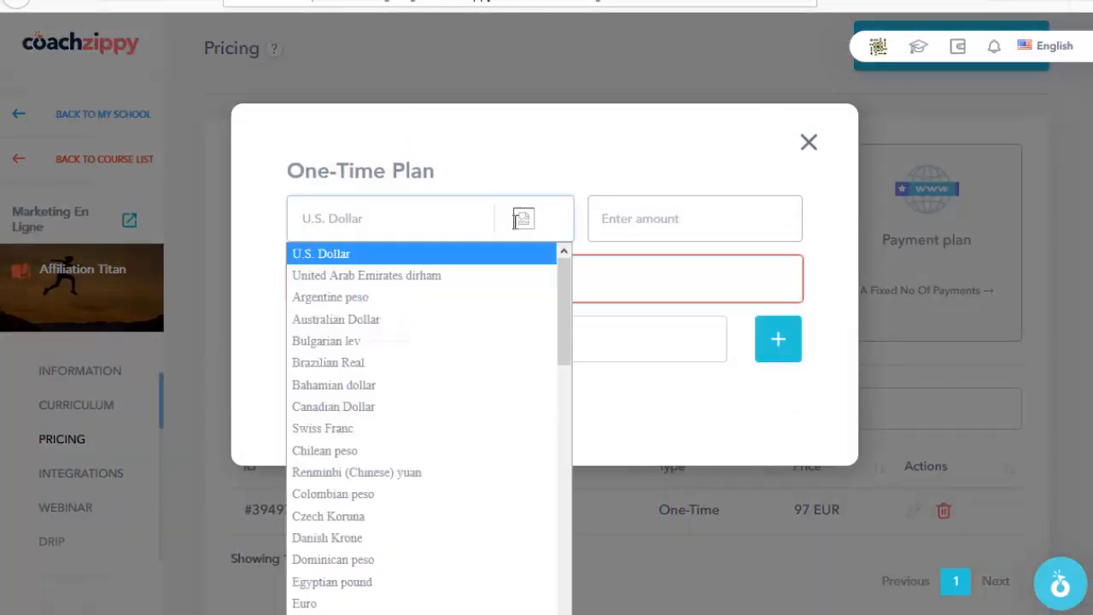
scroll(427, 350, "down", 1)
scroll(385, 444, "down", 1)
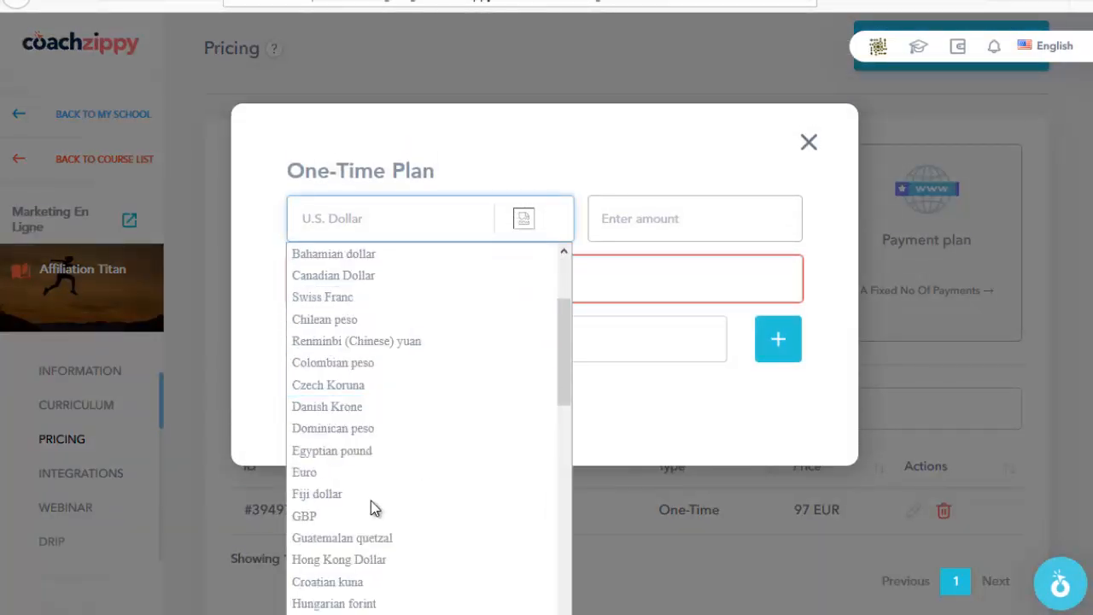
left_click(348, 468)
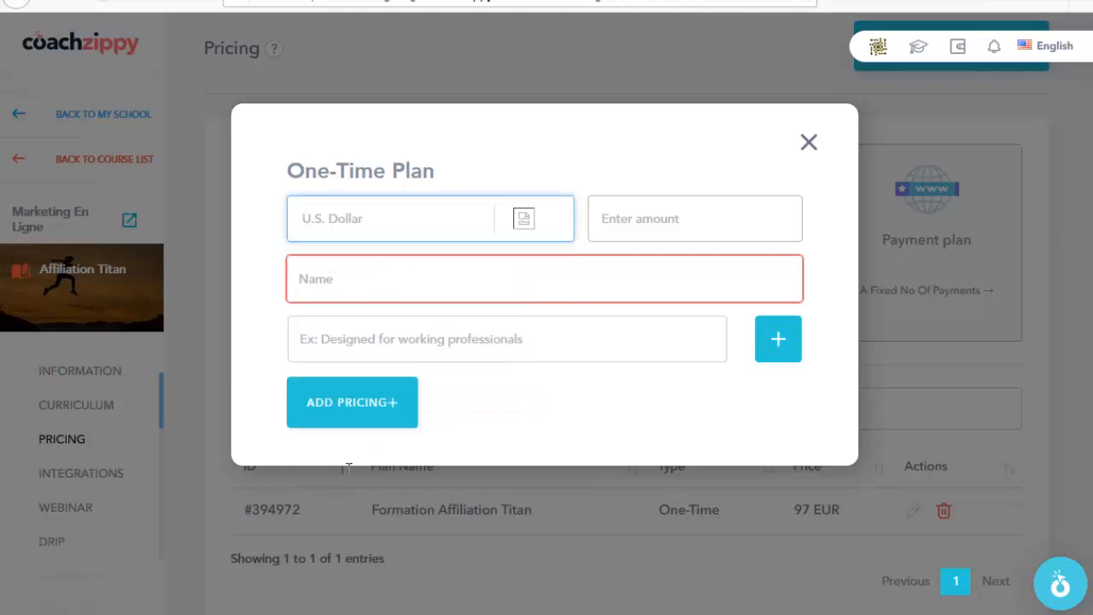
Step: Try price 187 and name 'formation', discard it, and confirm the existing 97 EUR One-Time plan
left_click(670, 220)
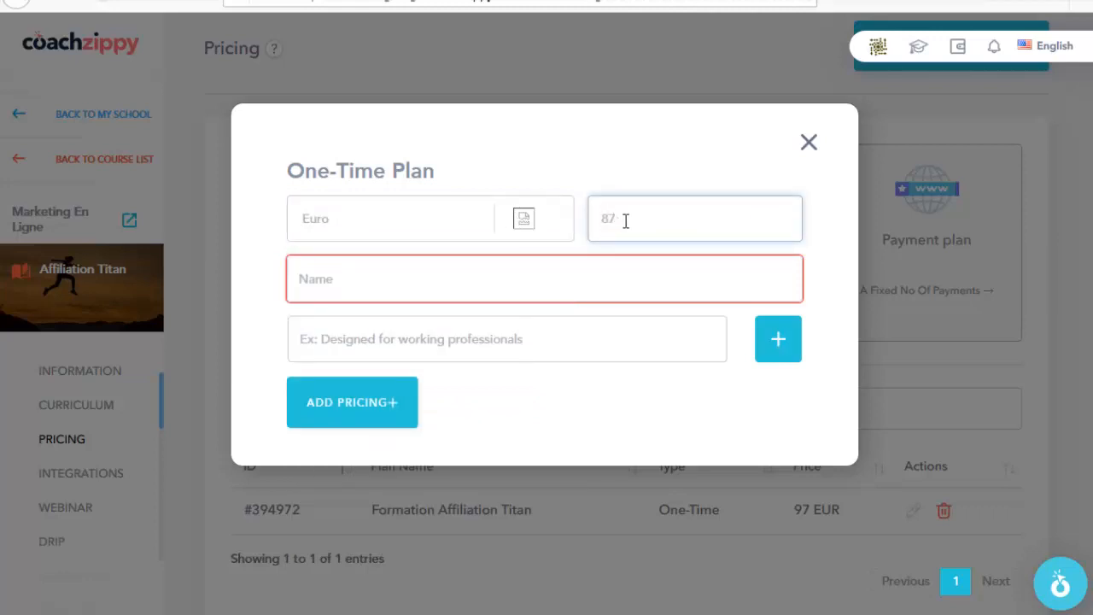
left_click(517, 277)
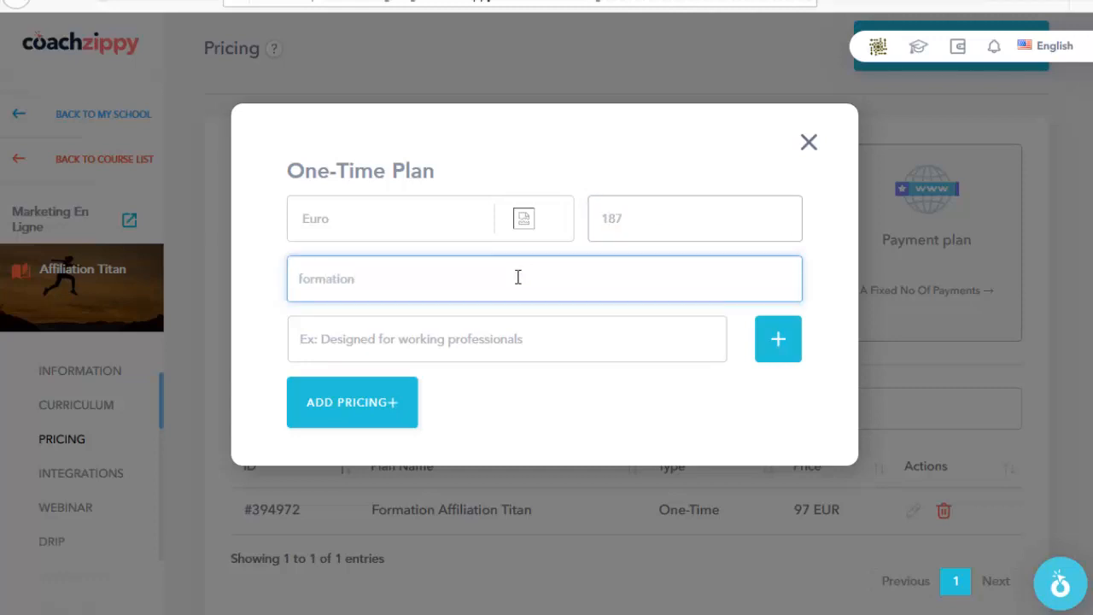
left_click(378, 342)
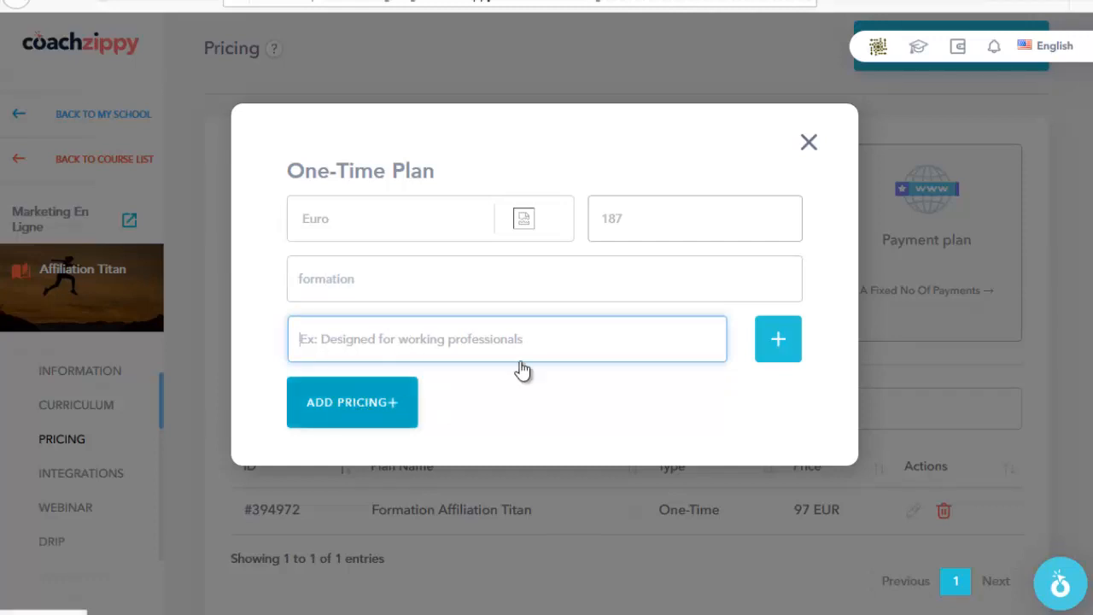
left_click(809, 144)
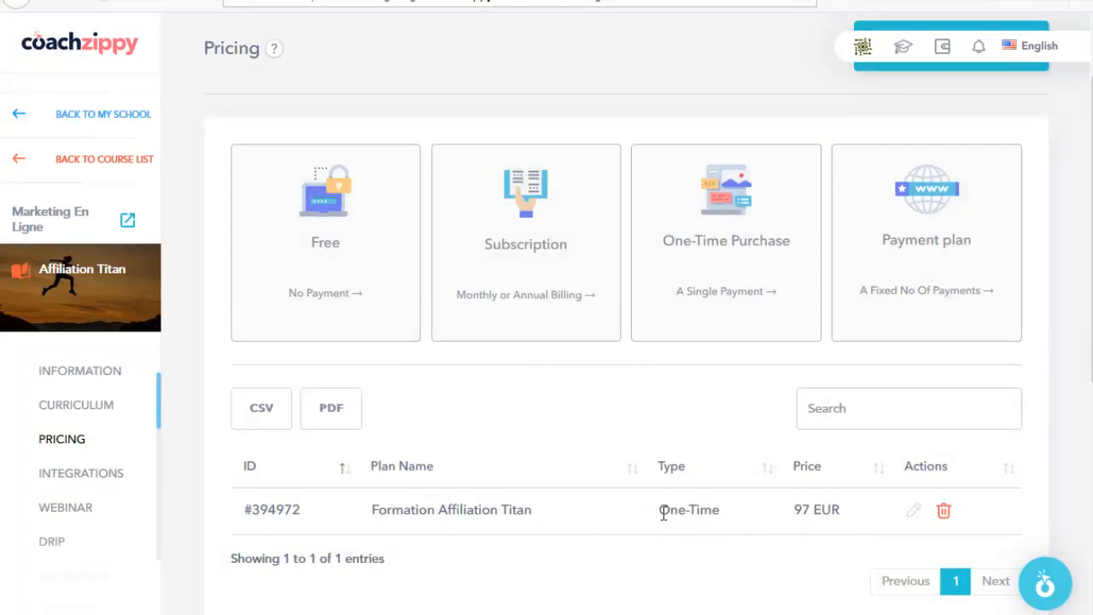
left_click_drag(677, 509, 721, 510)
left_click_drag(799, 510, 834, 509)
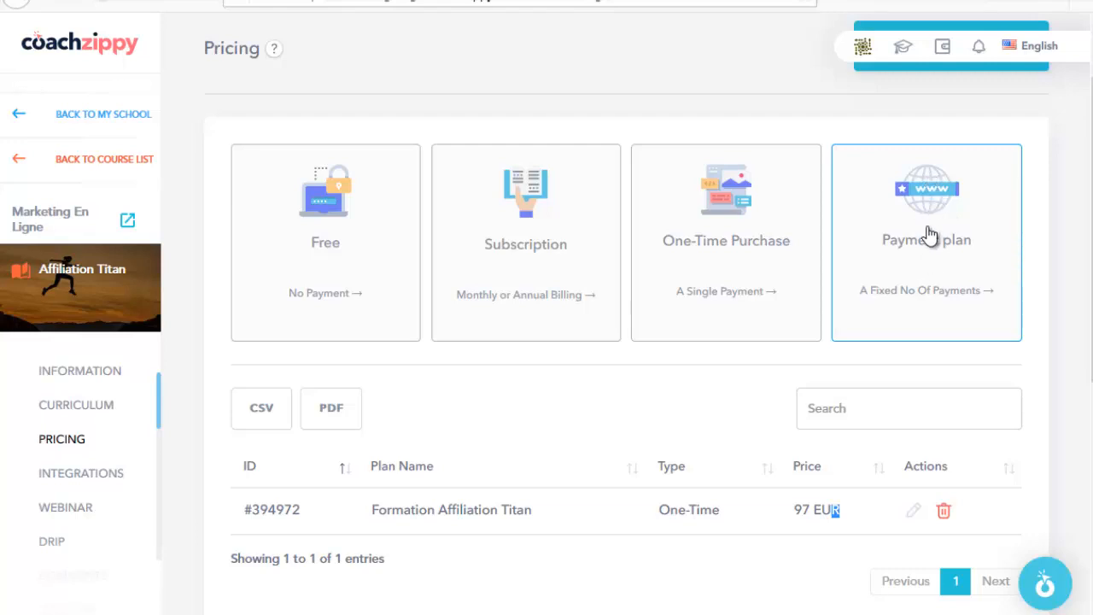
Step: Check Integrations: Aweber autoresponder connected, header pixel tracking code box still empty
left_click(93, 480)
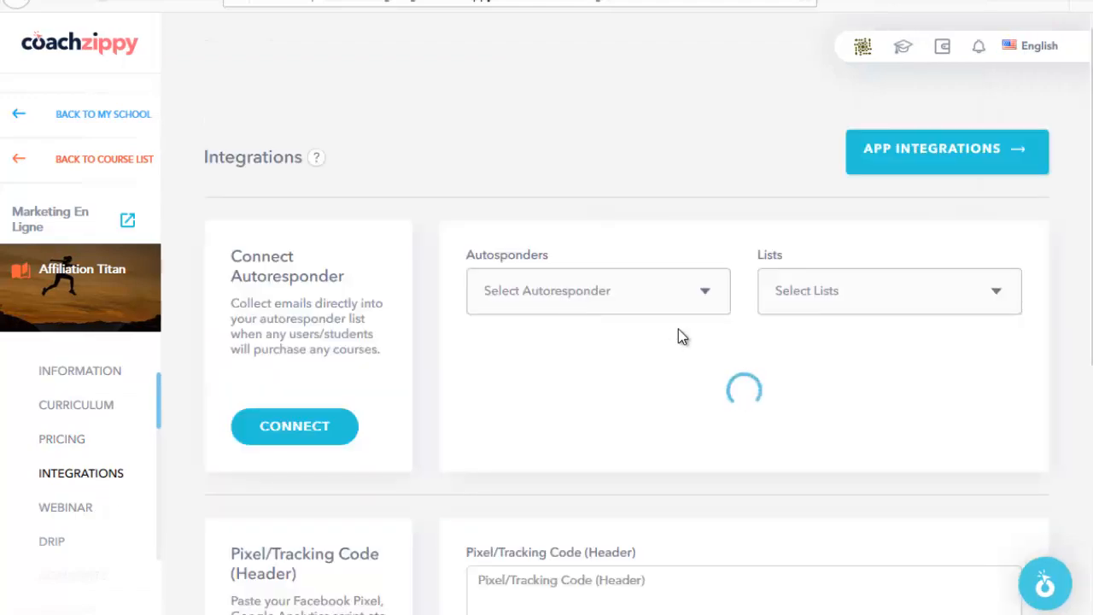
scroll(350, 167, "down", 1)
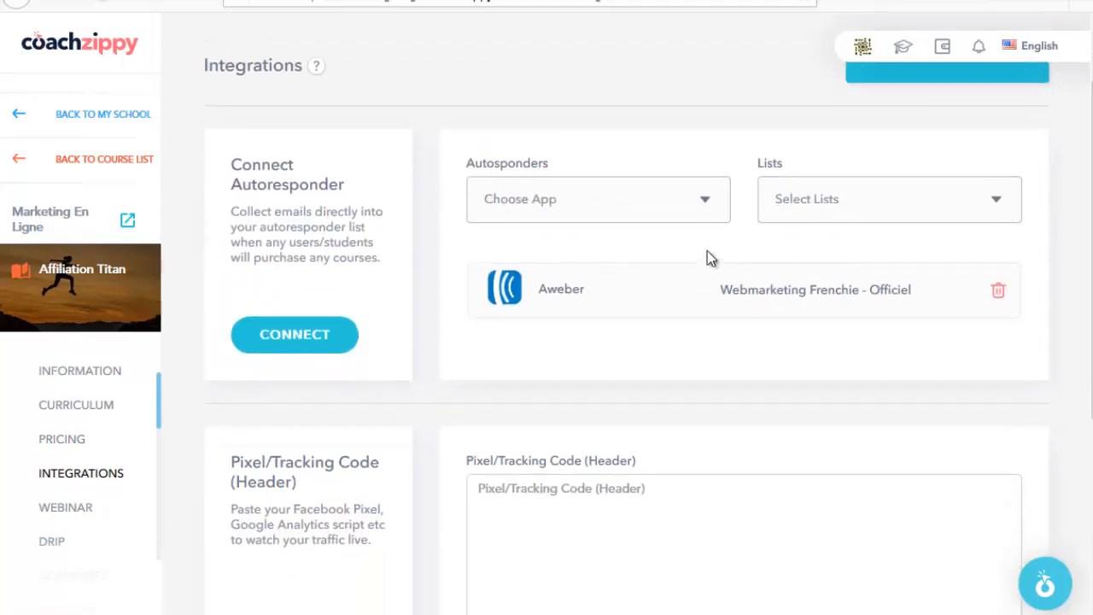
left_click(681, 207)
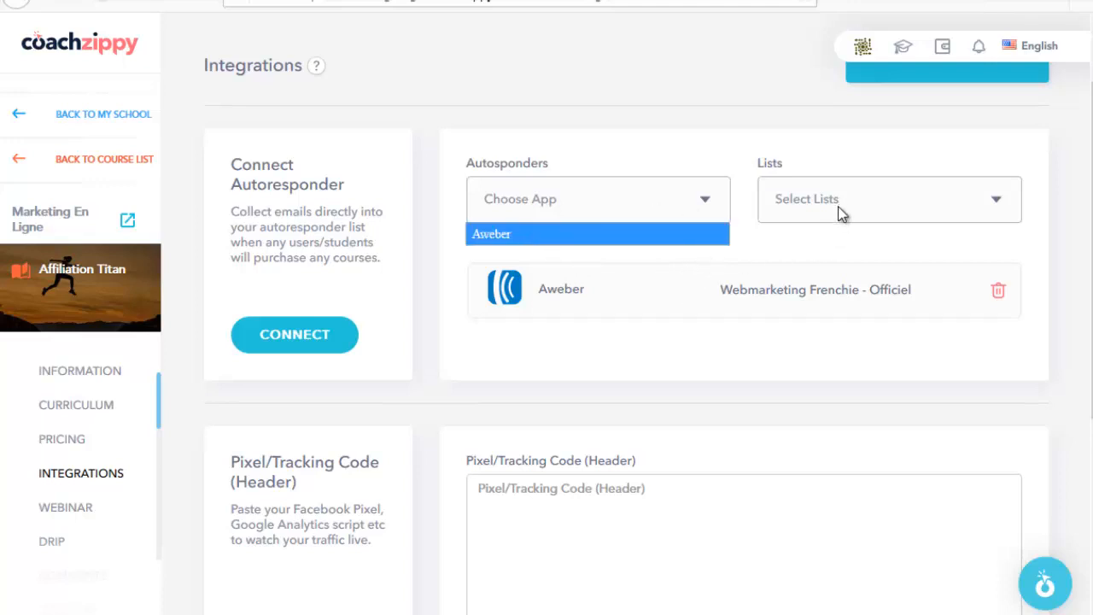
left_click(430, 342)
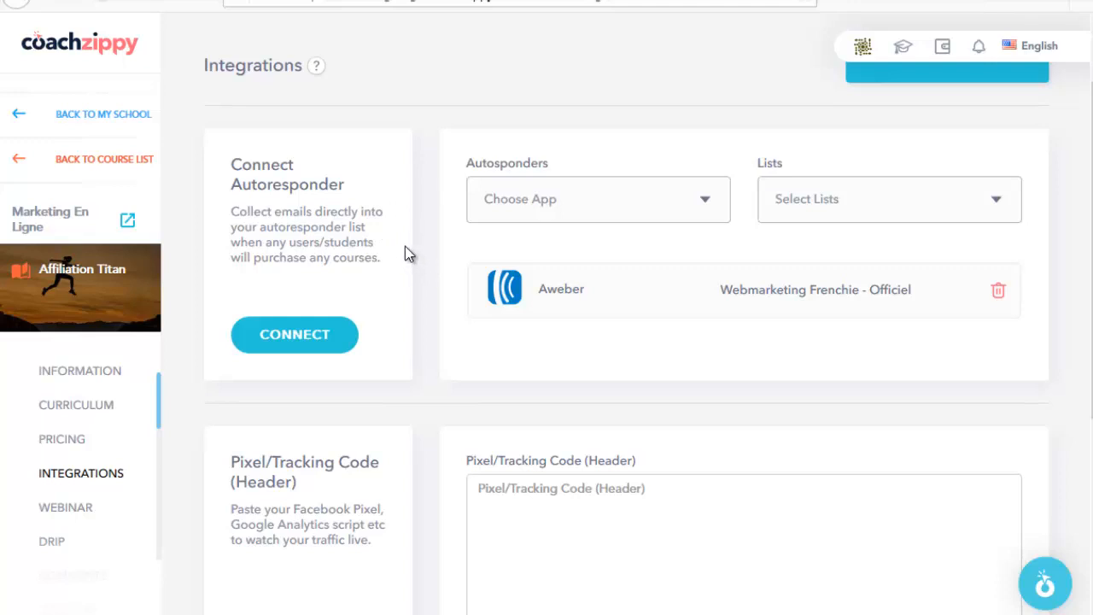
scroll(405, 288, "down", 2)
scroll(316, 306, "down", 2)
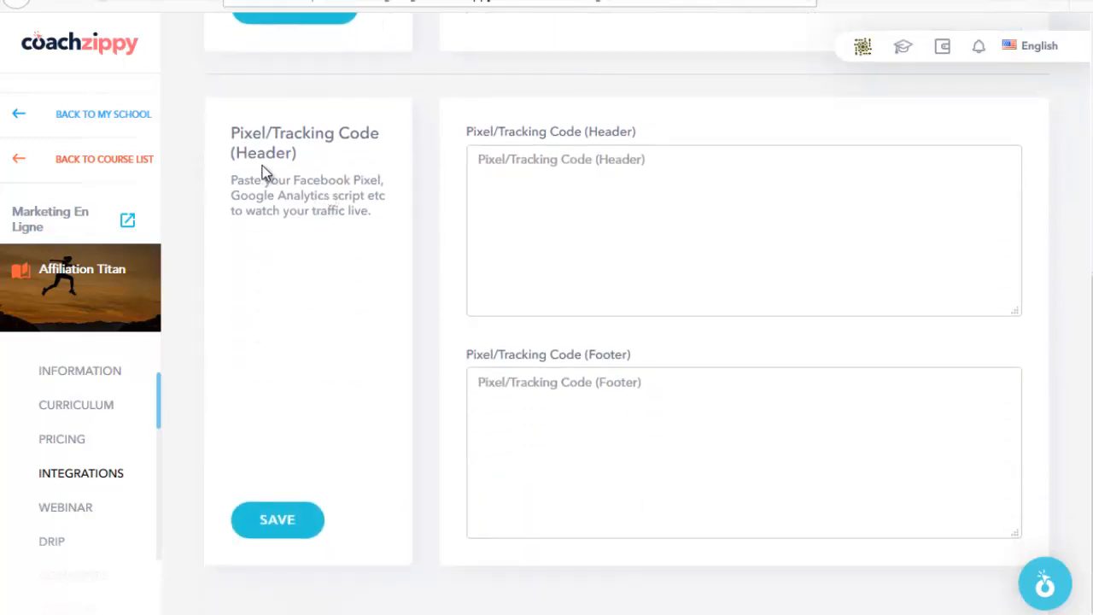
left_click(476, 162)
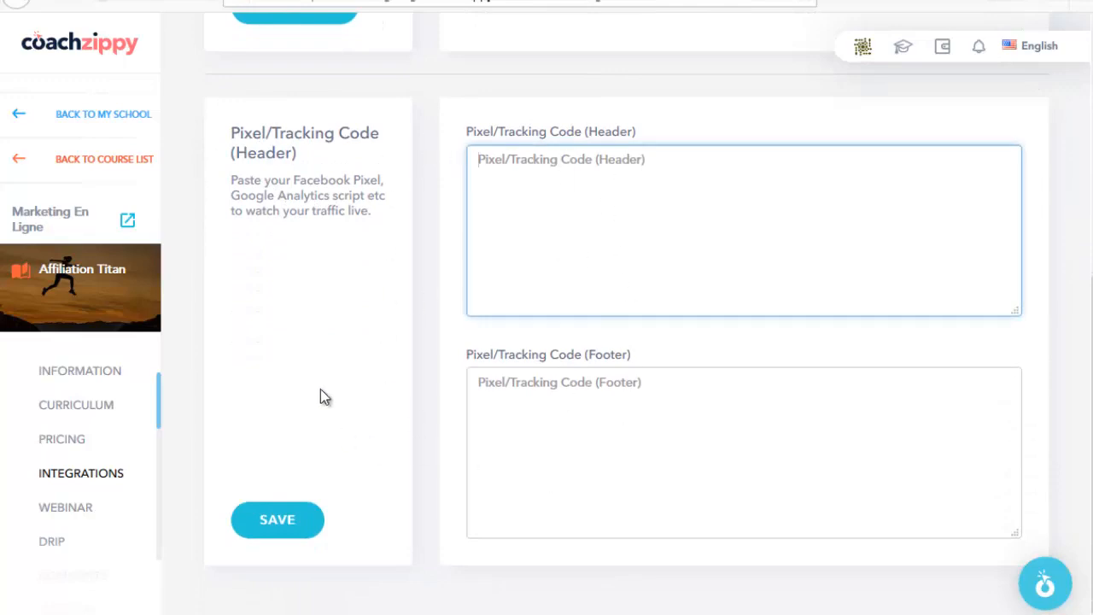
scroll(86, 426, "down", 1)
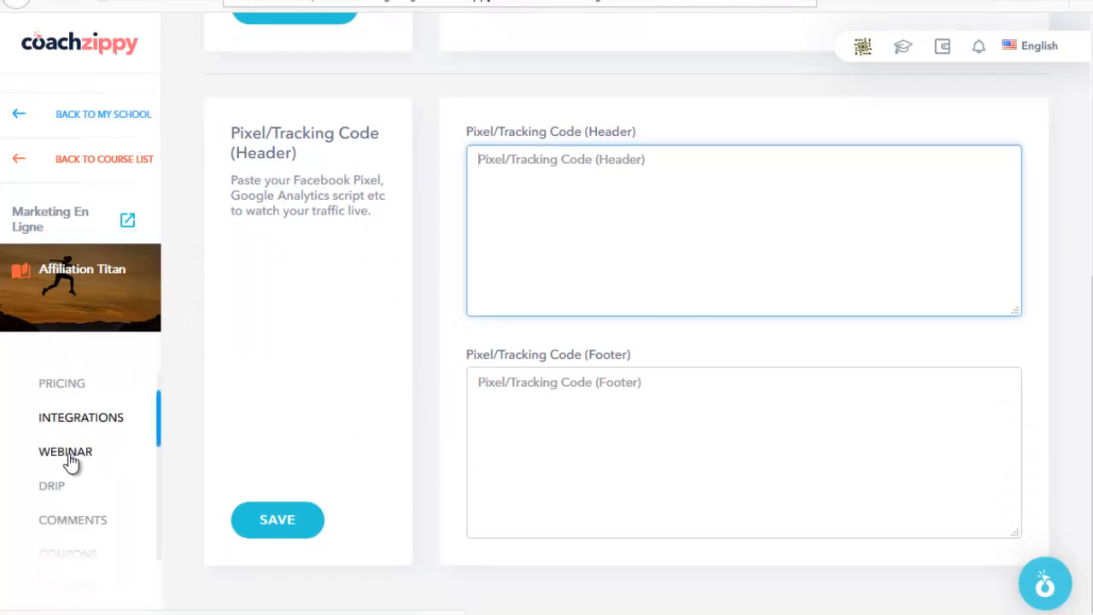
Step: Open the Webinar page showing one recurring webinar with 0 registrants
left_click(71, 461)
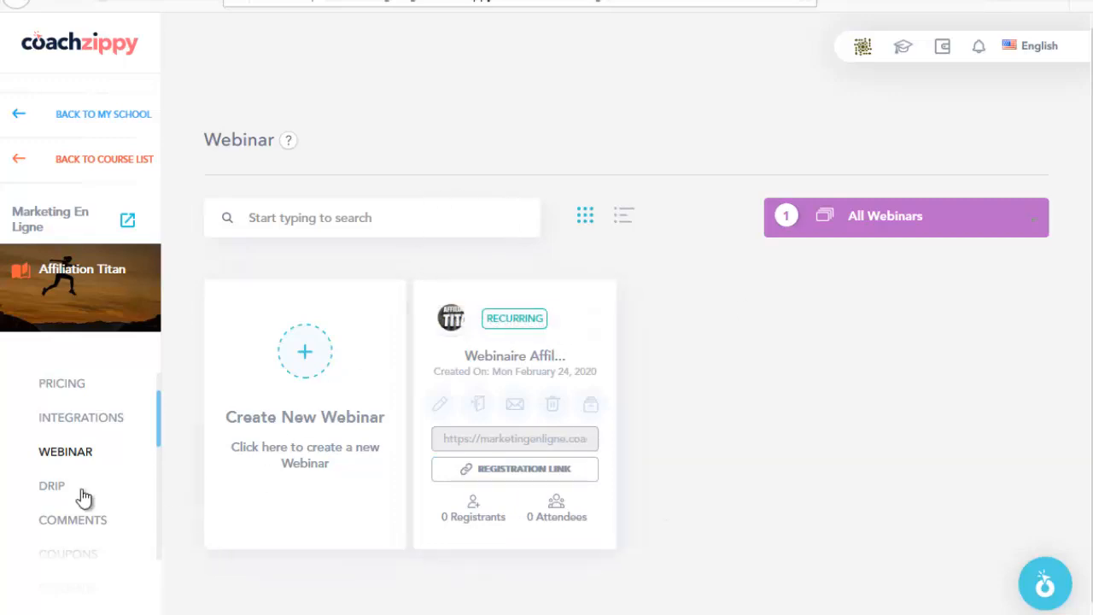
Step: Try Periodically (Every Week) and Day wise drip options, then restore Marked as completed
left_click(53, 491)
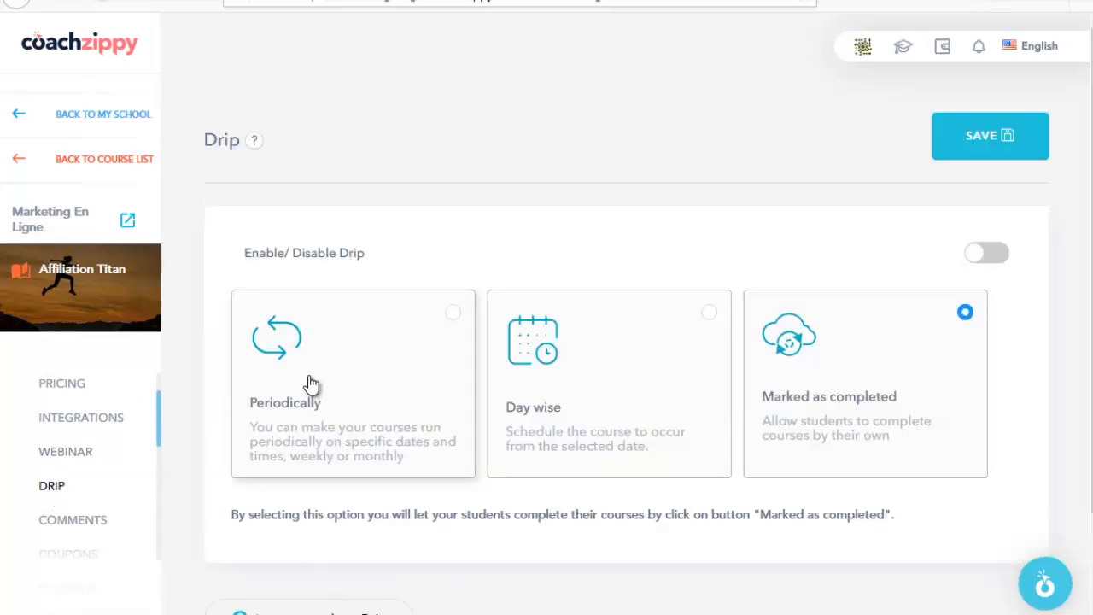
scroll(461, 403, "down", 1)
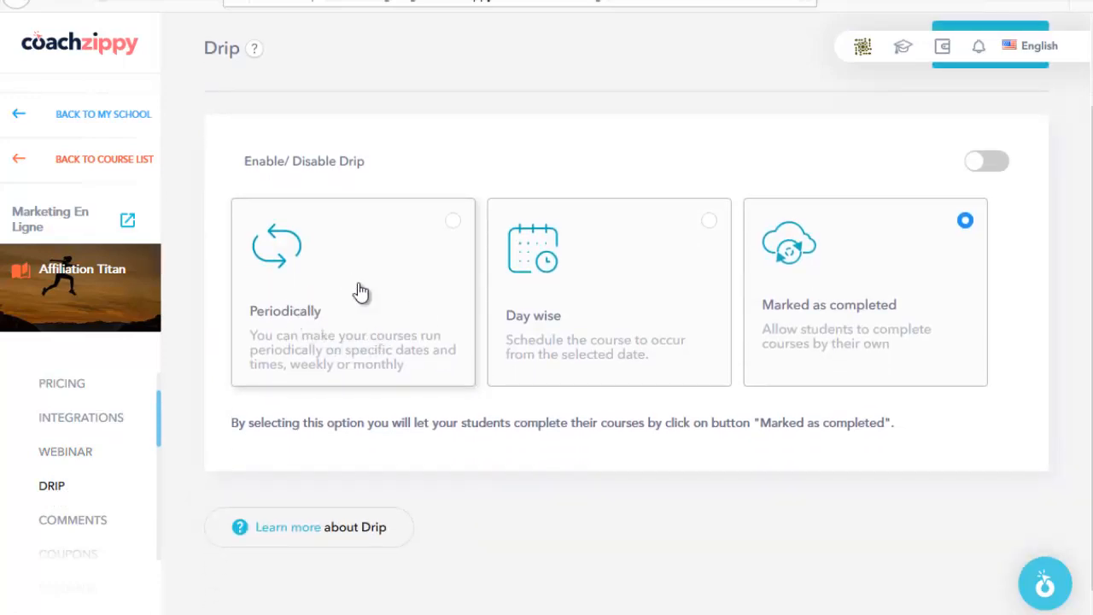
left_click(452, 231)
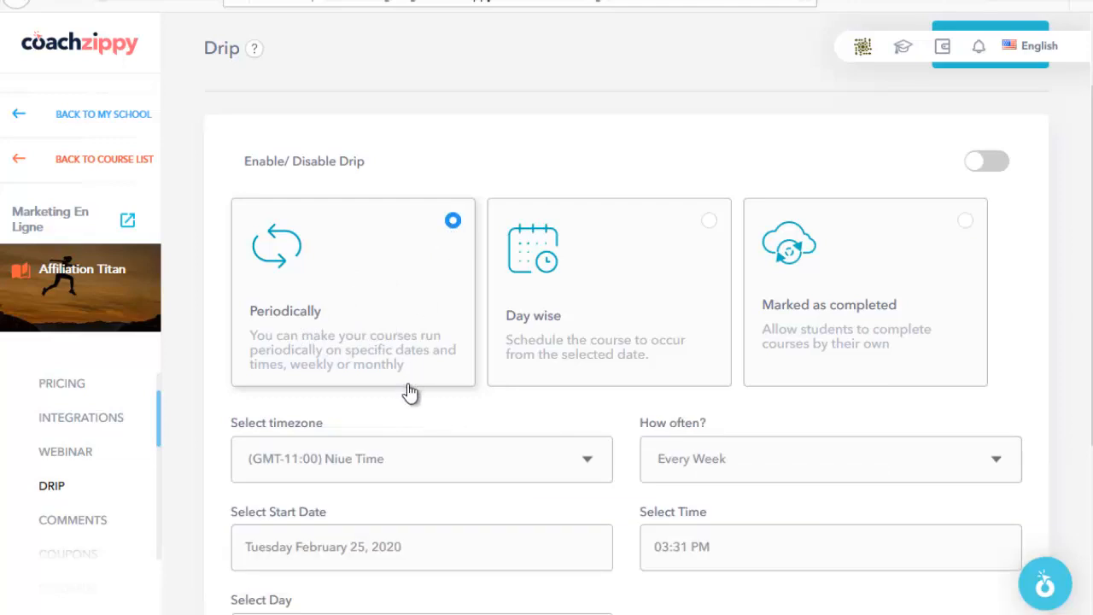
scroll(415, 380, "down", 2)
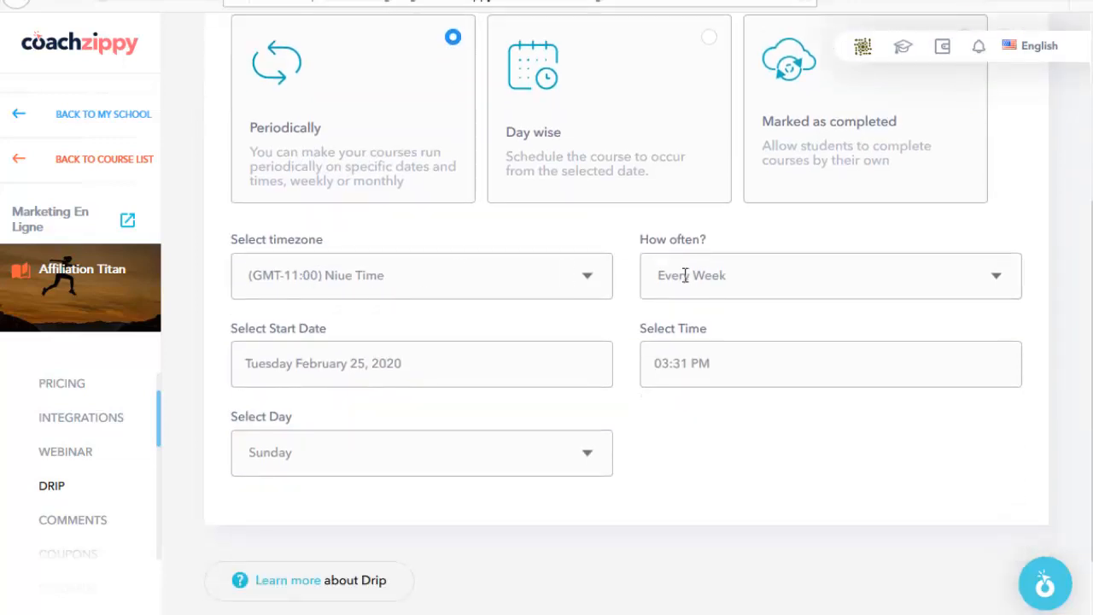
left_click(684, 275)
left_click(685, 275)
left_click(304, 365)
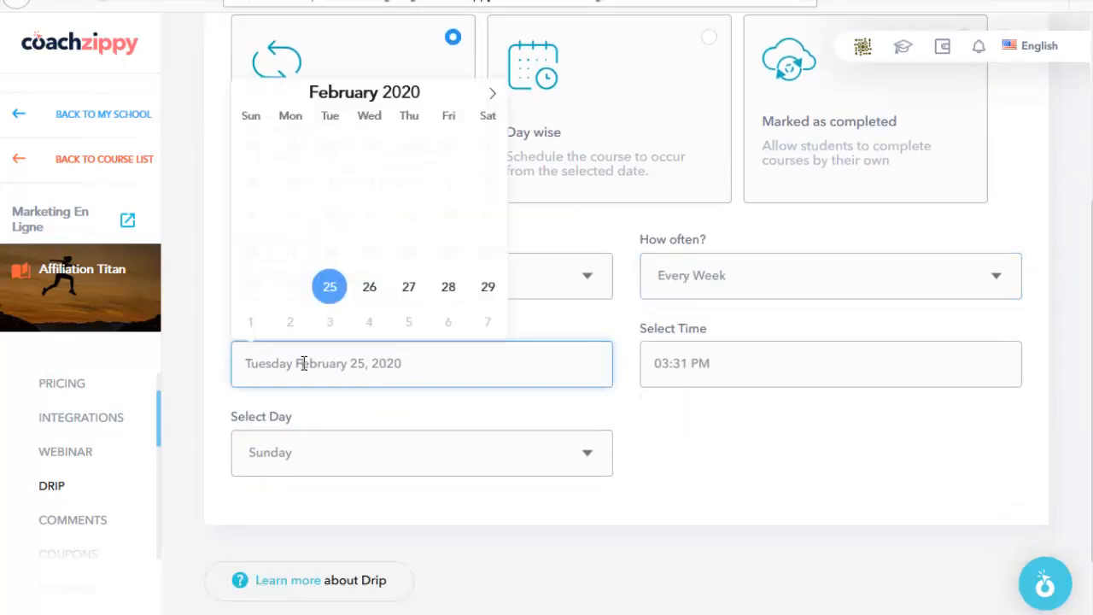
left_click(717, 424)
scroll(334, 210, "up", 2)
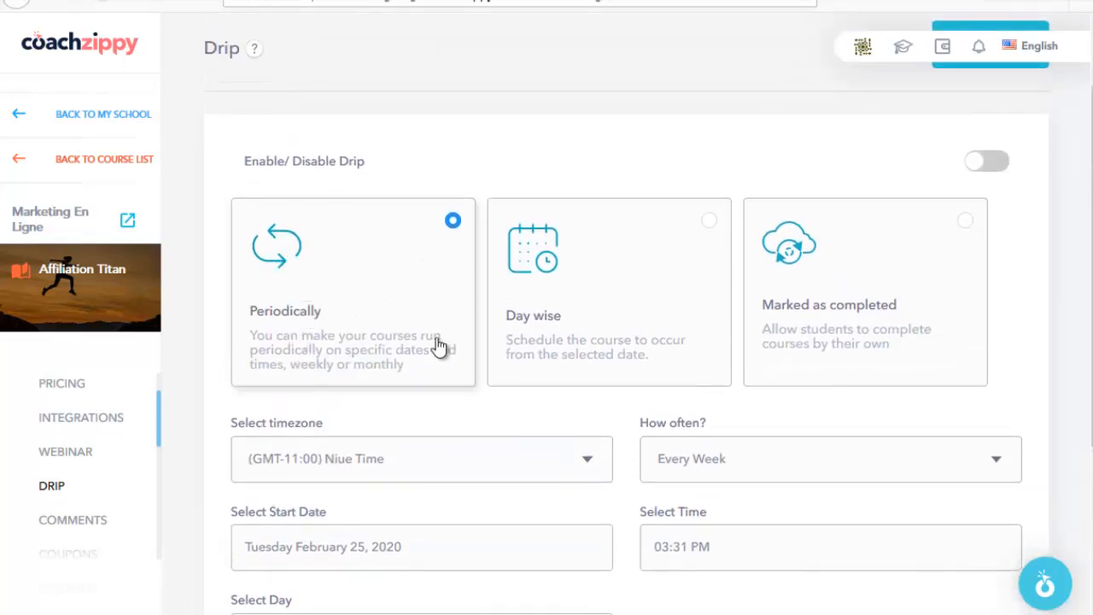
left_click(563, 277)
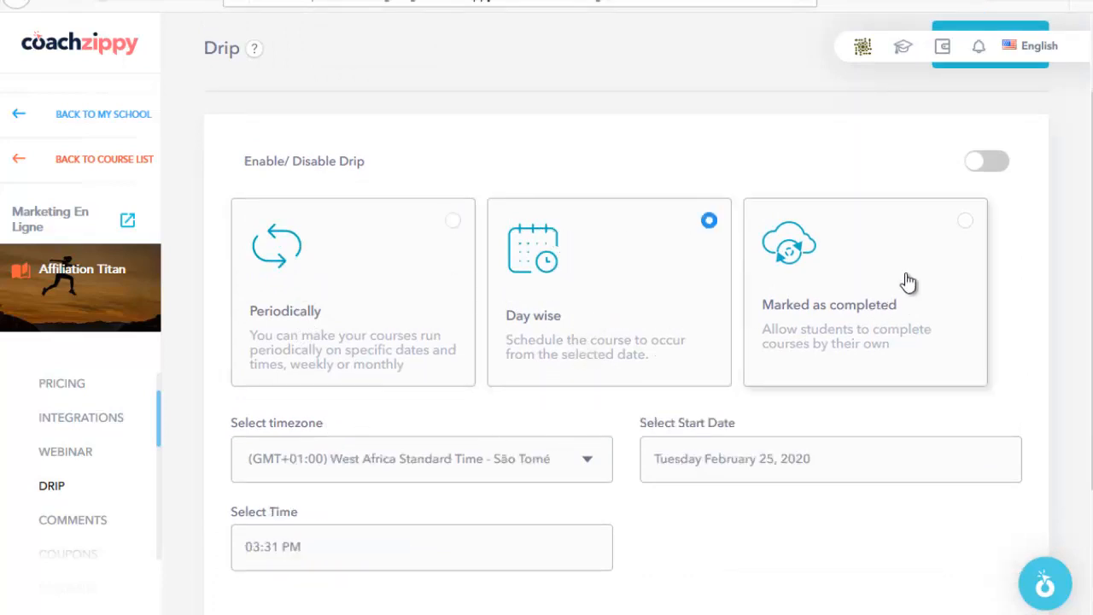
left_click(963, 226)
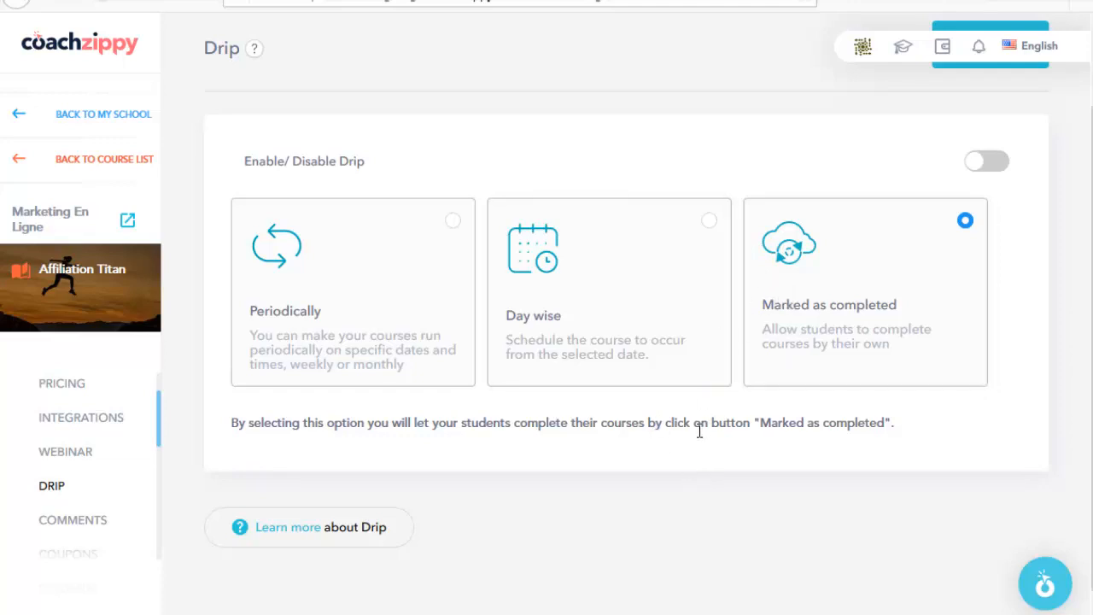
Step: Open the course's Comments page and scroll through it
scroll(81, 495, "down", 1)
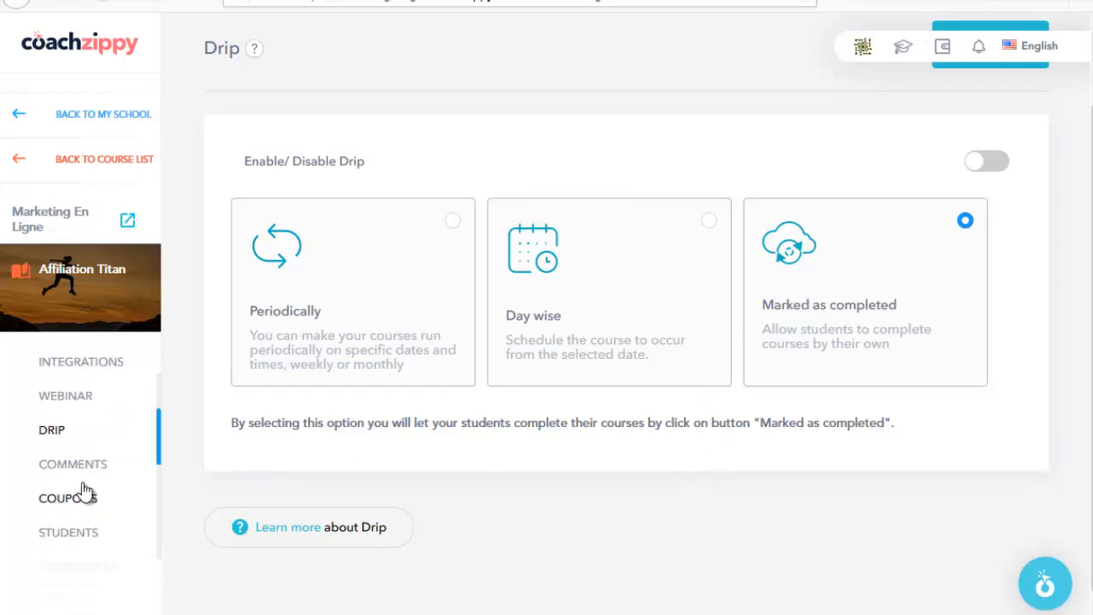
left_click(73, 464)
scroll(496, 400, "up", 3)
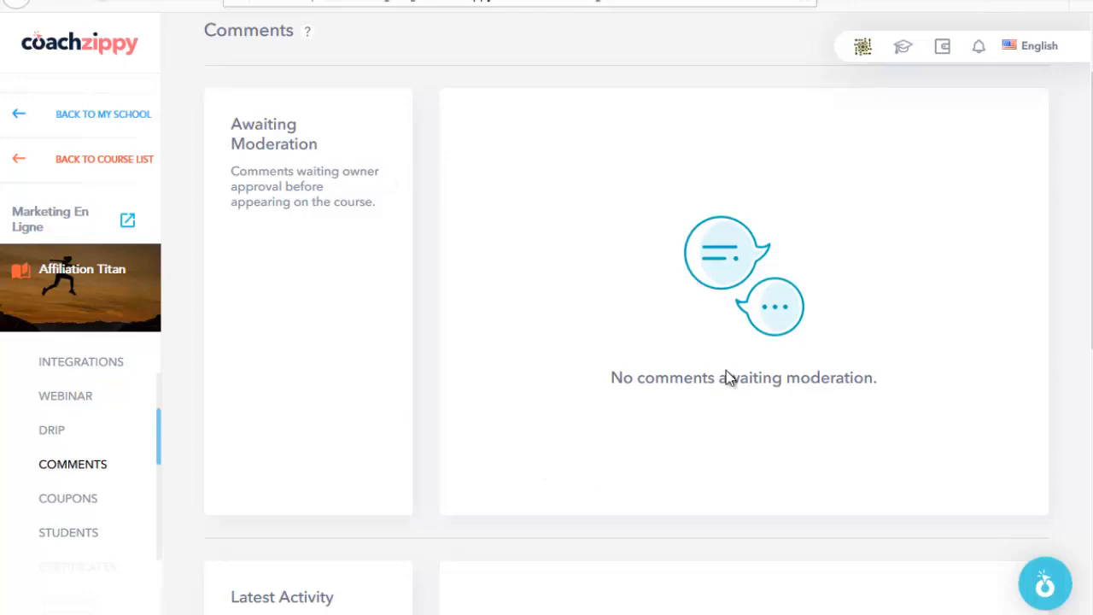
scroll(97, 476, "down", 1)
Step: Open Coupons and inspect the réduction 50 % coupon with code REDUC50
left_click(81, 445)
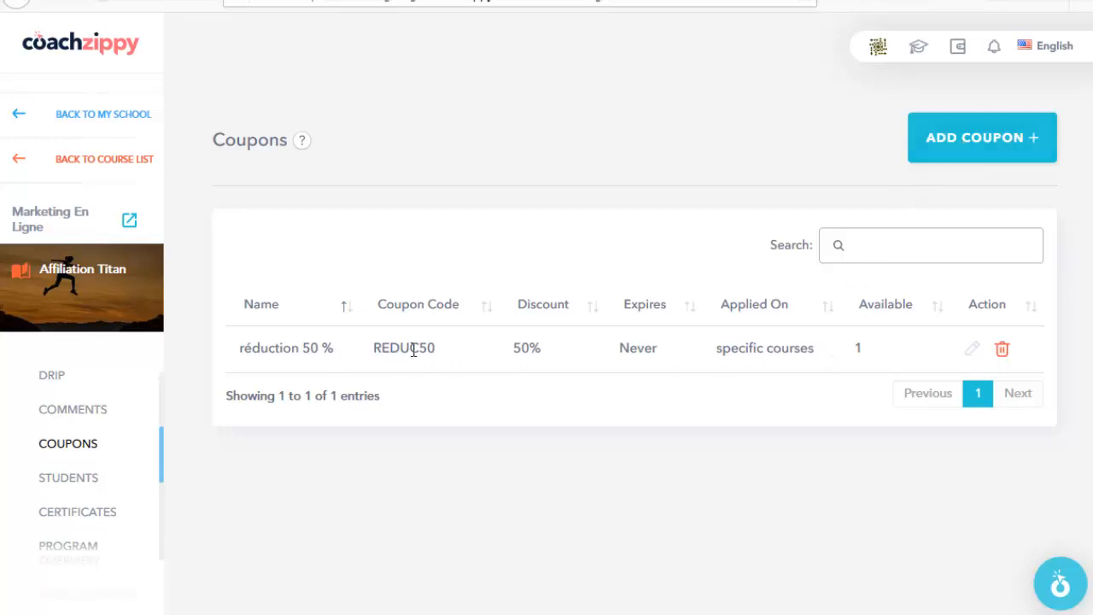
left_click_drag(384, 351, 431, 351)
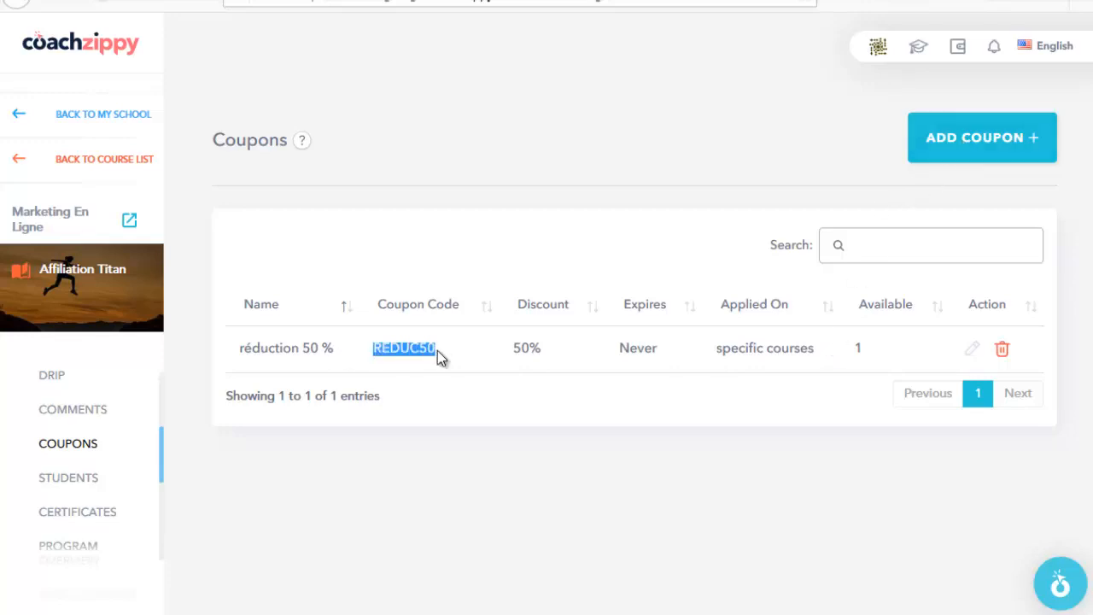
left_click(434, 352)
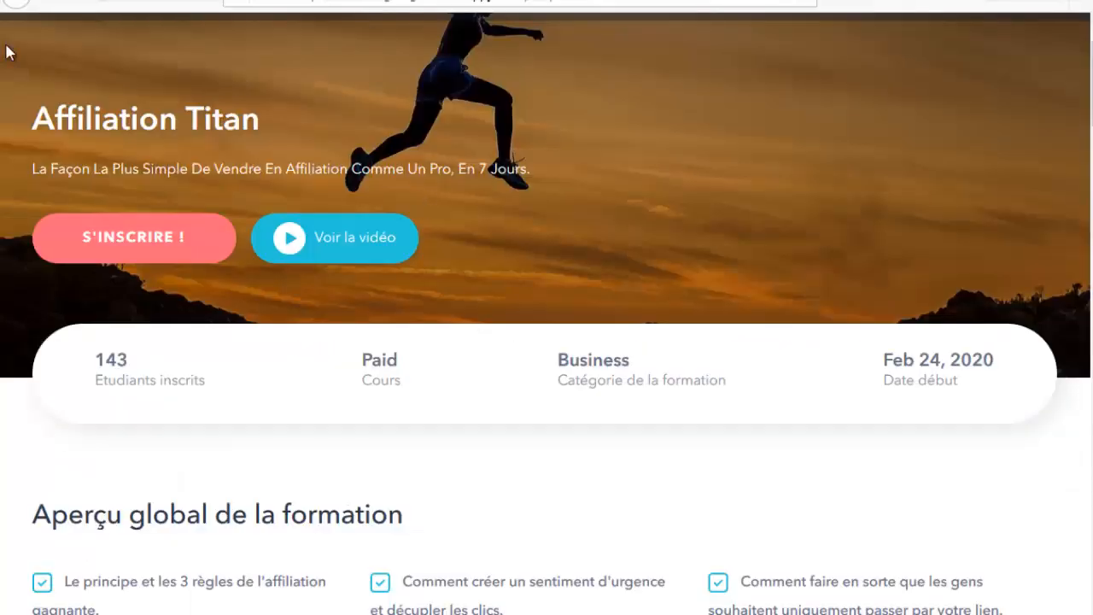
scroll(408, 301, "down", 1)
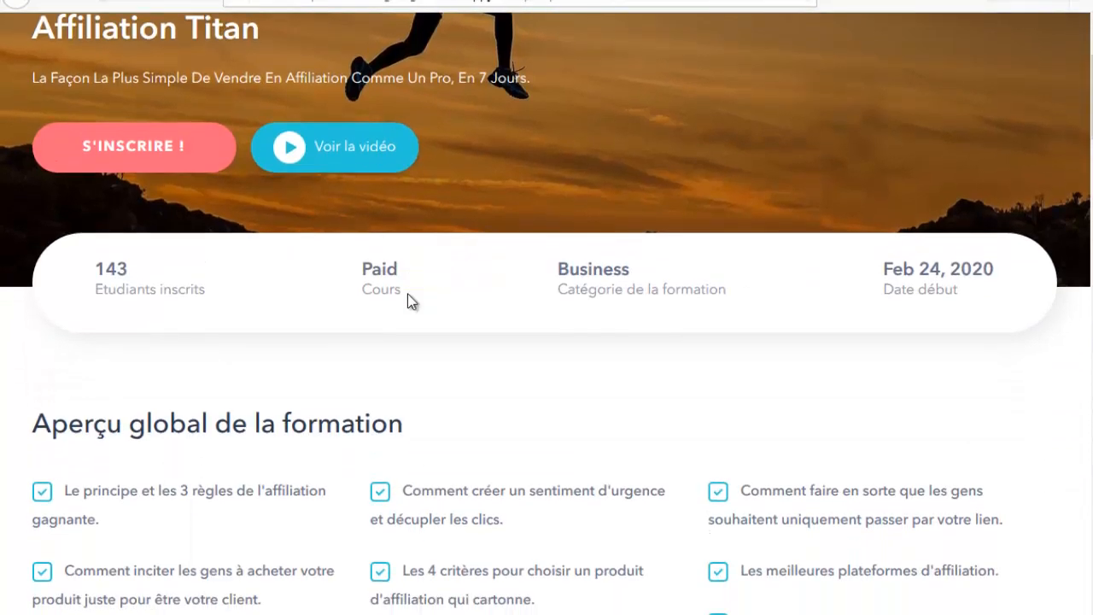
scroll(134, 324, "up", 2)
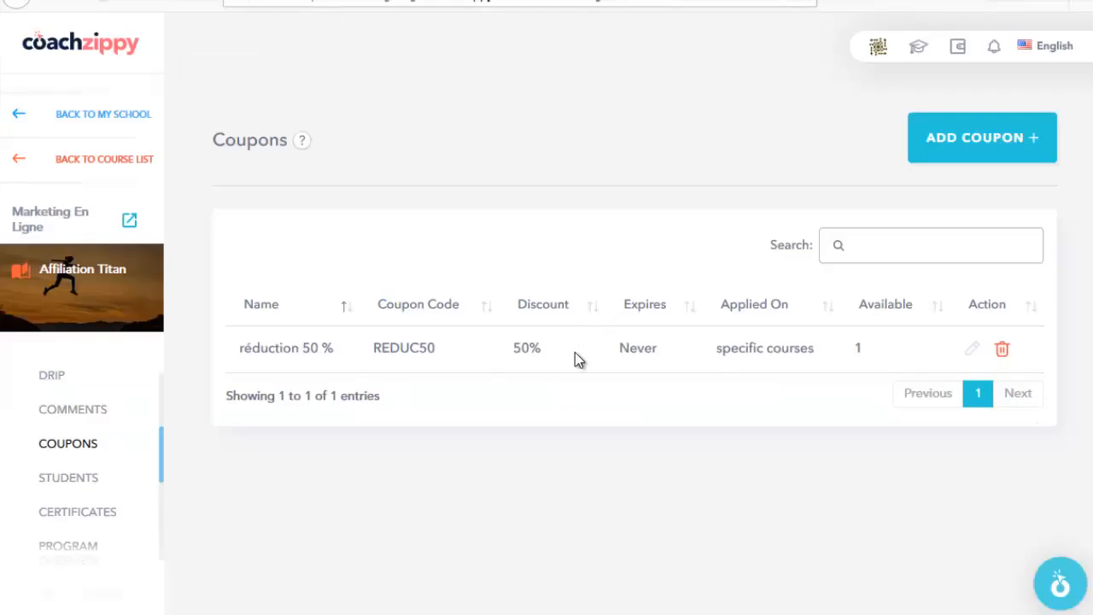
Step: Inspect a new coupon's Discount Type and Enabled status, discard it, and open Students
left_click(979, 147)
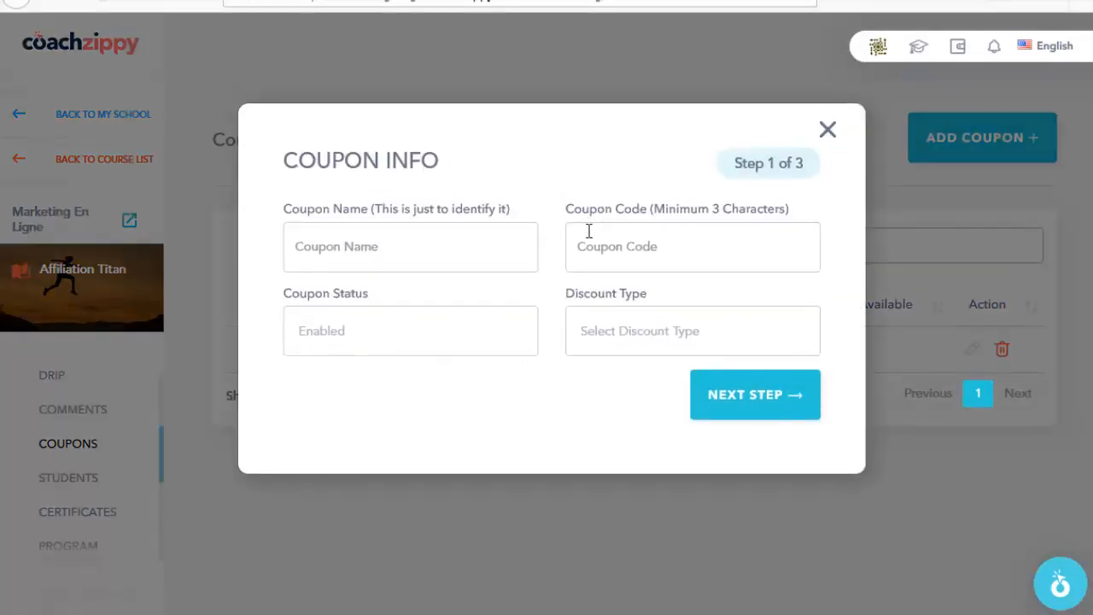
left_click(593, 332)
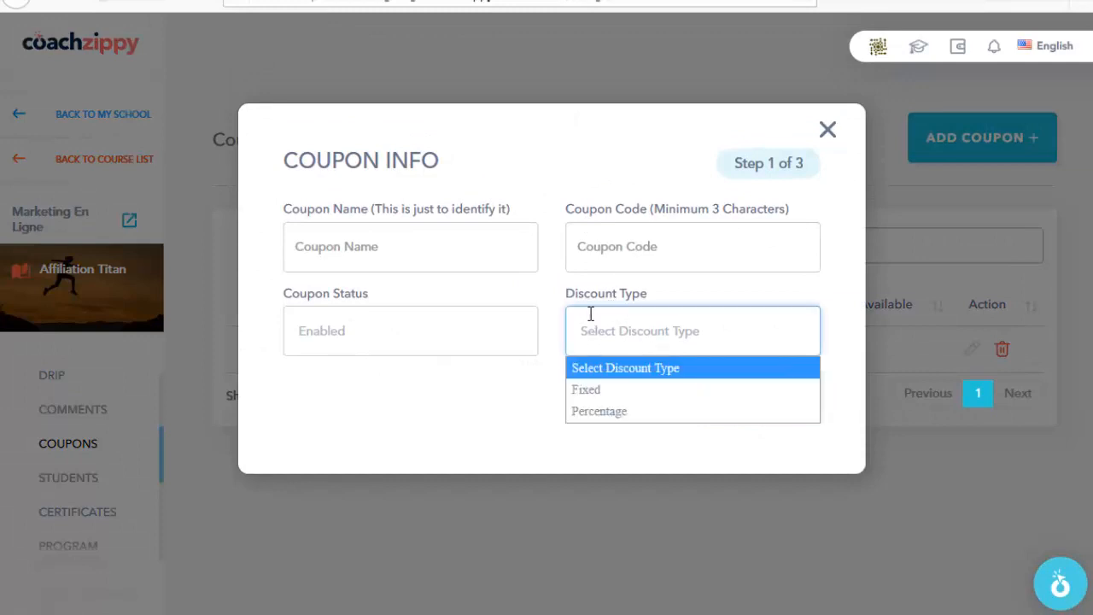
left_click(515, 423)
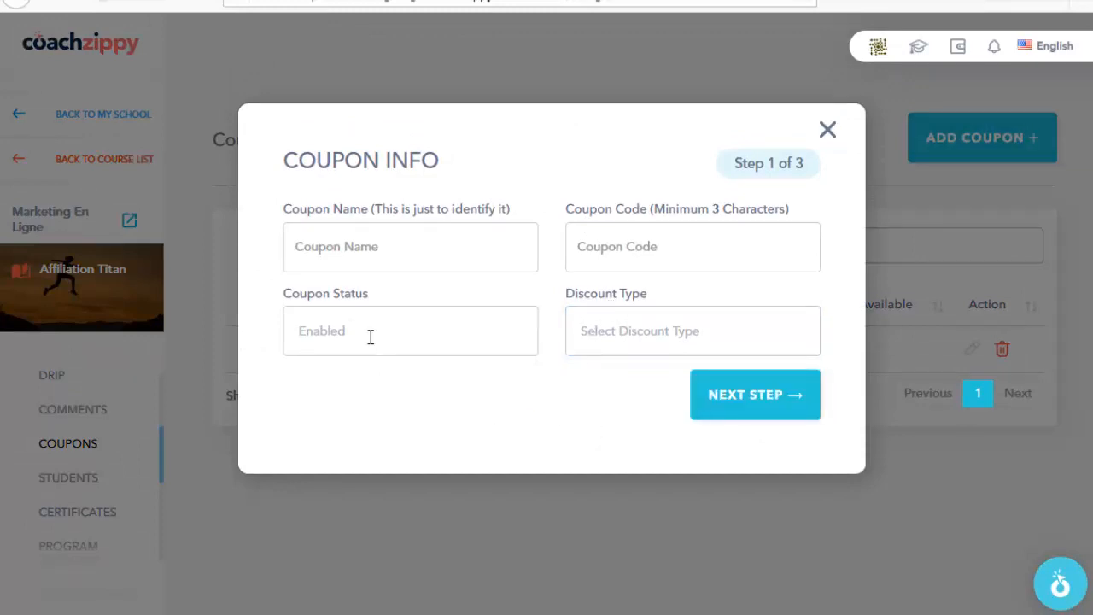
left_click(332, 336)
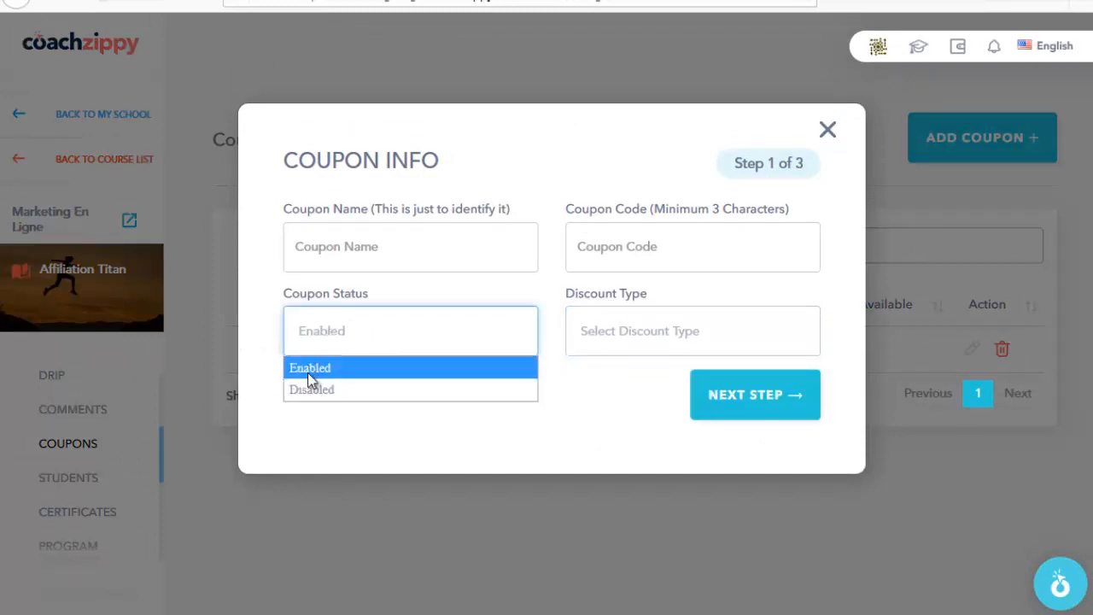
left_click(596, 403)
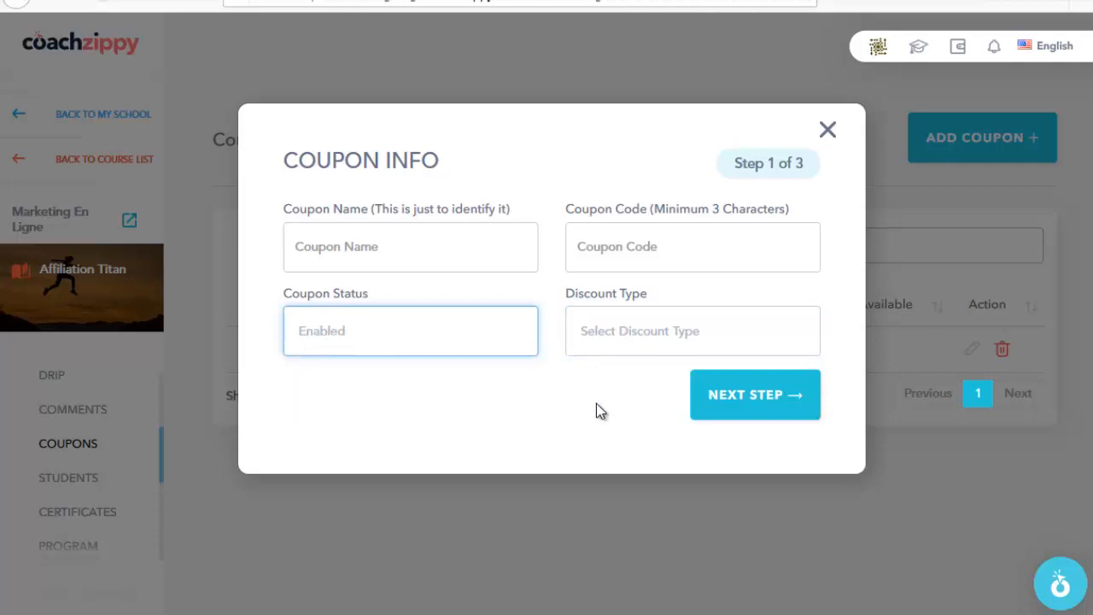
left_click(827, 129)
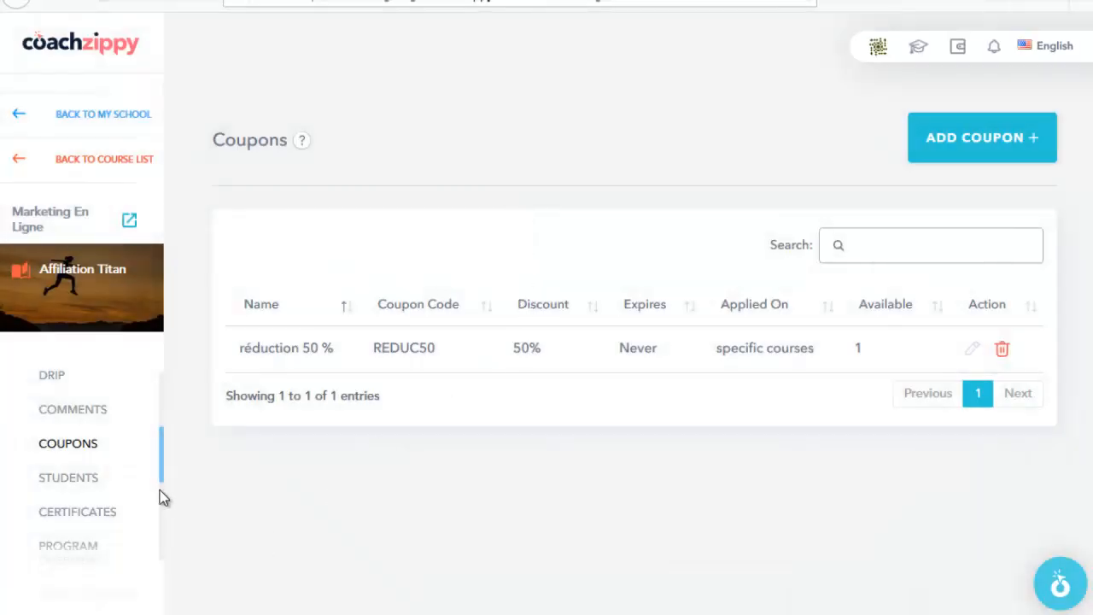
scroll(158, 491, "down", 1)
left_click(73, 427)
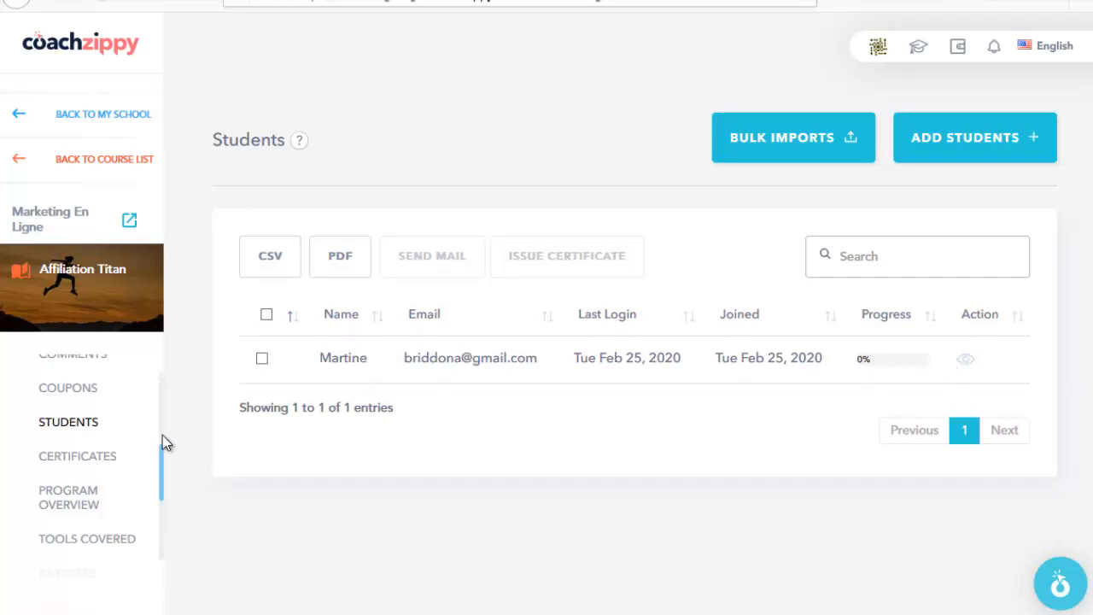
Step: View the certificate templates, then the Program Overview learning points
left_click(76, 458)
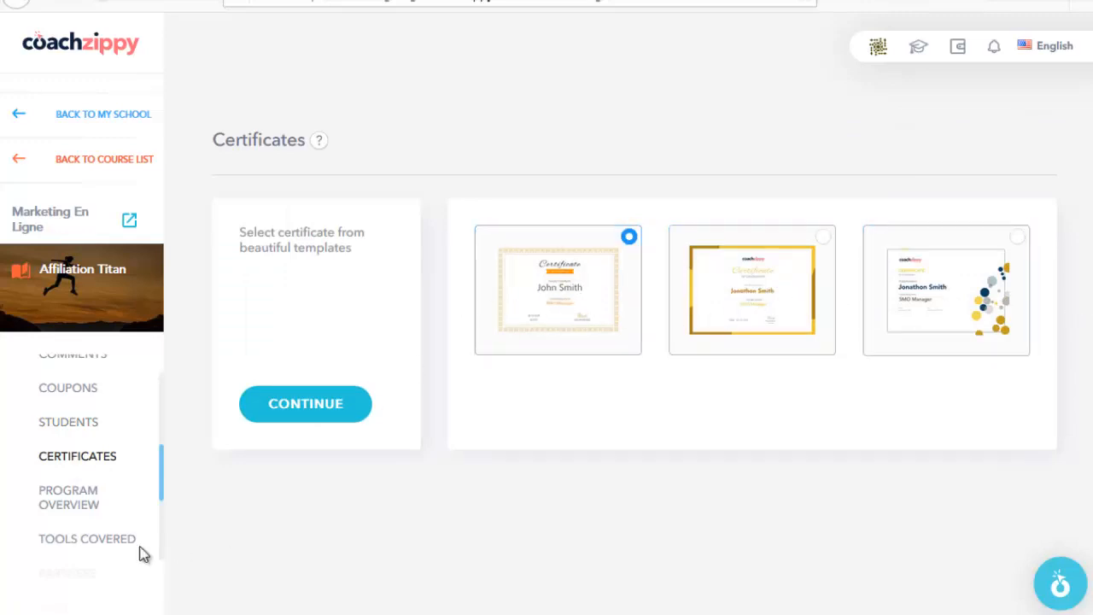
left_click(94, 503)
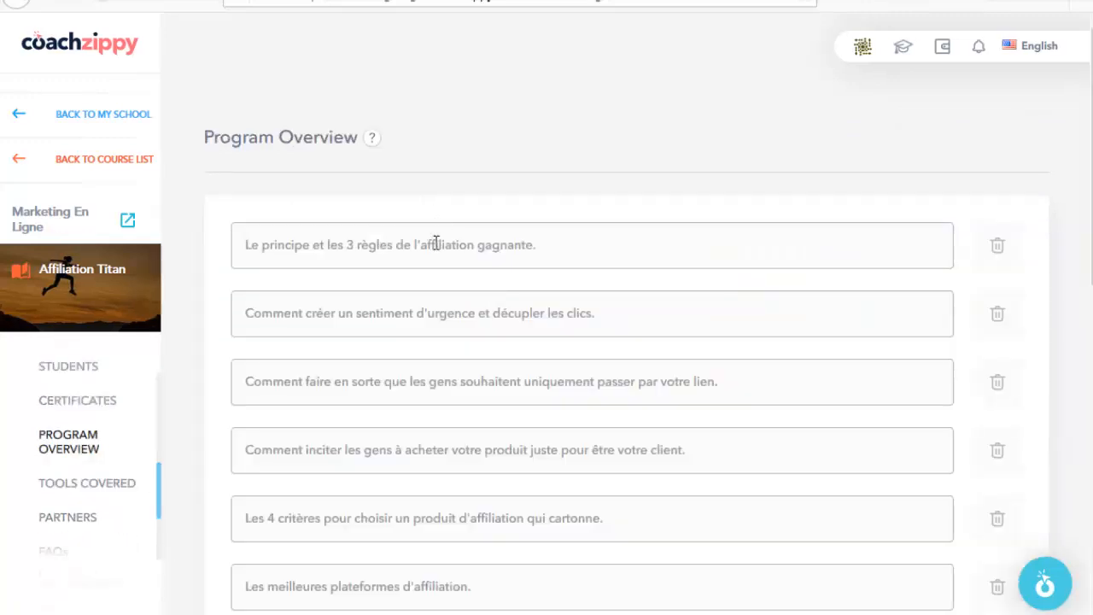
scroll(436, 243, "down", 1)
scroll(420, 415, "down", 4)
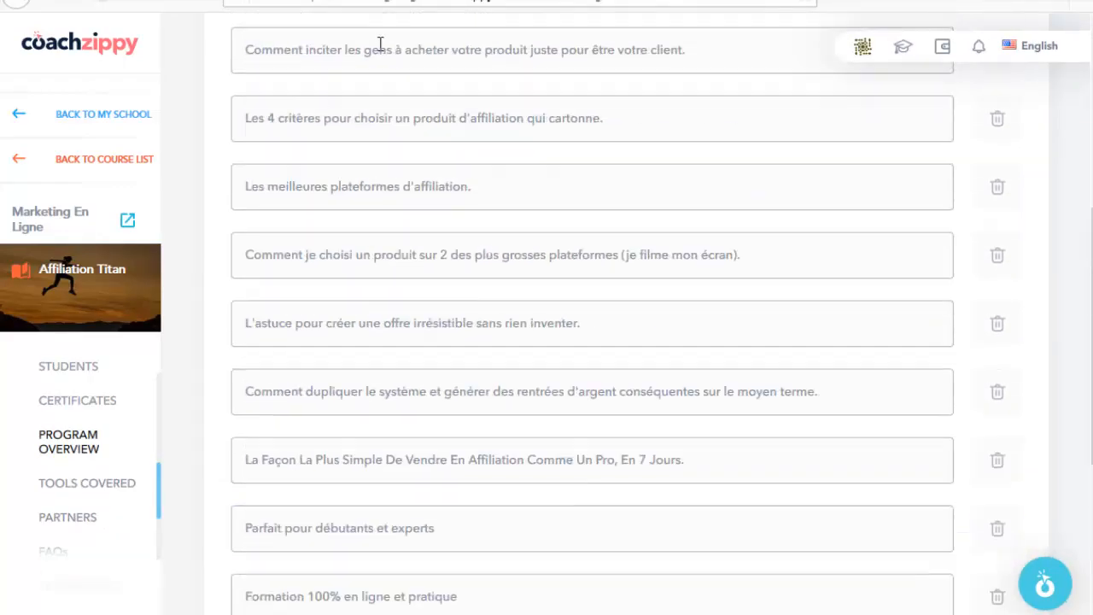
scroll(380, 43, "up", 3)
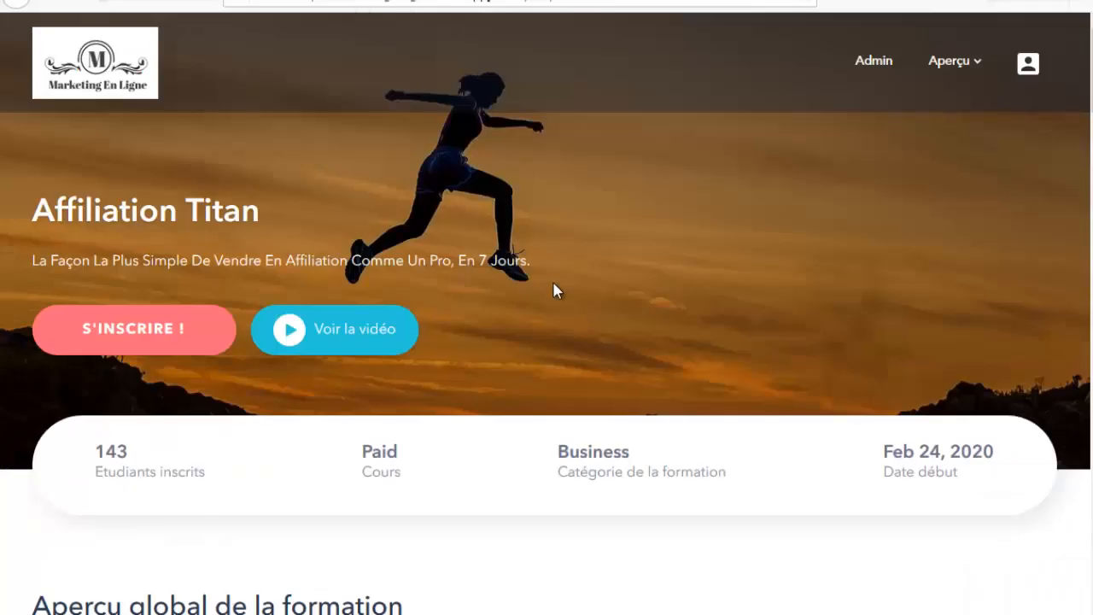
scroll(558, 298, "down", 8)
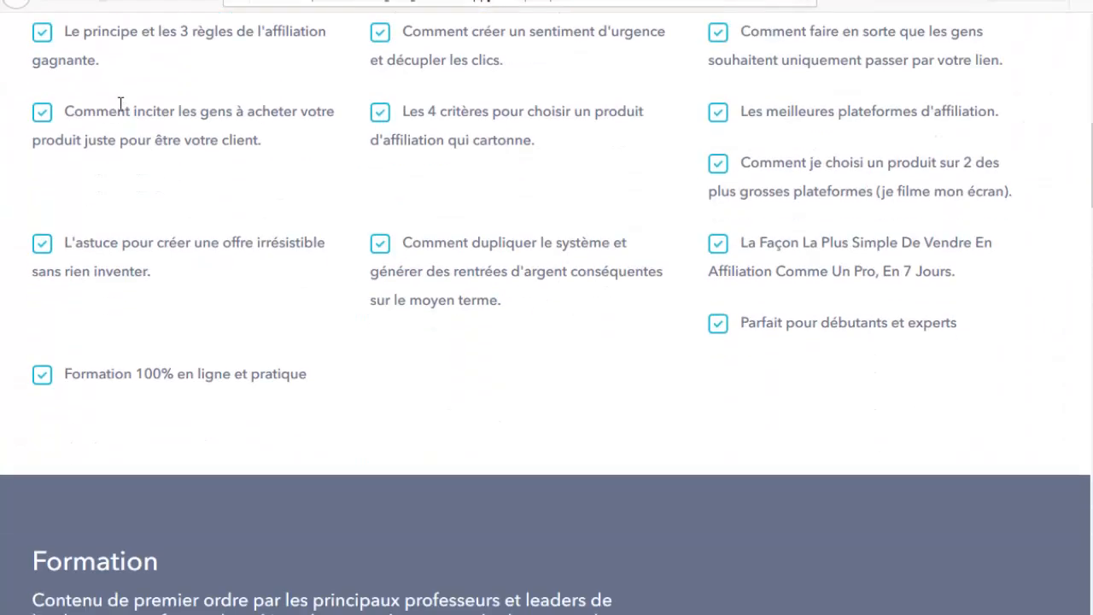
scroll(162, 266, "up", 1)
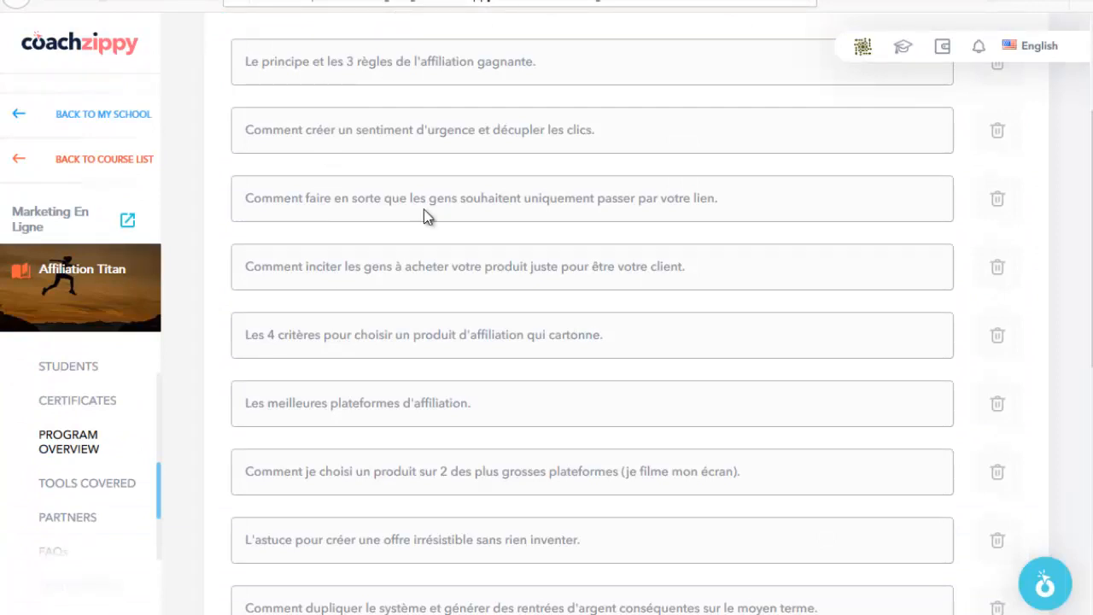
scroll(439, 353, "down", 6)
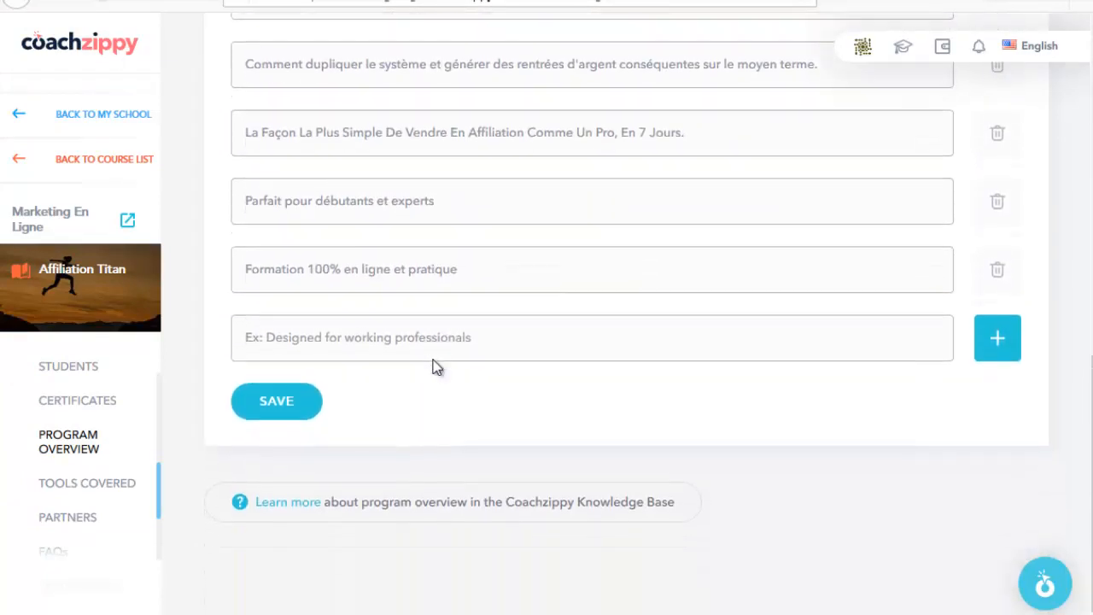
scroll(439, 366, "up", 1)
left_click(110, 491)
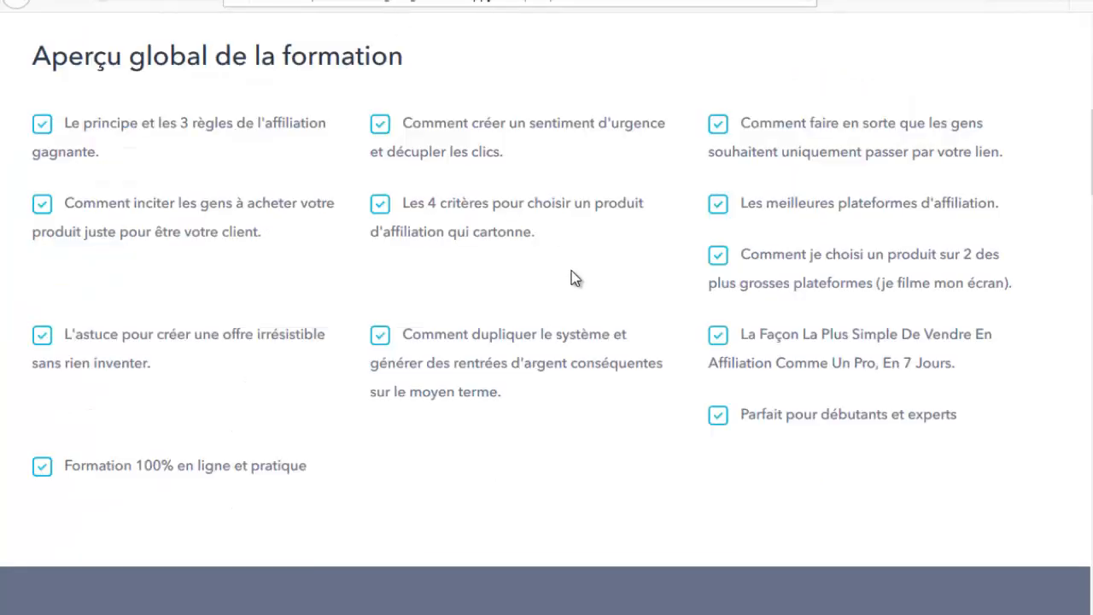
scroll(572, 275, "down", 10)
scroll(771, 318, "down", 2)
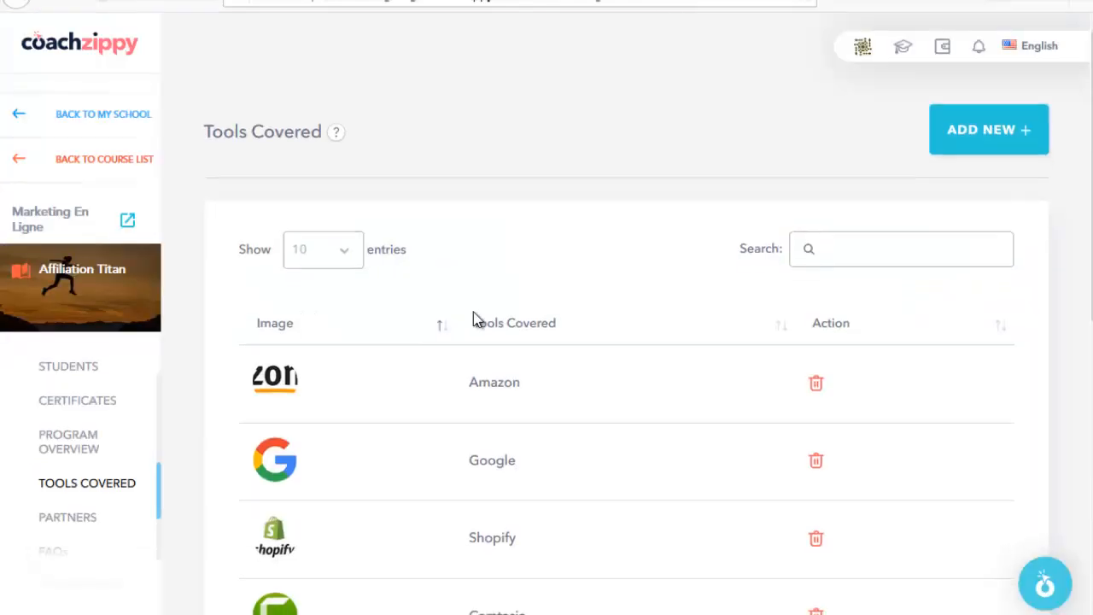
Step: Scroll to the end of the Tools Covered table, then open the three-question FAQs page
scroll(473, 317, "down", 3)
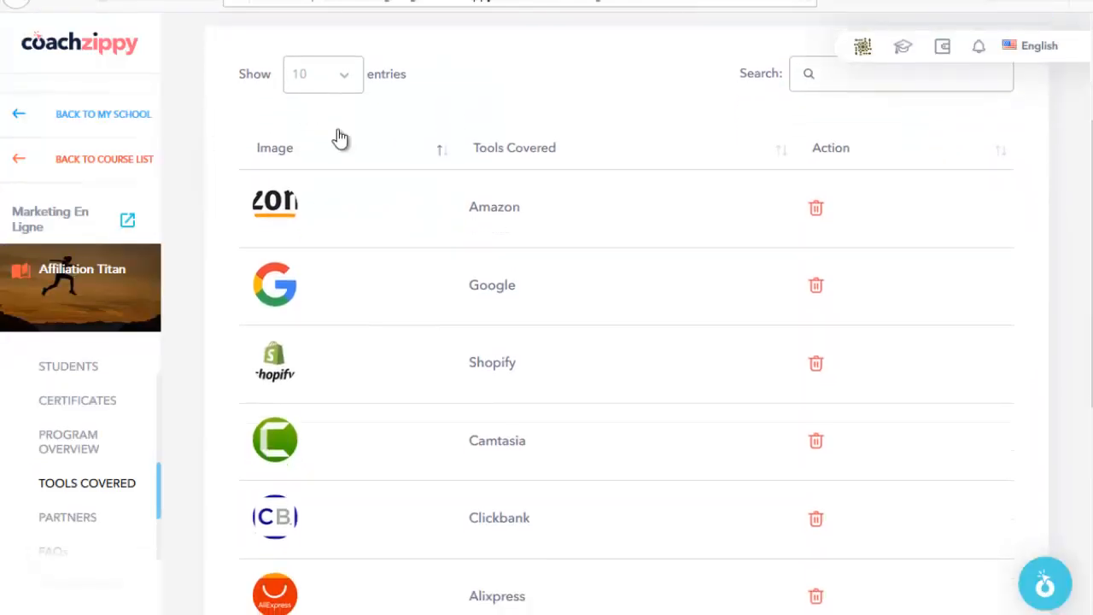
scroll(358, 415, "down", 5)
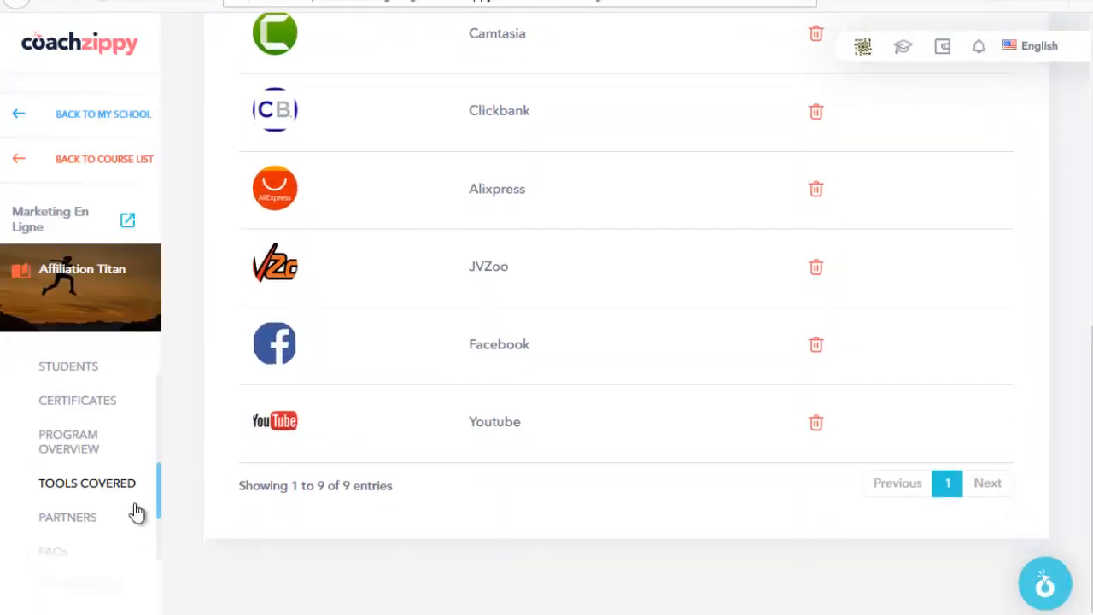
scroll(51, 512, "down", 1)
scroll(51, 514, "down", 1)
scroll(62, 455, "up", 1)
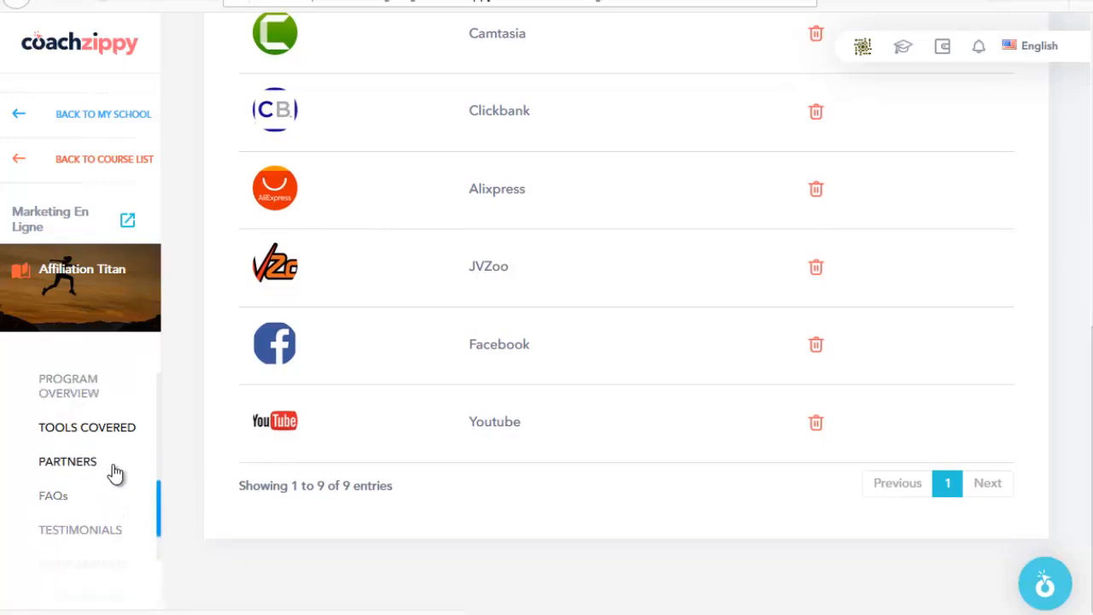
left_click(53, 499)
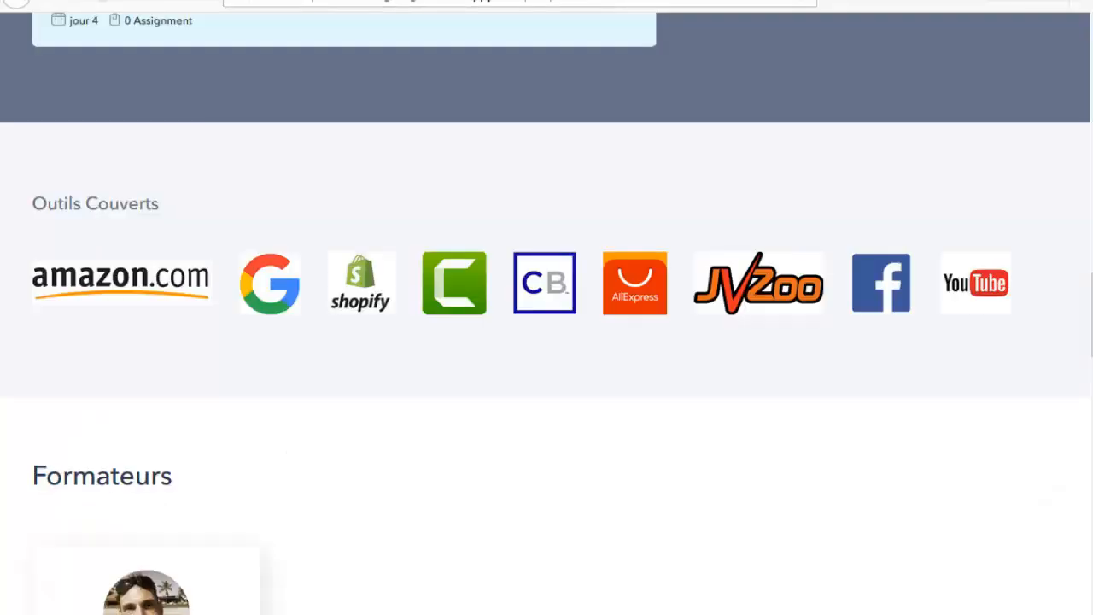
Step: Expand the sales page FAQ to show its three questions, then bring up the course testimonials
scroll(522, 295, "down", 10)
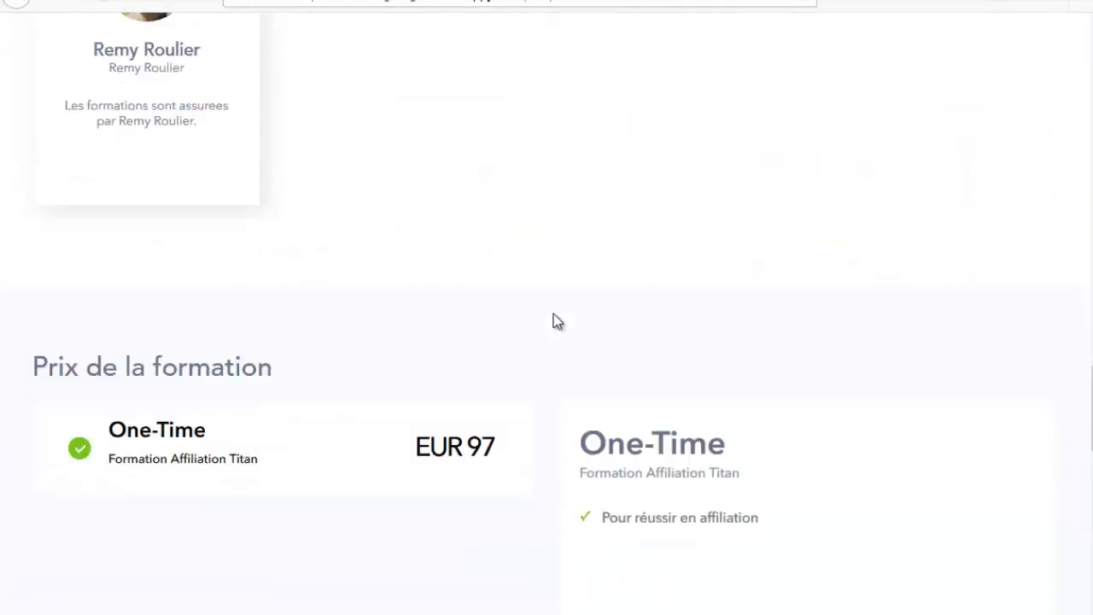
scroll(563, 328, "down", 6)
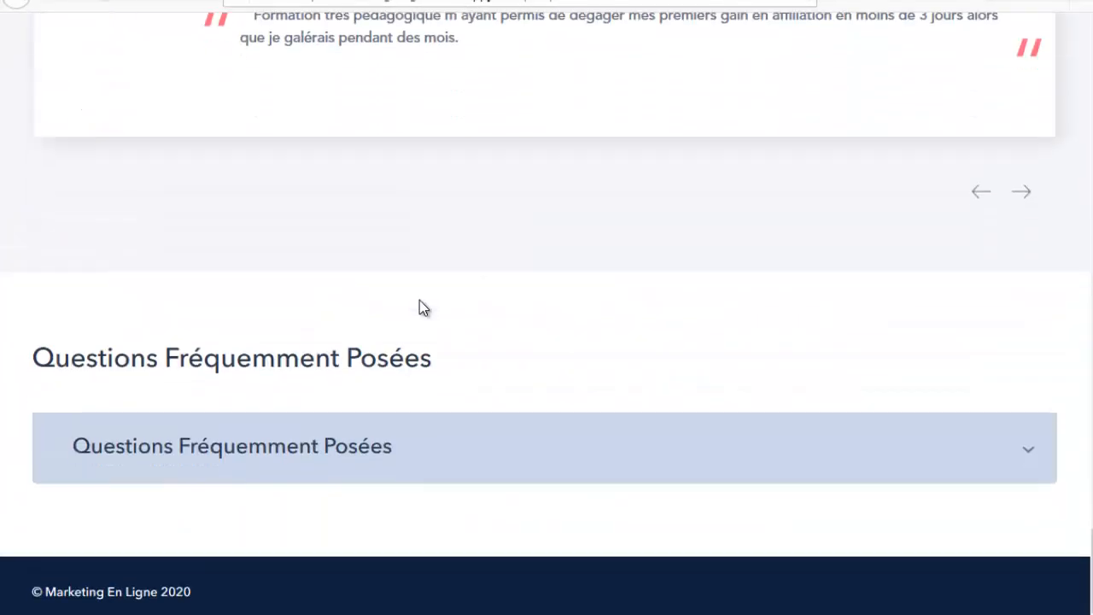
left_click(501, 447)
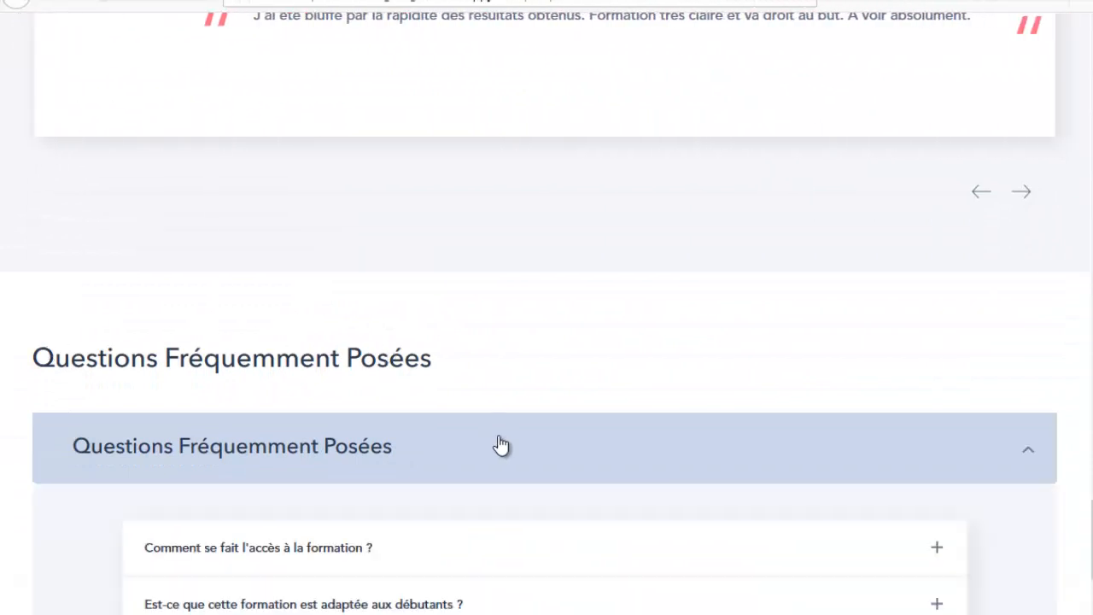
scroll(419, 378, "down", 3)
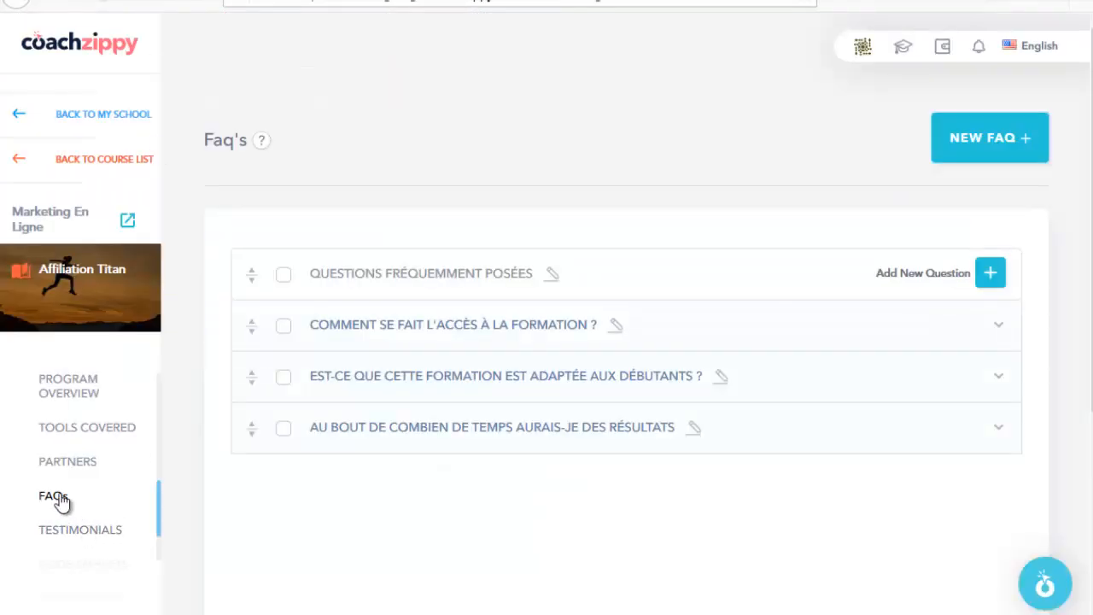
left_click(92, 533)
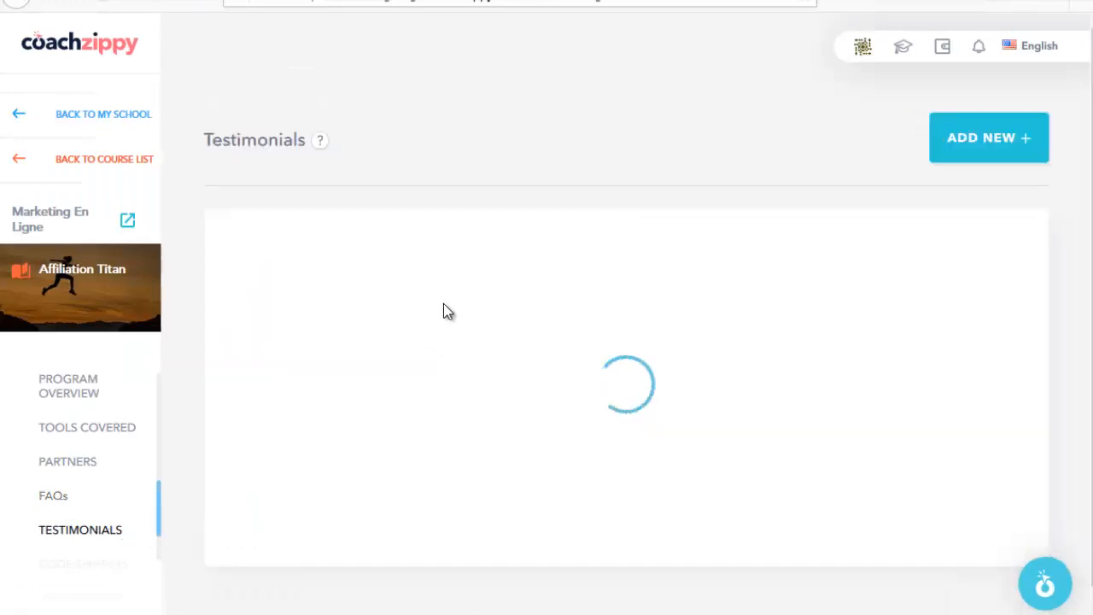
Step: Open a new testimonial form, step through full name, title and text, and close it unsaved
scroll(484, 273, "down", 1)
scroll(487, 280, "down", 2)
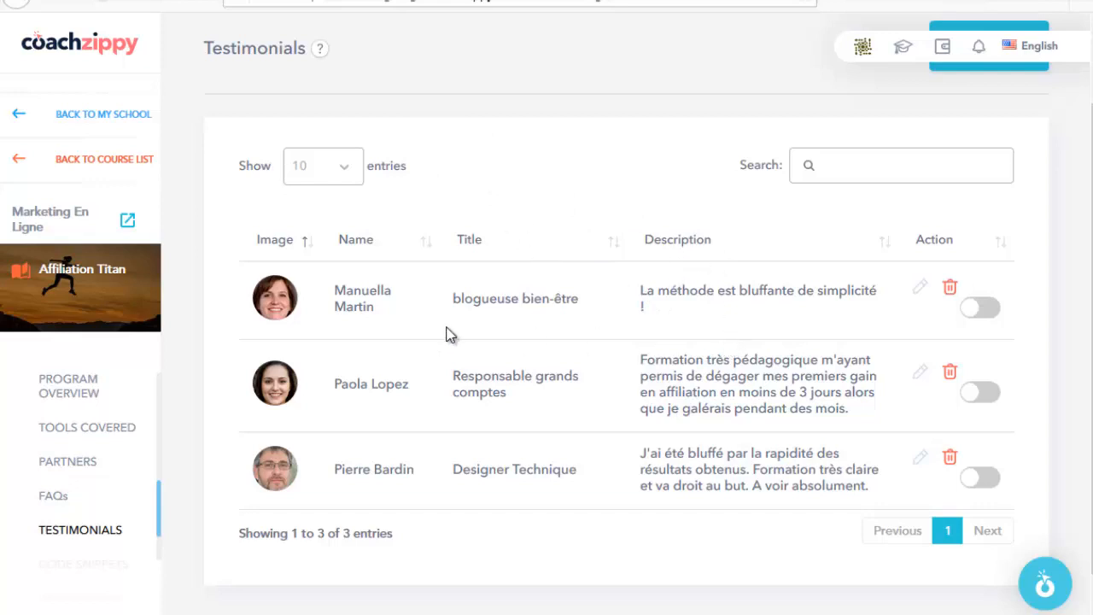
scroll(976, 268, "up", 2)
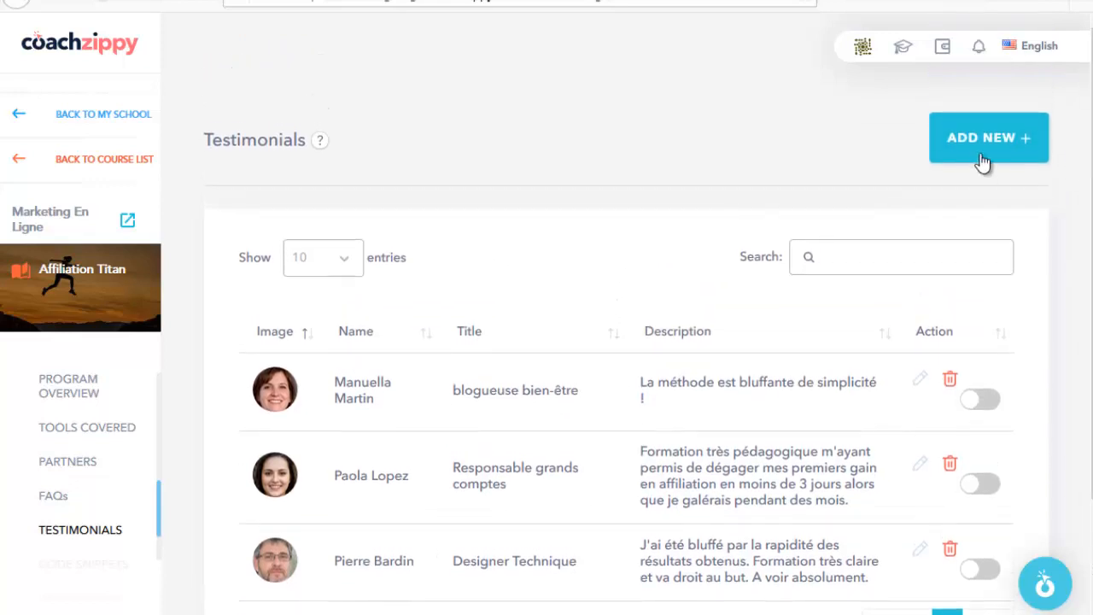
left_click(985, 136)
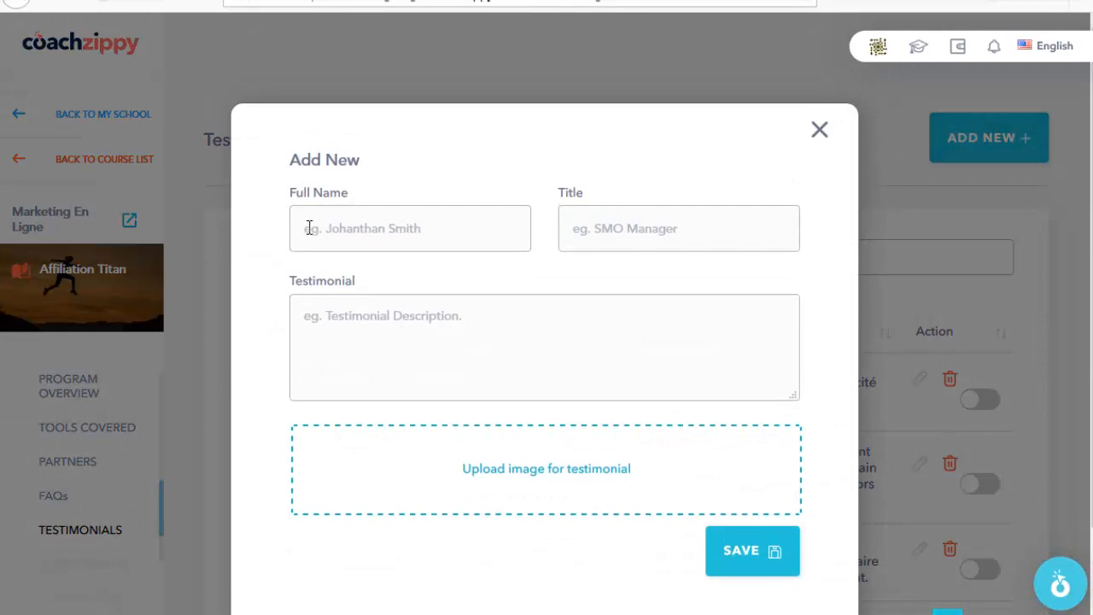
left_click(309, 228)
left_click(570, 238)
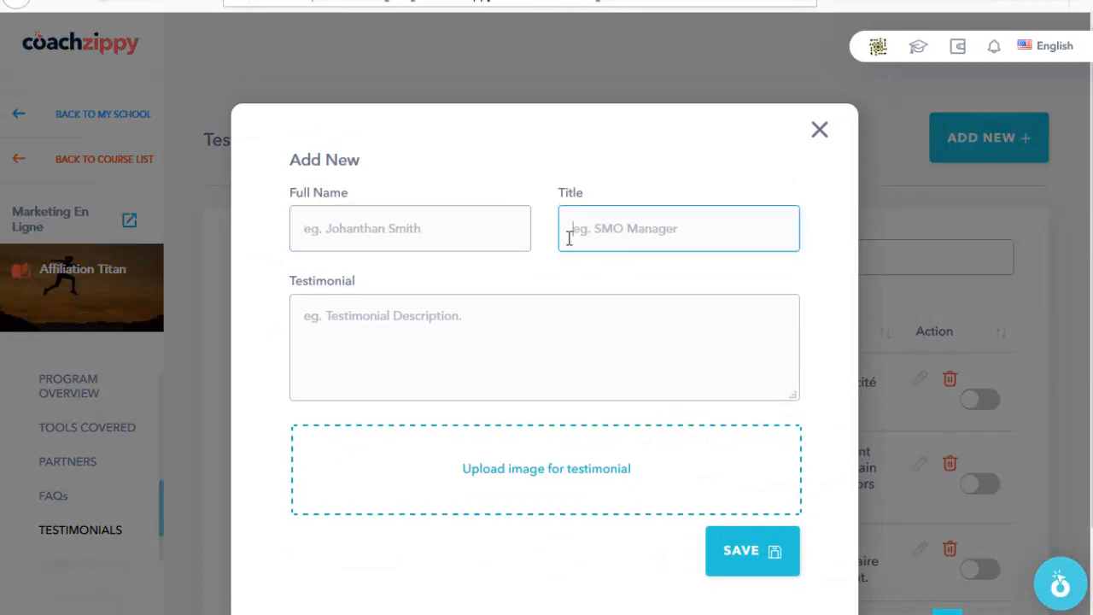
left_click(363, 327)
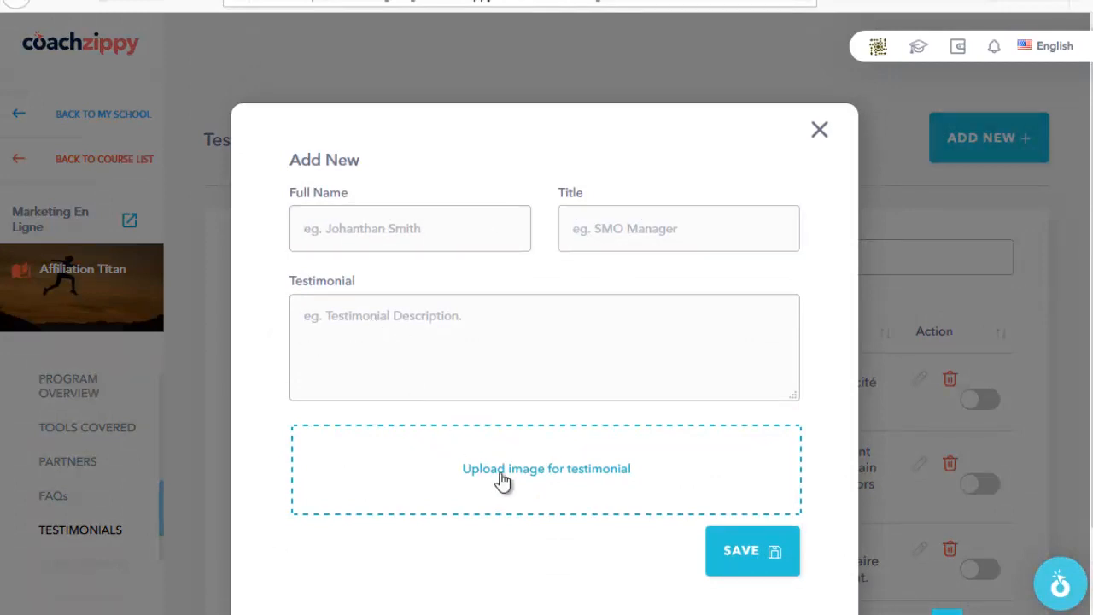
left_click(821, 133)
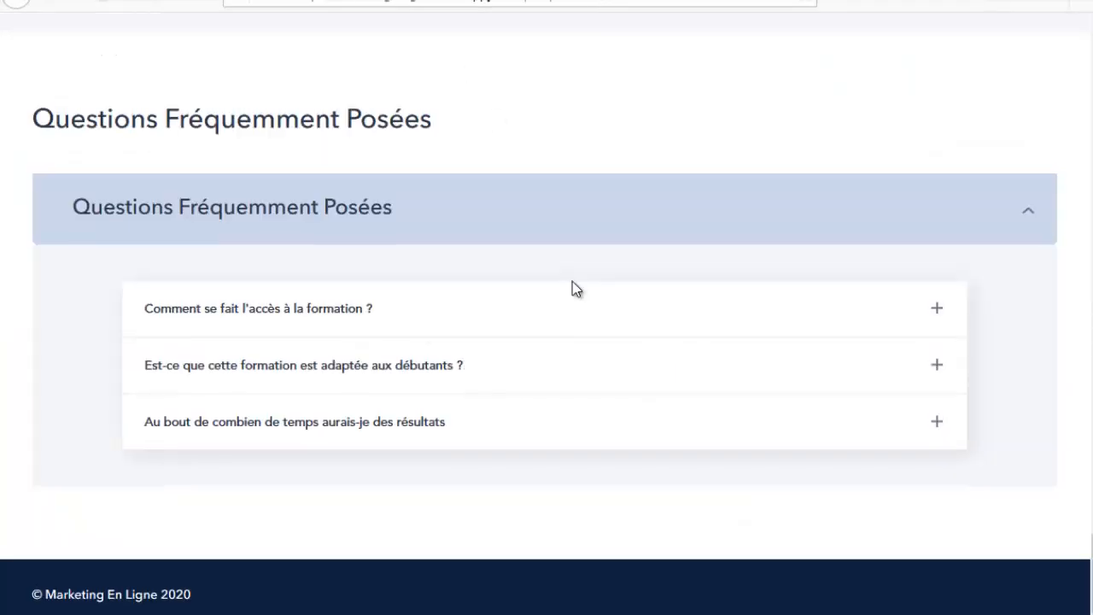
Step: Advance the testimonial carousel twice to review all three existing testimonials
scroll(570, 291, "up", 5)
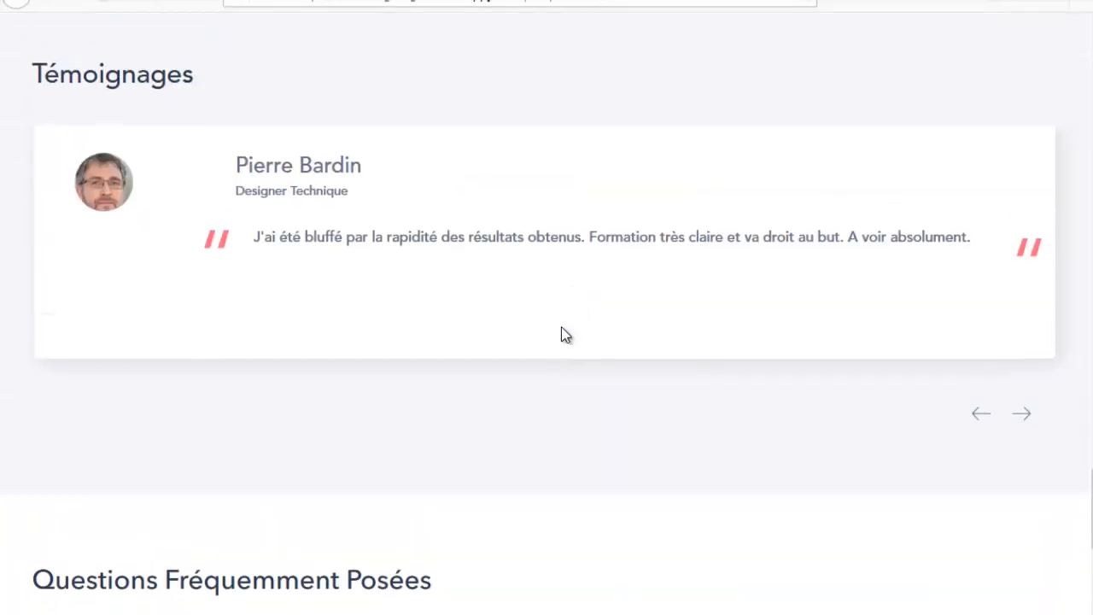
scroll(565, 334, "up", 2)
left_click(1021, 591)
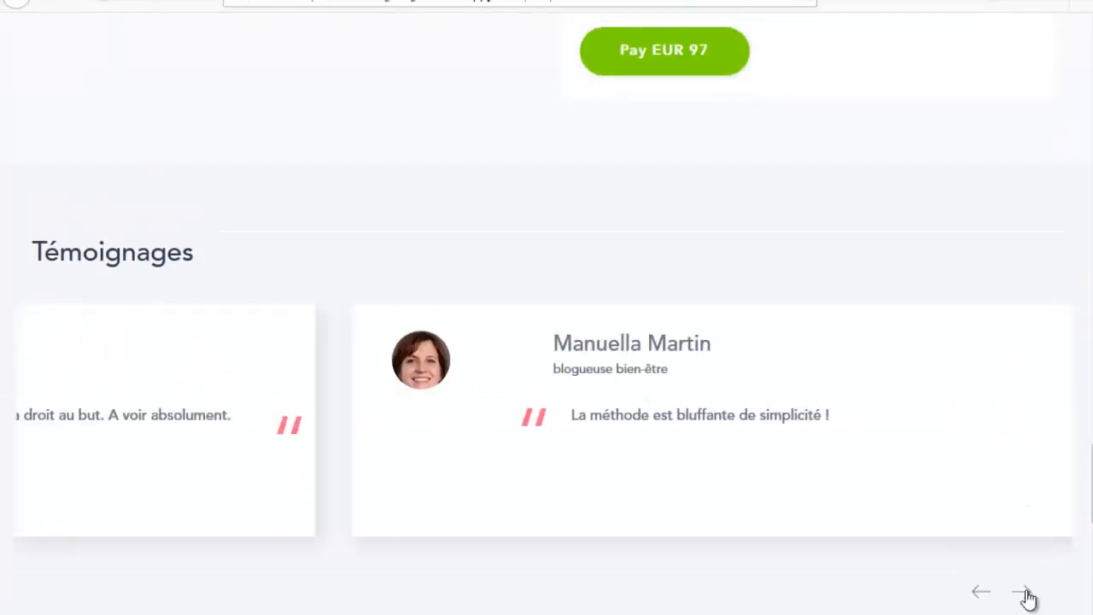
left_click(1021, 591)
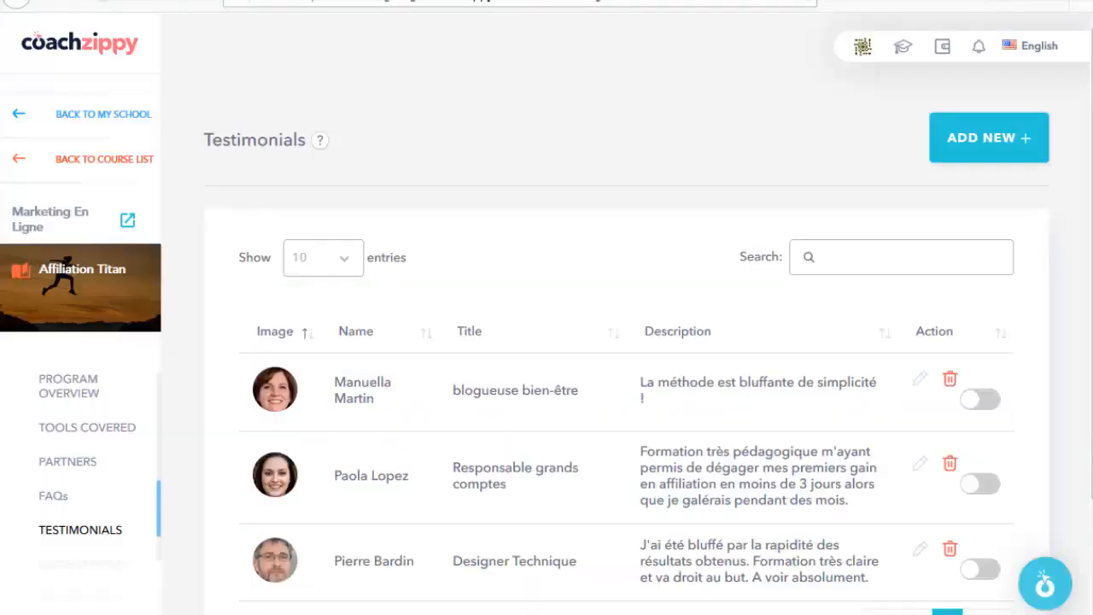
scroll(96, 502, "down", 3)
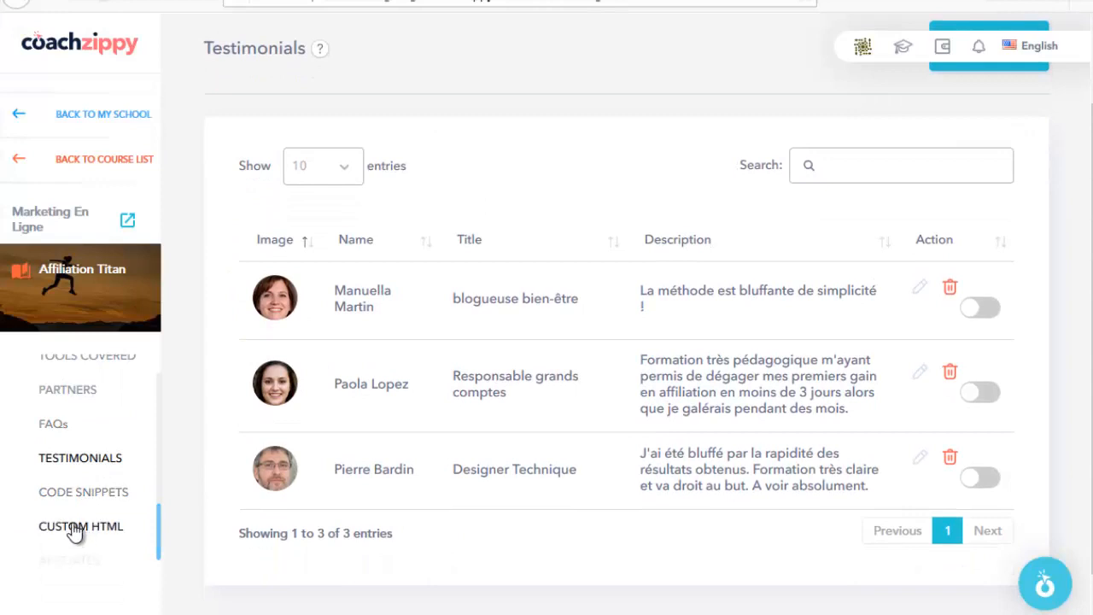
scroll(74, 490, "up", 5)
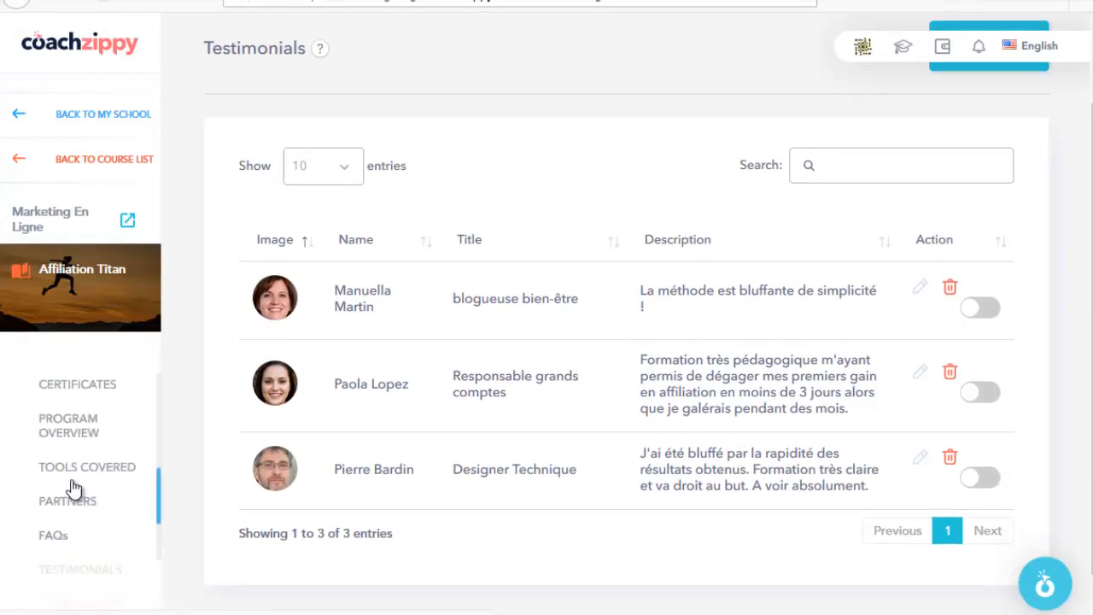
scroll(79, 453, "up", 3)
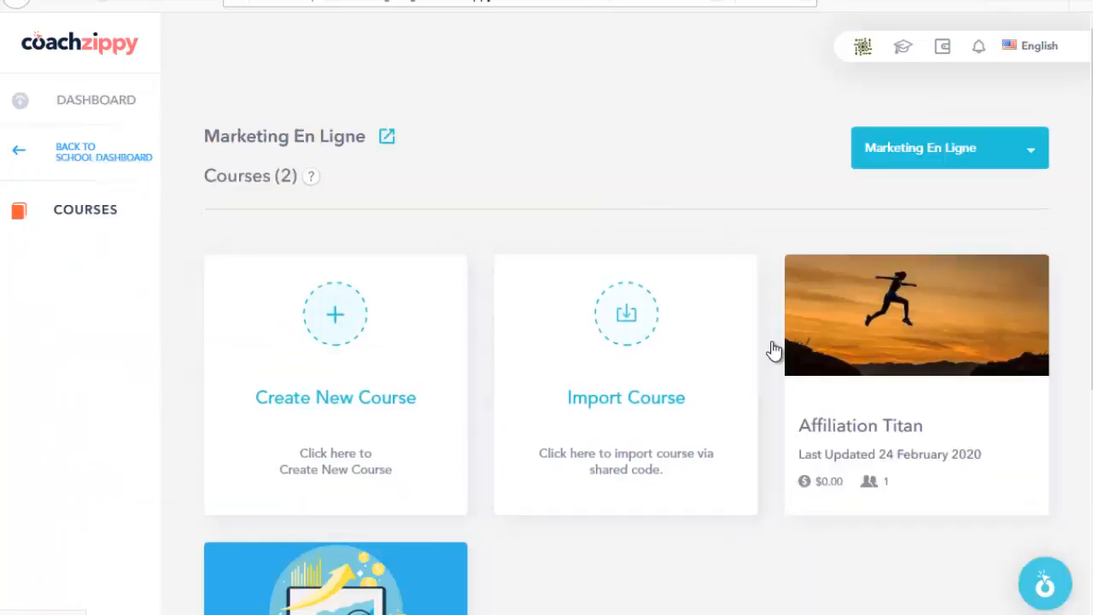
Step: Open the Affiliation Titan course, return to the Marketing En Ligne school dashboard, and open Sales
left_click(882, 336)
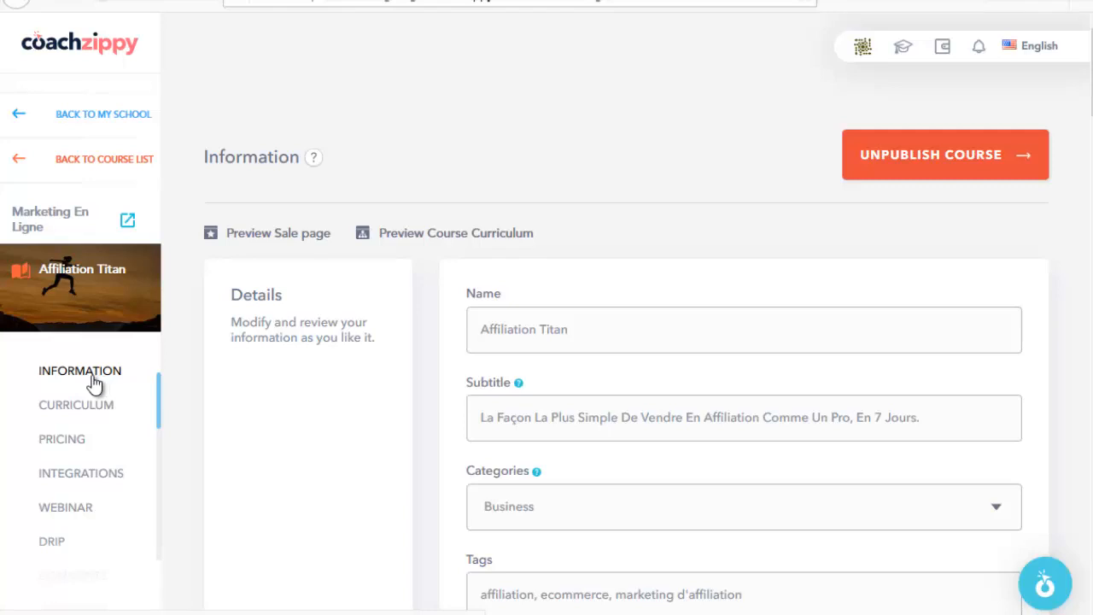
scroll(80, 512, "down", 3)
scroll(76, 522, "up", 3)
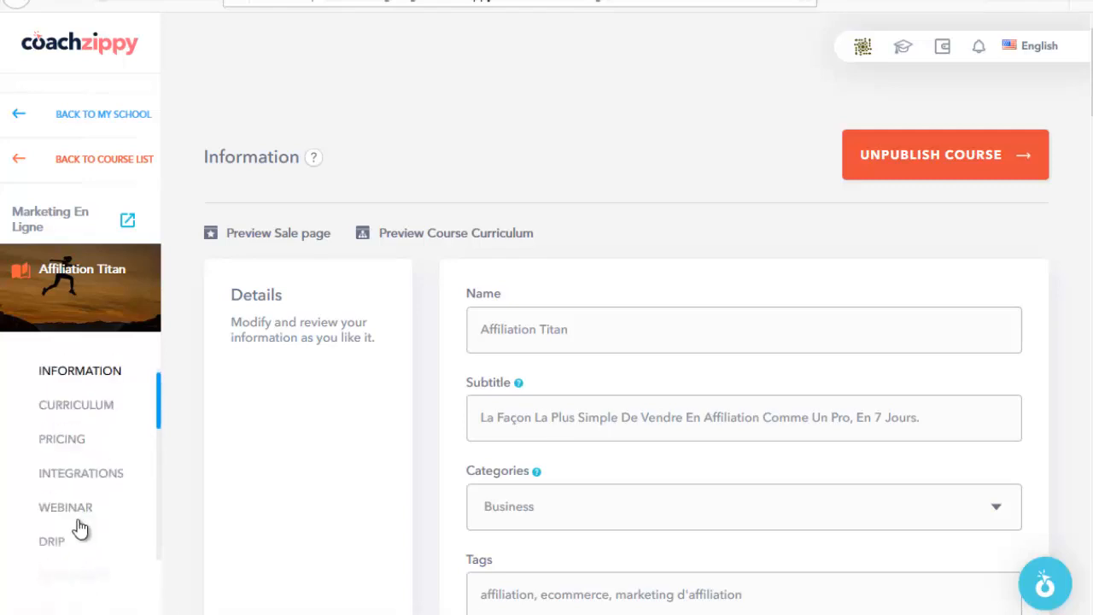
left_click(35, 171)
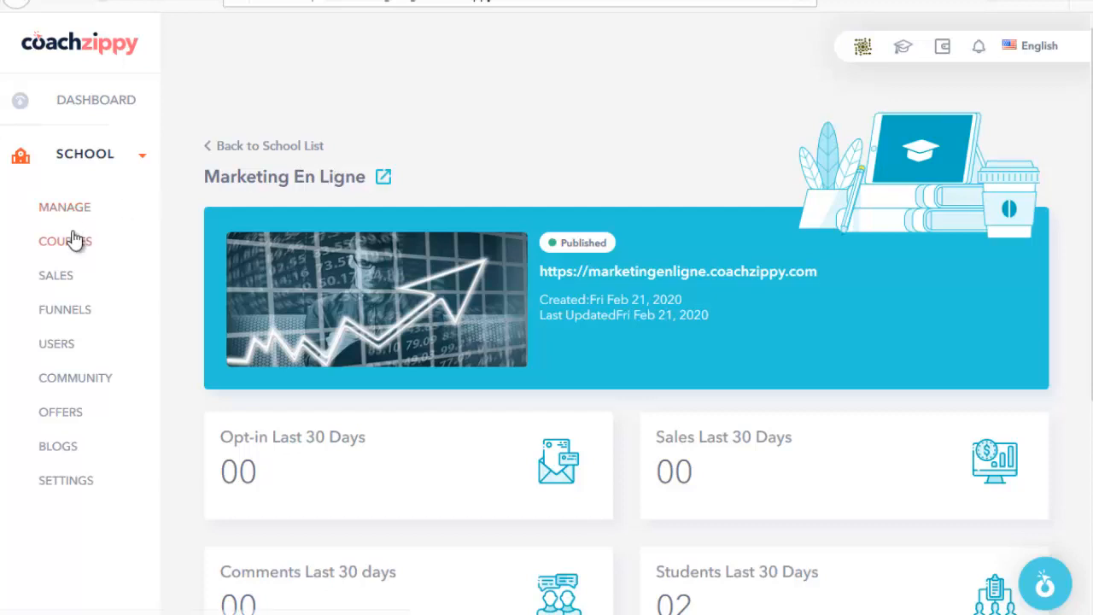
left_click(57, 278)
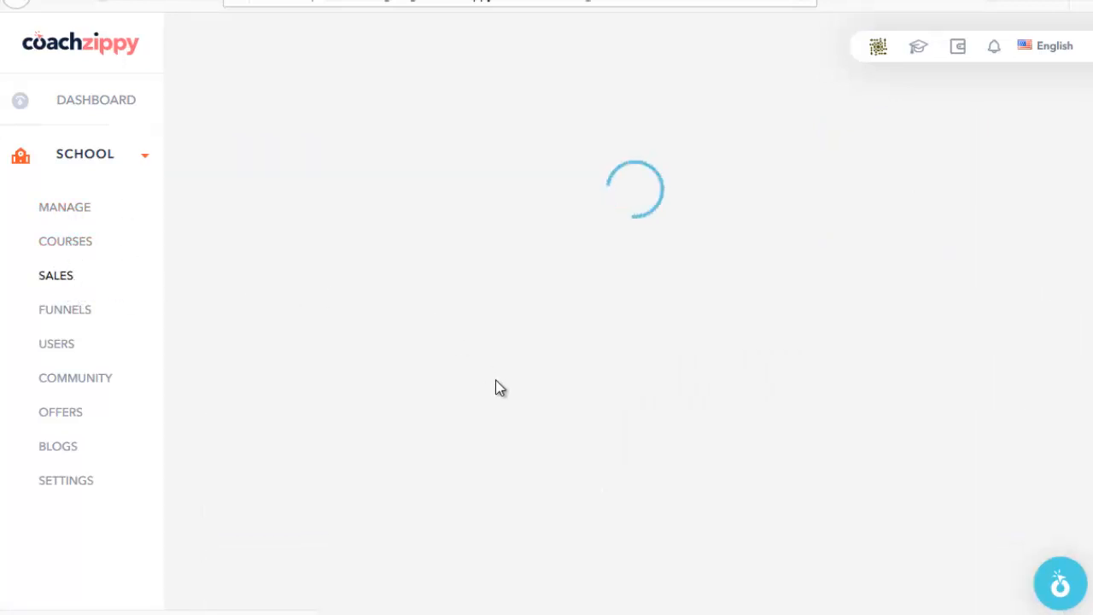
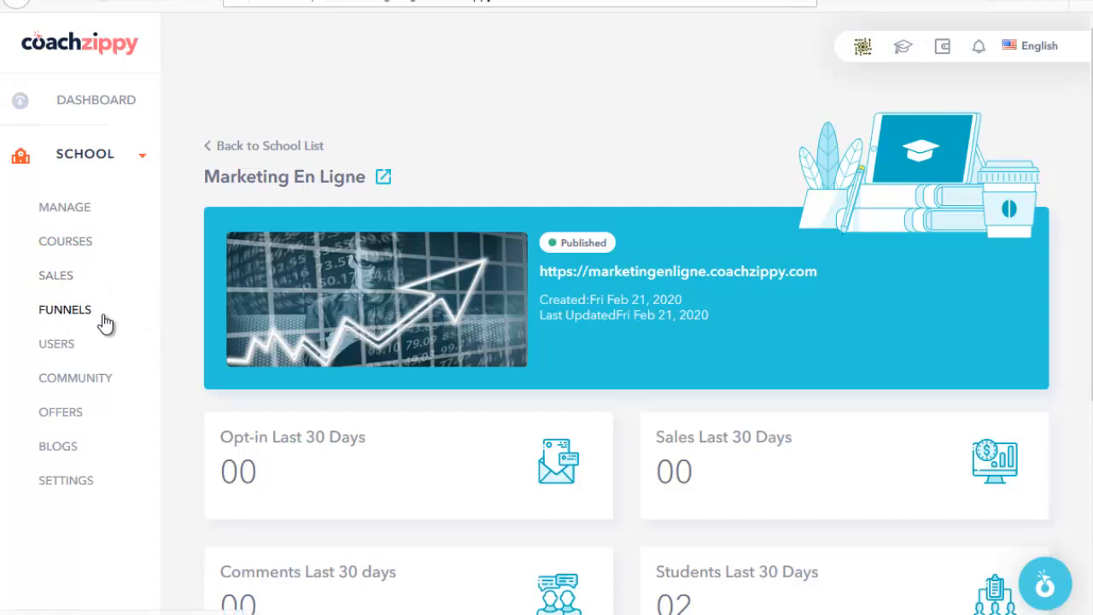
Step: Bring up the Marketing En Ligne Funnels page and review its Home, Login, Signup, Course and Squeeze steps
left_click(80, 314)
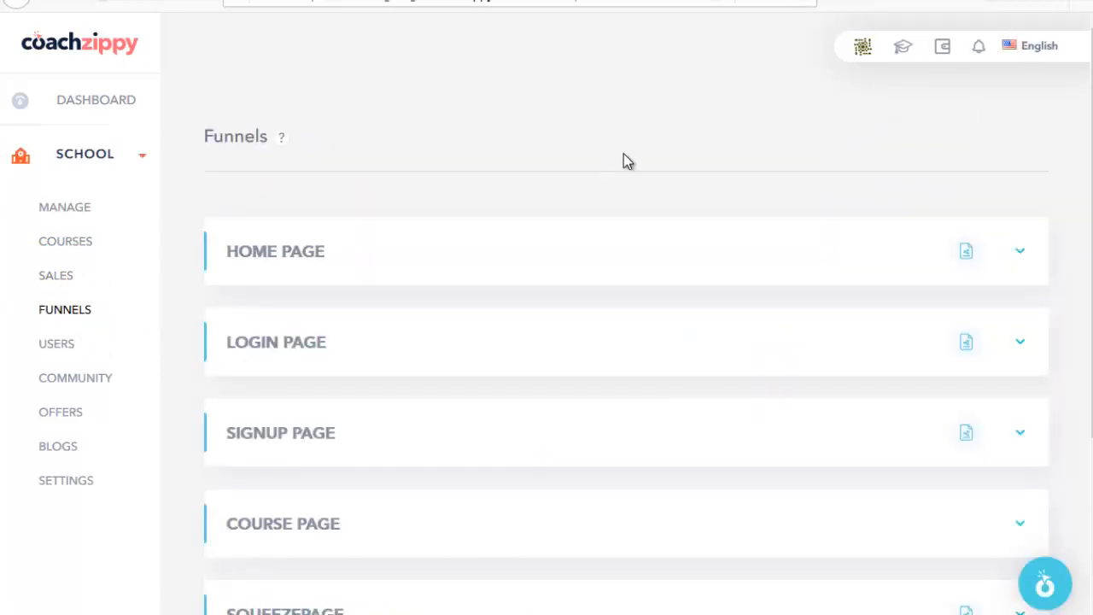
scroll(427, 179, "down", 3)
scroll(330, 290, "up", 2)
scroll(429, 484, "down", 2)
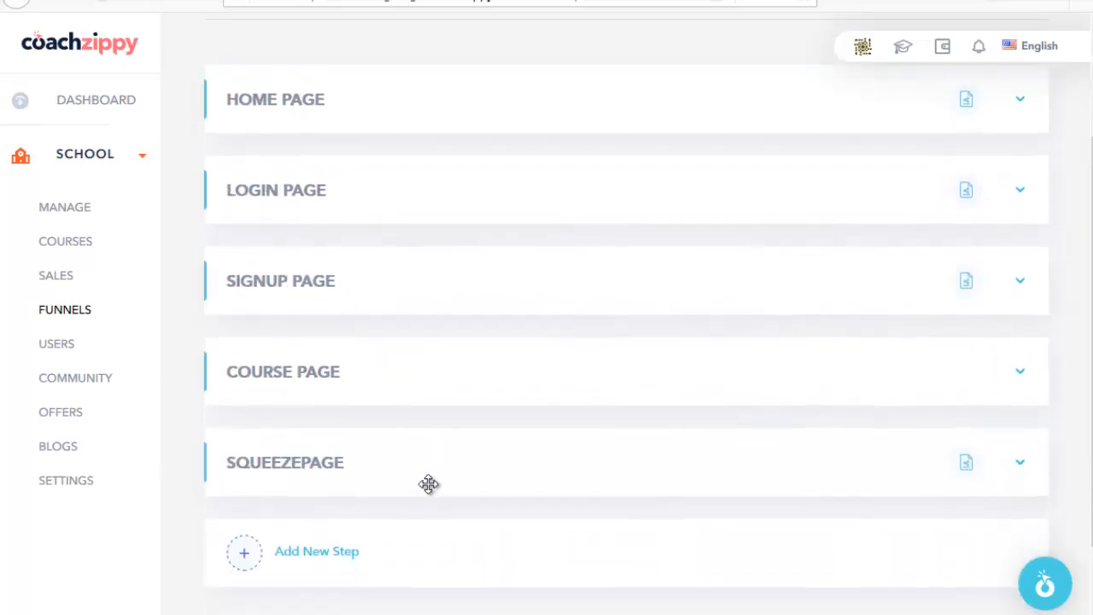
scroll(444, 478, "down", 2)
scroll(359, 410, "up", 1)
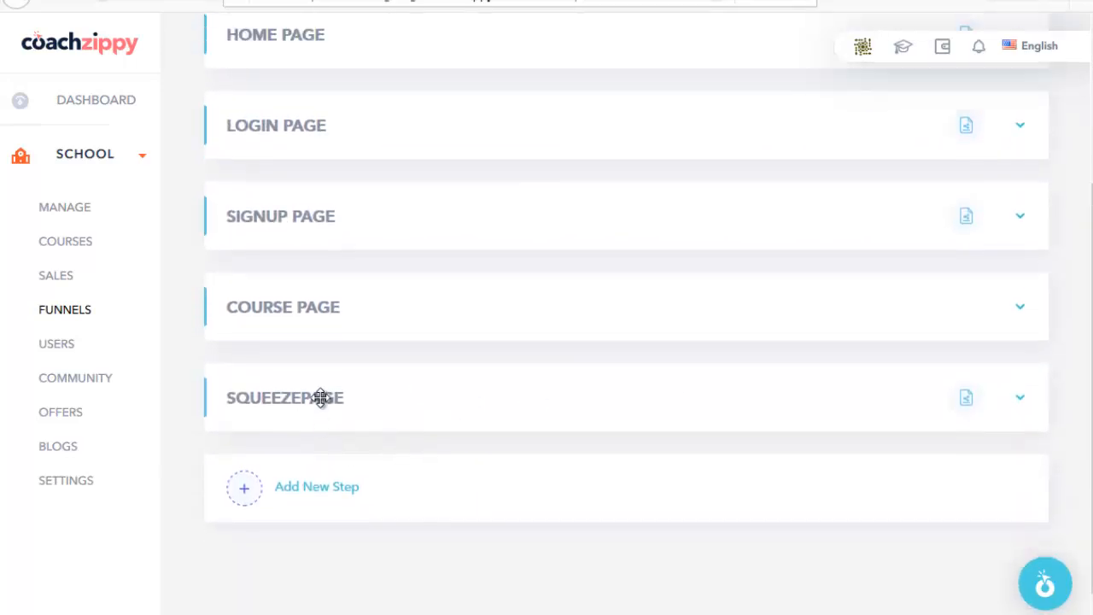
scroll(421, 234, "up", 3)
scroll(346, 420, "down", 3)
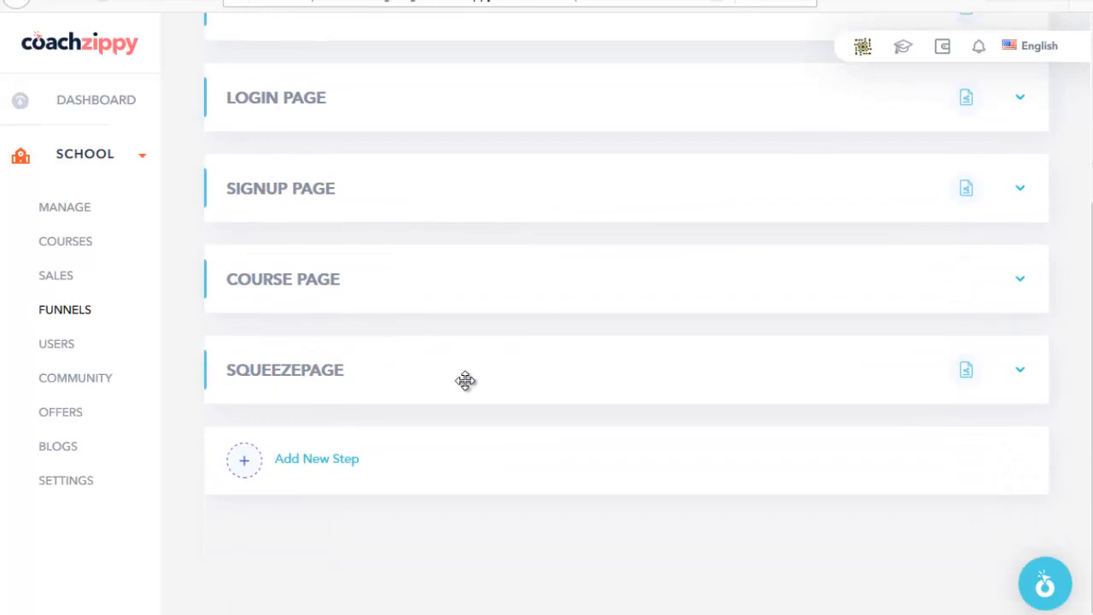
Step: Add a funnel step named 'page test' with slug 'test', save it, and expand the TEST row
left_click(316, 463)
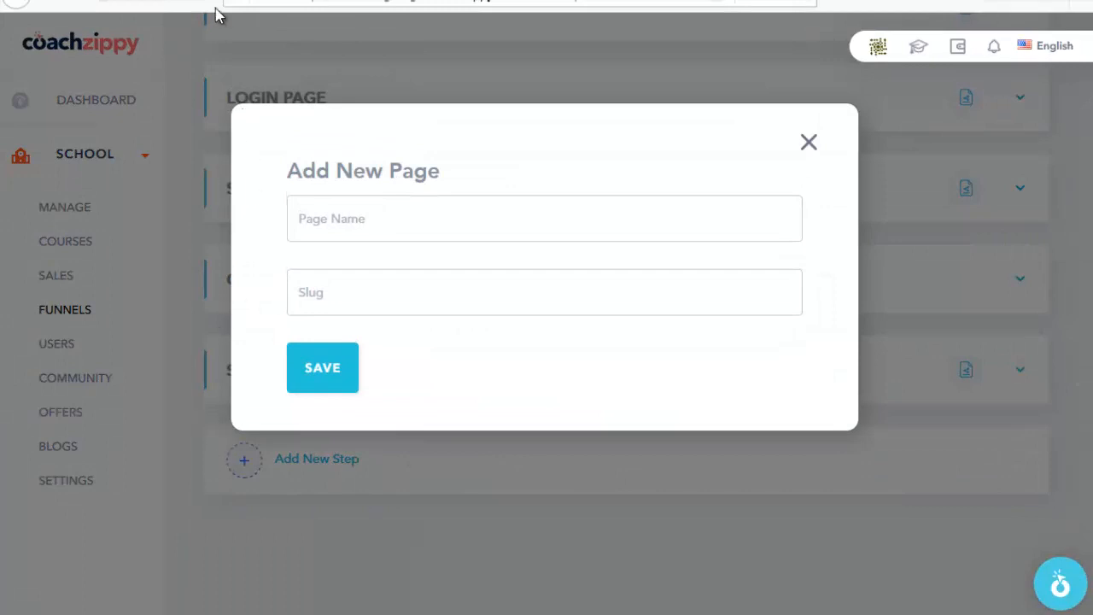
left_click(324, 224)
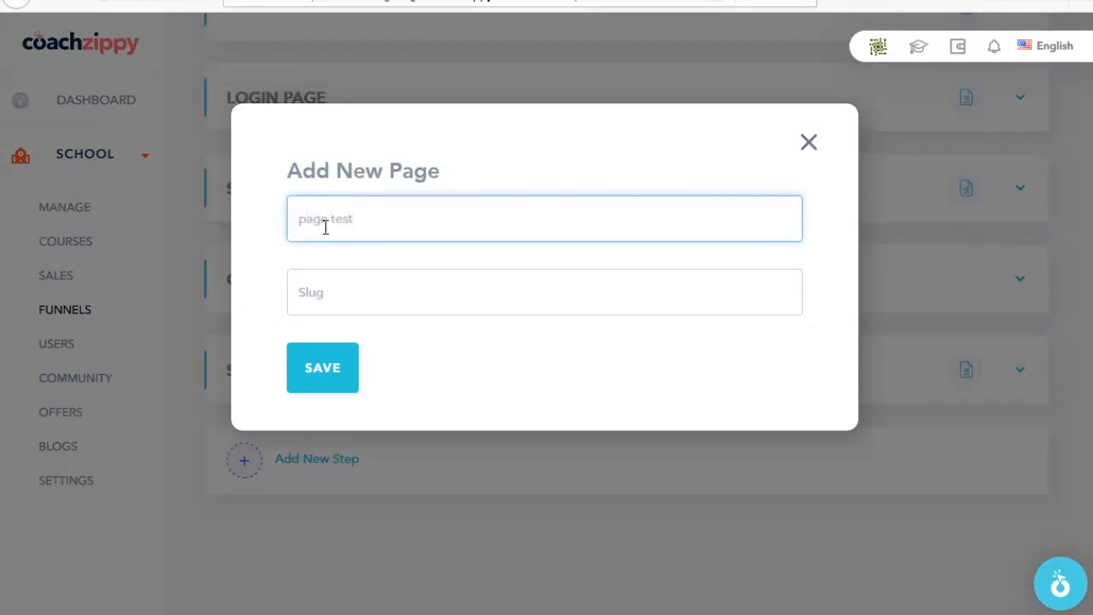
left_click(353, 274)
left_click(348, 387)
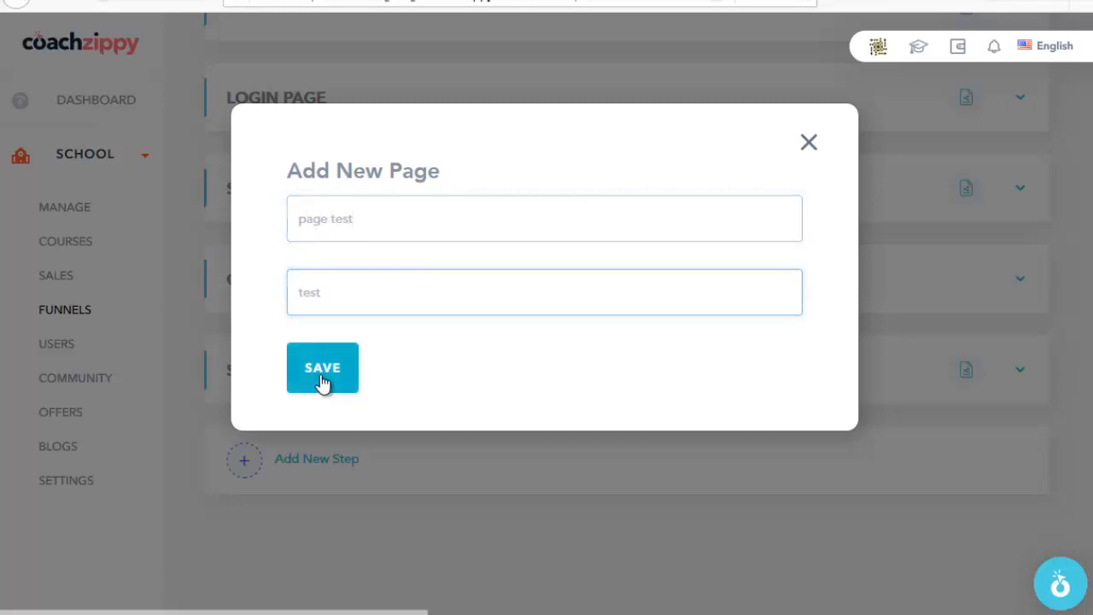
scroll(553, 303, "down", 3)
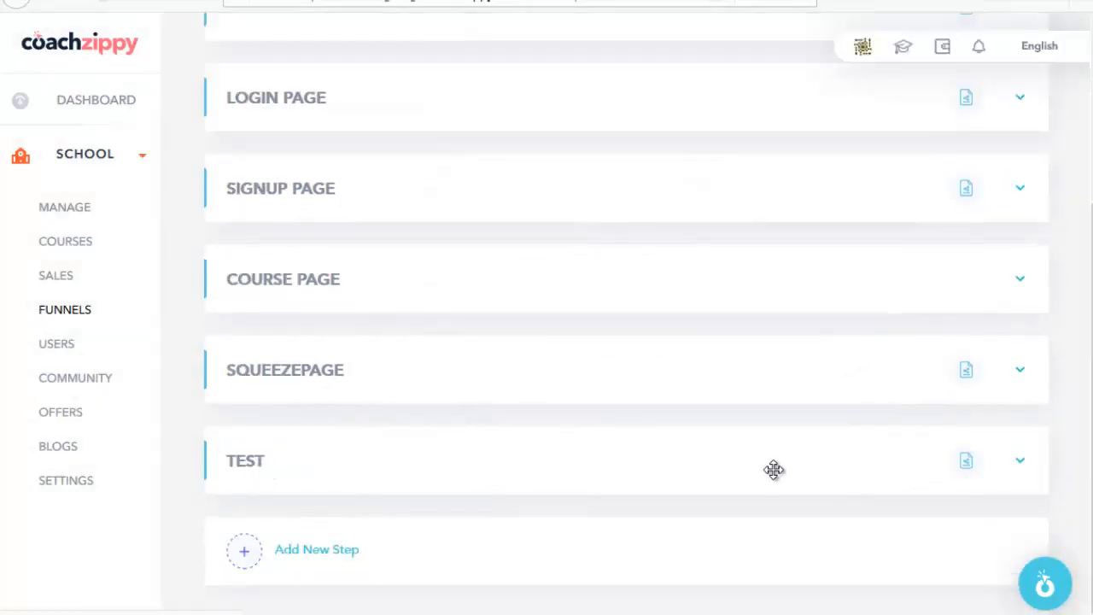
left_click(1019, 462)
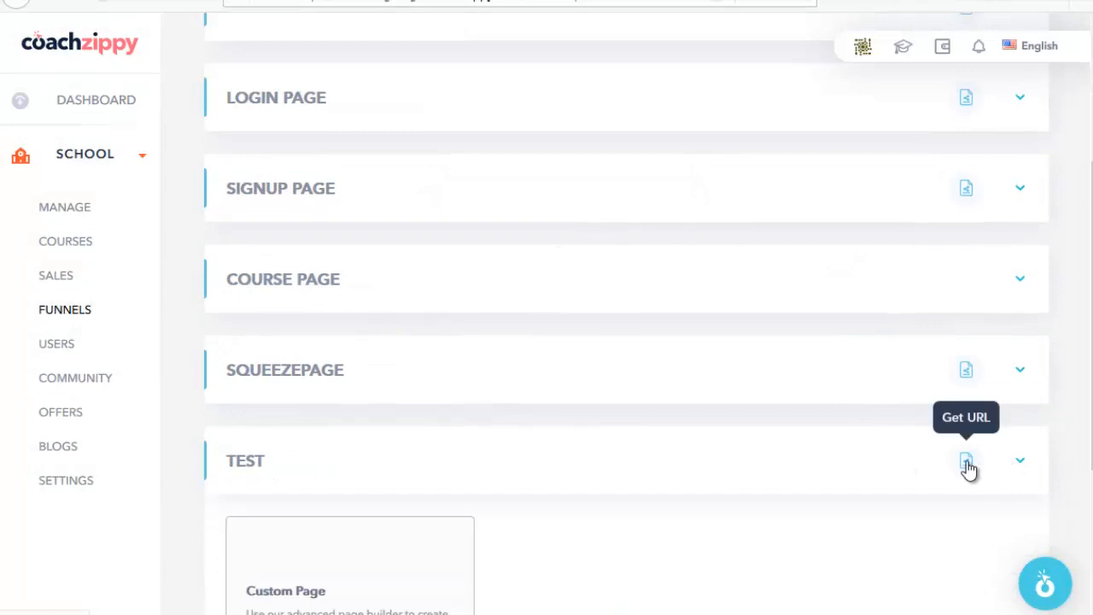
scroll(644, 459, "down", 2)
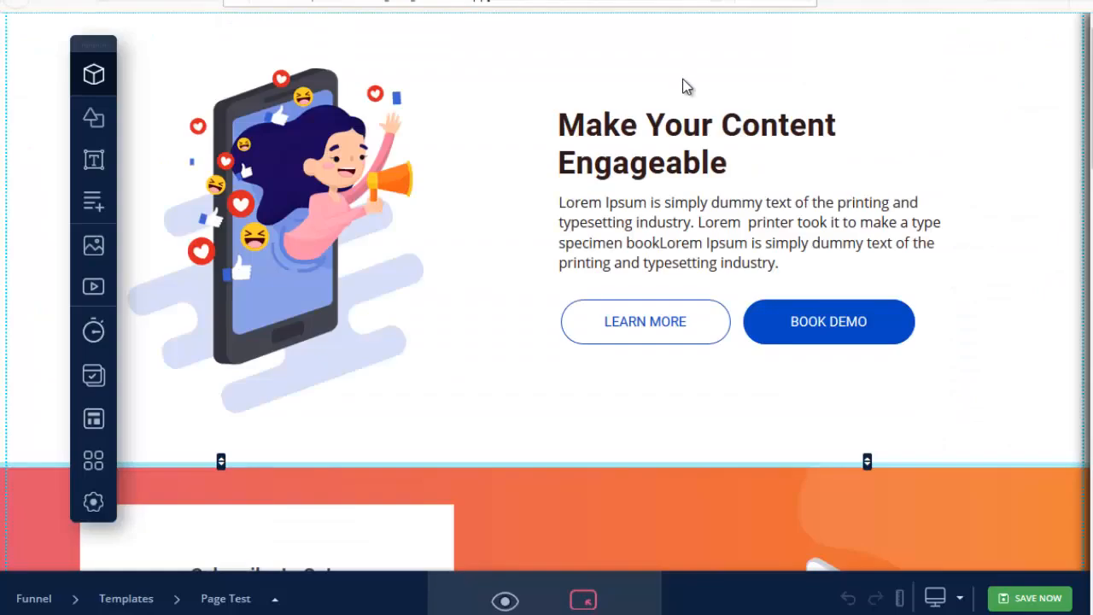
scroll(656, 231, "down", 10)
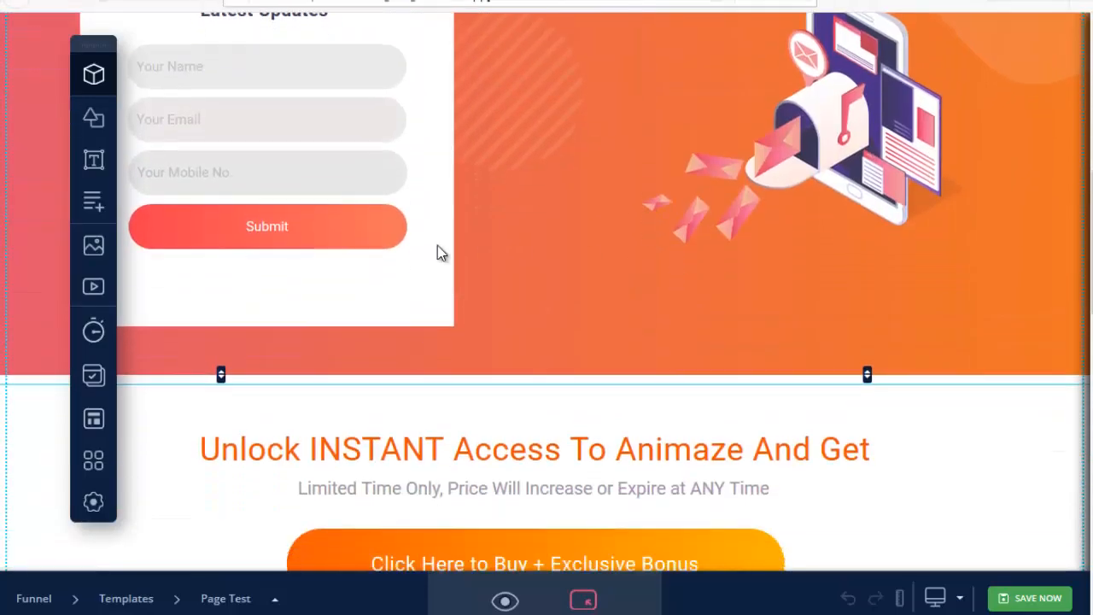
scroll(356, 282, "up", 7)
scroll(344, 524, "down", 3)
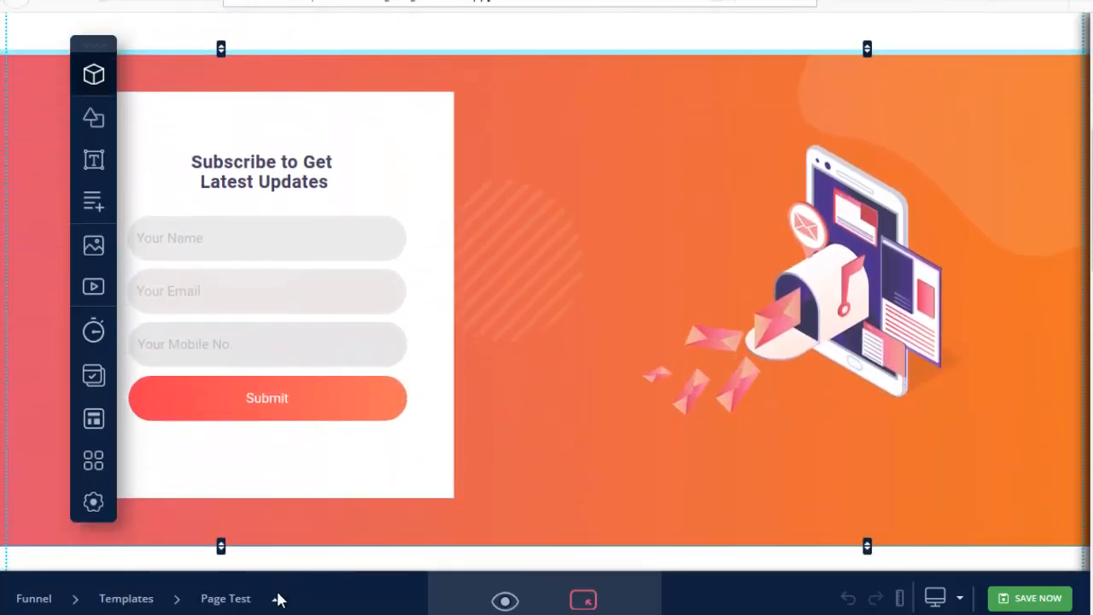
left_click(276, 601)
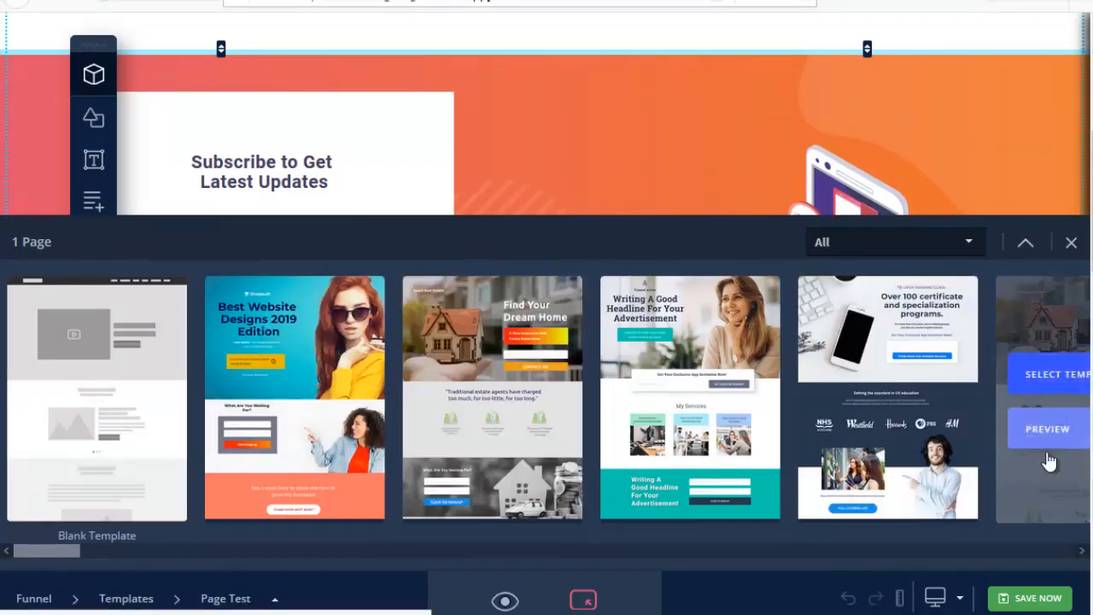
left_click(1082, 552)
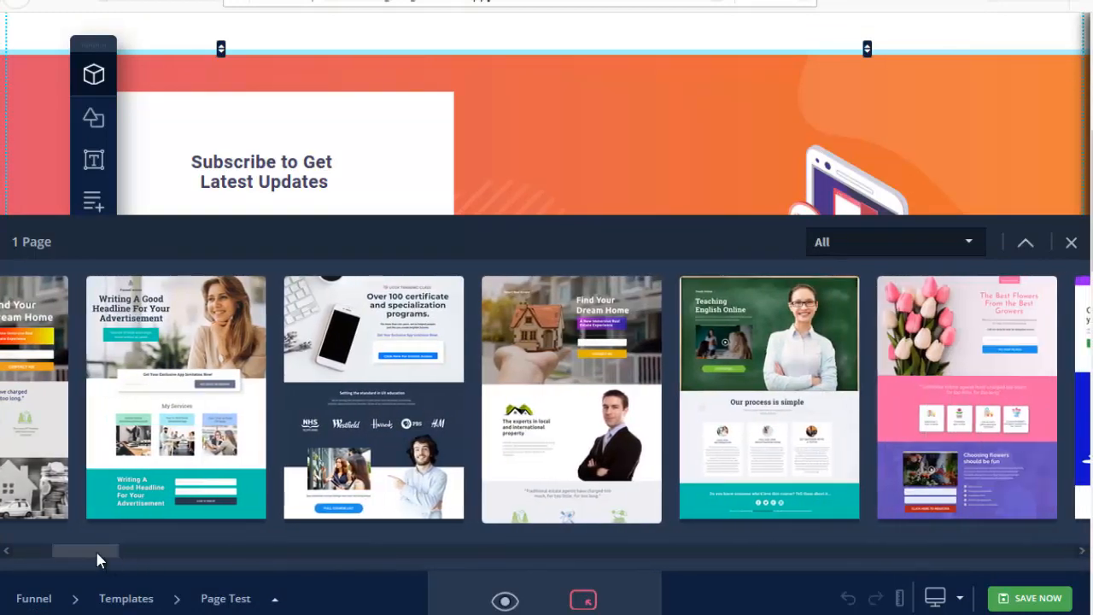
left_click_drag(97, 551, 246, 555)
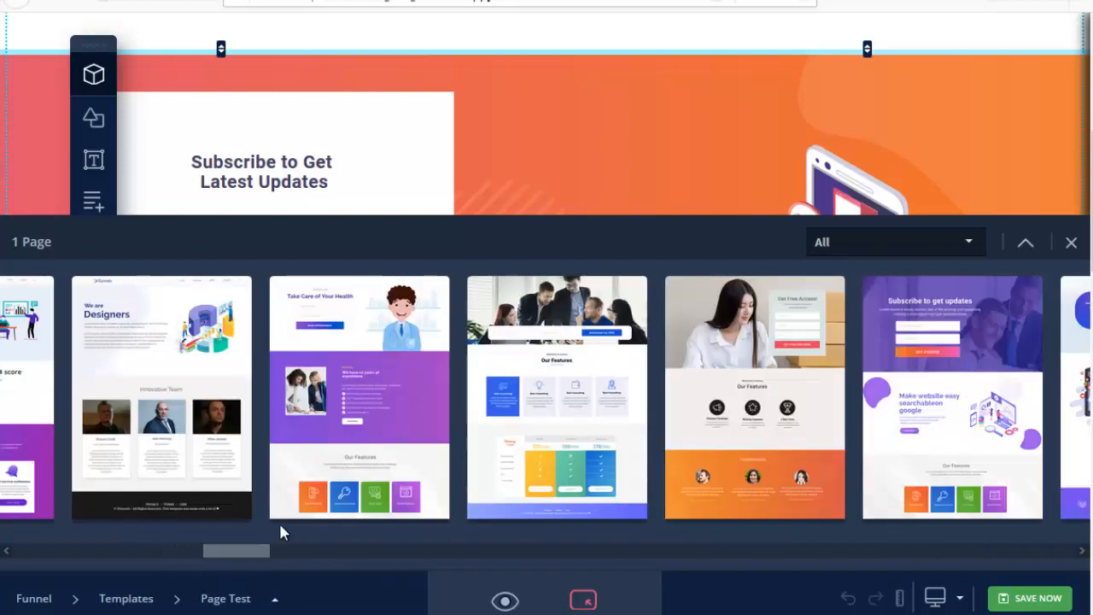
mouse_move(636, 427)
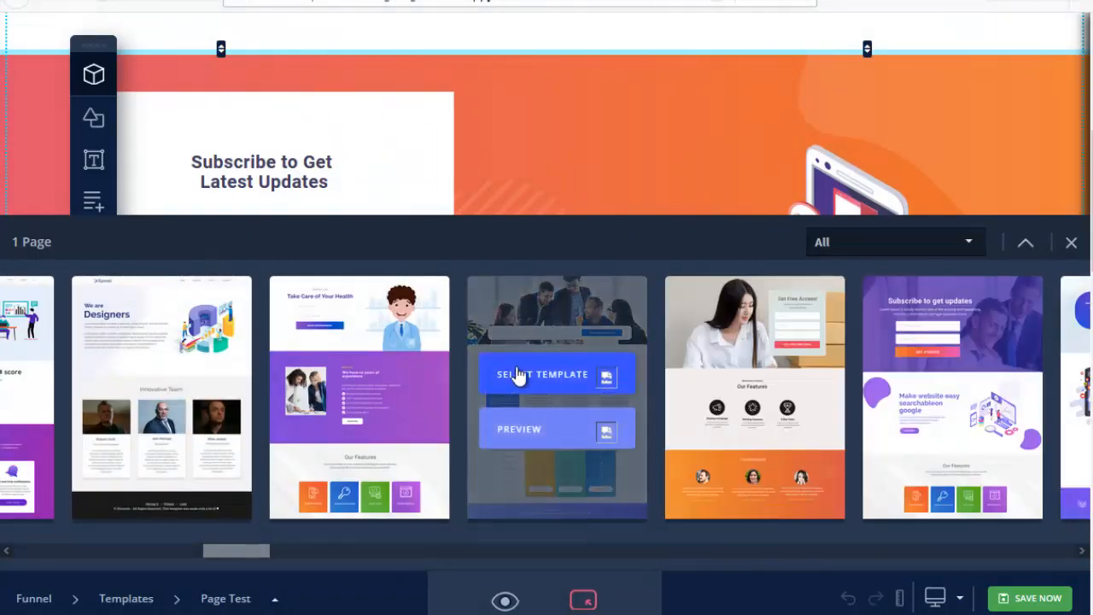
left_click(533, 436)
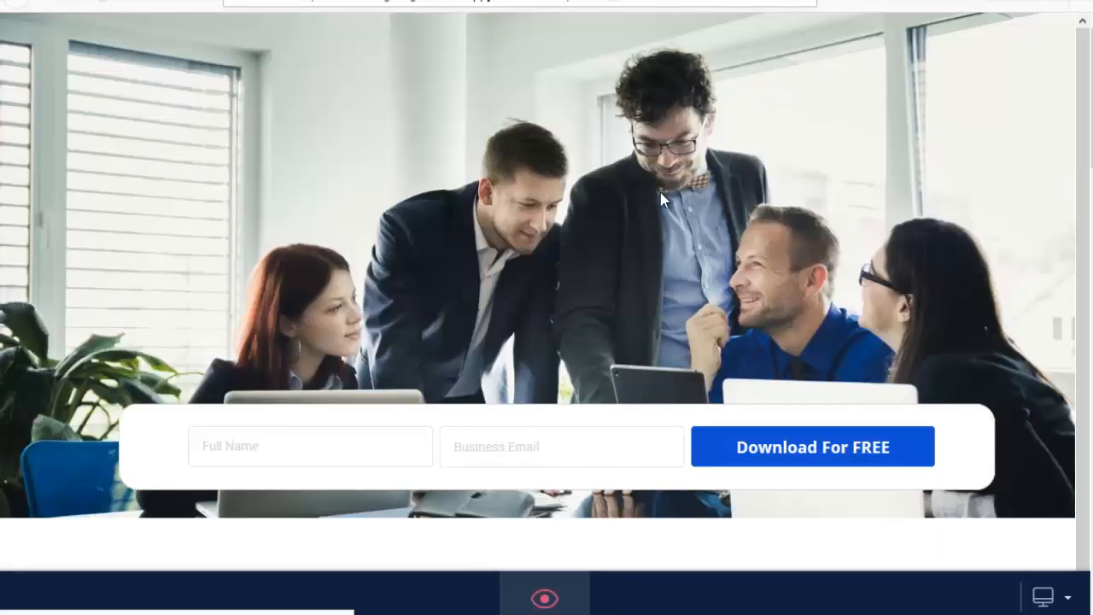
scroll(518, 256, "down", 6)
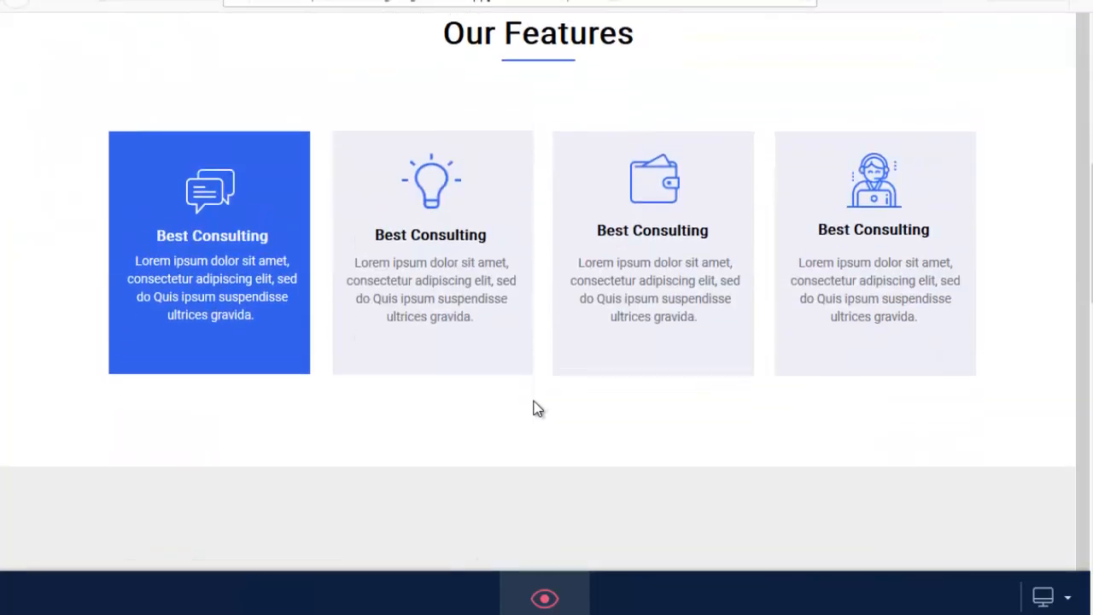
scroll(517, 252, "up", 7)
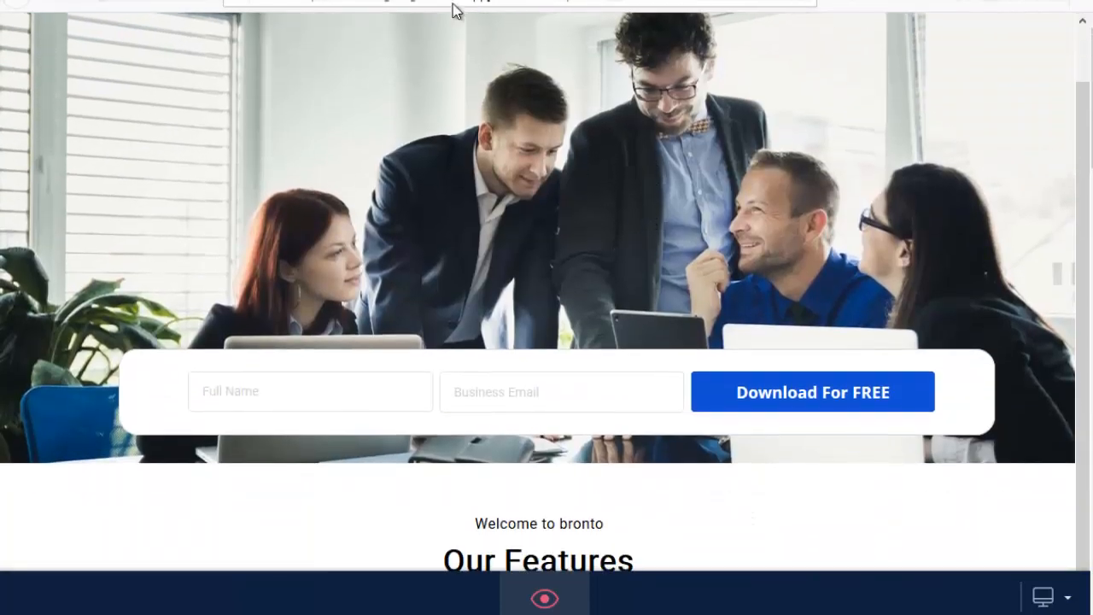
key("Escape")
scroll(421, 98, "down", 5)
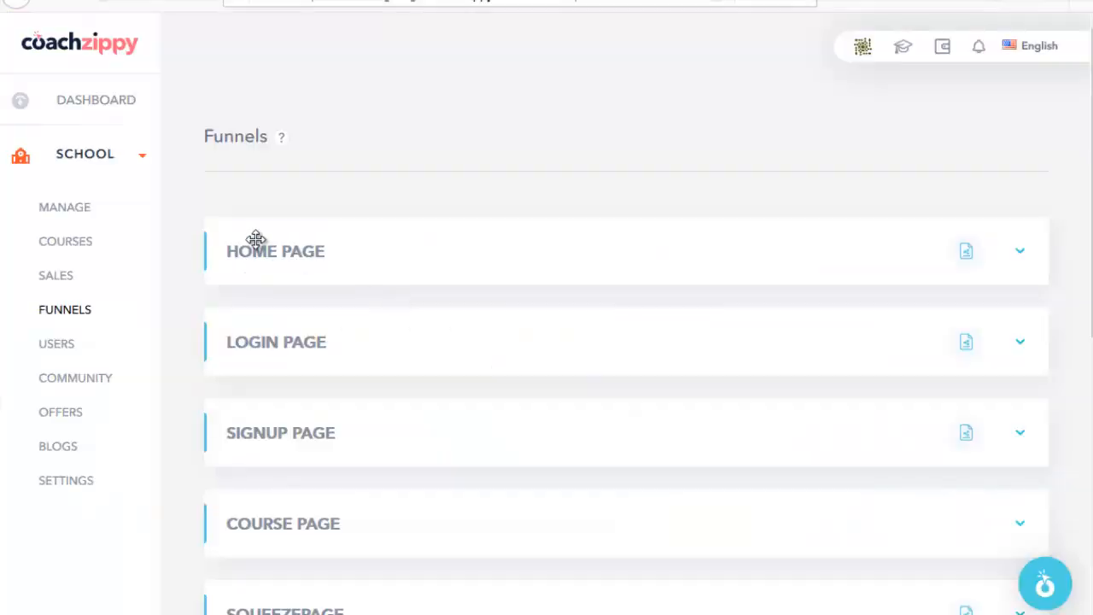
scroll(415, 302, "down", 4)
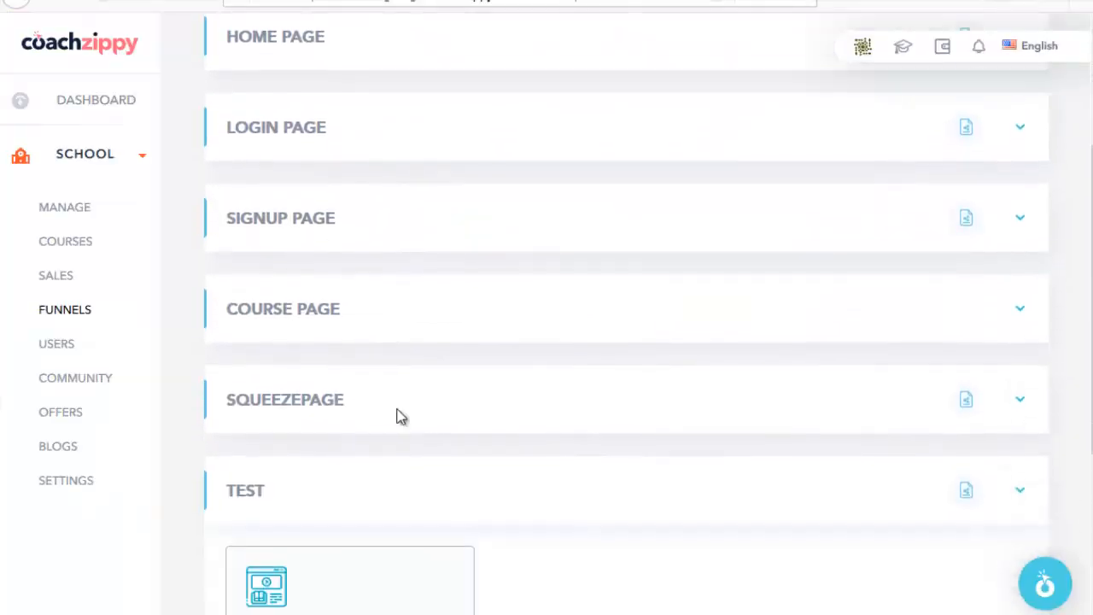
Step: Browse the Affiliation Titan course page and jump to its pricing section toward checkout
scroll(503, 282, "up", 3)
scroll(487, 338, "down", 1)
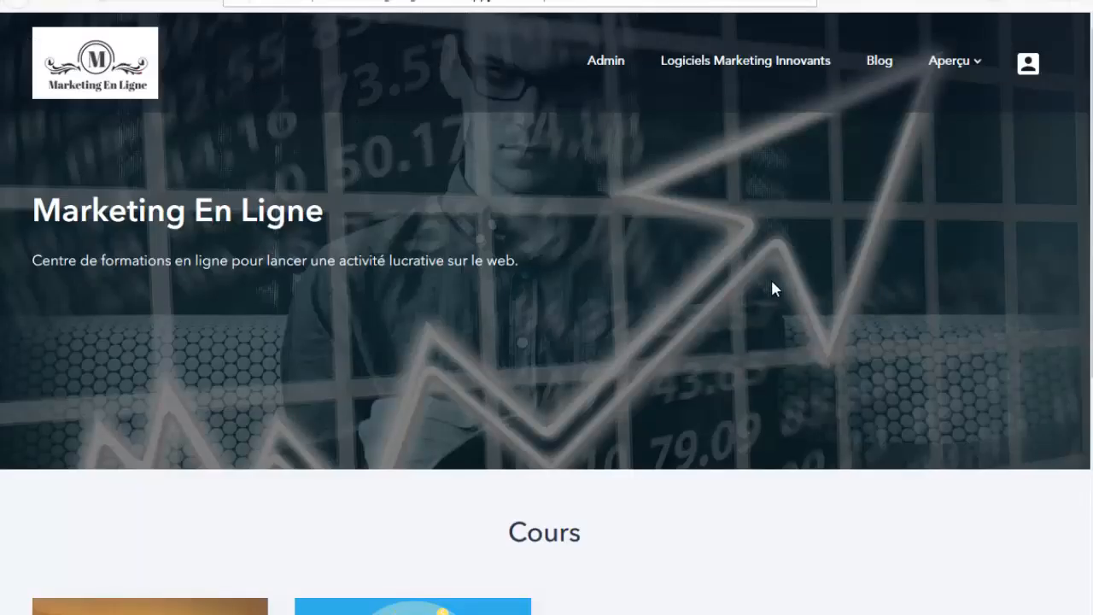
scroll(773, 289, "down", 3)
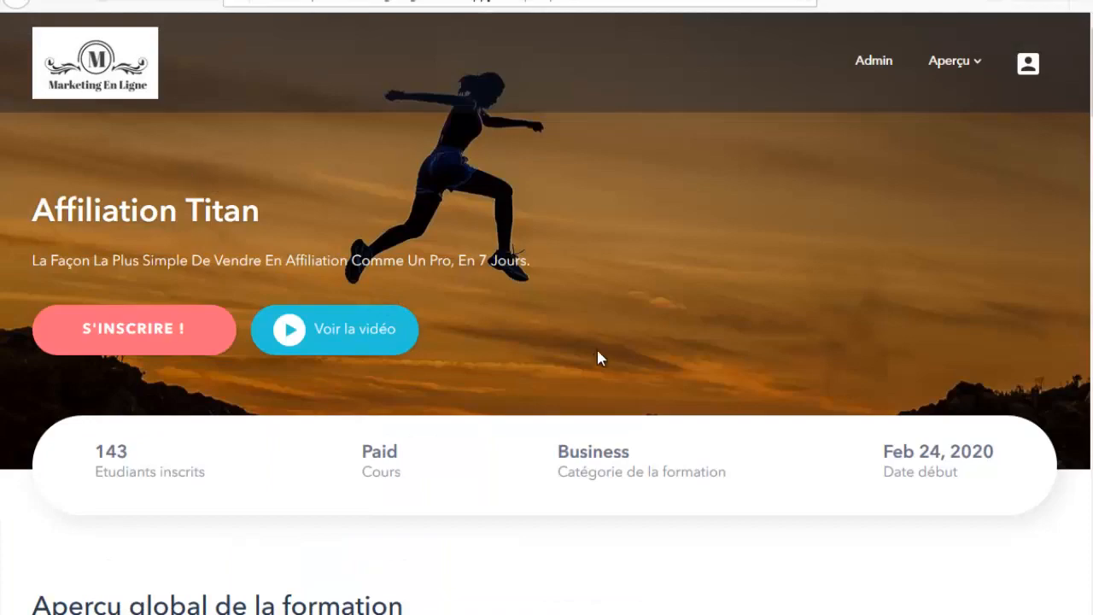
scroll(597, 359, "down", 3)
scroll(256, 370, "up", 3)
scroll(556, 271, "down", 8)
scroll(486, 410, "up", 5)
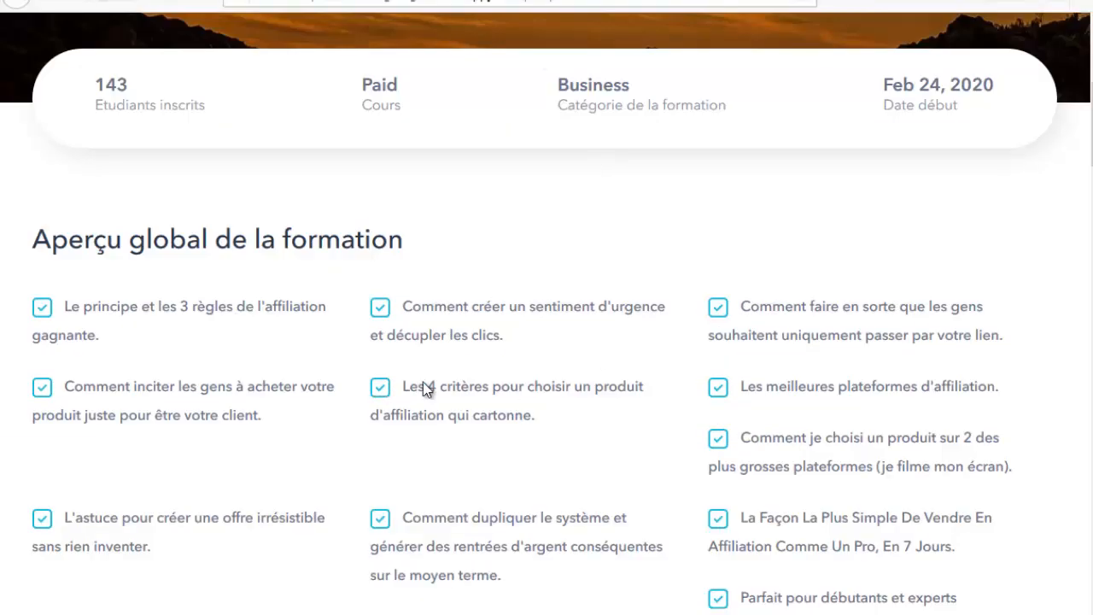
scroll(507, 395, "down", 1)
scroll(507, 394, "up", 5)
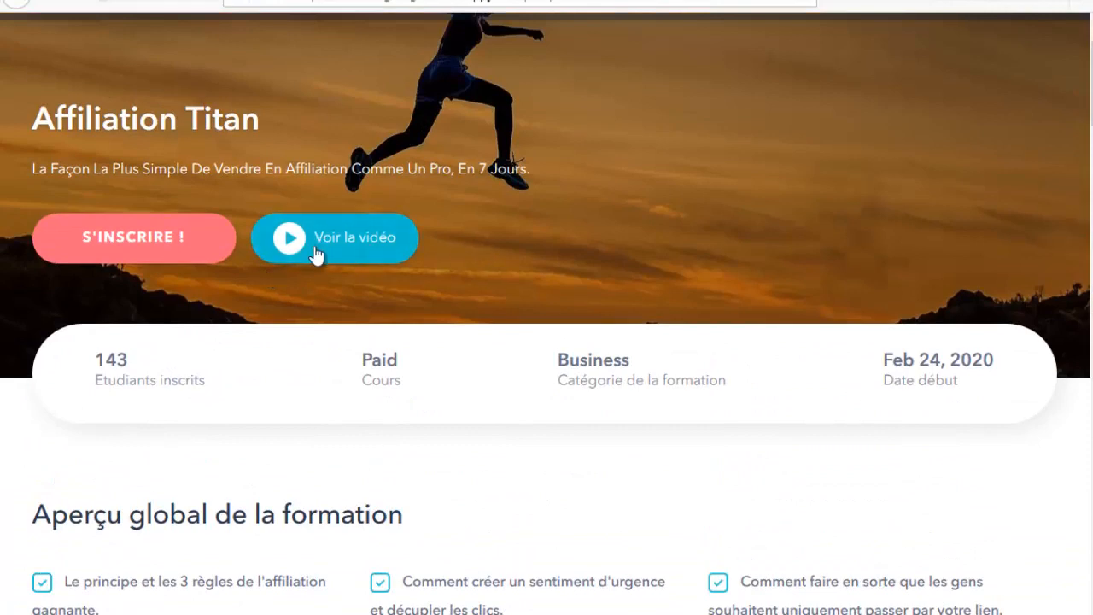
scroll(316, 253, "up", 1)
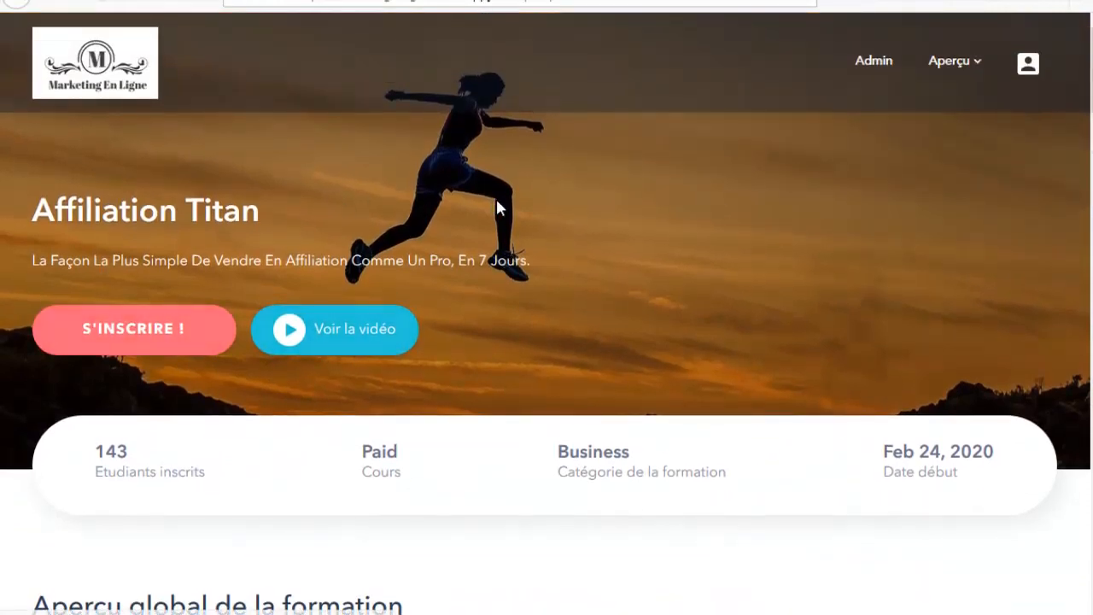
left_click(142, 336)
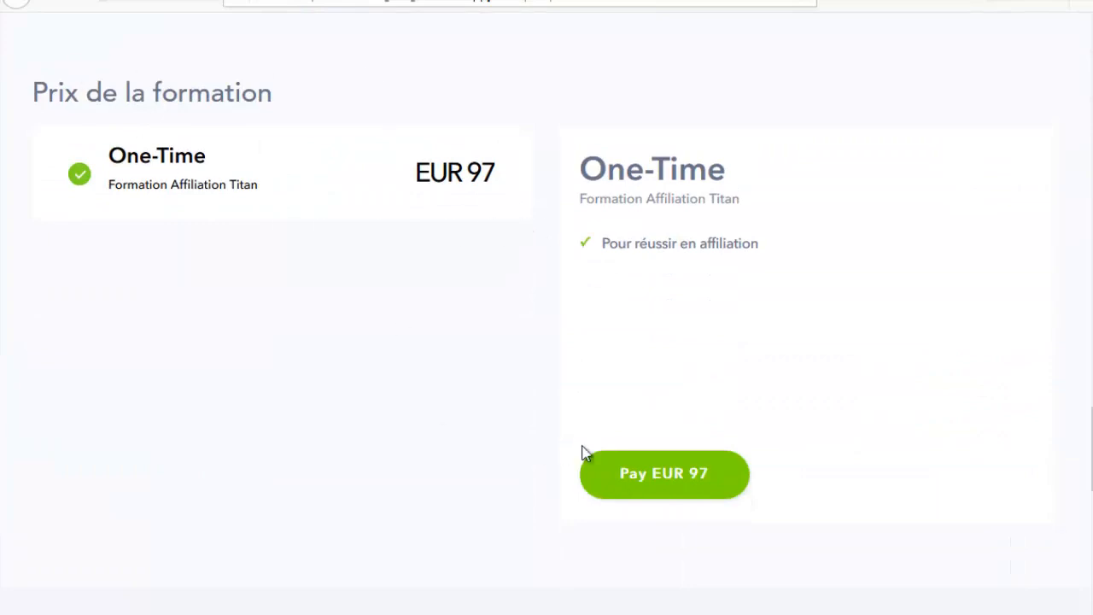
scroll(825, 26, "up", 1)
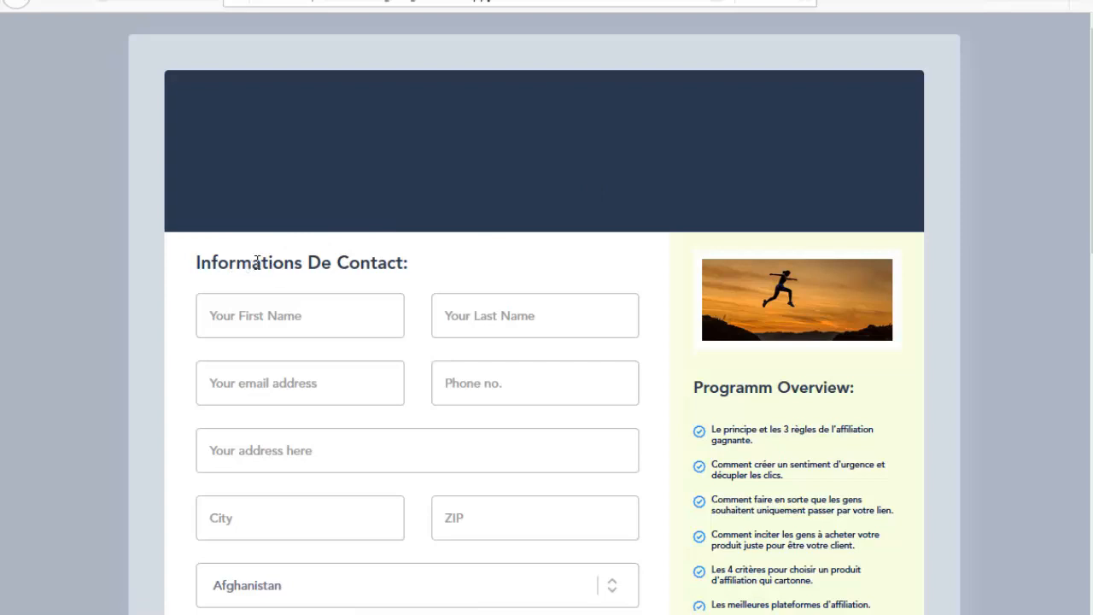
Step: Scroll the checkout preview and highlight the EUR 97 fee and total amounts
scroll(712, 273, "down", 3)
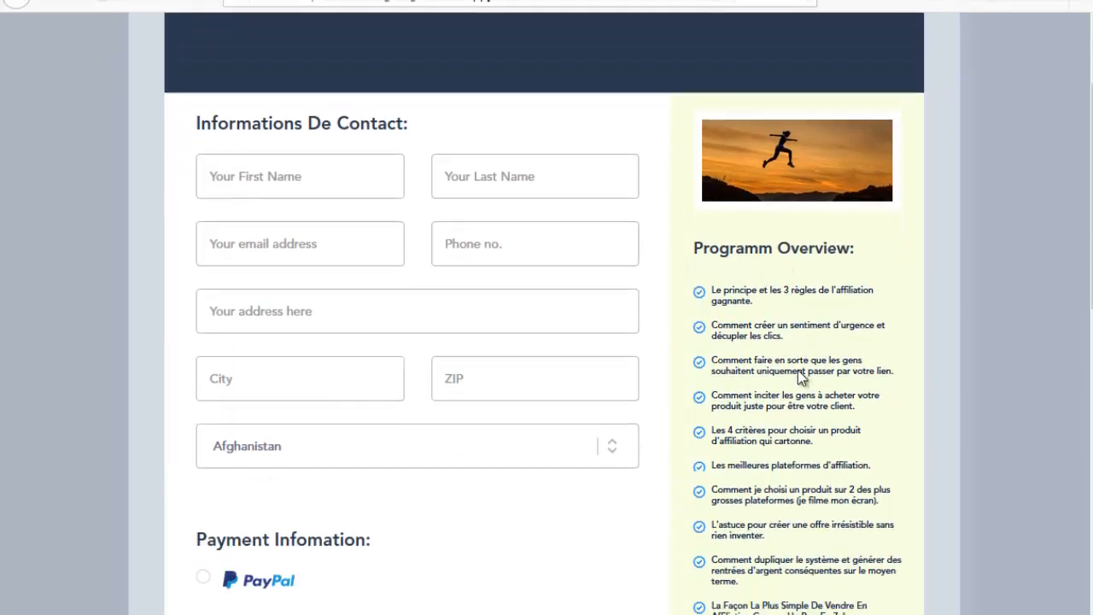
scroll(663, 263, "up", 2)
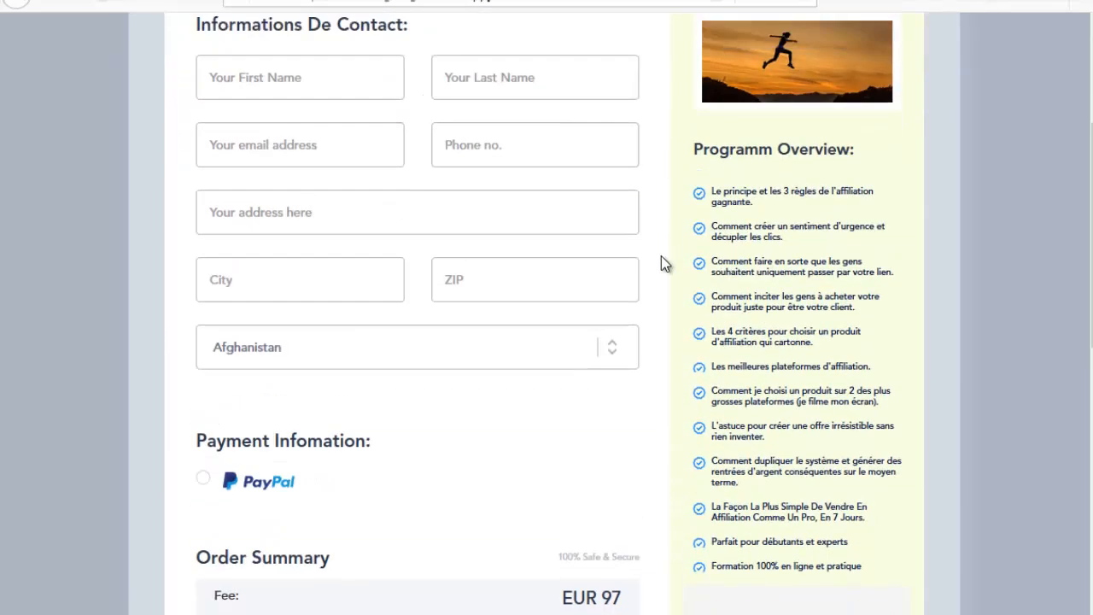
scroll(763, 298, "down", 3)
scroll(371, 307, "down", 1)
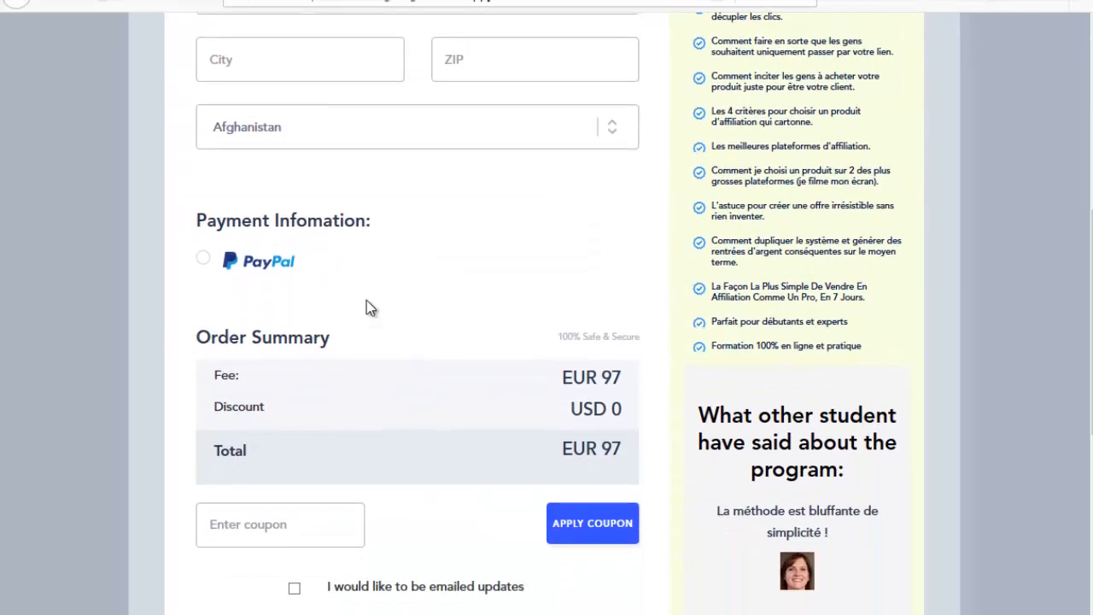
scroll(344, 317, "down", 1)
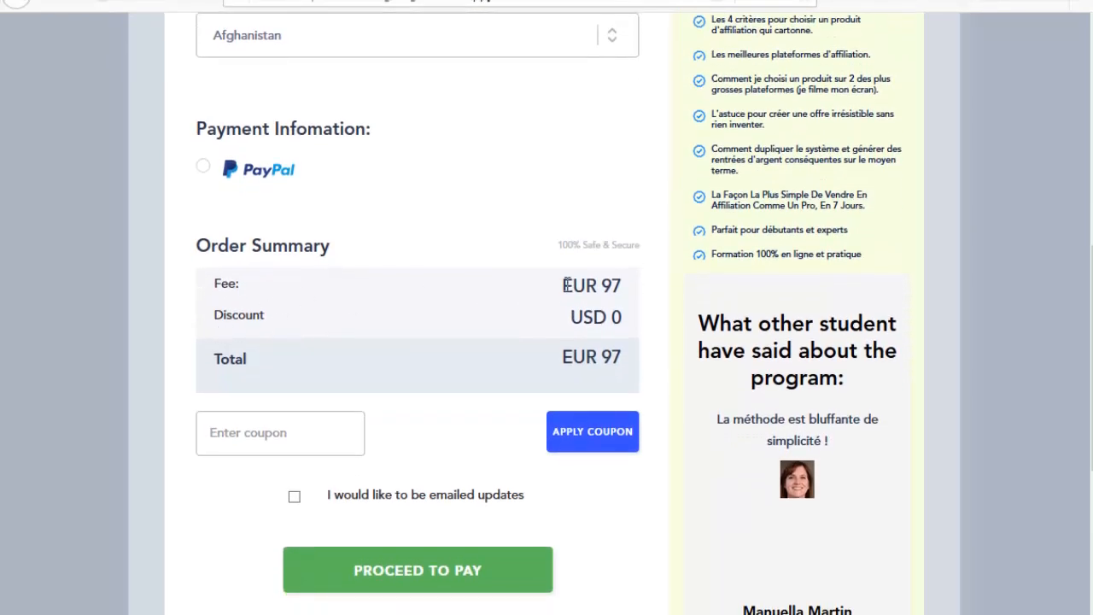
left_click_drag(567, 285, 637, 292)
left_click_drag(604, 359, 501, 370)
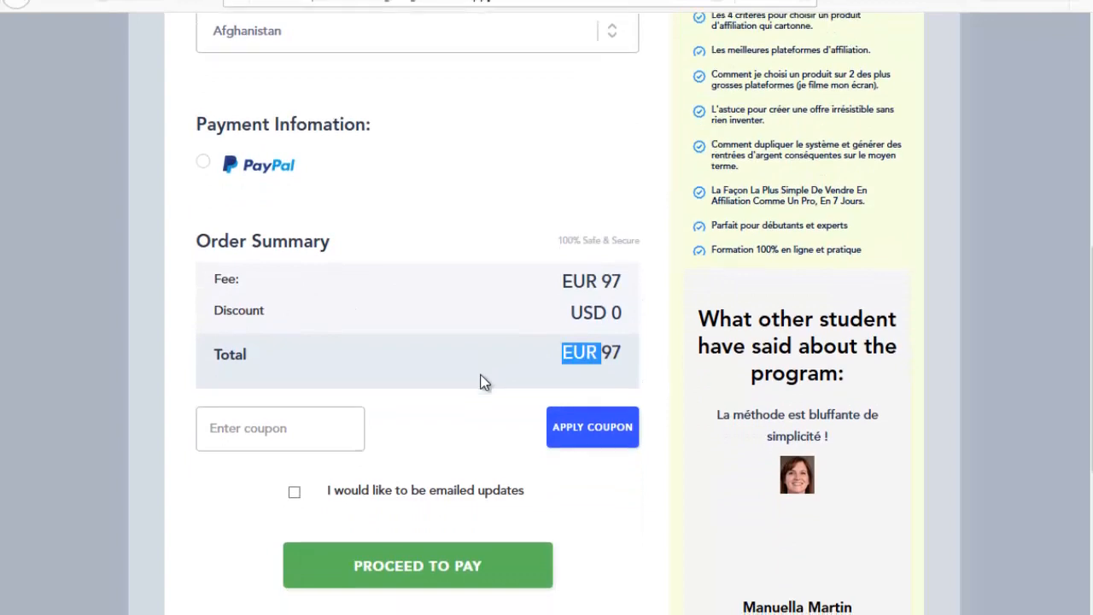
Step: Return to the school's admin Funnels tab and open its Students list
scroll(478, 380, "down", 1)
scroll(484, 382, "down", 3)
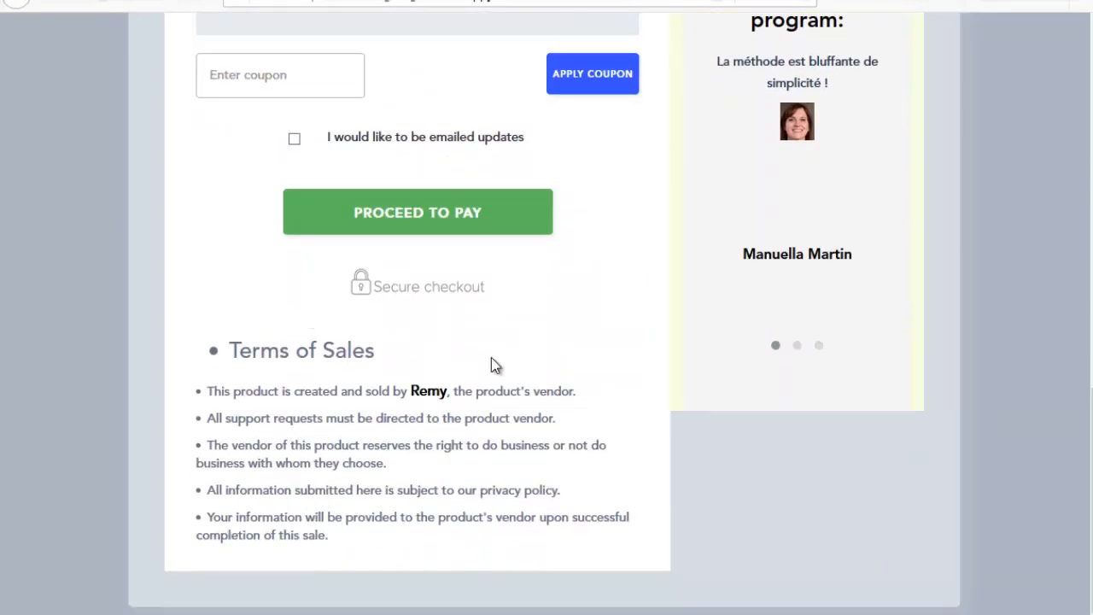
scroll(281, 225, "up", 2)
scroll(446, 232, "down", 2)
scroll(664, 393, "up", 5)
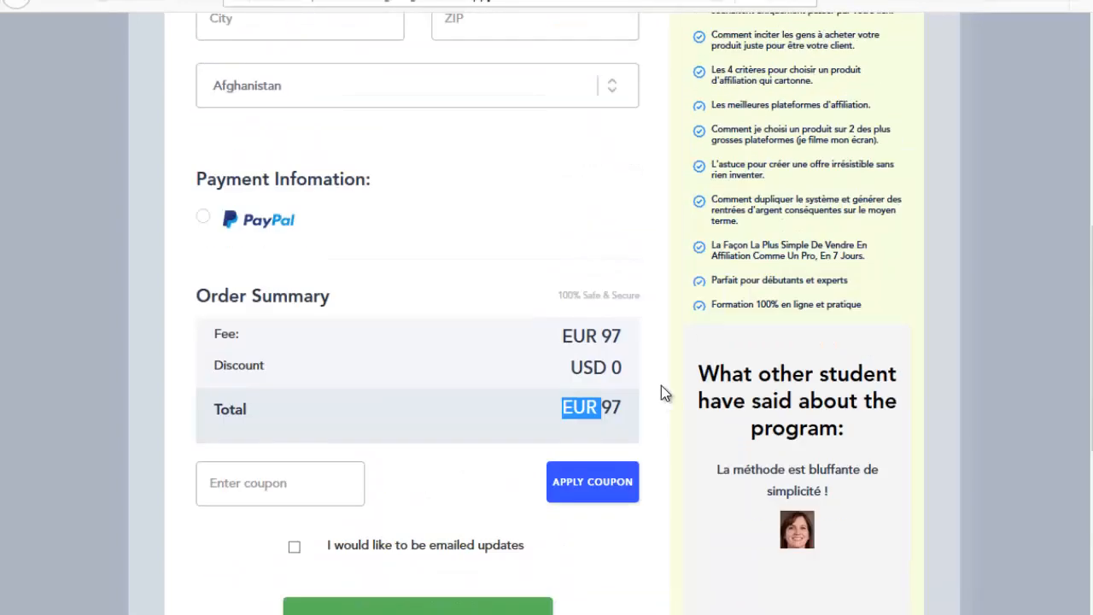
scroll(666, 198, "up", 6)
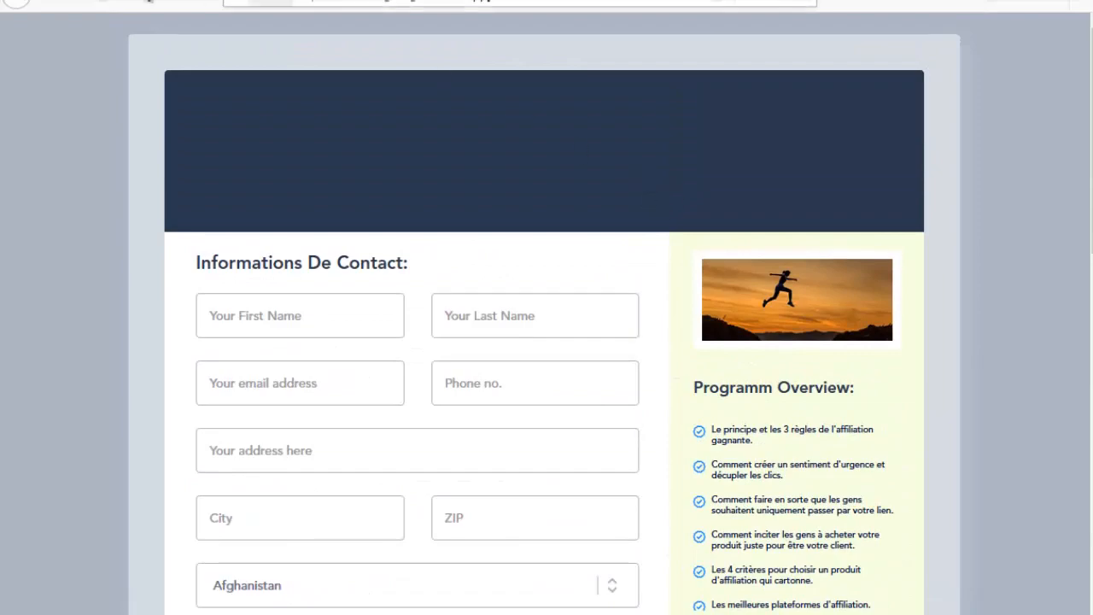
left_click(148, 0)
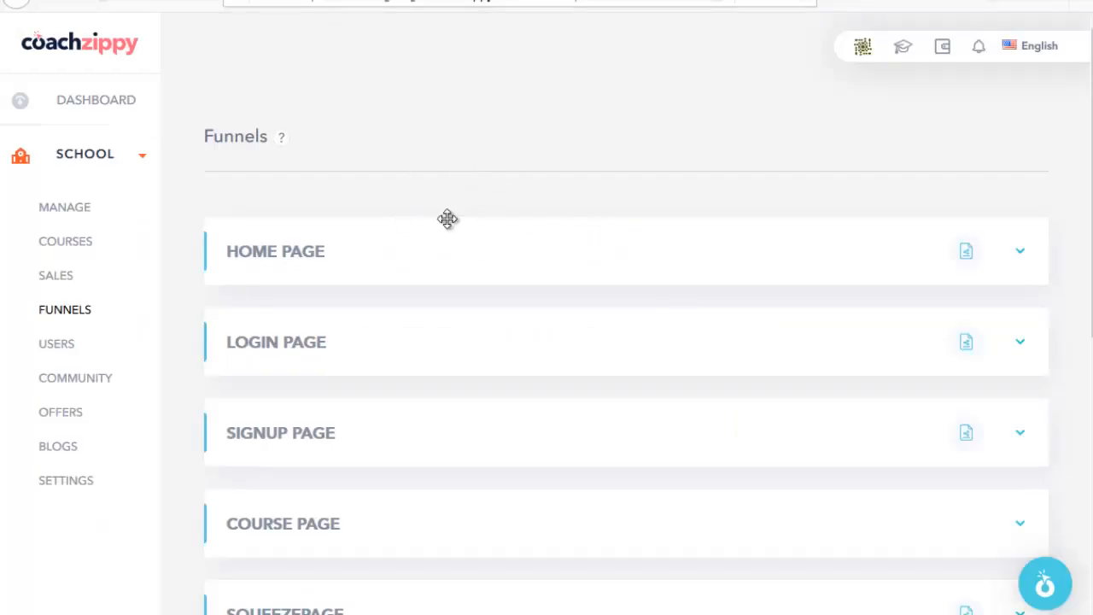
left_click(68, 346)
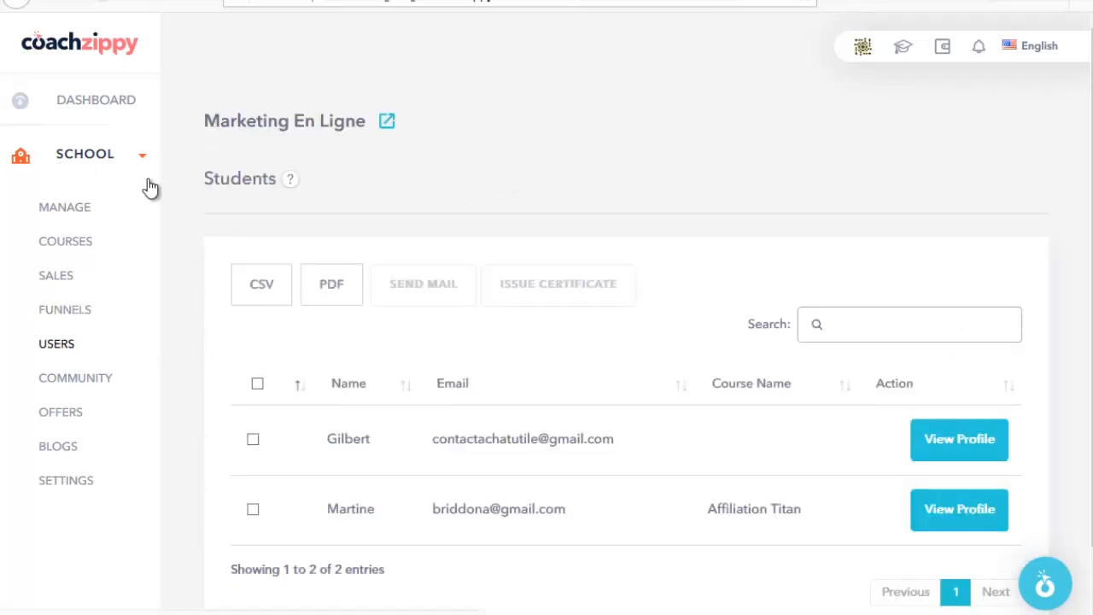
Step: Open the school's Blogs Posts list with its two published posts
scroll(83, 399, "down", 1)
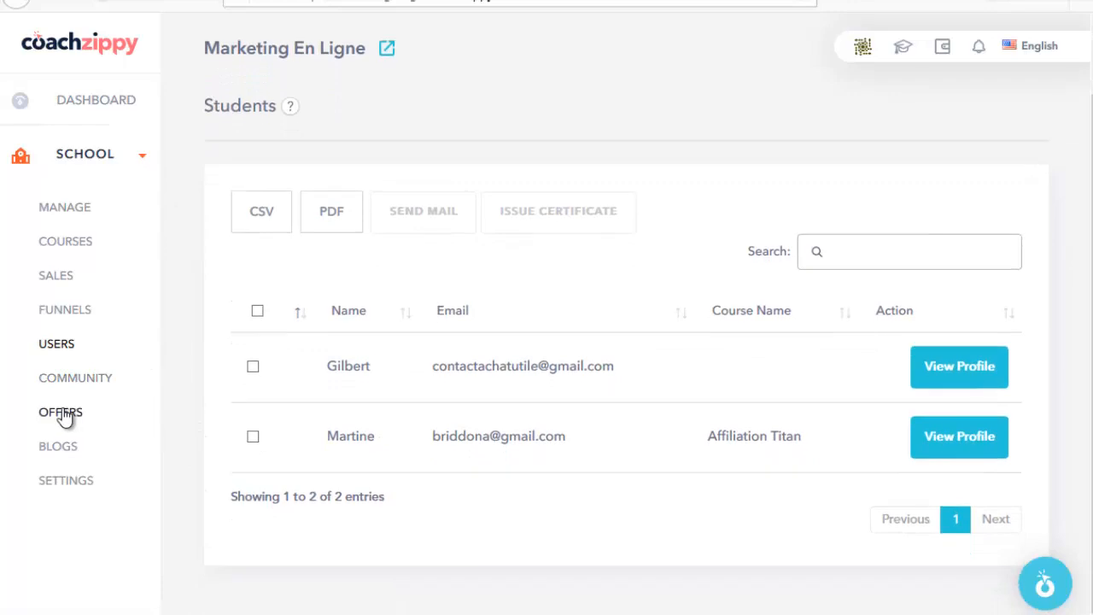
left_click(108, 453)
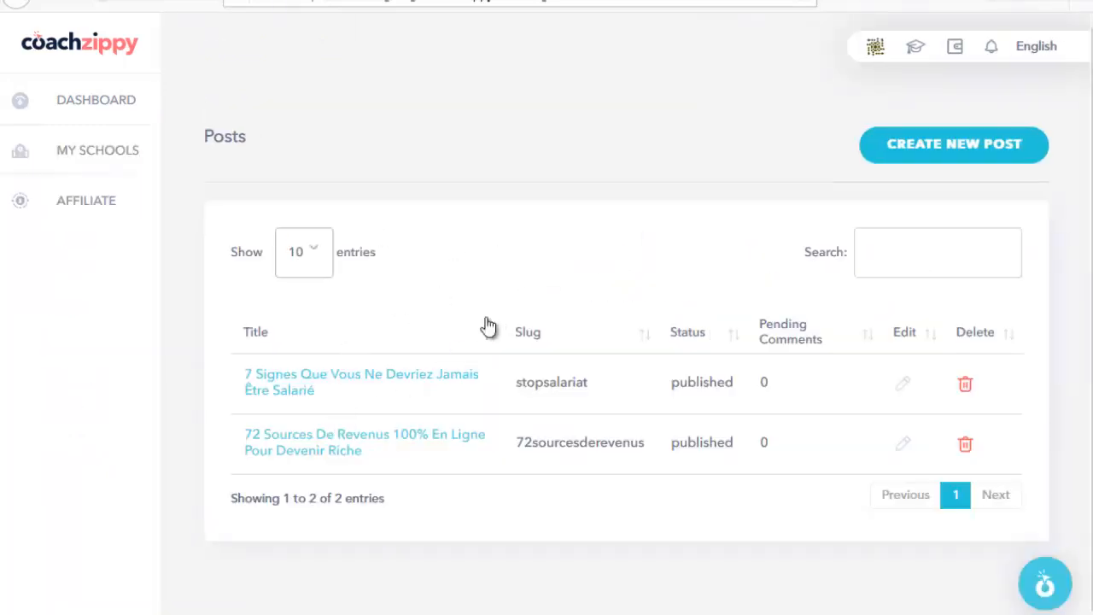
Step: Open the Create New Post form and place the cursor in its Body editor
left_click(927, 156)
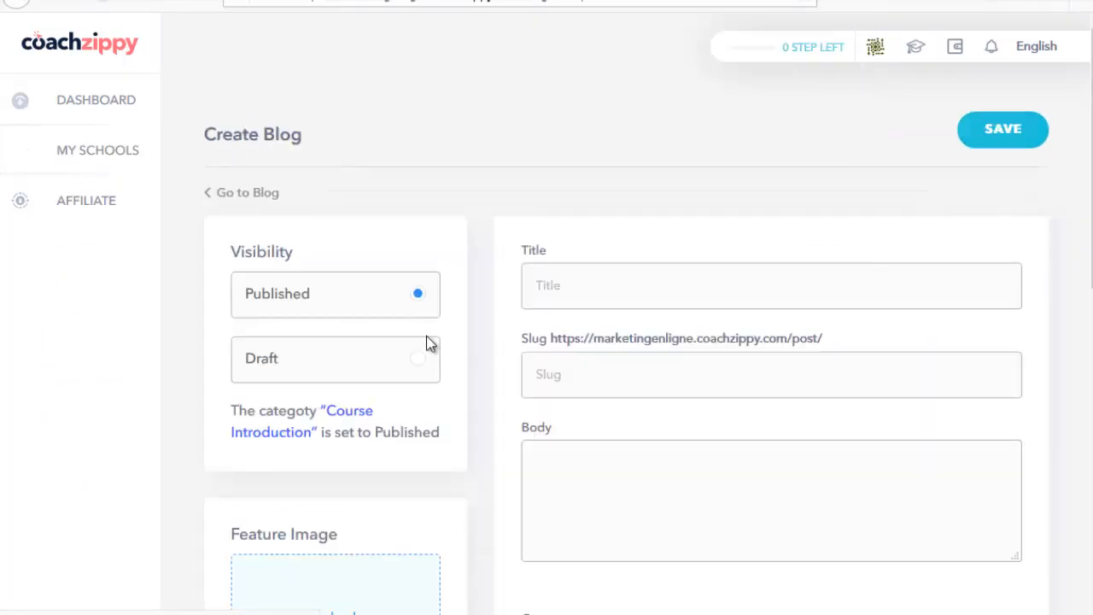
scroll(473, 305, "down", 2)
scroll(573, 299, "down", 3)
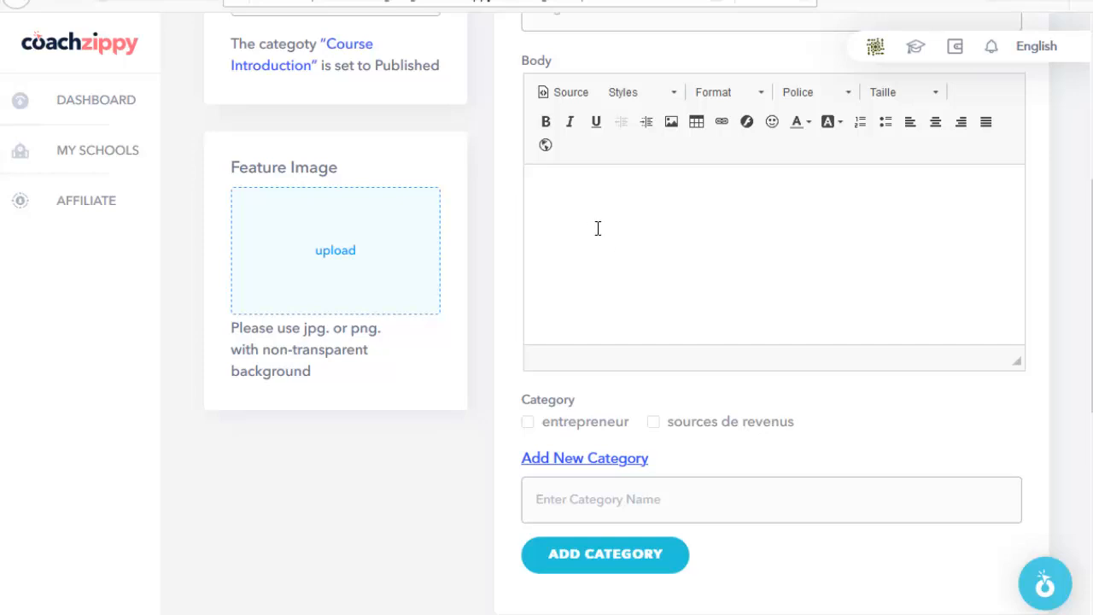
left_click(597, 228)
scroll(595, 174, "up", 4)
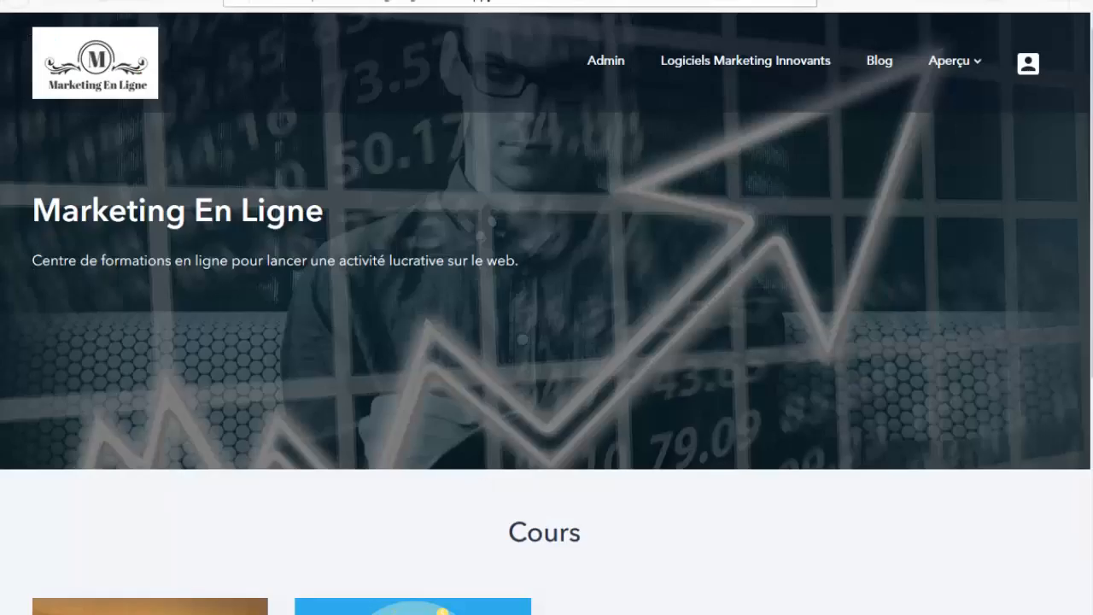
Step: Browse the posts on the school's public Blog page
left_click(880, 62)
scroll(384, 342, "down", 5)
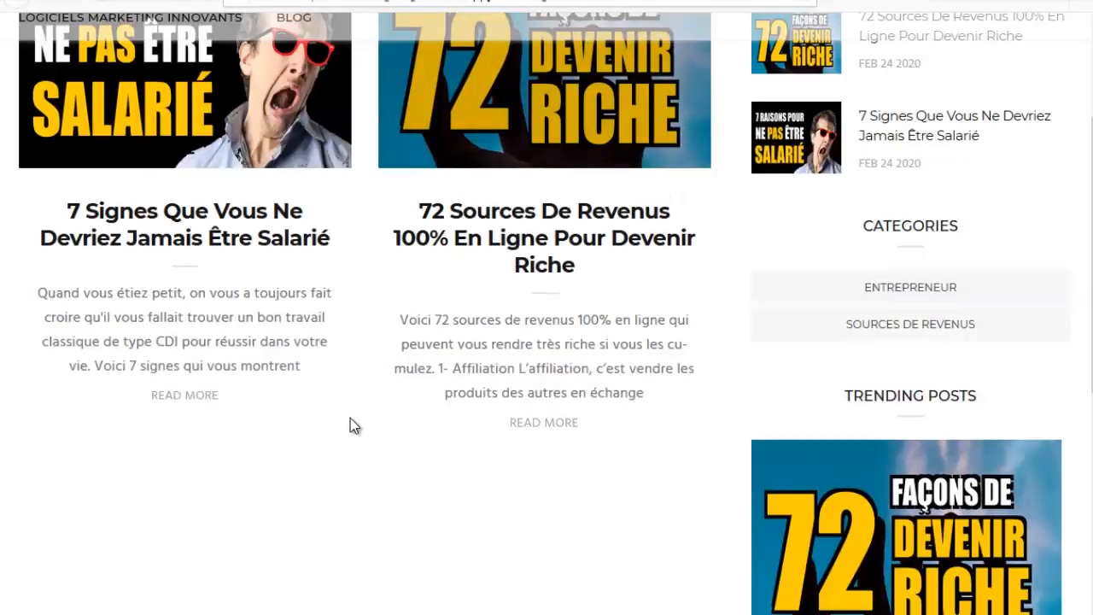
scroll(354, 424, "up", 3)
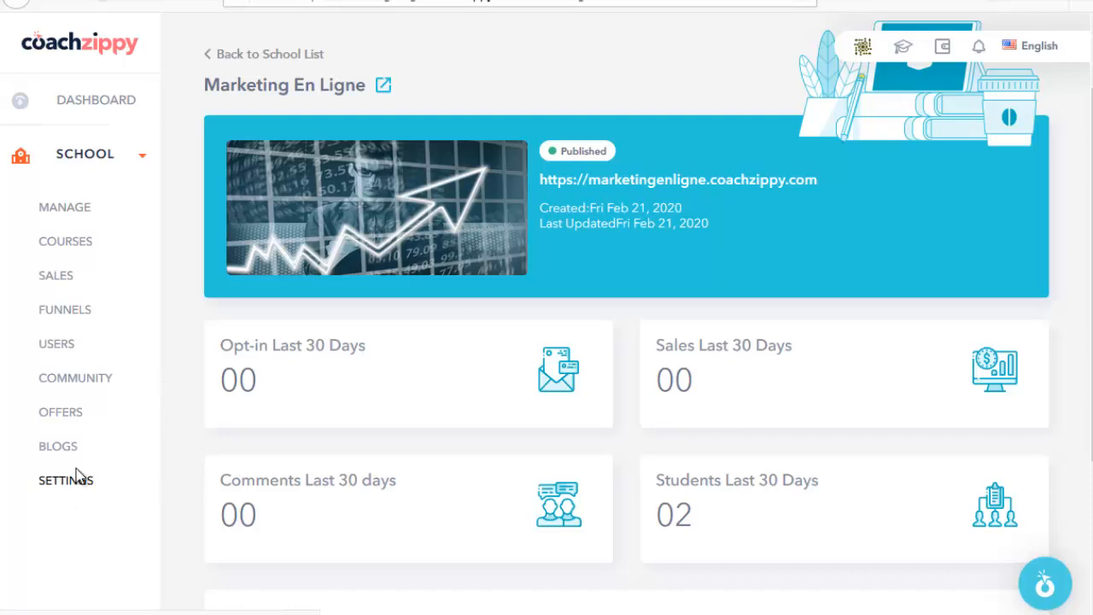
Step: Review the school's General settings: name, description, established year 2020 and address
left_click(66, 480)
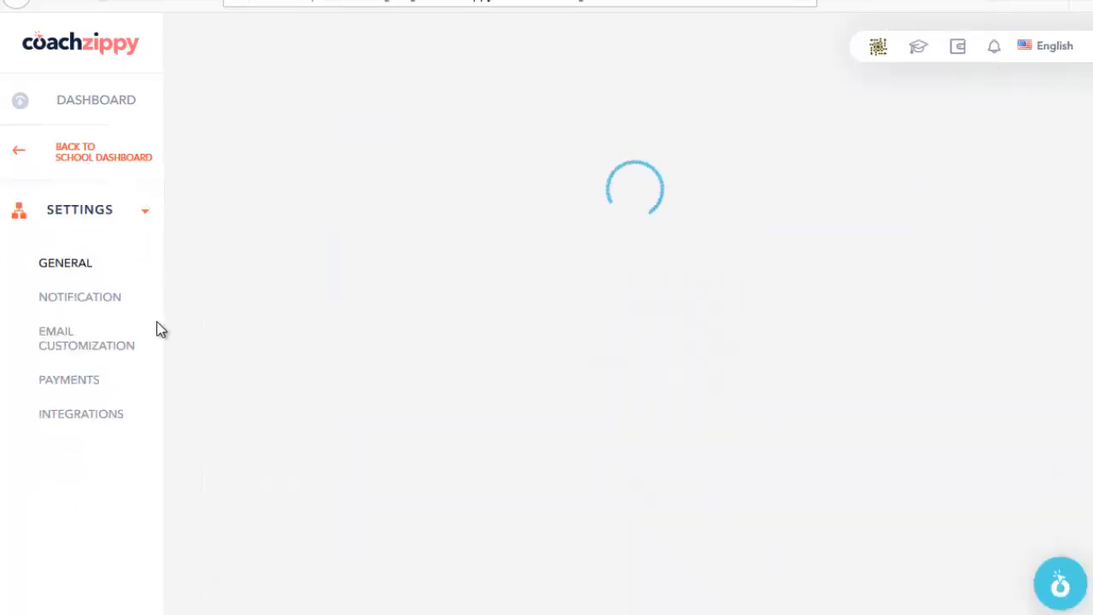
scroll(432, 301, "down", 2)
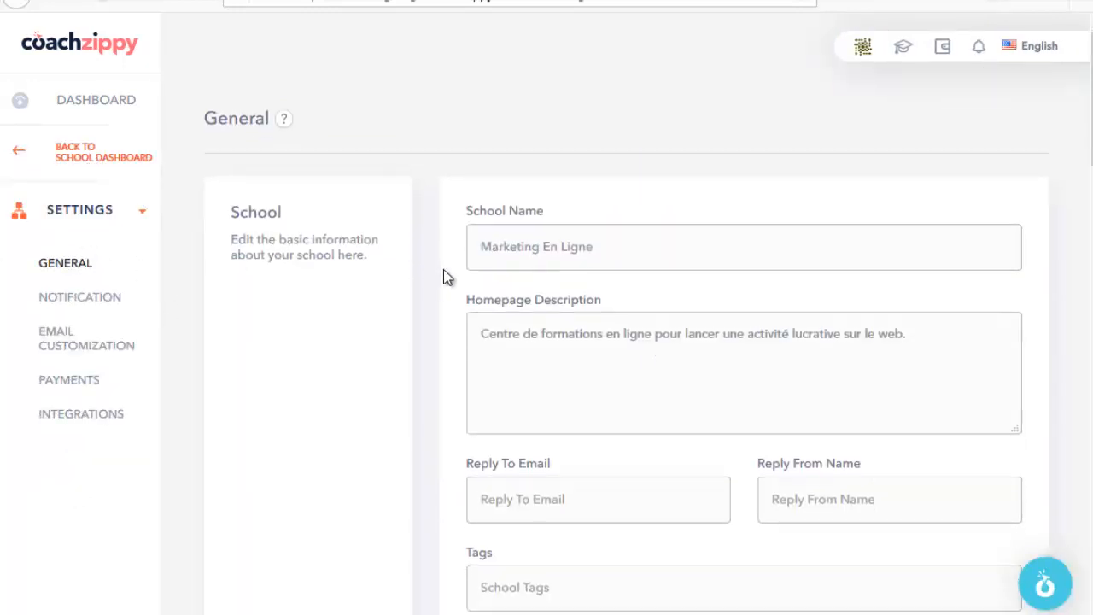
left_click_drag(483, 175, 613, 176)
scroll(551, 279, "down", 10)
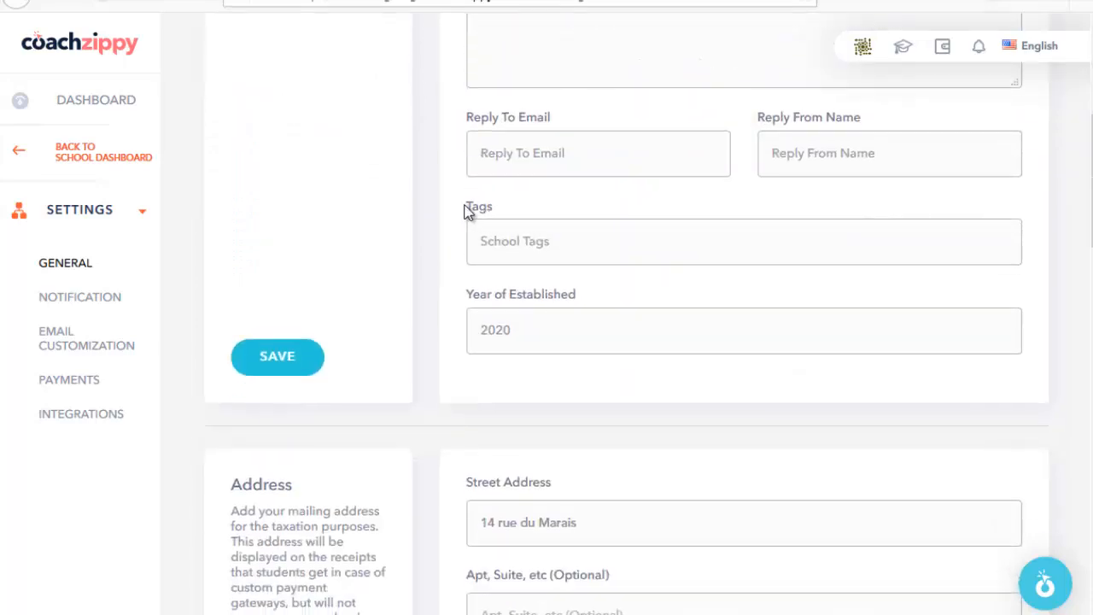
scroll(401, 371, "up", 6)
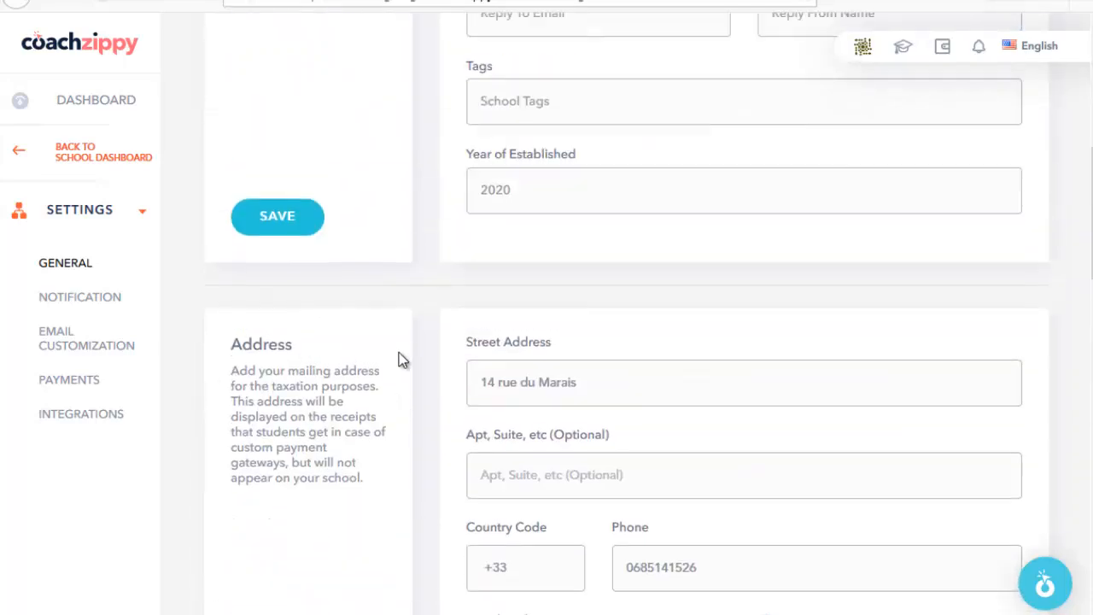
Step: Read through the French welcome email for a student's first free-course enrolment in Email Customization
left_click(72, 346)
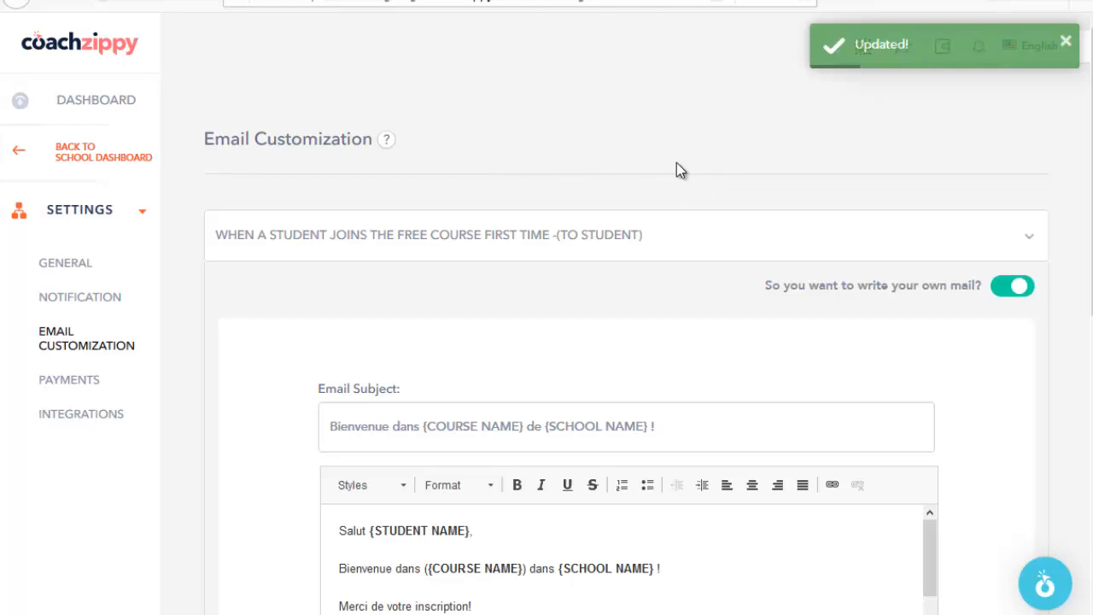
scroll(696, 237, "down", 1)
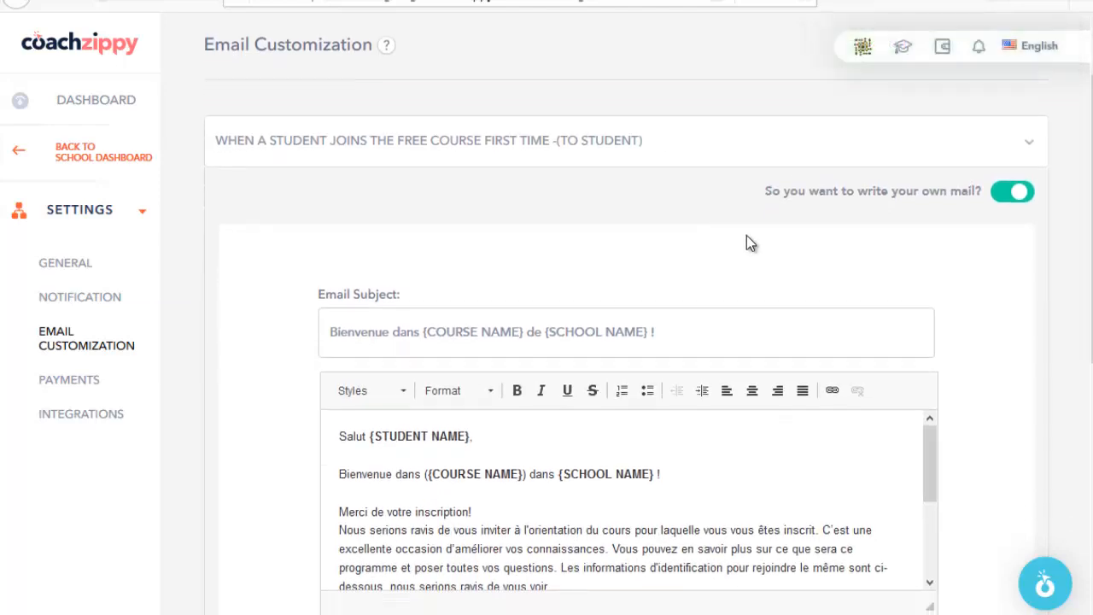
scroll(746, 242, "down", 1)
left_click_drag(561, 478, 395, 384)
scroll(410, 402, "down", 3)
scroll(291, 445, "down", 2)
scroll(291, 446, "up", 2)
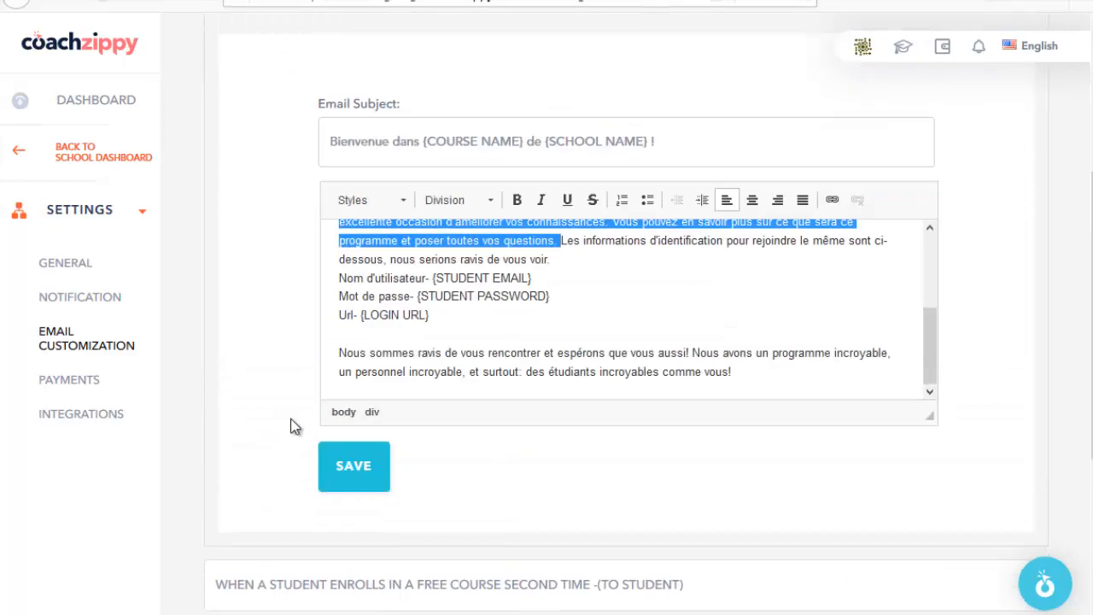
scroll(597, 469, "up", 3)
left_click(535, 427)
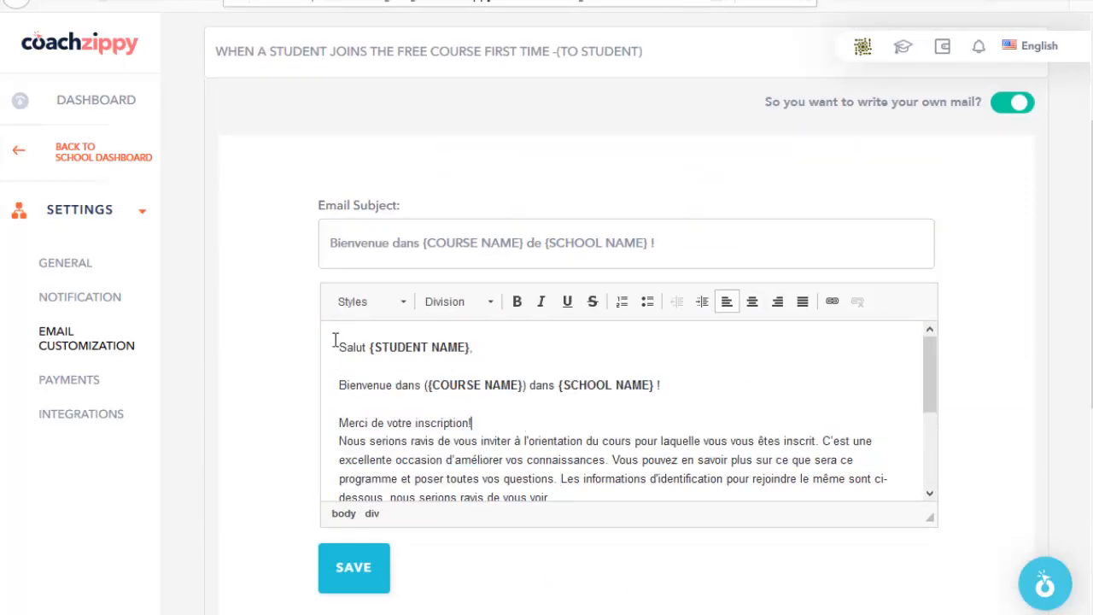
Step: Open the school's payment settings and scroll through them
left_click(72, 384)
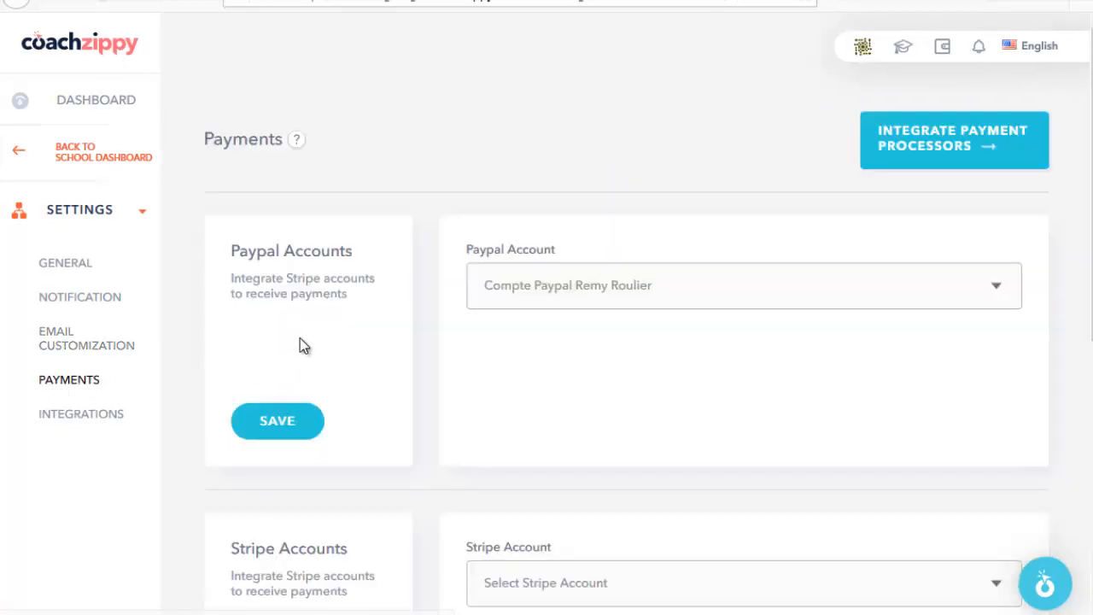
scroll(469, 190, "down", 1)
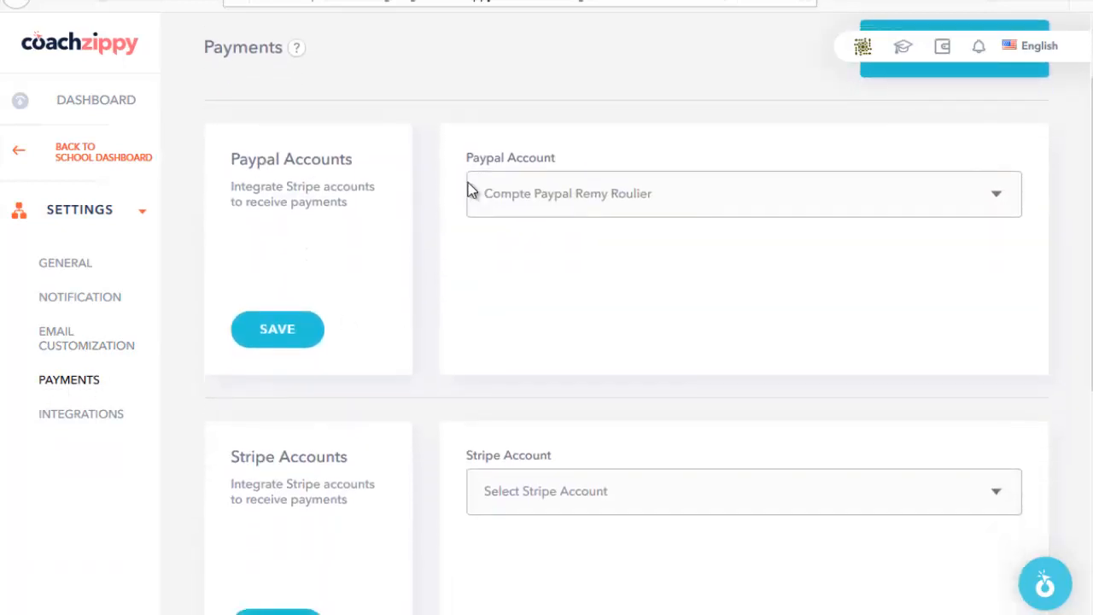
scroll(364, 197, "down", 2)
scroll(333, 316, "down", 1)
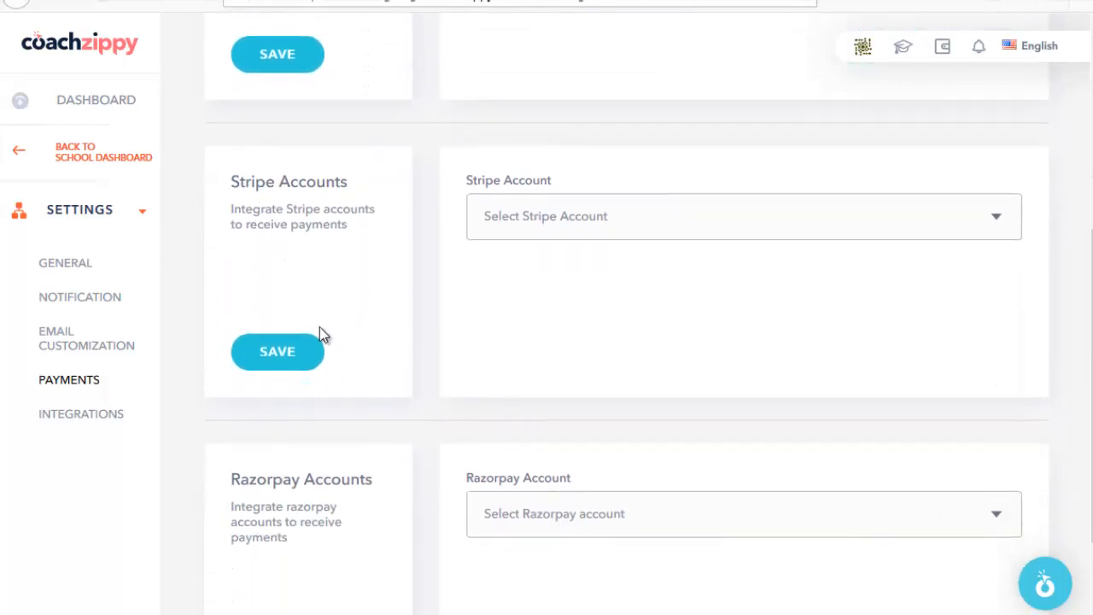
scroll(389, 310, "up", 4)
Step: Review the payment processor gateways, then view Integrations with the Aweber autoresponder list
left_click(937, 144)
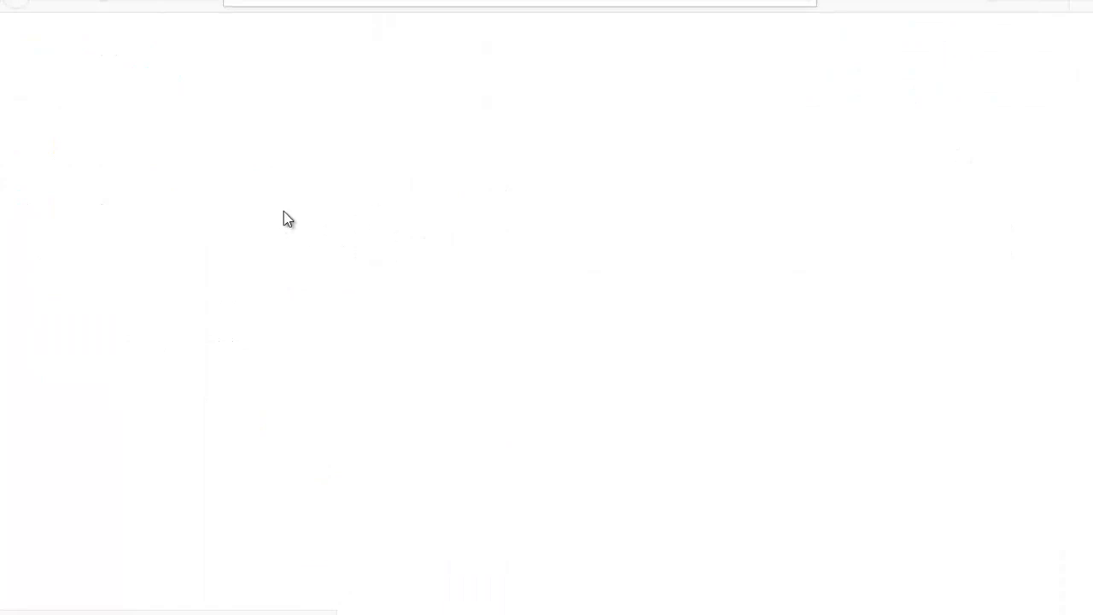
scroll(502, 308, "down", 1)
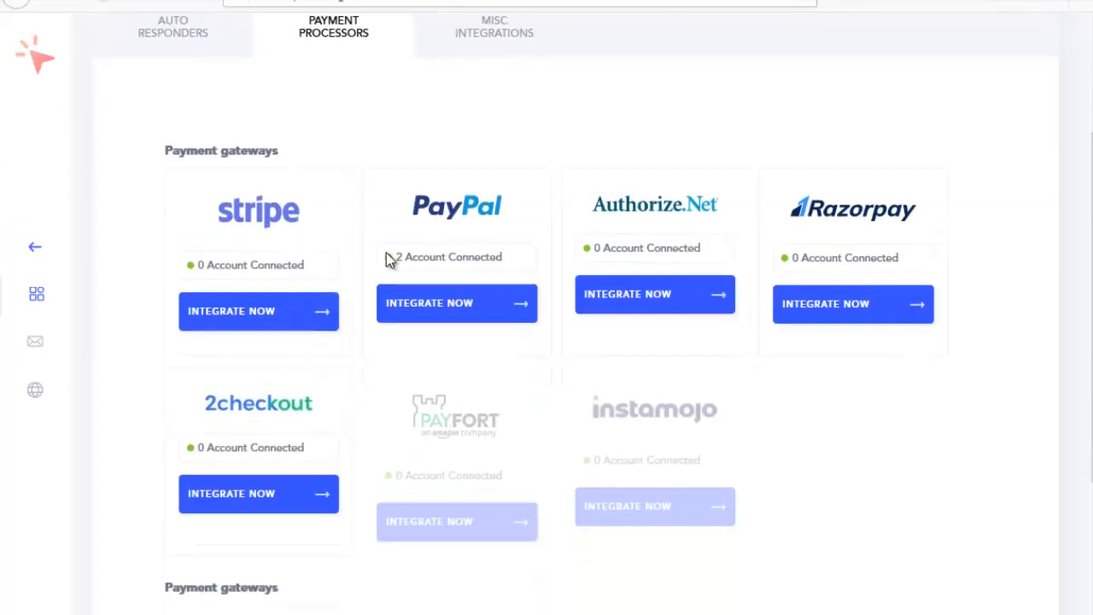
scroll(360, 237, "down", 1)
scroll(422, 290, "up", 2)
scroll(315, 256, "down", 2)
scroll(491, 260, "up", 2)
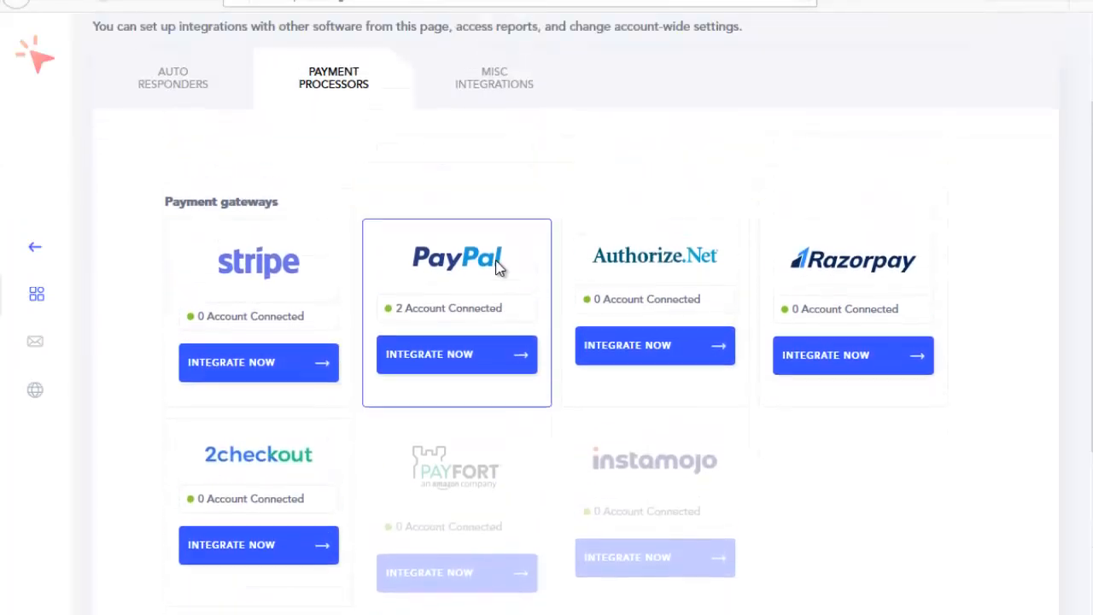
scroll(497, 267, "up", 1)
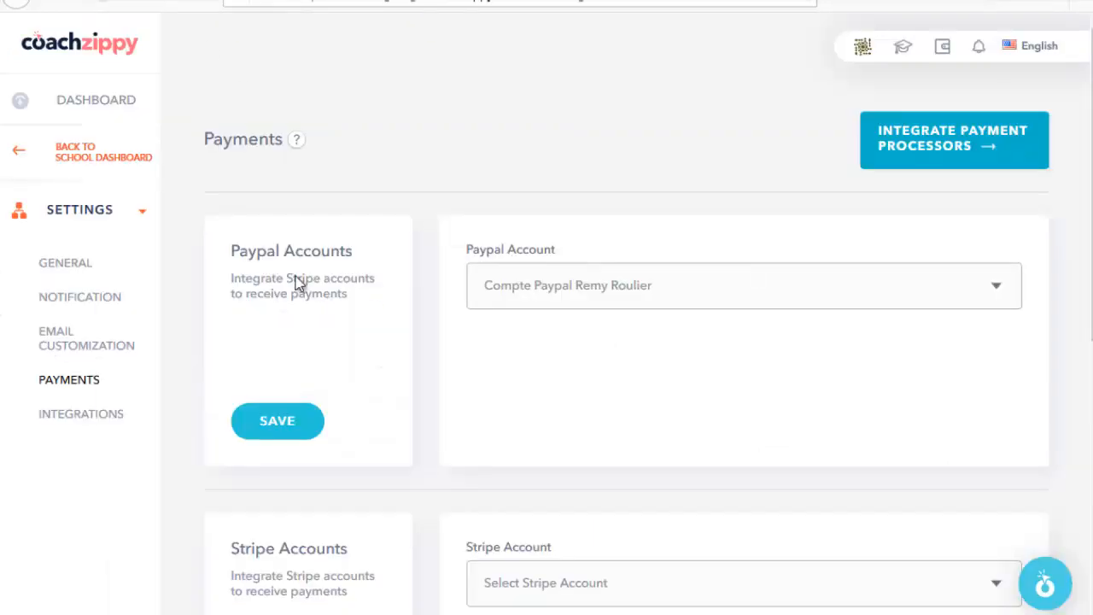
left_click(84, 411)
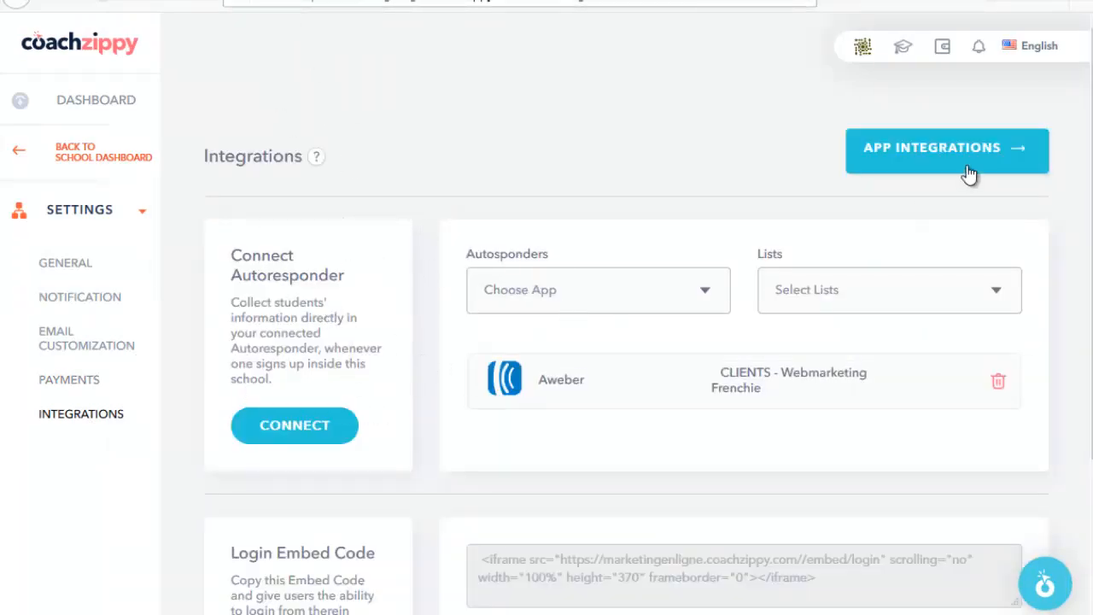
Step: Browse the App Integrations autoresponder cards and the Leads list, then return to Affiliation Titan's 97 EUR pricing
left_click(934, 150)
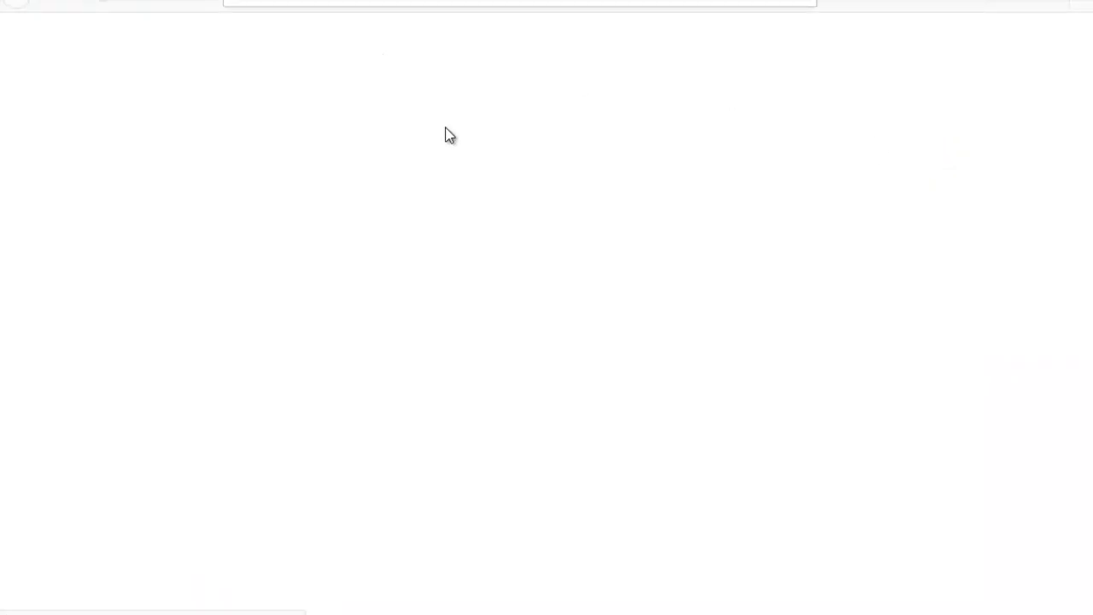
scroll(530, 236, "down", 5)
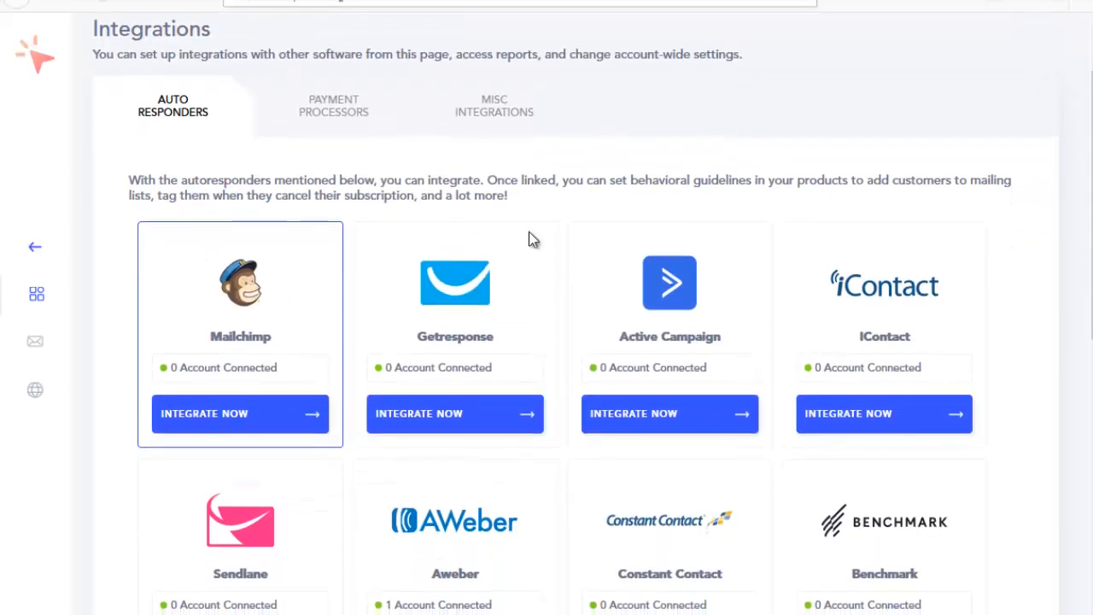
scroll(234, 419, "up", 6)
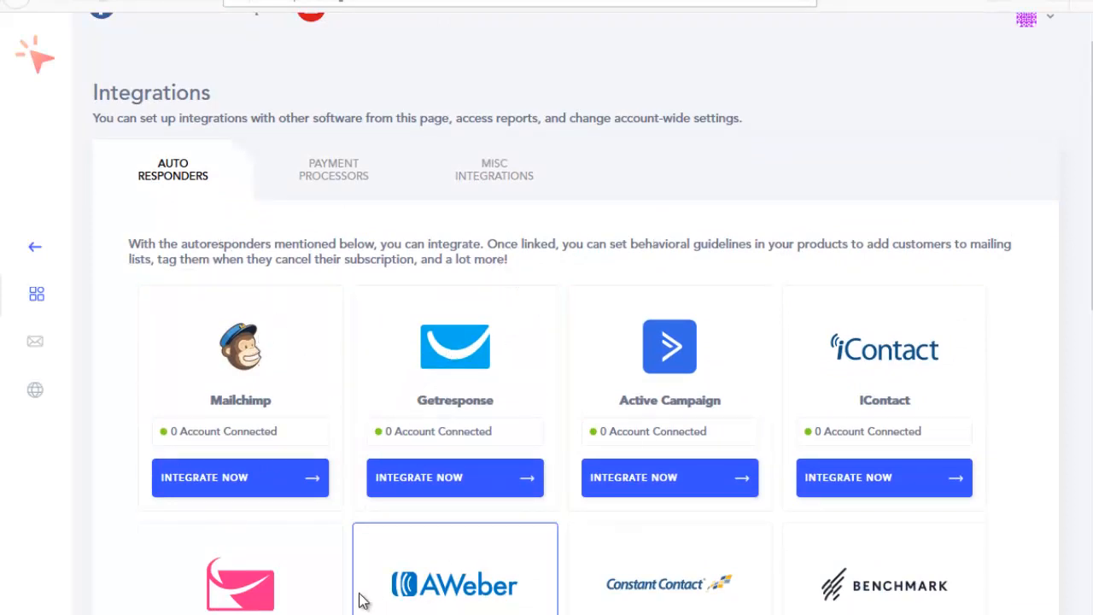
scroll(303, 419, "up", 1)
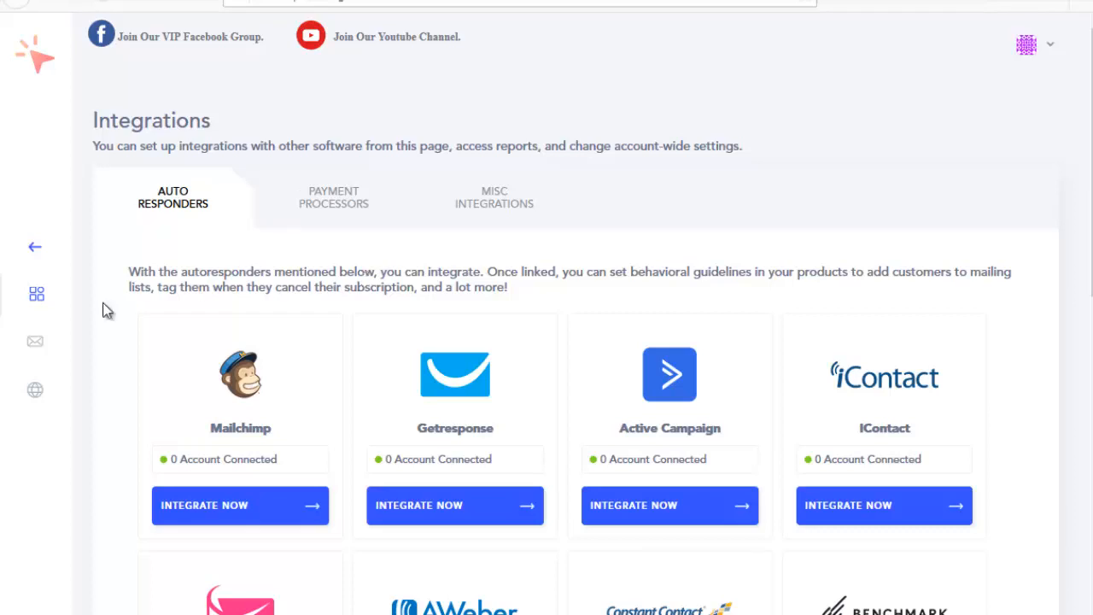
left_click(35, 345)
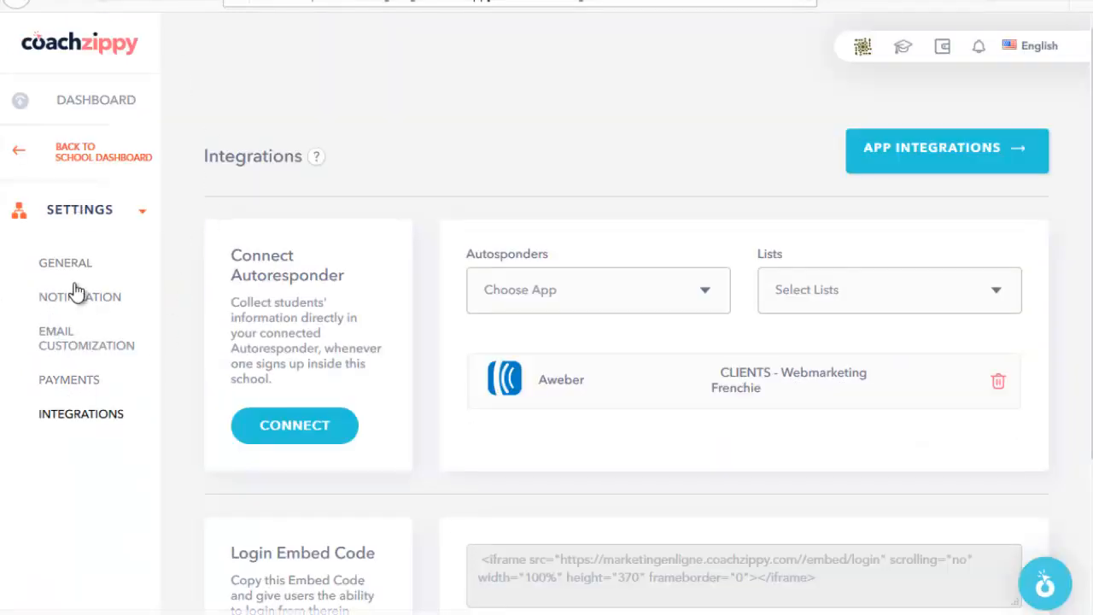
left_click(135, 211)
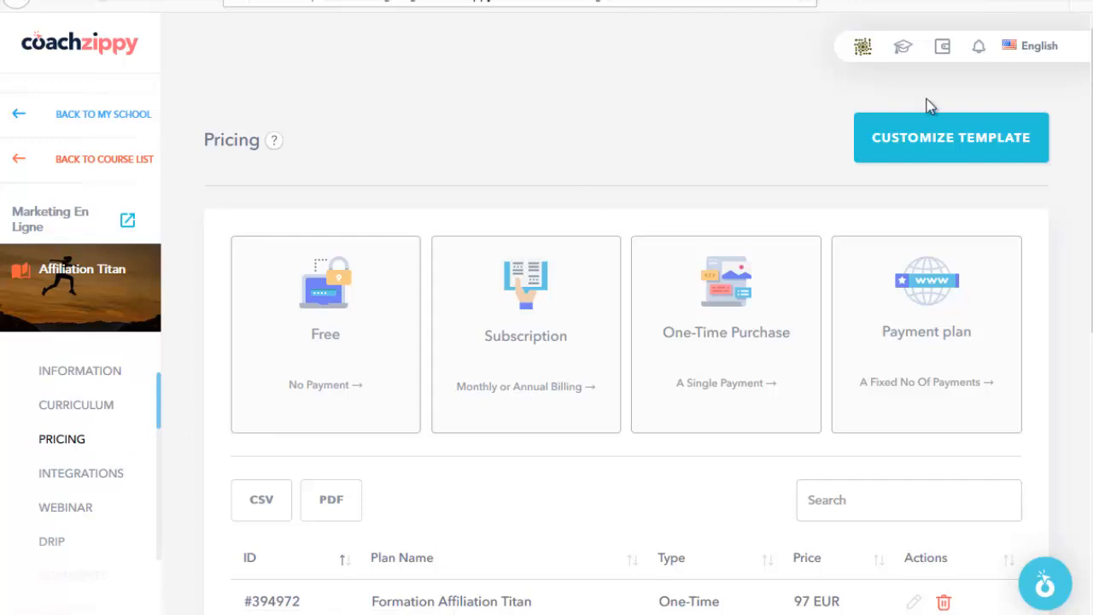
Step: Open the Affiliation Titan checkout template customizer and preview the chosen template full size
left_click(948, 133)
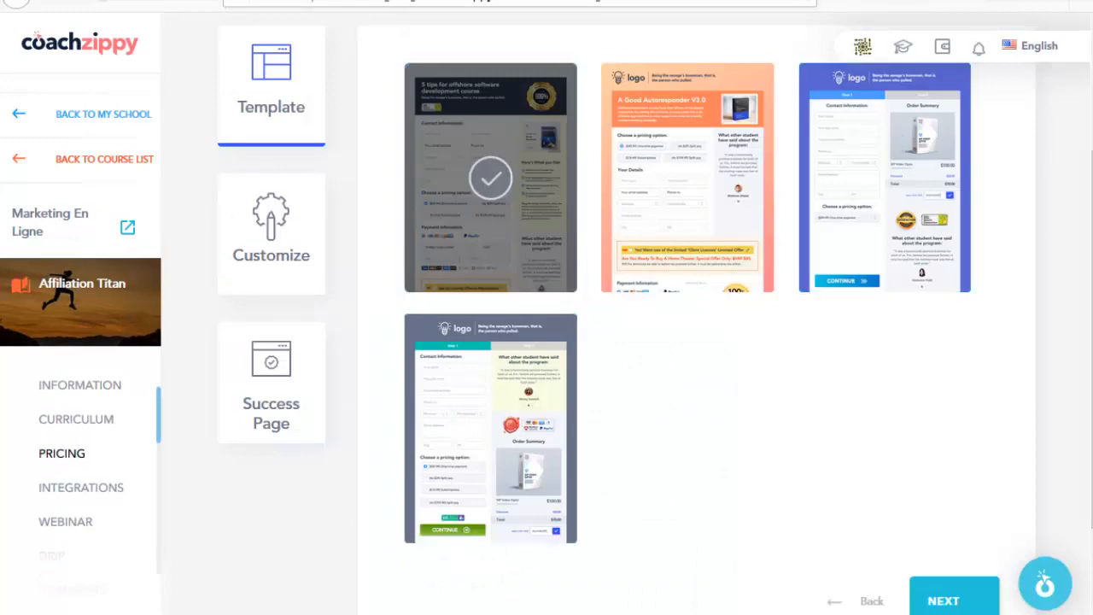
left_click(263, 205)
scroll(261, 237, "down", 3)
scroll(298, 229, "up", 1)
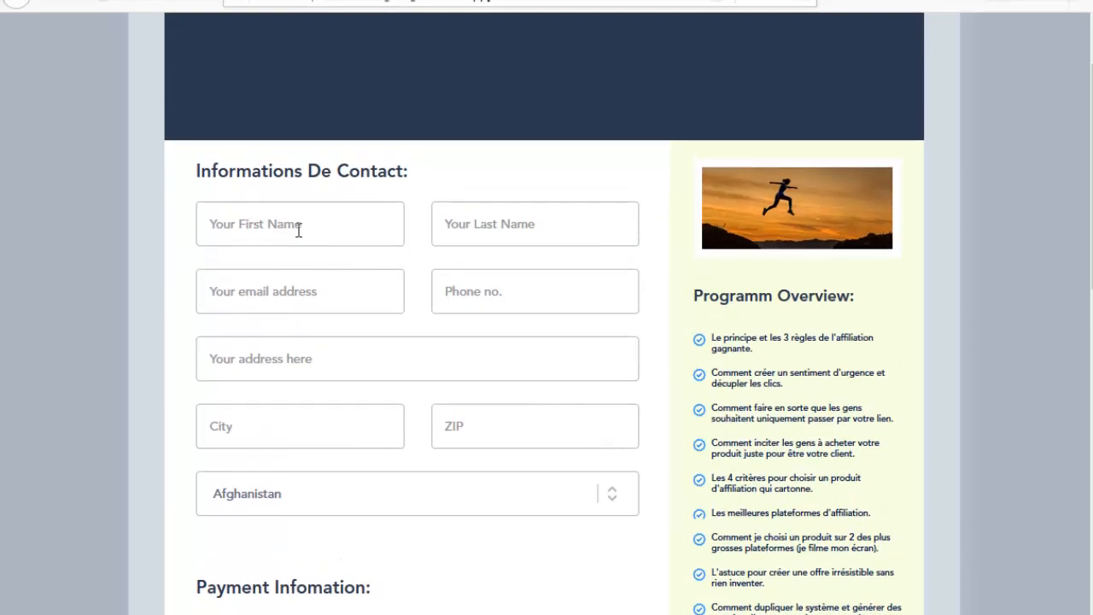
left_click(304, 158)
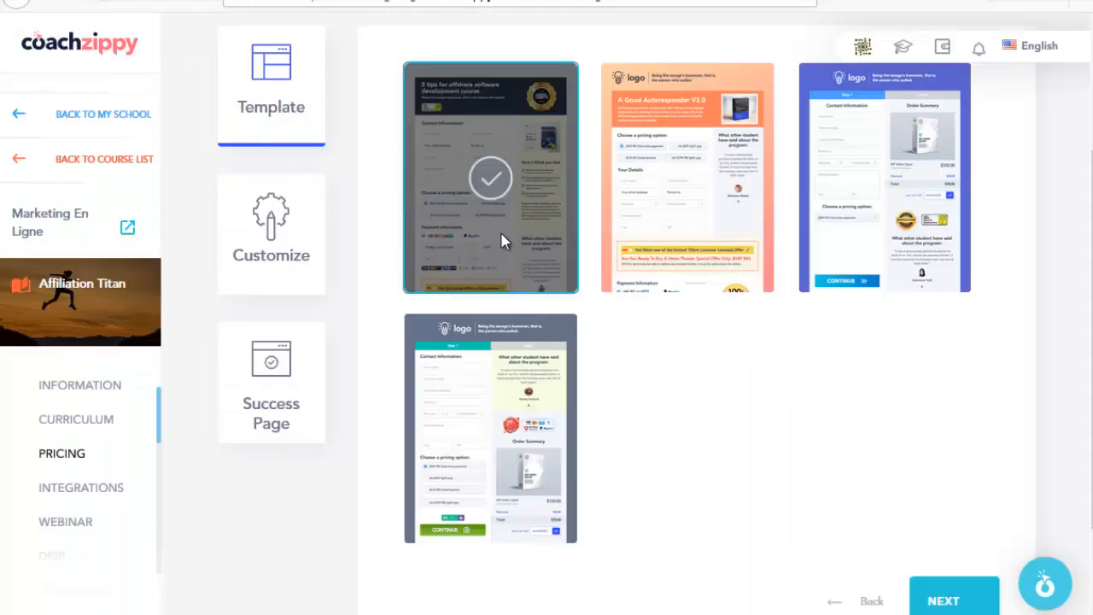
Step: Change the checkout first-name label from 'Your First Name' to 'Votre prenom'
left_click(281, 254)
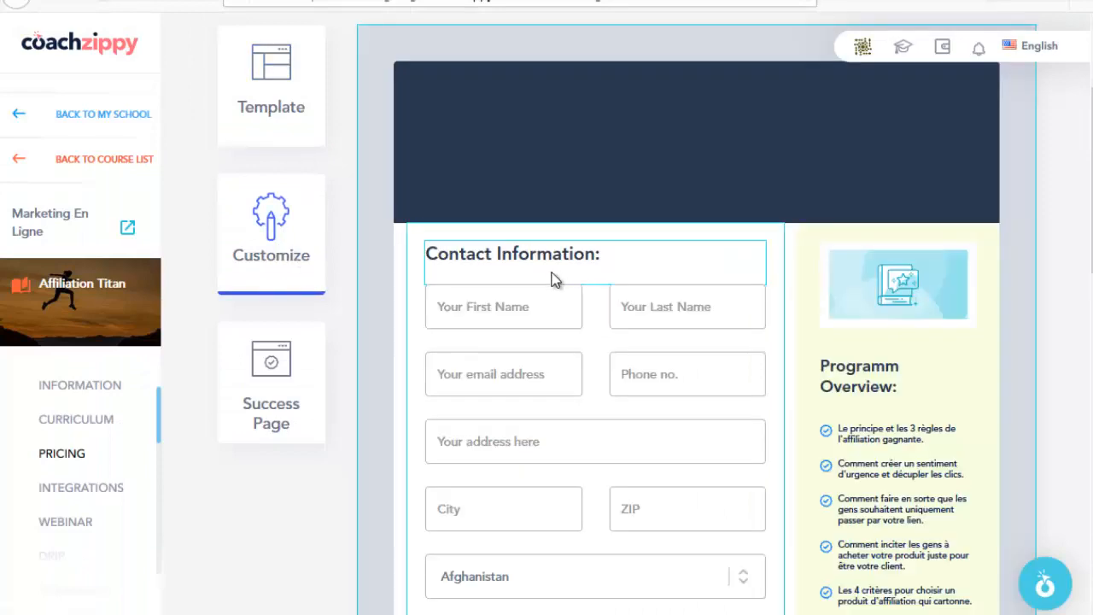
scroll(546, 257, "down", 2)
left_click(521, 218)
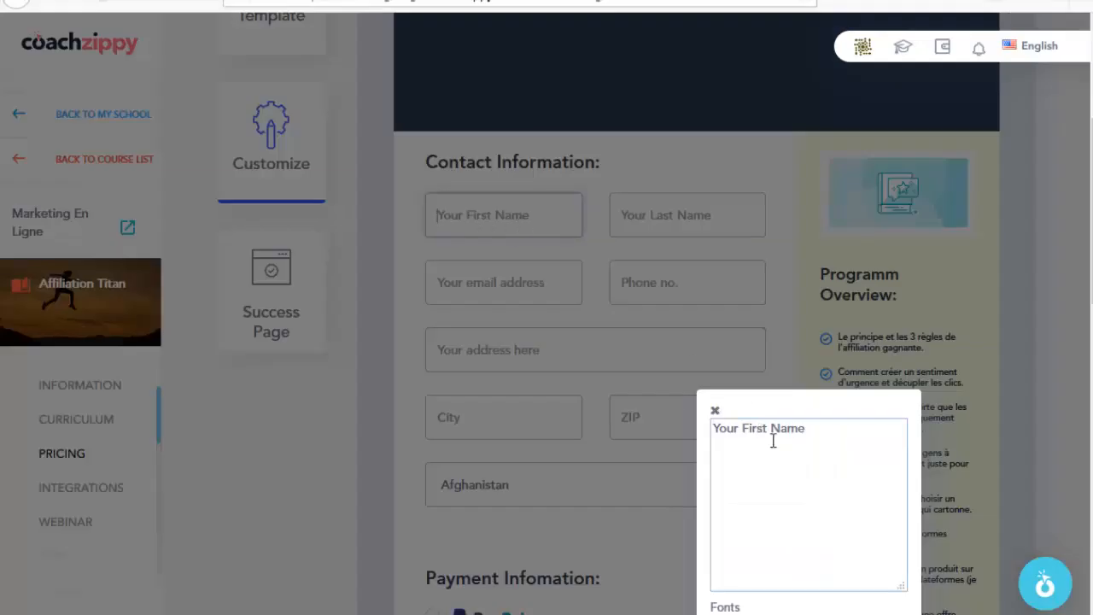
left_click_drag(822, 431, 656, 434)
type("Votre prenom")
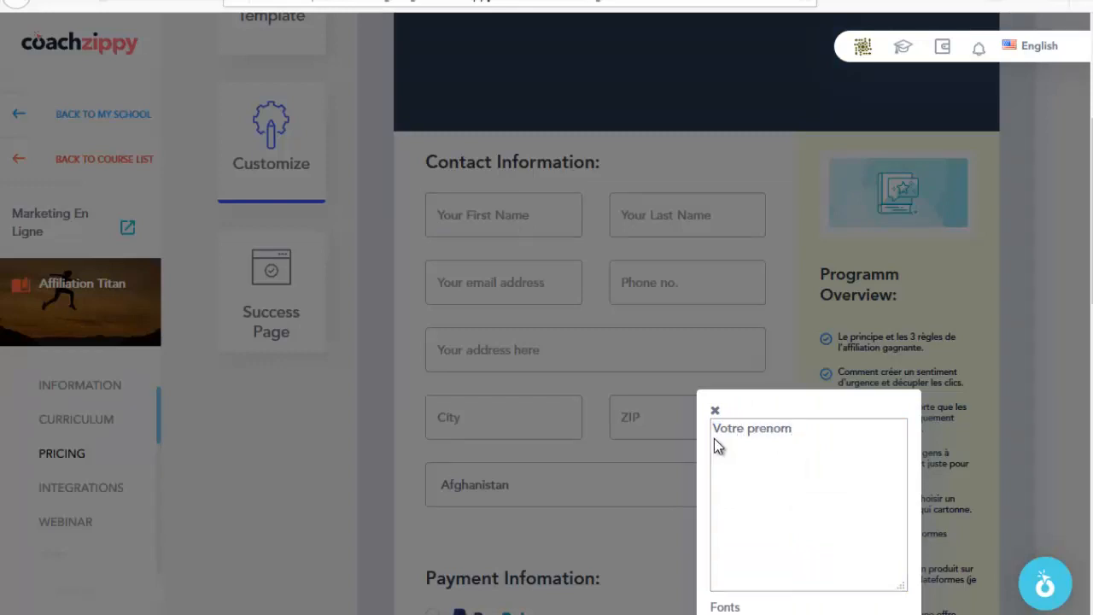
scroll(768, 444, "down", 4)
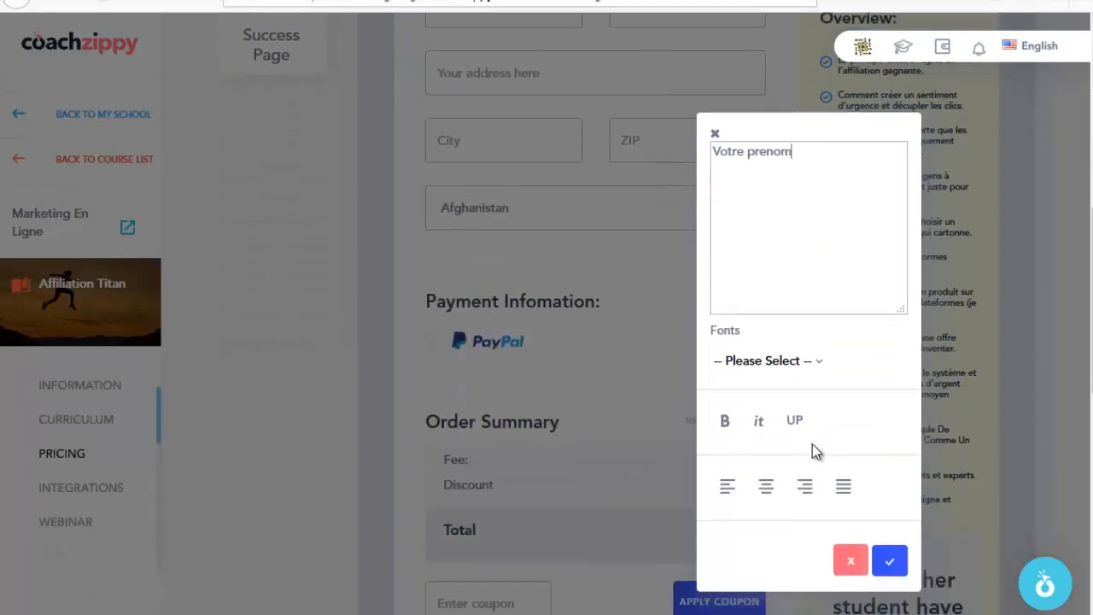
left_click(888, 382)
scroll(734, 358, "up", 5)
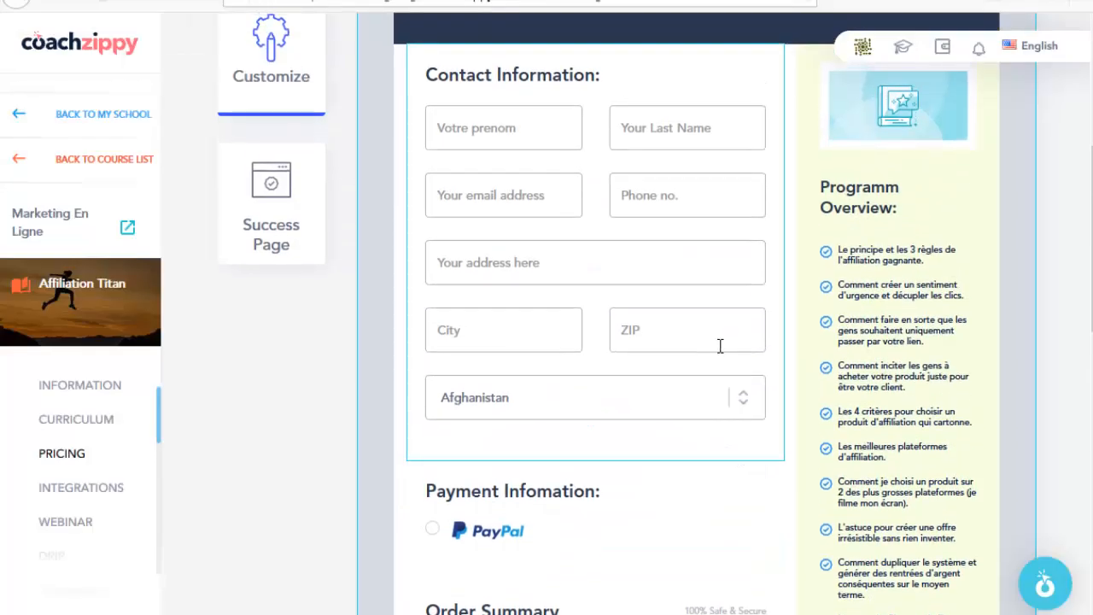
scroll(597, 256, "down", 3)
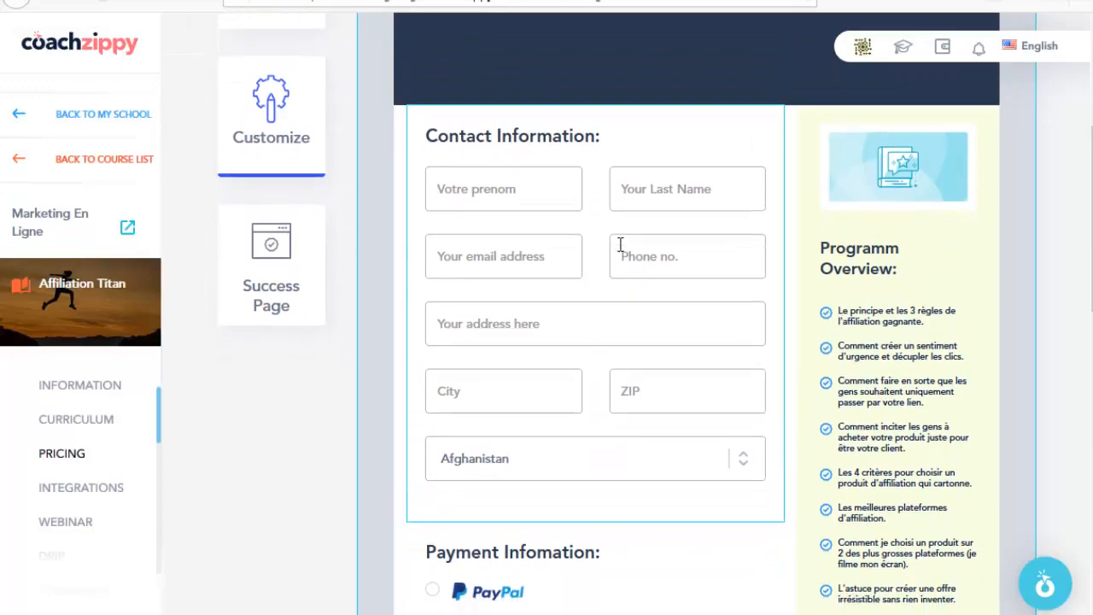
Step: Rename the payment section heading to 'Infomation de paiement :'
left_click(561, 397)
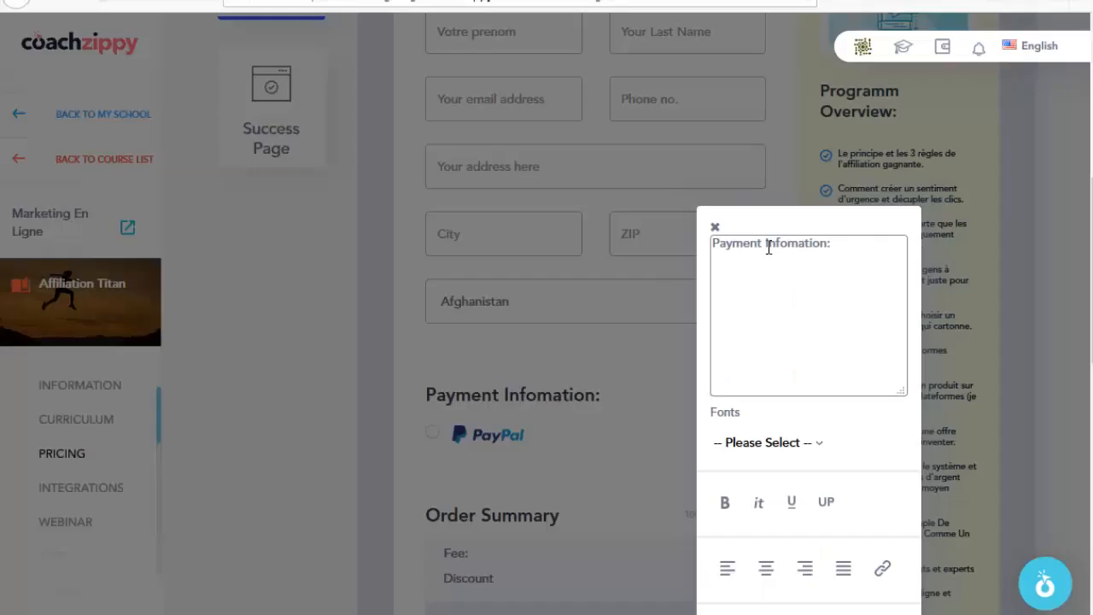
left_click_drag(767, 247, 698, 248)
key("BackSpace")
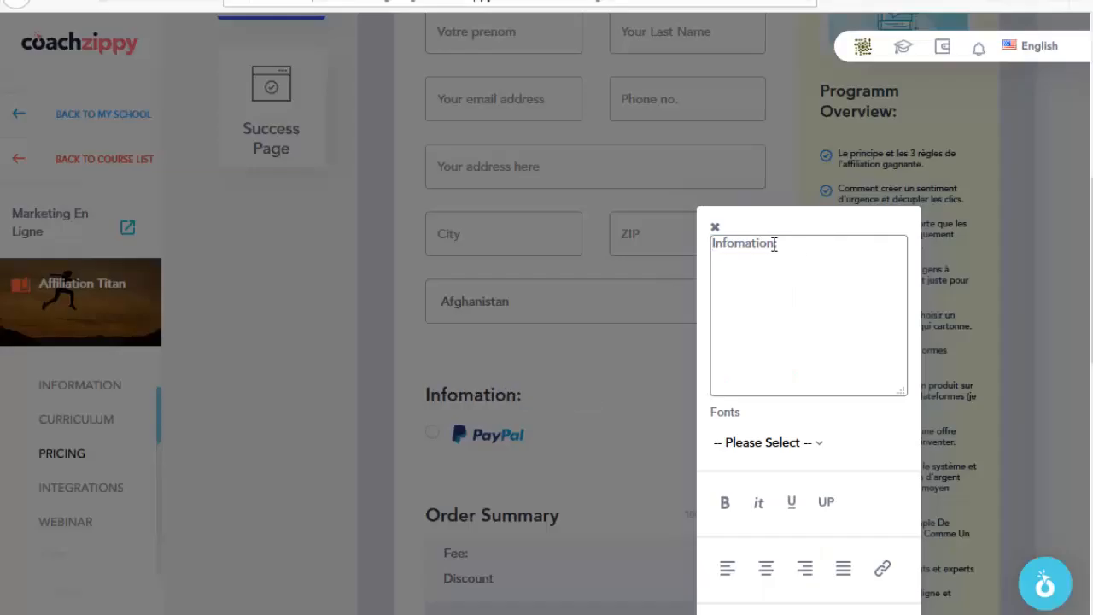
type("iement")
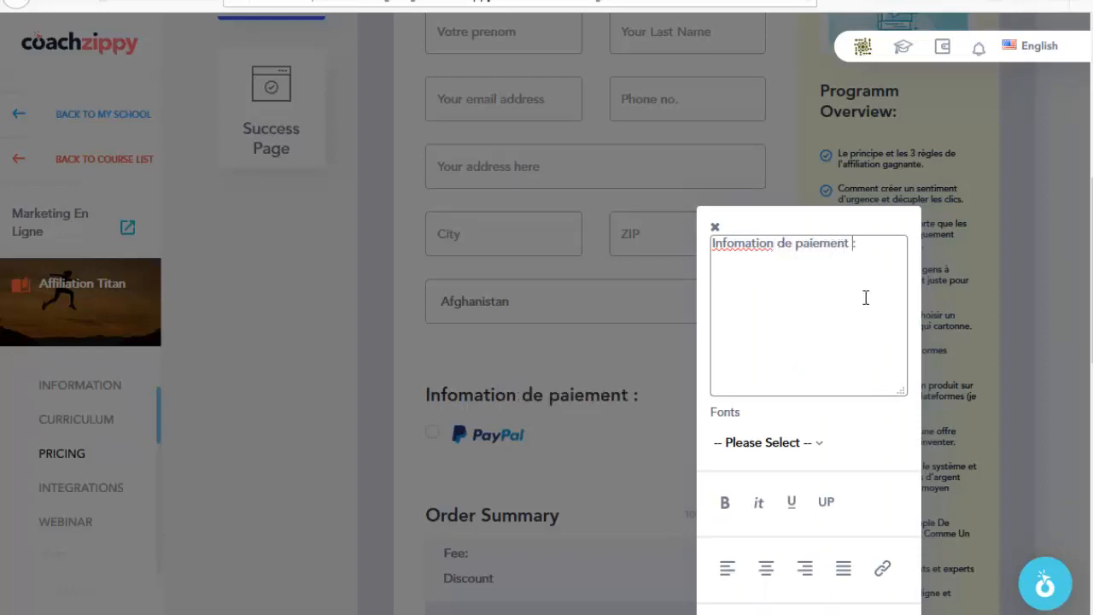
scroll(867, 367, "down", 3)
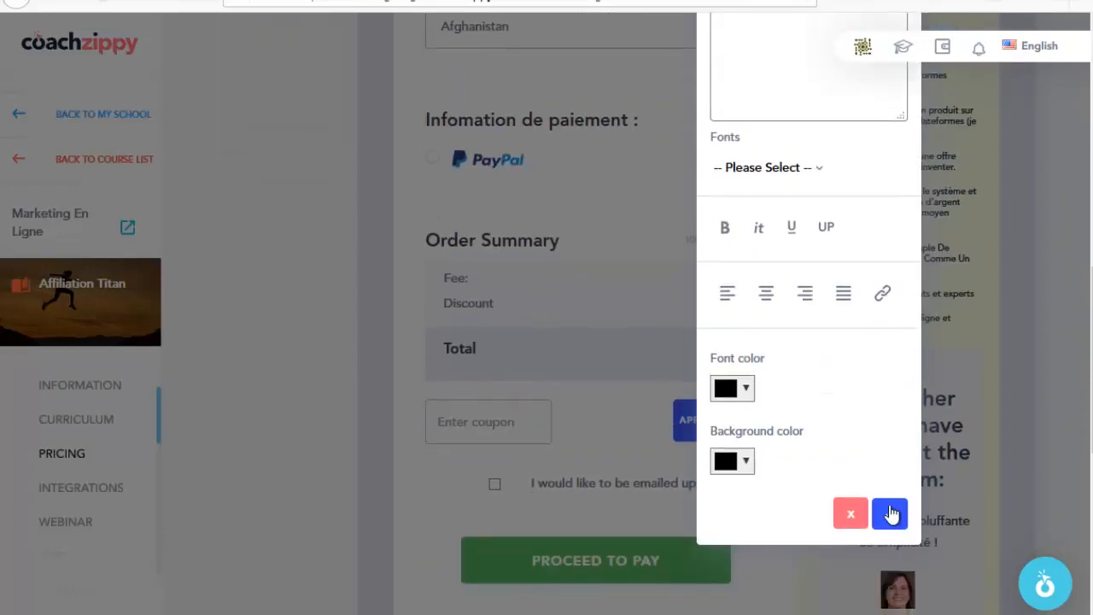
left_click(890, 513)
scroll(519, 259, "up", 3)
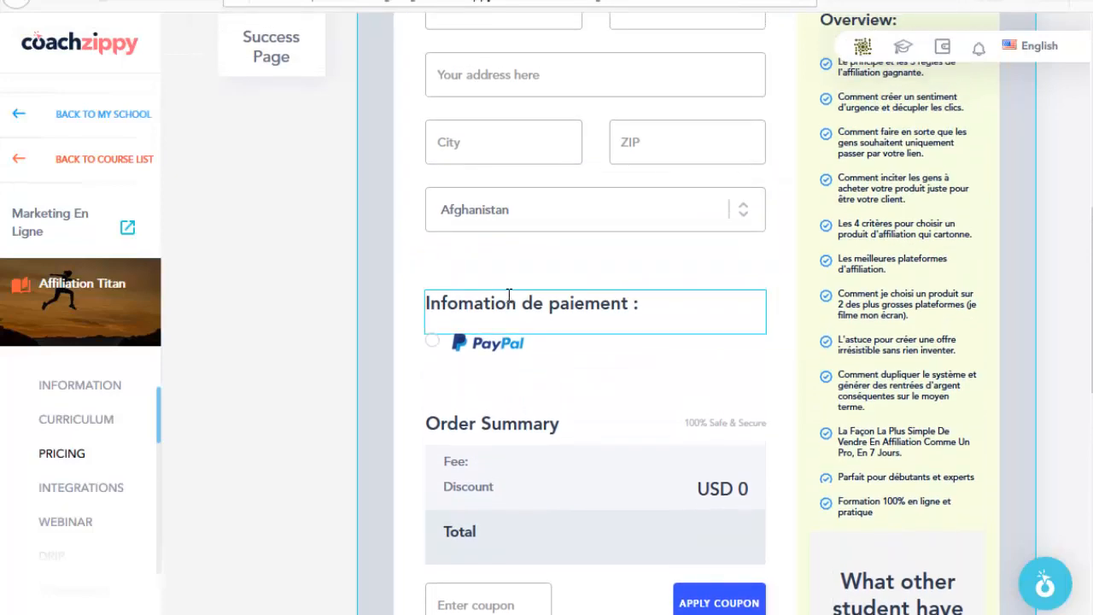
scroll(508, 294, "up", 6)
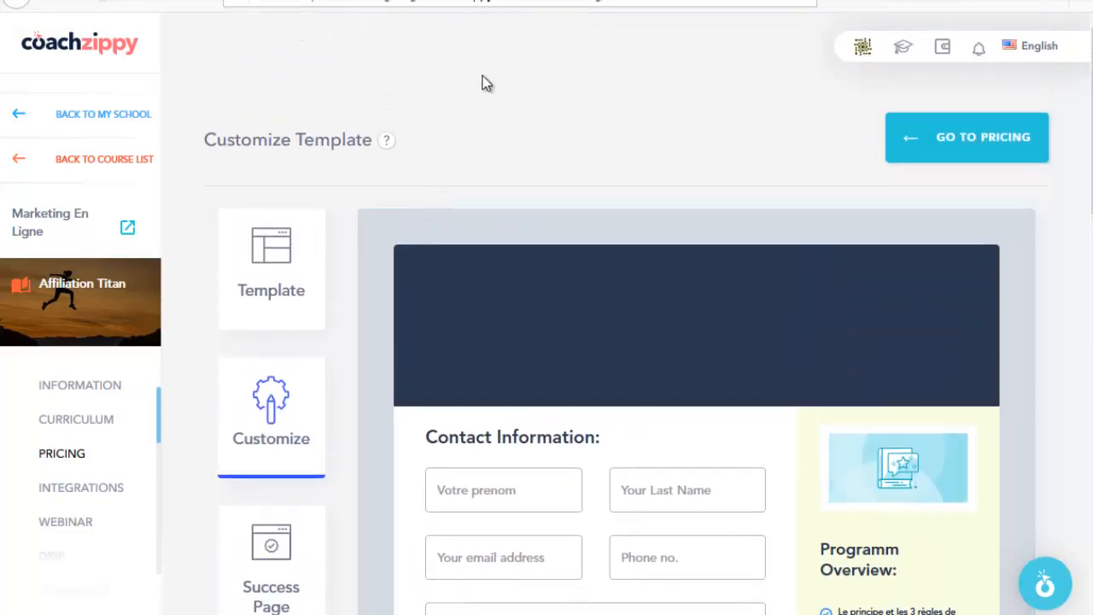
Step: View the Affiliation Titan course page and come back to its 97 EUR one-time pricing plan
left_click(94, 452)
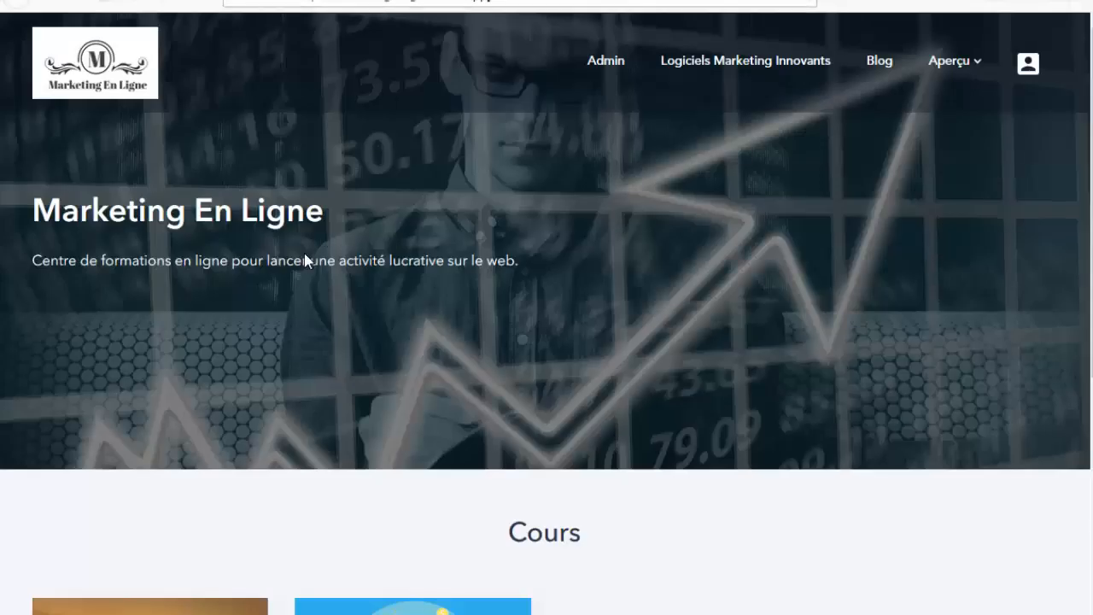
scroll(298, 299, "down", 2)
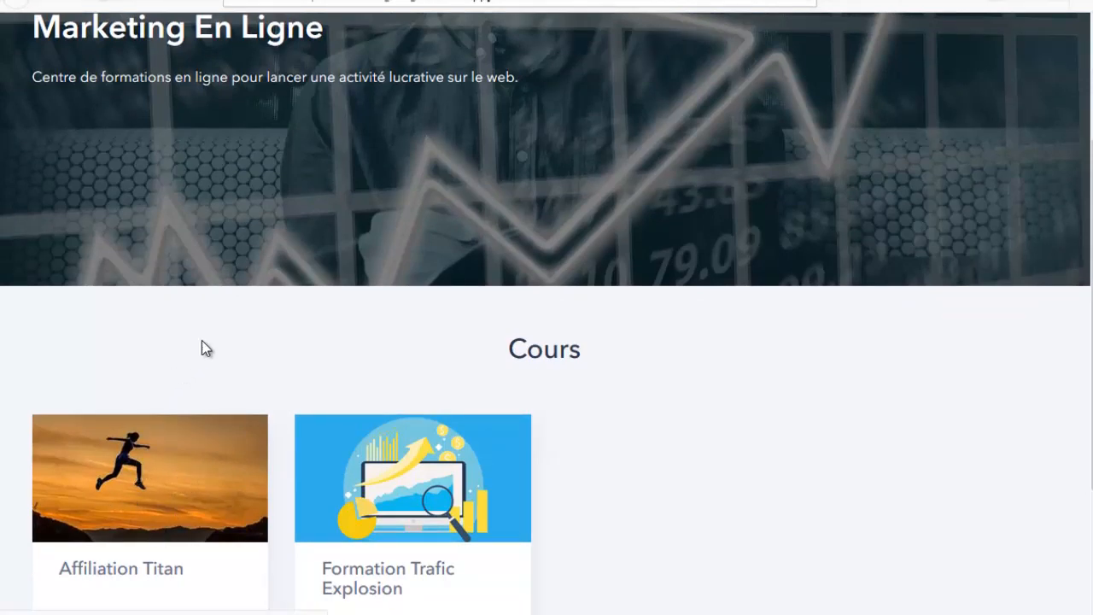
left_click(115, 517)
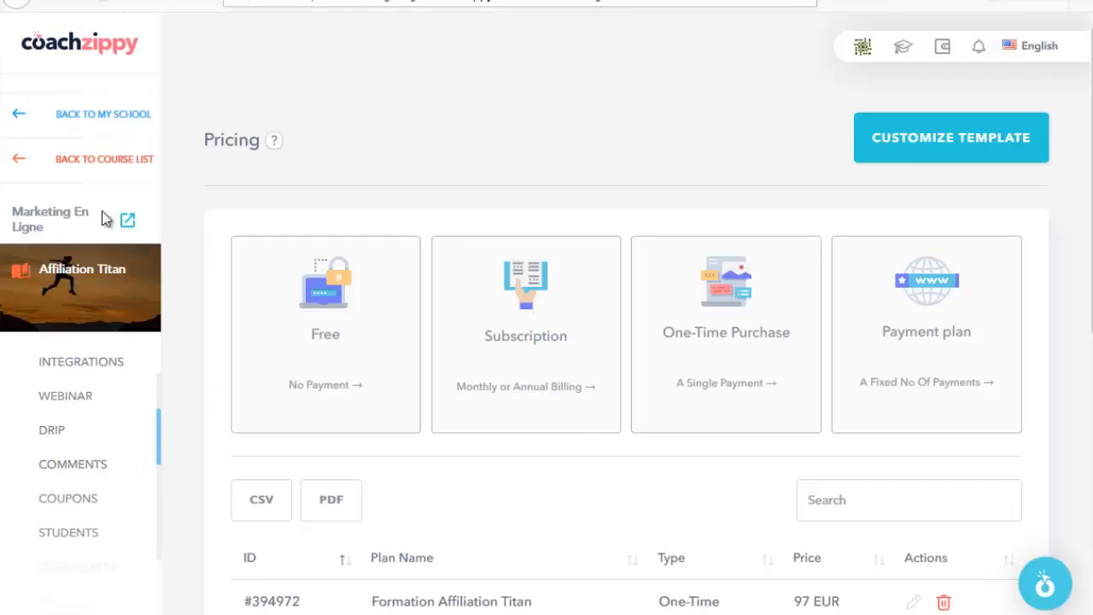
Step: Open the Affiliation Titan Students list, then start and cancel the Add Students form
scroll(80, 480, "down", 1)
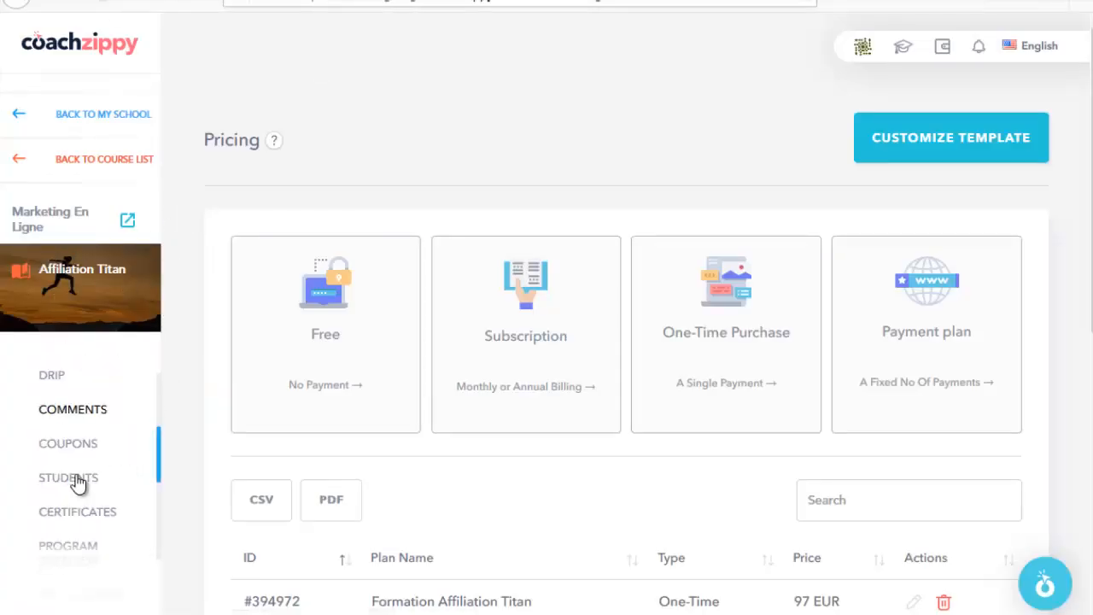
left_click(75, 480)
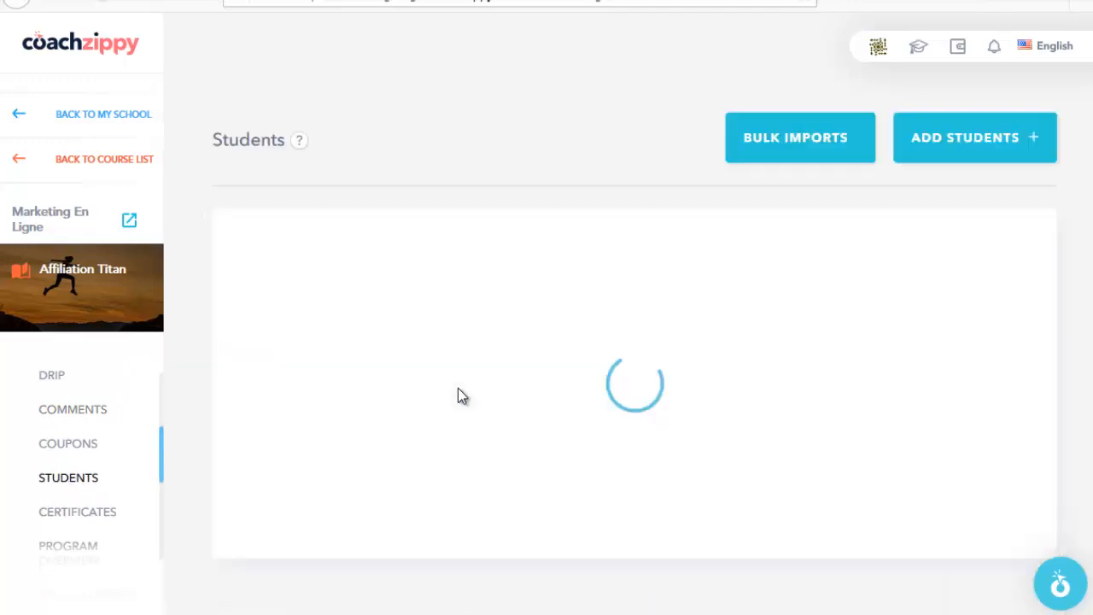
left_click(973, 138)
left_click(353, 225)
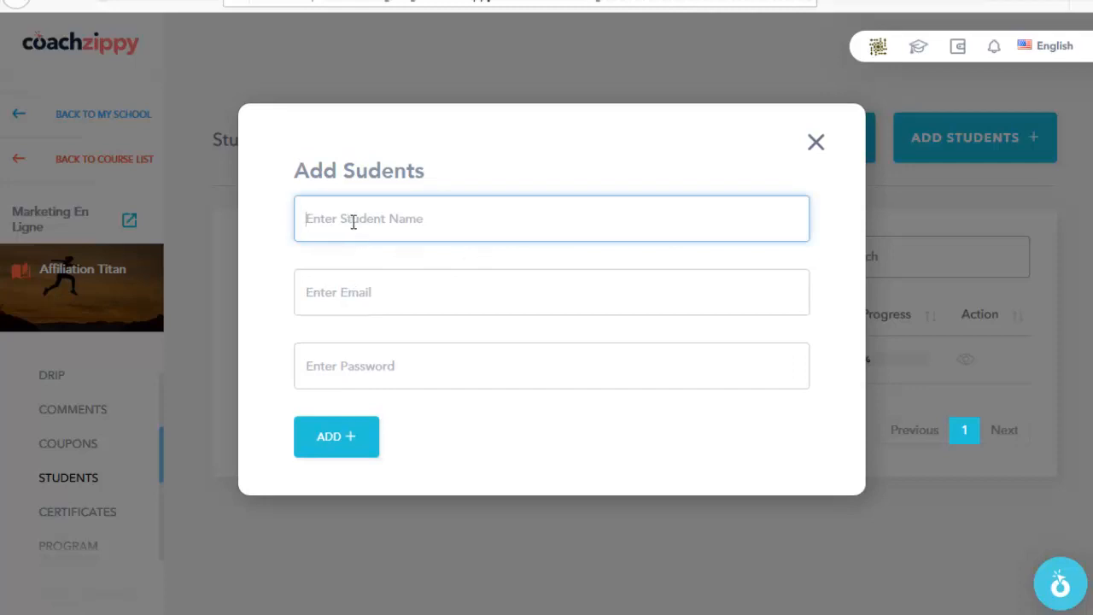
left_click(330, 299)
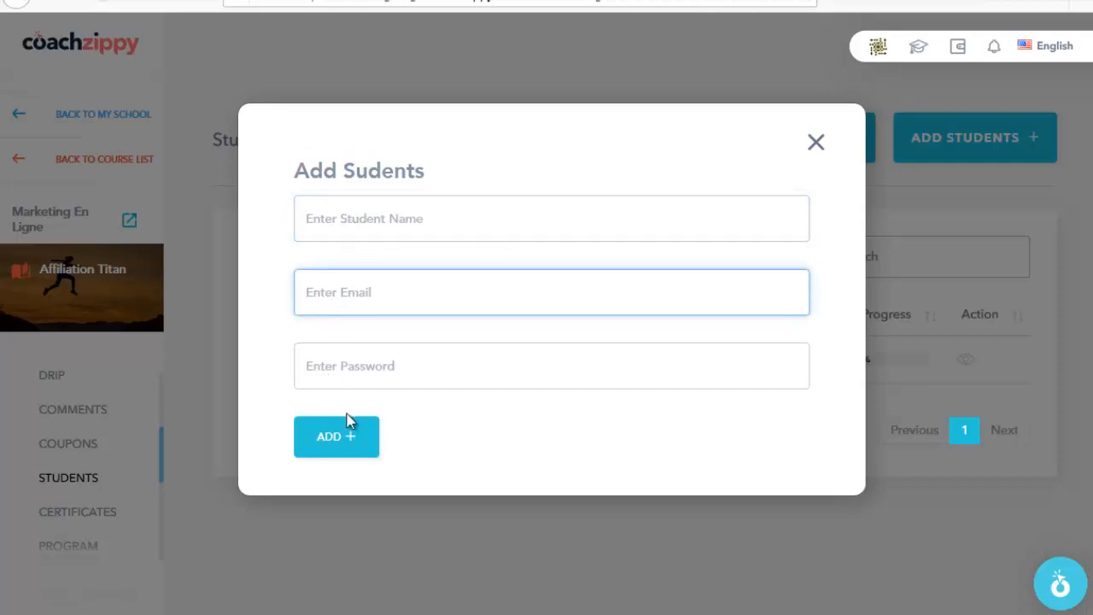
left_click(816, 144)
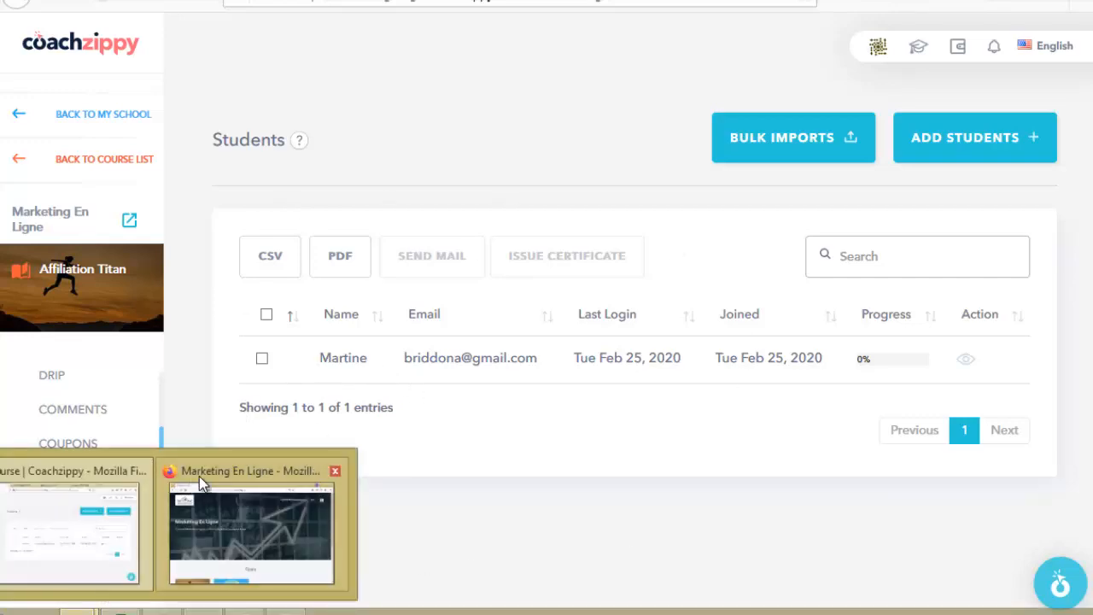
Step: Bring the school's public homepage forward and open its Connexion login page from the account menu
left_click(202, 481)
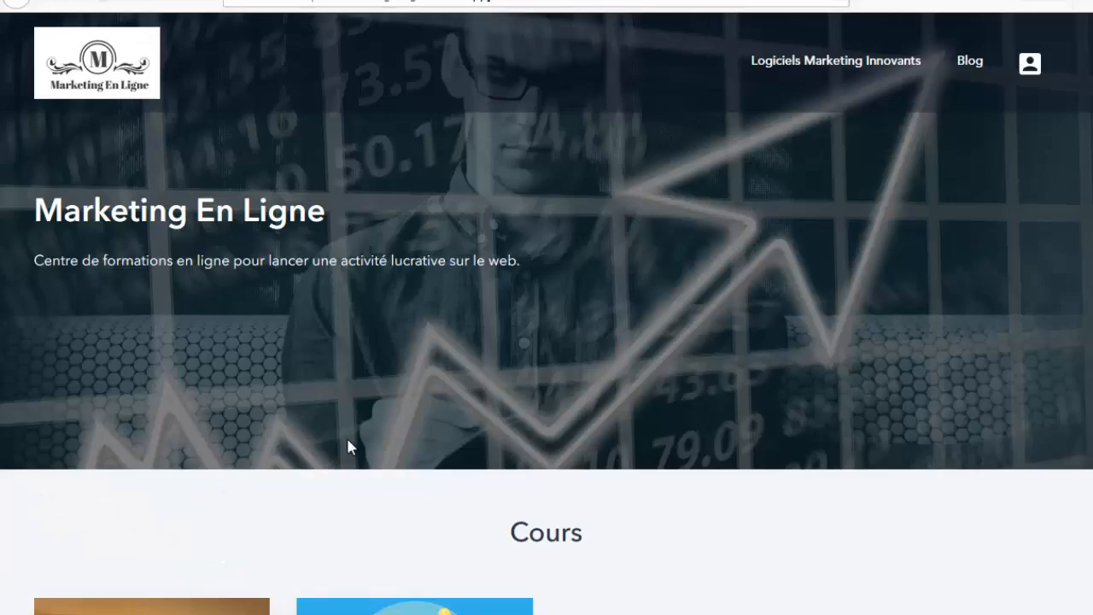
scroll(444, 474, "down", 4)
scroll(532, 500, "up", 4)
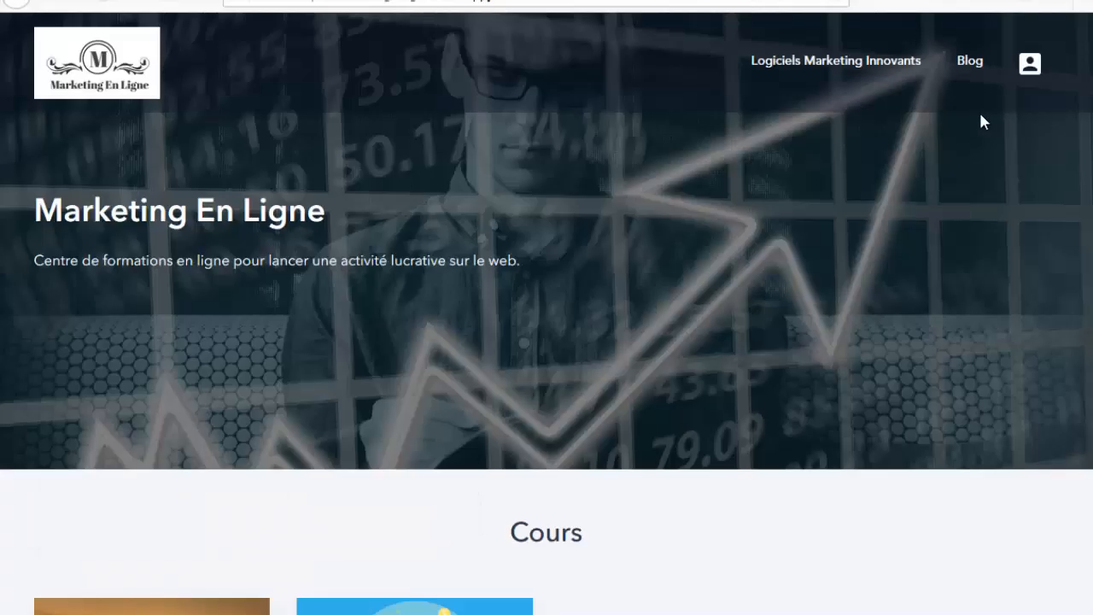
left_click(1029, 68)
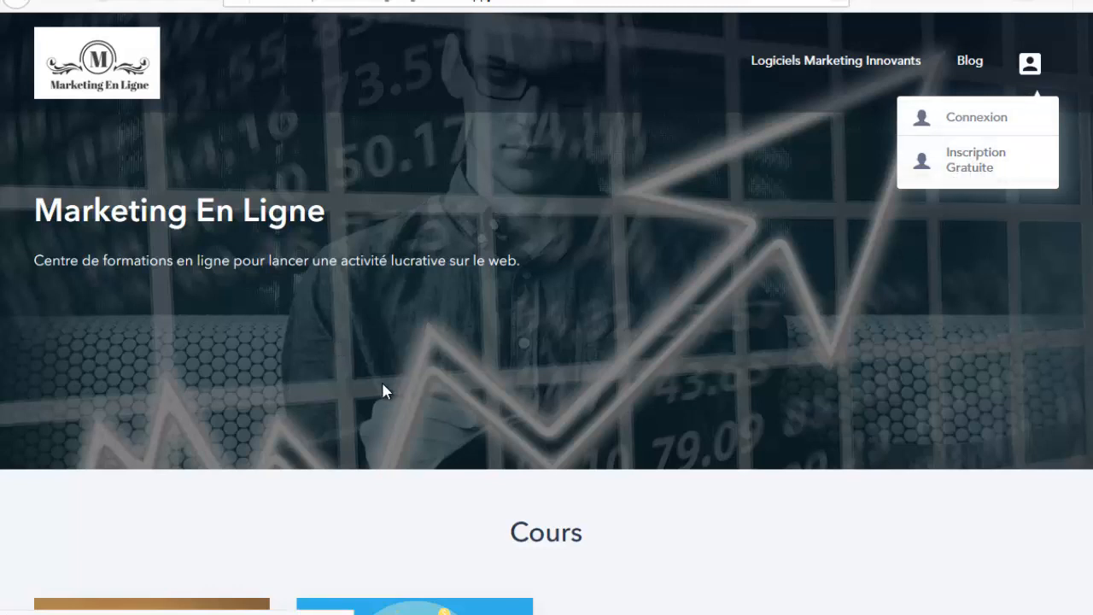
scroll(385, 392, "down", 3)
scroll(615, 440, "down", 1)
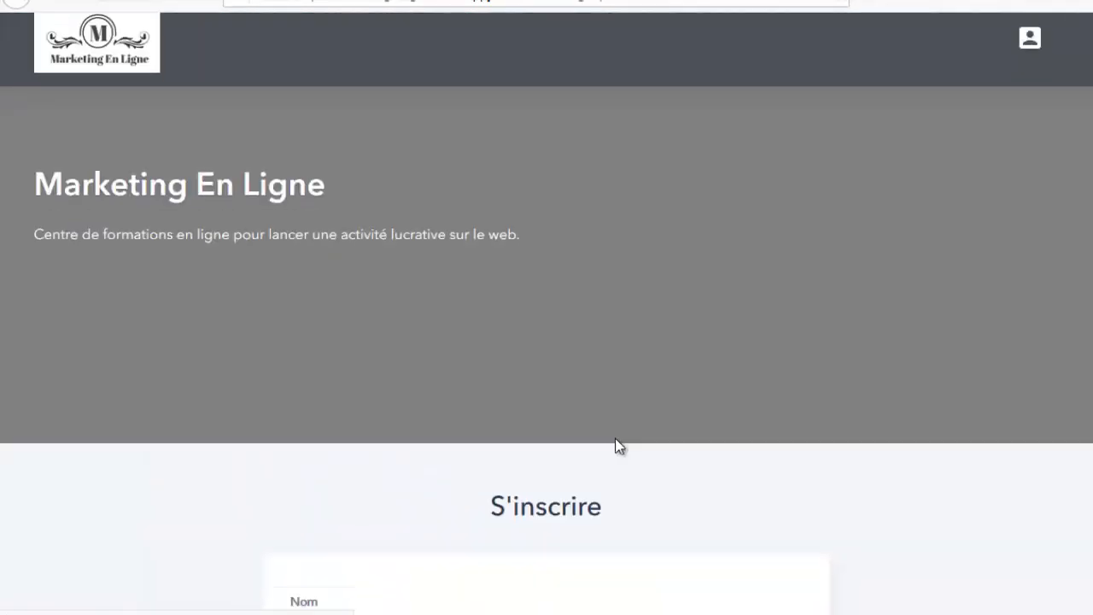
scroll(346, 349, "down", 5)
scroll(361, 405, "up", 1)
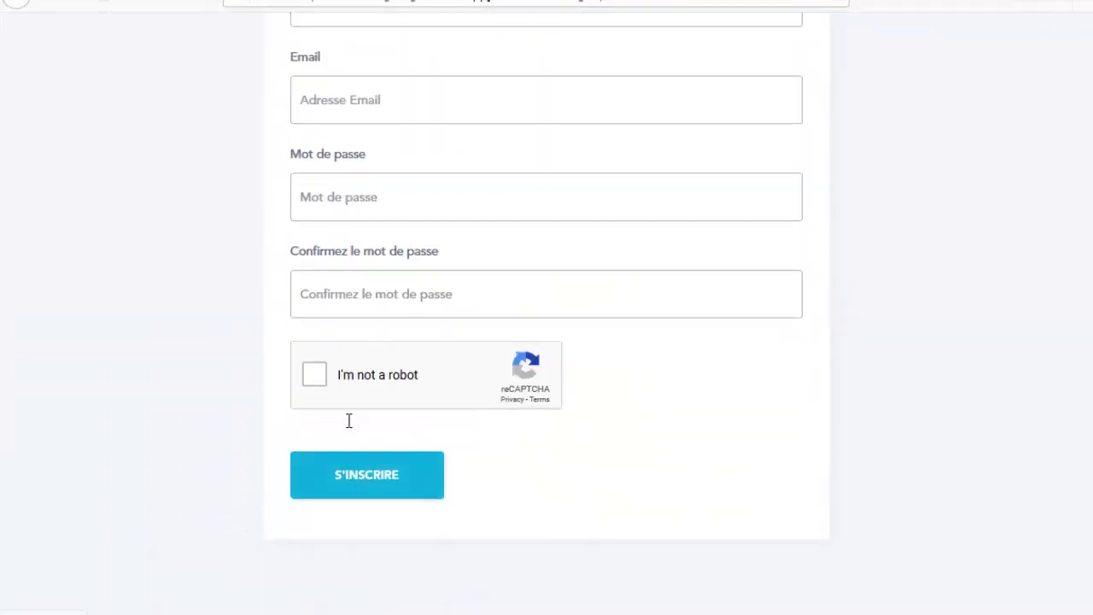
scroll(242, 165, "up", 8)
left_click(1028, 67)
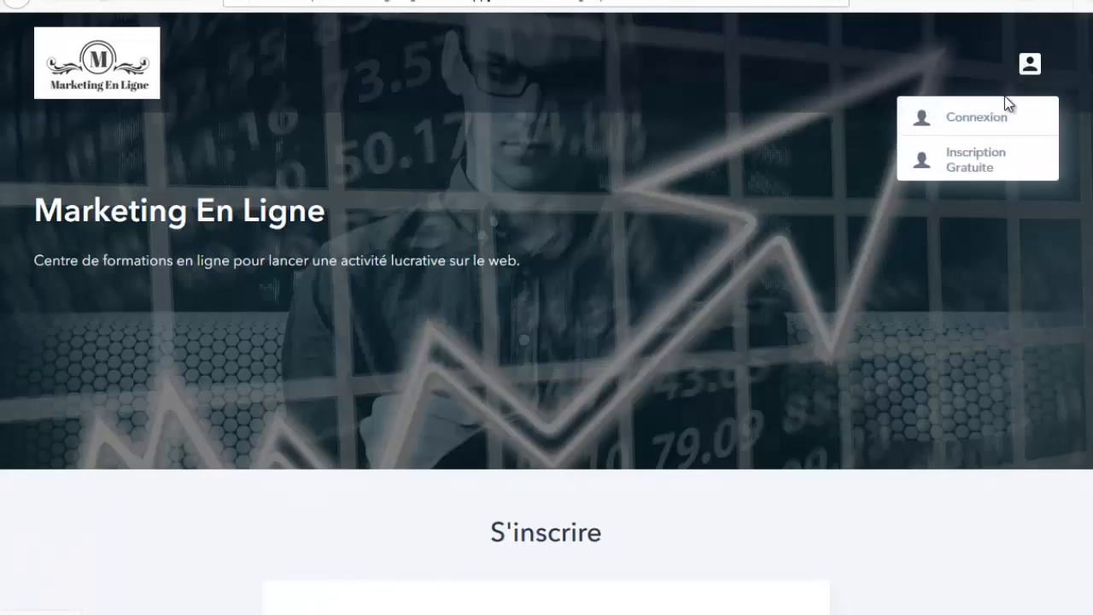
left_click(950, 125)
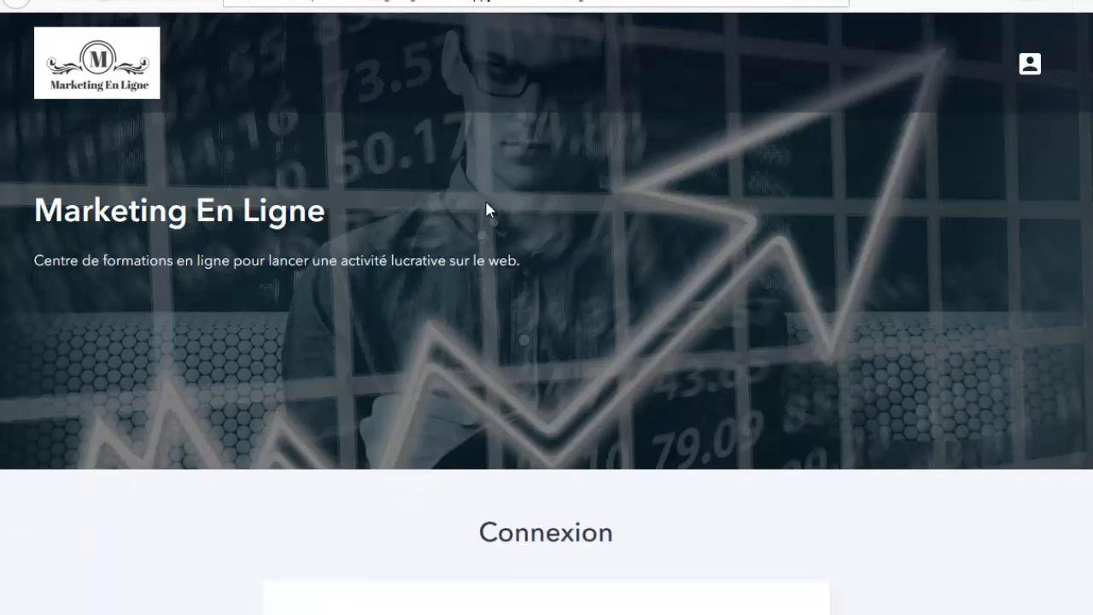
Step: Log in with the student's email address and password
scroll(490, 319, "down", 5)
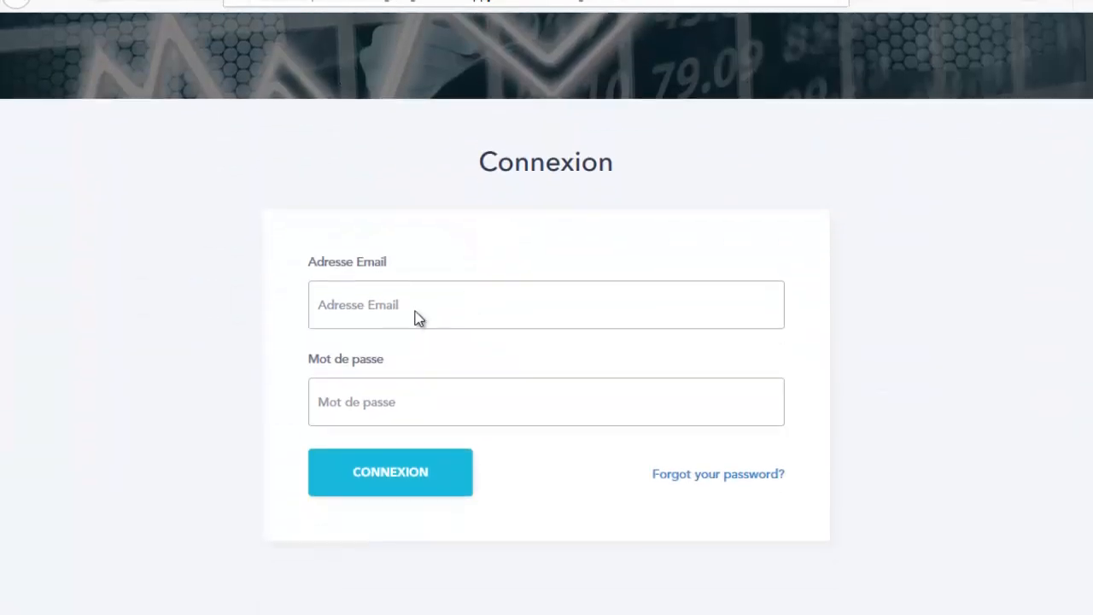
left_click(364, 228)
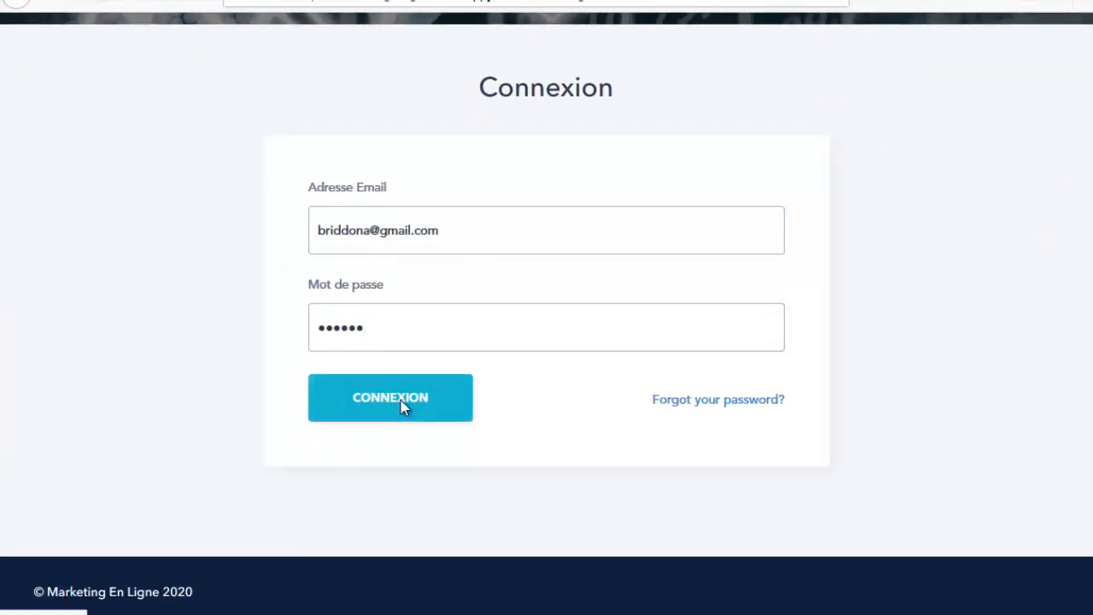
left_click(430, 395)
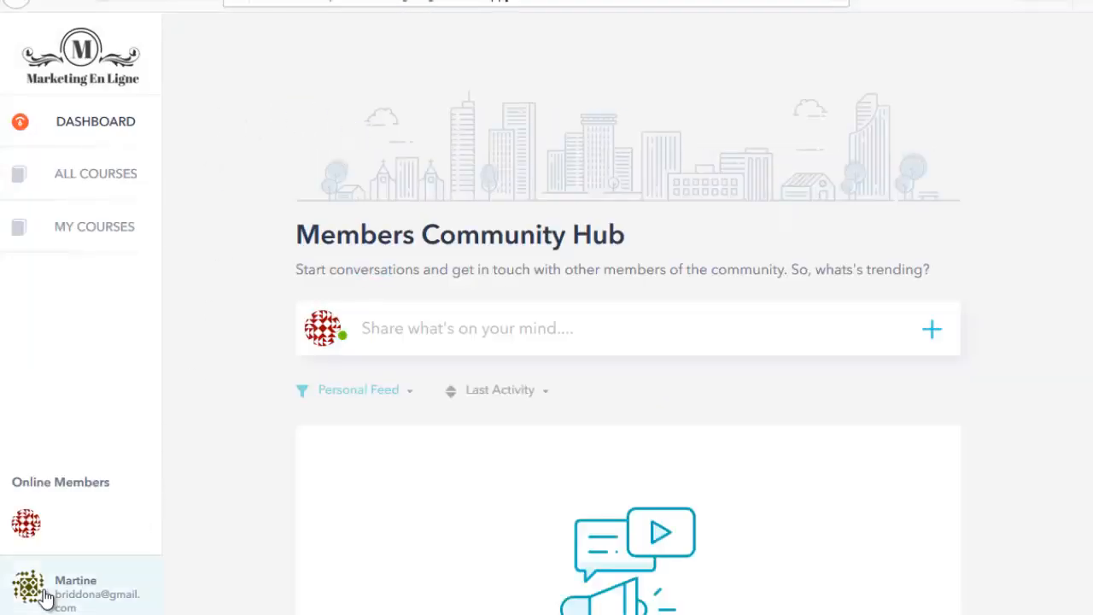
Step: From My Courses, open Affiliation Titan's Module 1 lesson 'Principe Affiliation Gagnante'
left_click(92, 177)
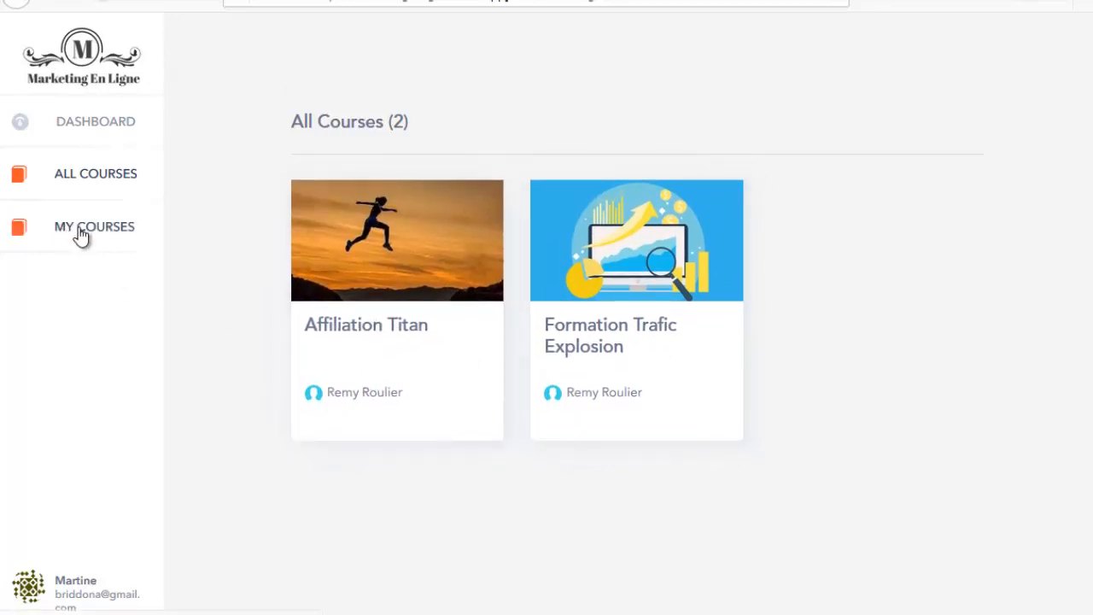
left_click(108, 241)
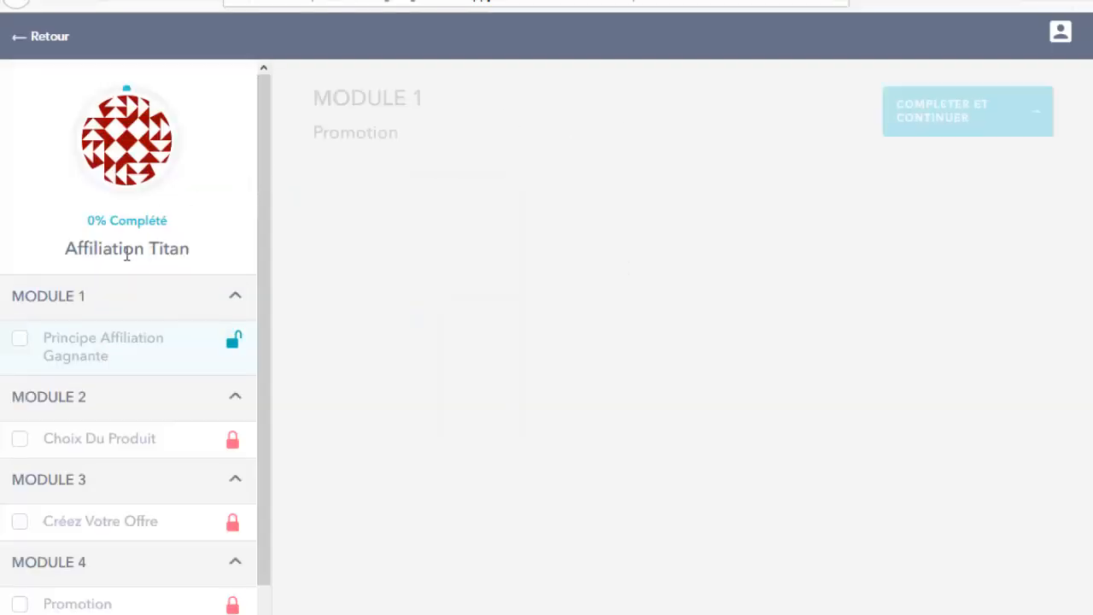
scroll(136, 274, "down", 1)
scroll(144, 291, "down", 1)
left_click(76, 271)
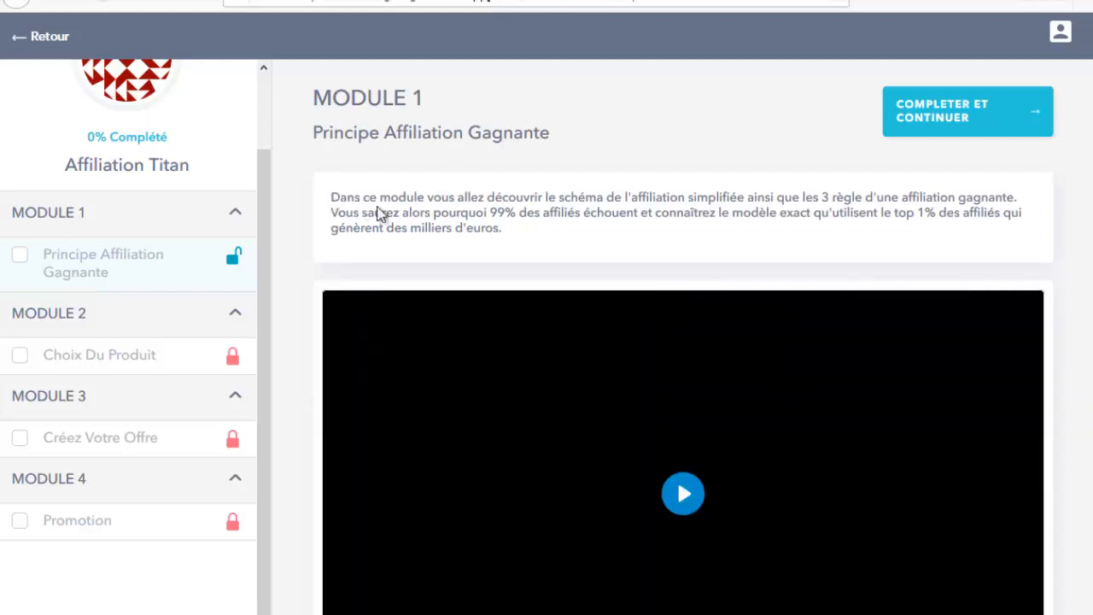
Step: Play and pause the lesson video and answer the quiz with 'Ils manquent de budget'
triple_click(378, 214)
scroll(572, 239, "down", 2)
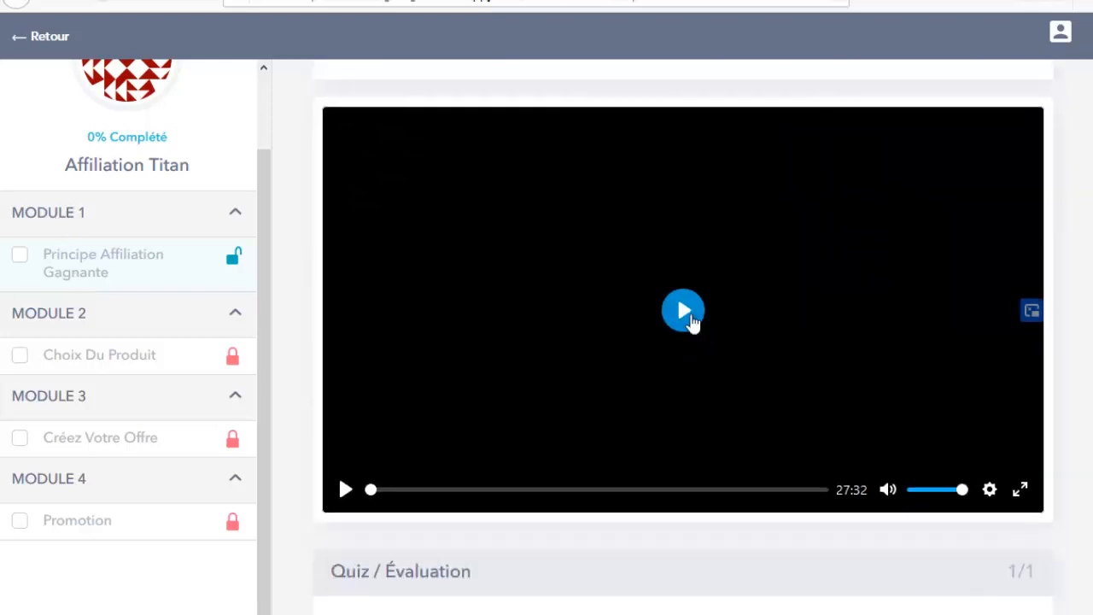
left_click(687, 313)
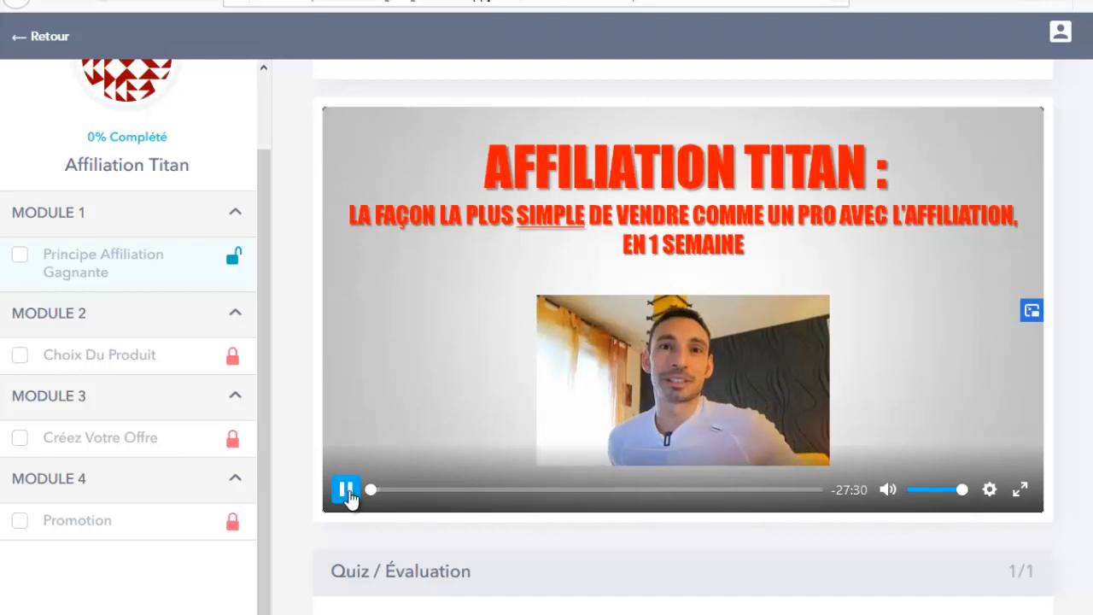
left_click(346, 489)
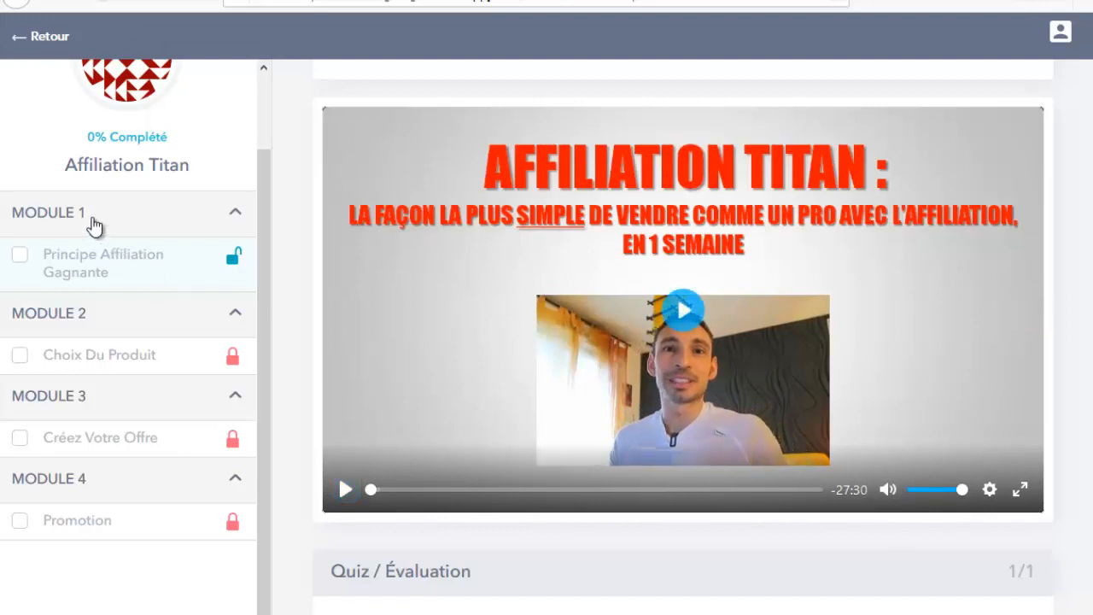
scroll(615, 333, "down", 3)
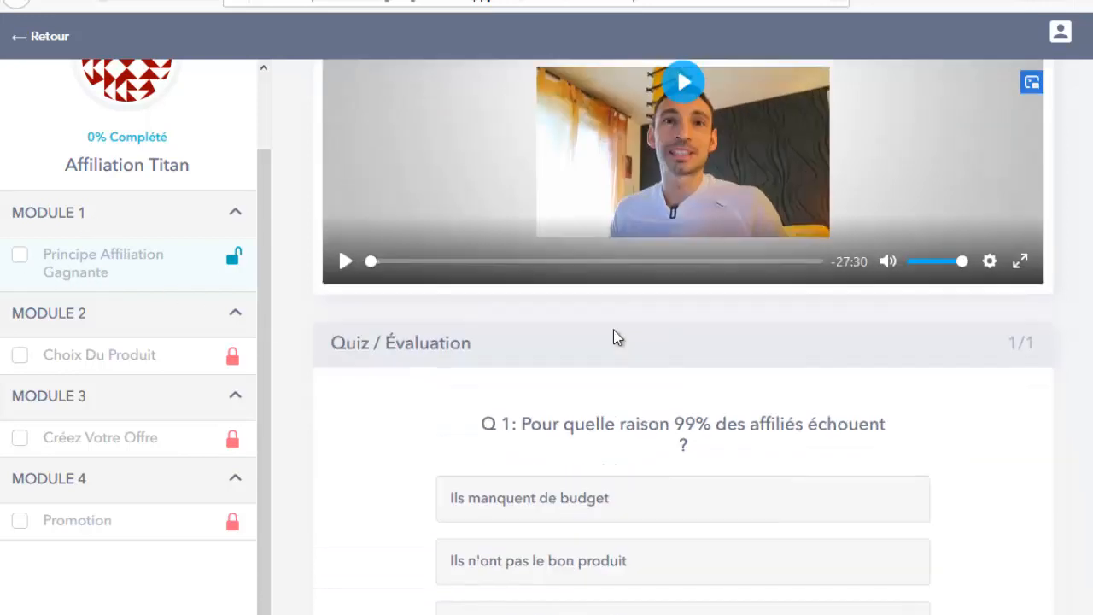
scroll(478, 221, "down", 2)
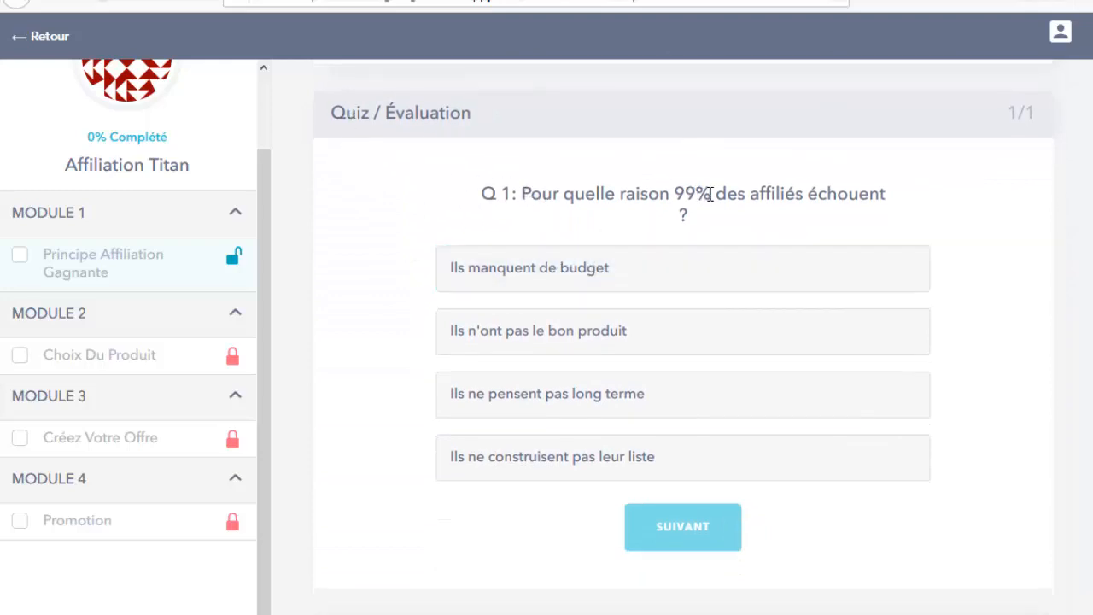
left_click(532, 287)
scroll(402, 419, "up", 10)
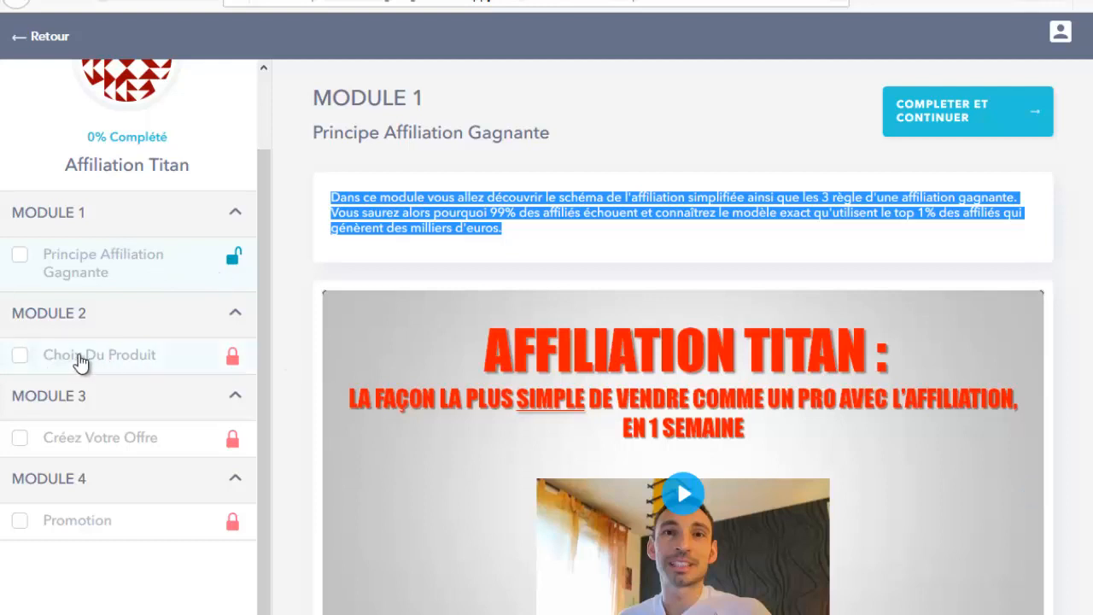
left_click(812, 139)
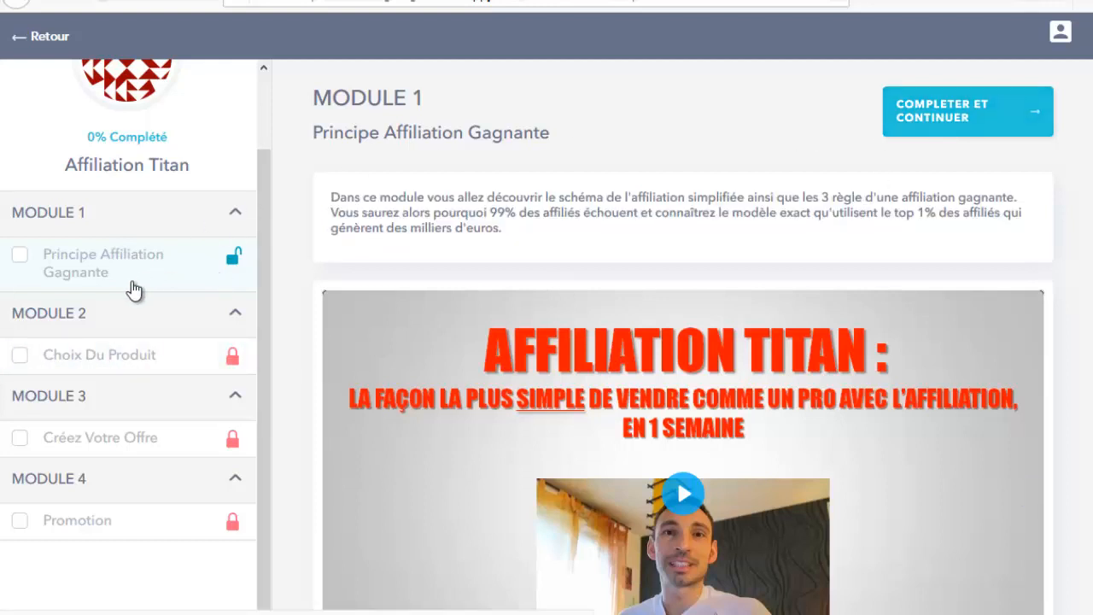
scroll(128, 299, "down", 1)
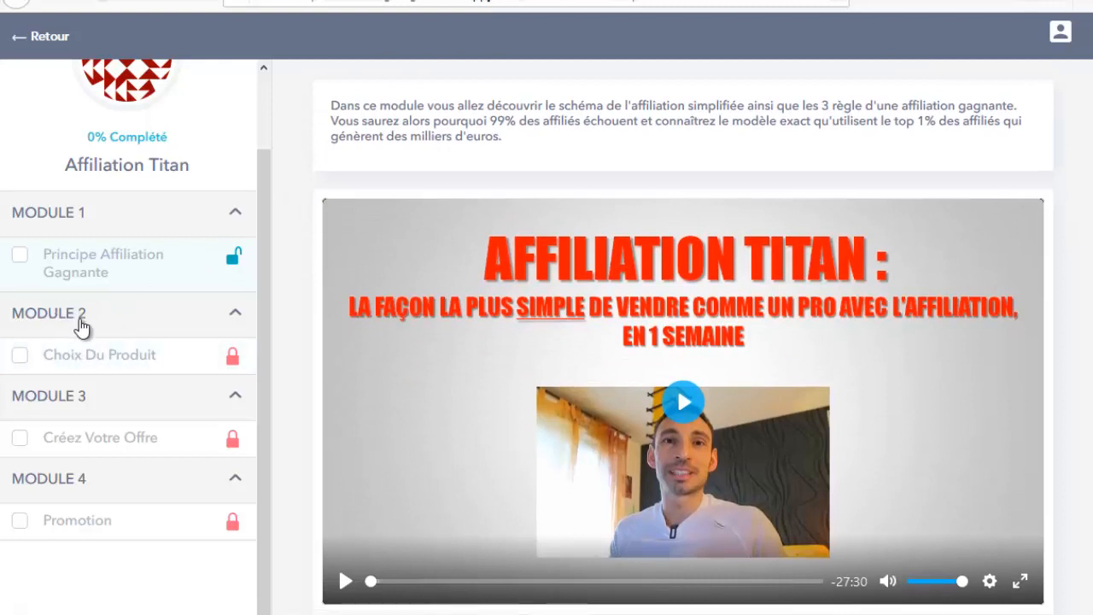
scroll(326, 248, "up", 1)
scroll(262, 254, "up", 1)
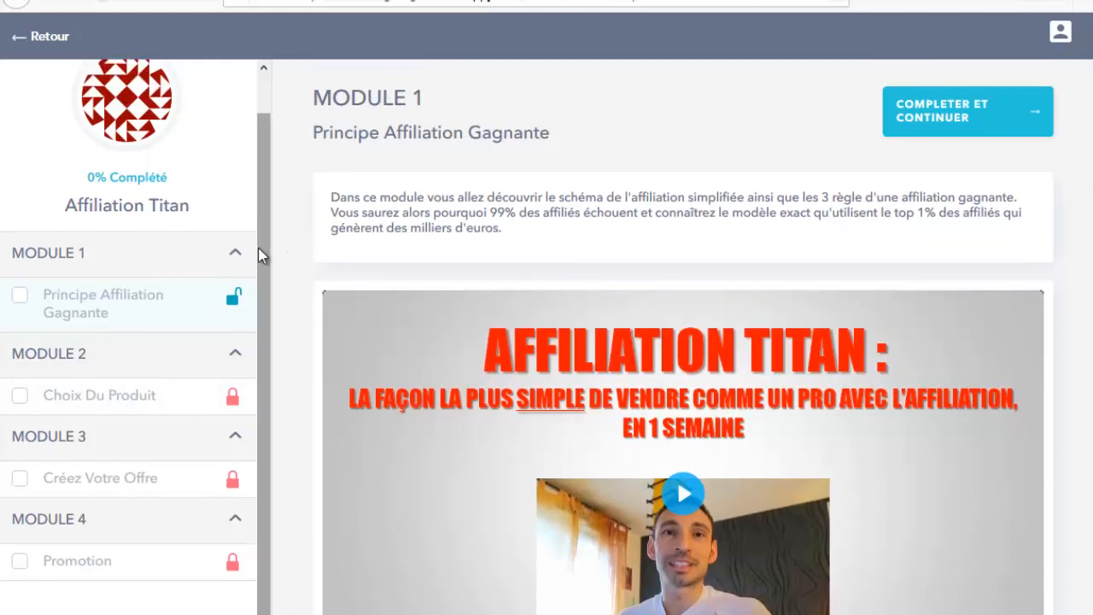